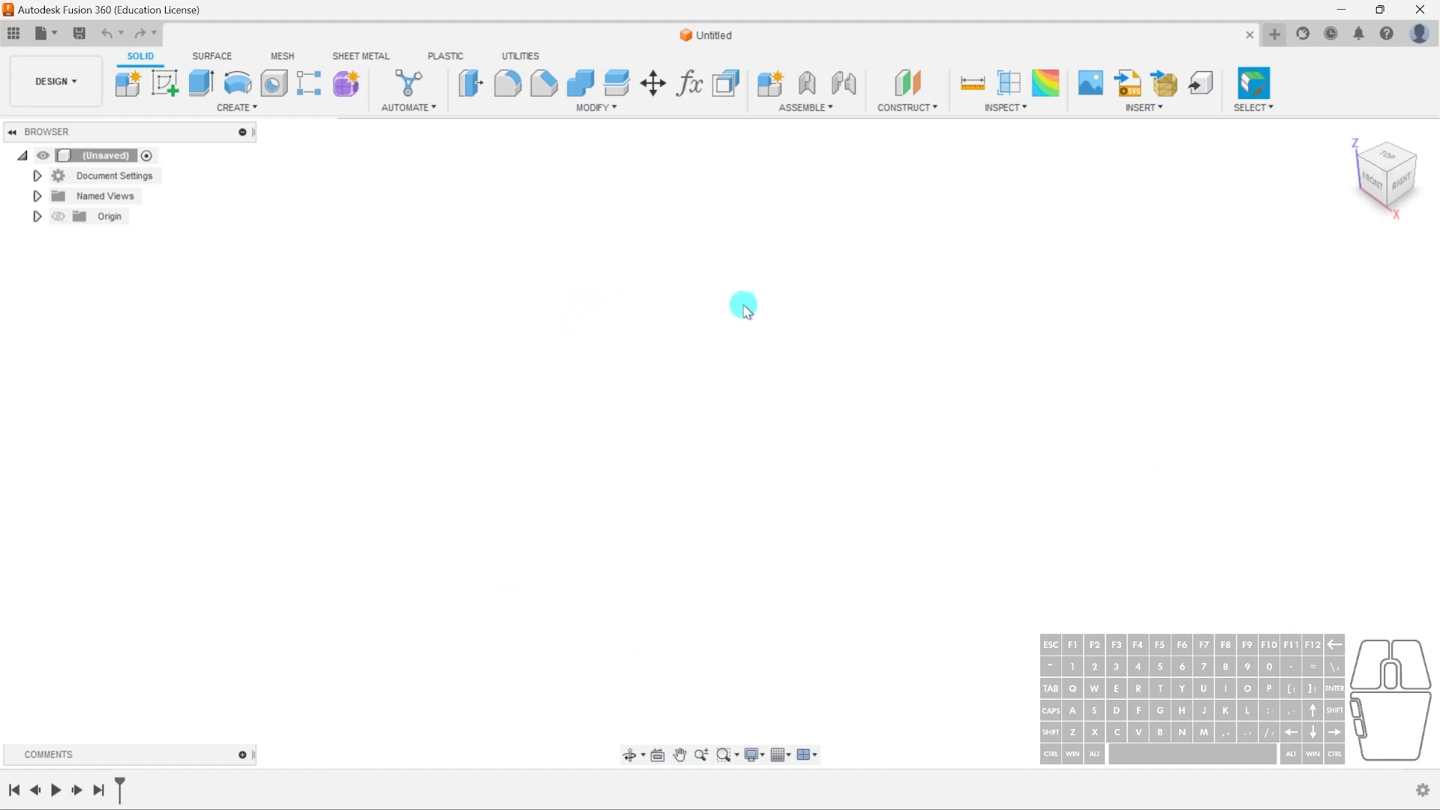
Sketch a two-point rectangle around the origin on the horizontal XY plane and finish the sketch
{"action": "left_click", "coordinate": [168, 98]}
{"action": "left_click", "coordinate": [804, 428]}
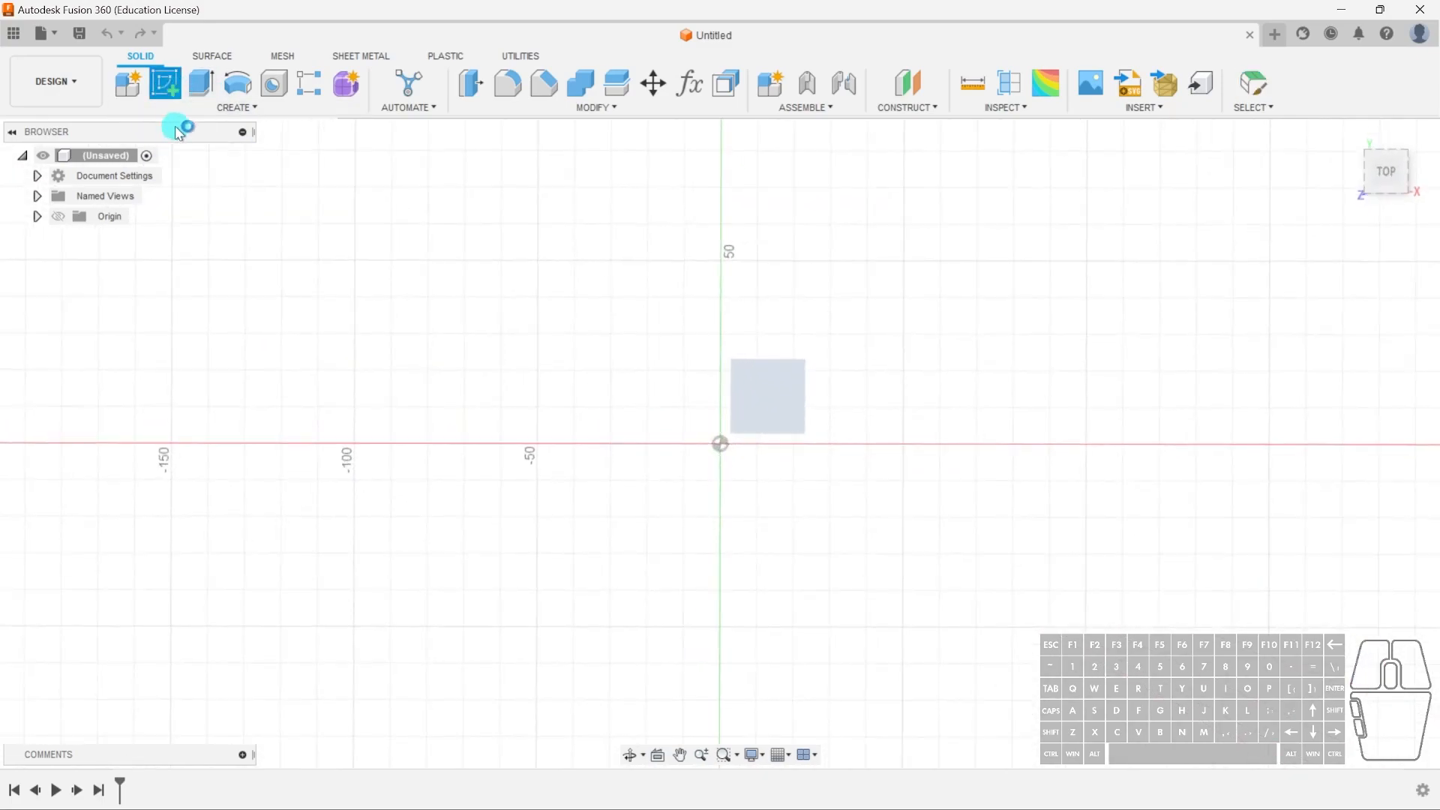
{"action": "left_click", "coordinate": [217, 107]}
{"action": "left_click", "coordinate": [467, 307]}
{"action": "left_click", "coordinate": [175, 90]}
{"action": "left_click", "coordinate": [428, 256]}
{"action": "left_click", "coordinate": [1137, 565]}
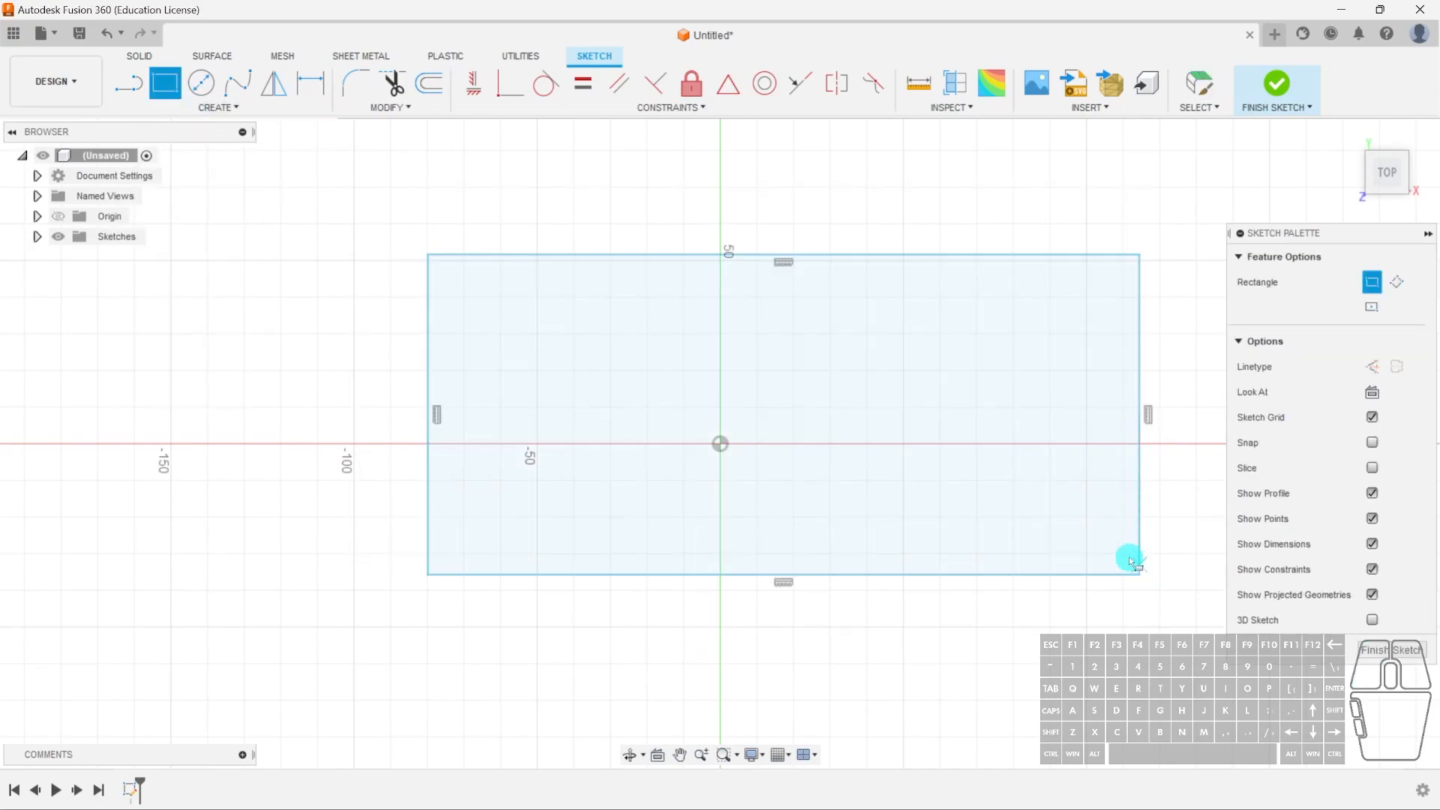
{"action": "left_click", "coordinate": [1380, 647]}
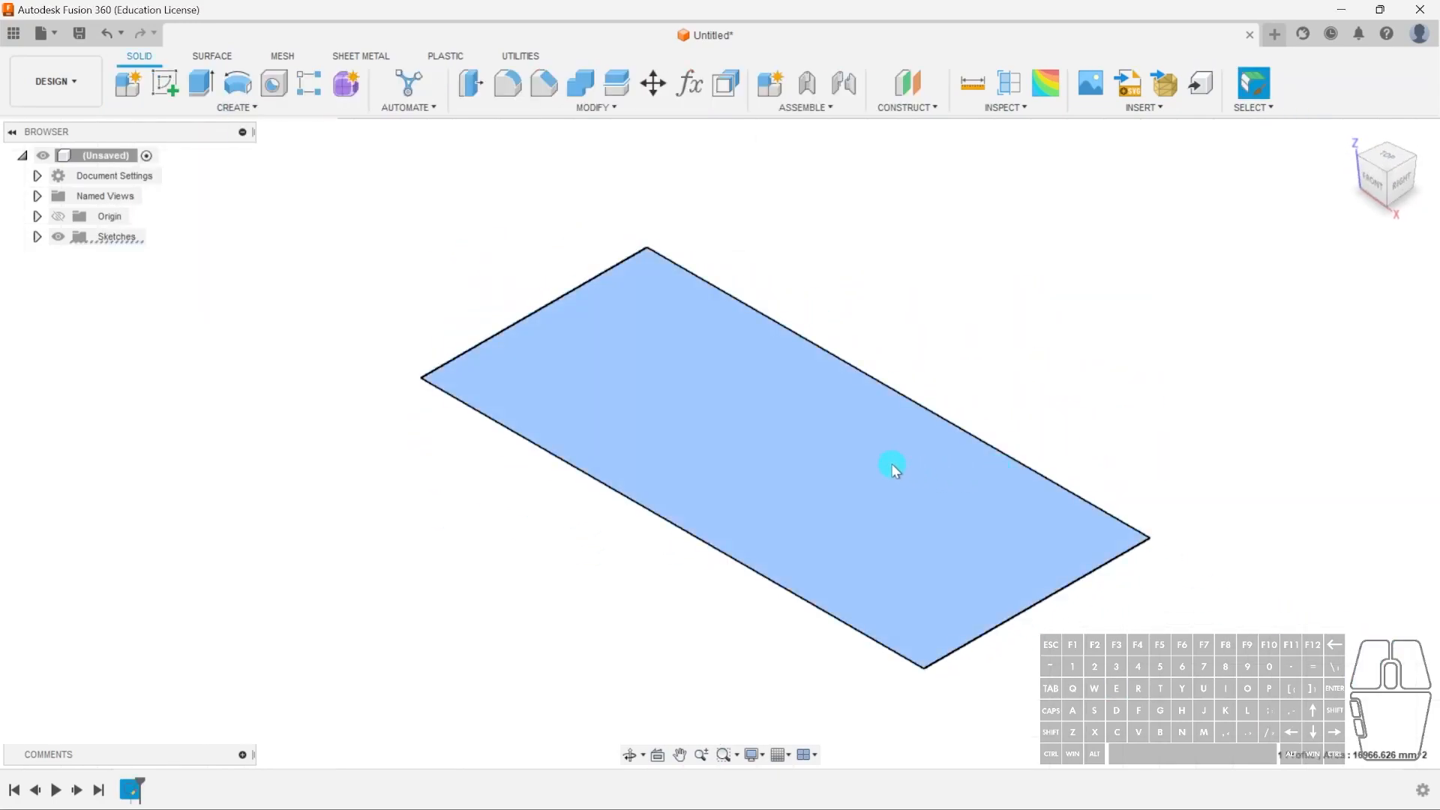
Extrude the rectangle profile 20 mm upward as a new body
{"action": "key", "text": "e"}
{"action": "left_click", "coordinate": [783, 441]}
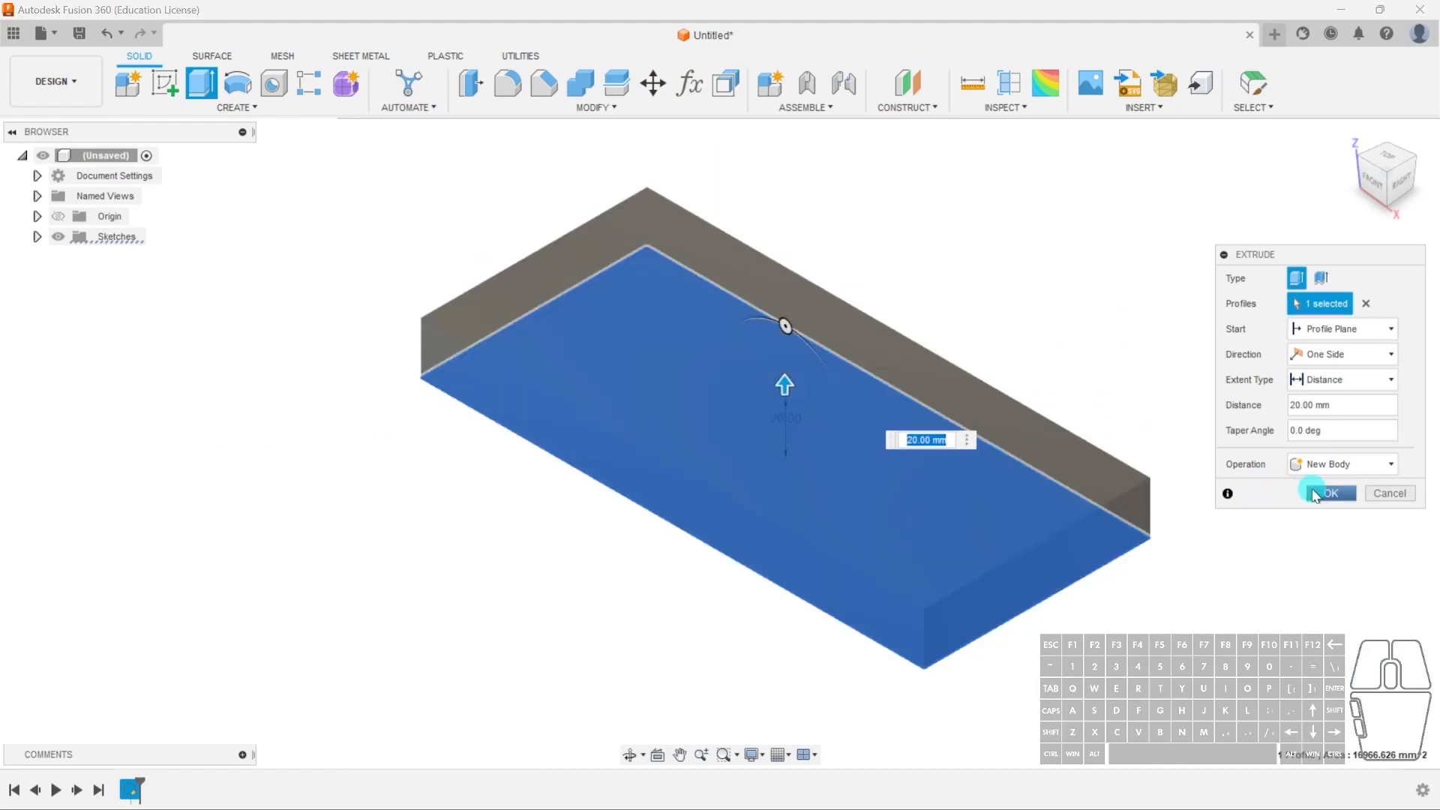
{"action": "left_click", "coordinate": [1312, 493]}
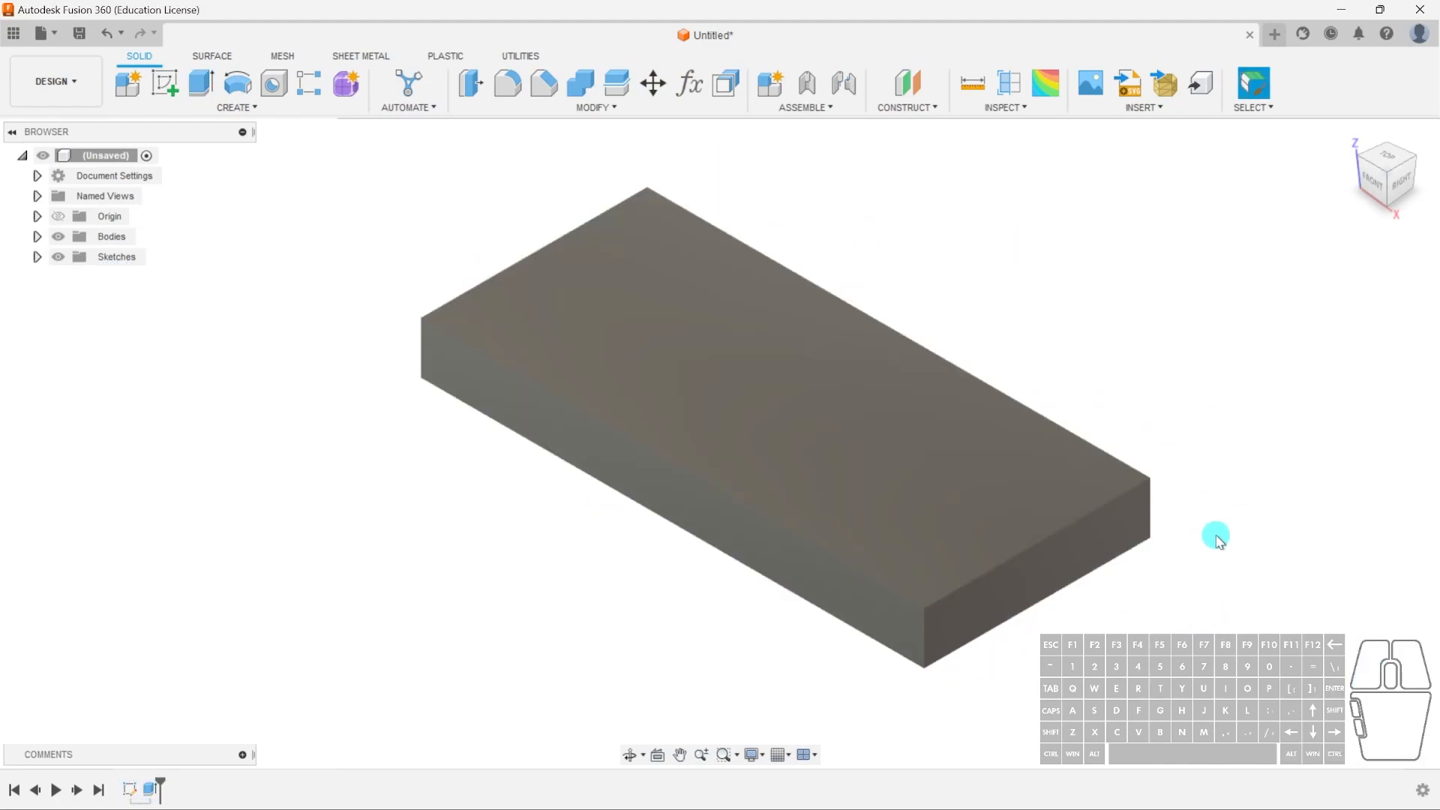
Set the visual style to shaded with visible edges
{"action": "left_click", "coordinate": [750, 755]}
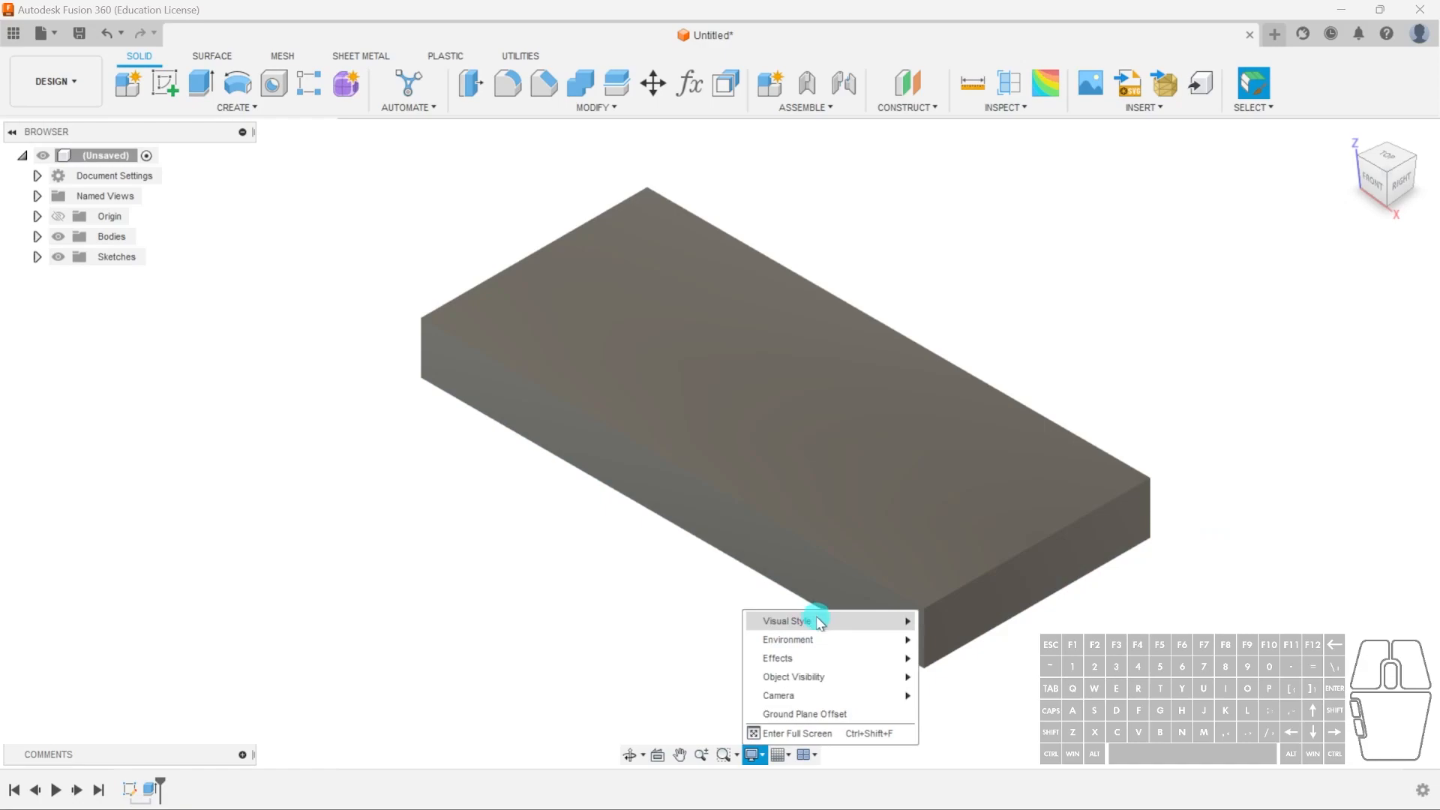
{"action": "mouse_move", "coordinate": [816, 621]}
{"action": "left_click", "coordinate": [1006, 656]}
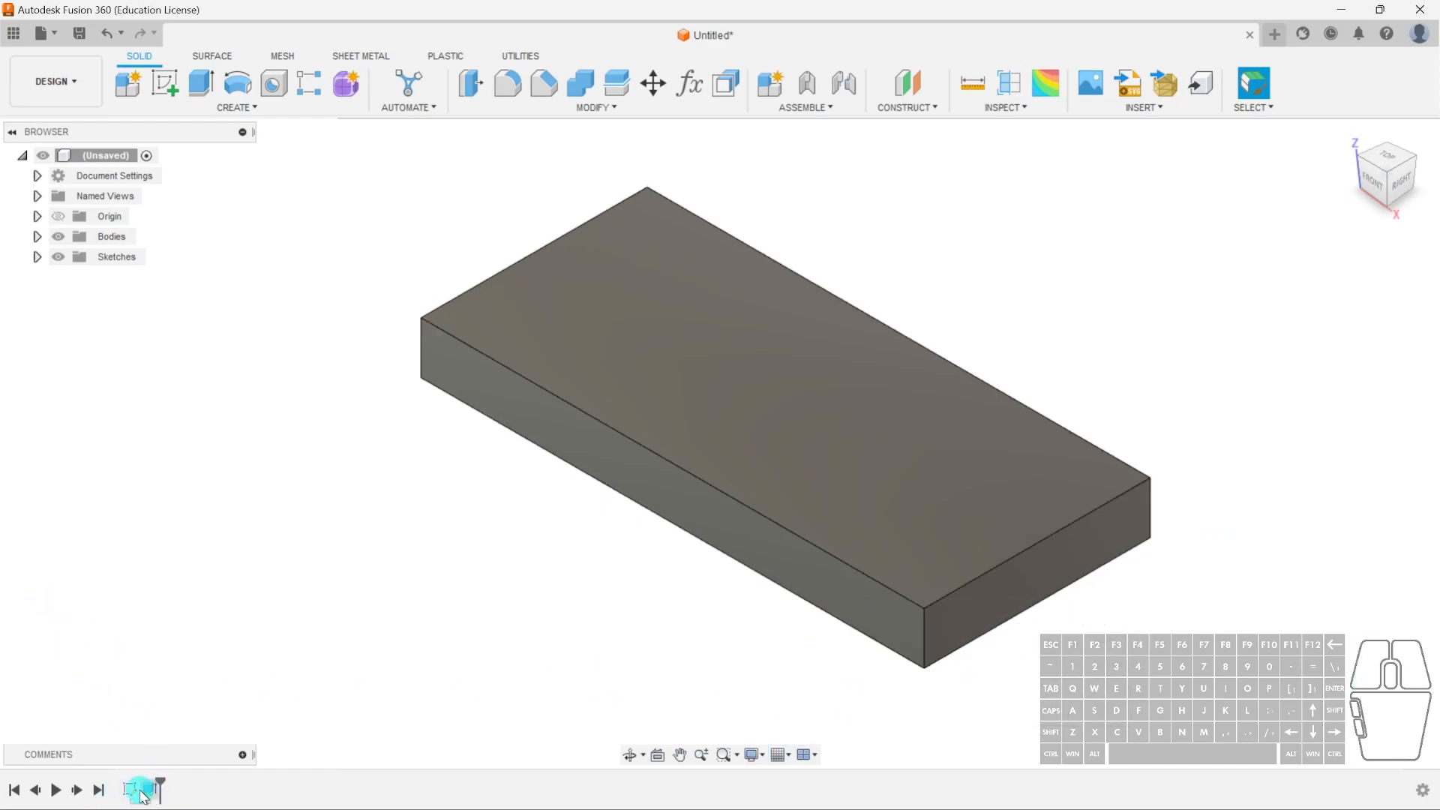
Expand the Bodies and Sketches folders to examine the body and sketch of the extruded block
{"action": "left_click", "coordinate": [37, 237]}
{"action": "left_click", "coordinate": [38, 277]}
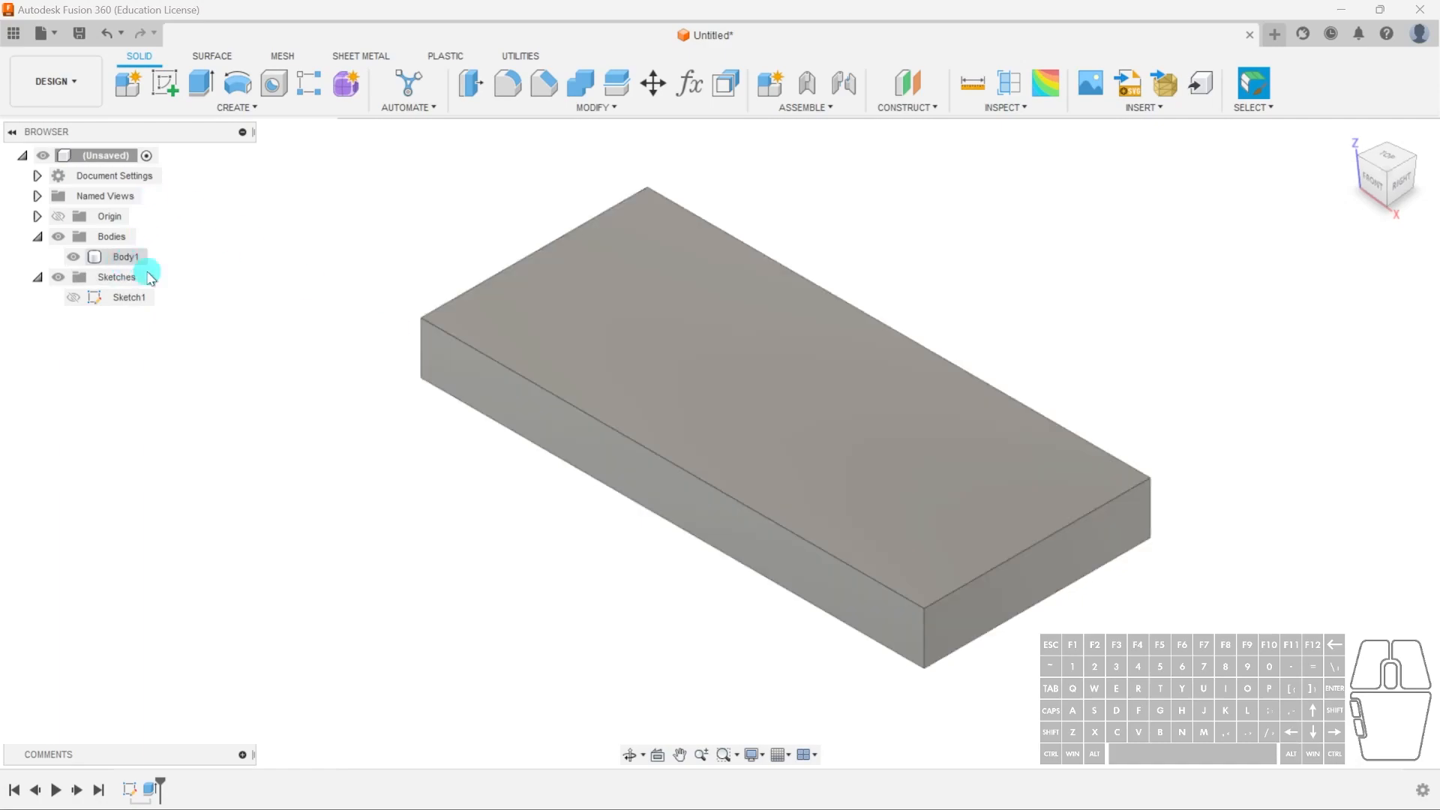
{"action": "left_click", "coordinate": [125, 258]}
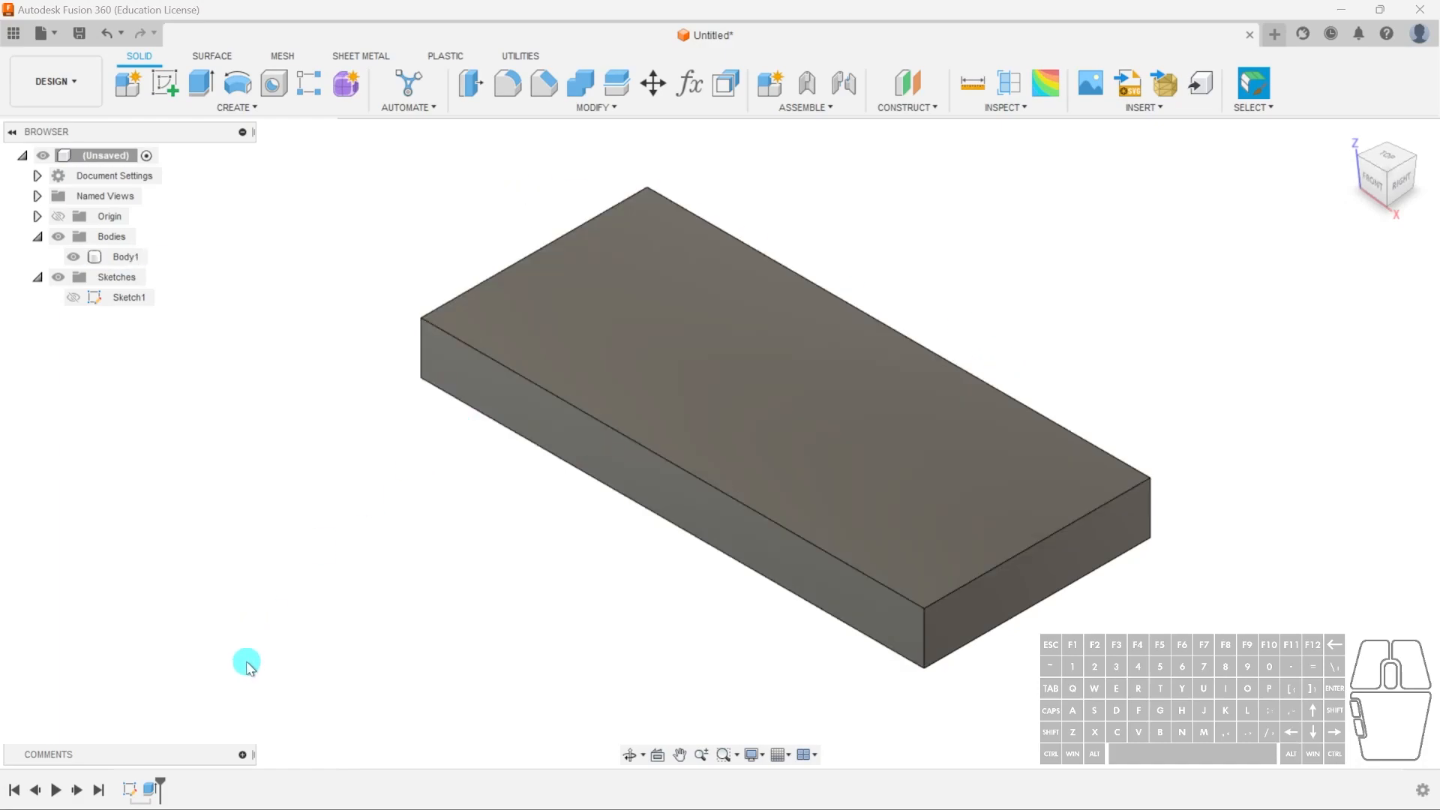
Undo the extrusion and the rectangle sketch to return to an empty design
{"action": "key", "text": "ctrl+z"}
{"action": "key", "text": "ctrl+z"}
{"action": "key", "text": "ctrl+z"}
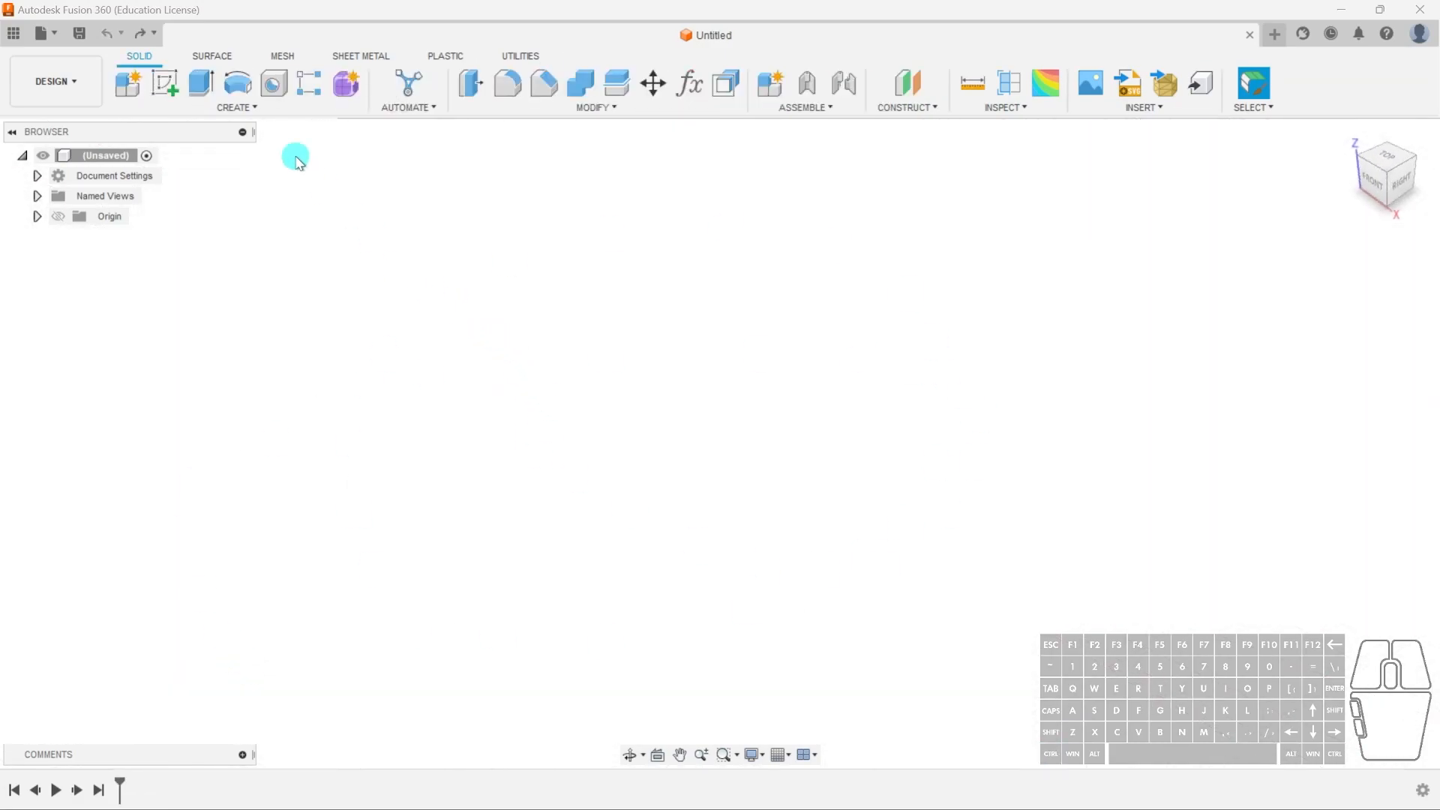
Create a Box on the horizontal XY plane from the origin, about 207 mm by 95 mm and 30 mm high, as a new body
{"action": "left_click", "coordinate": [257, 109]}
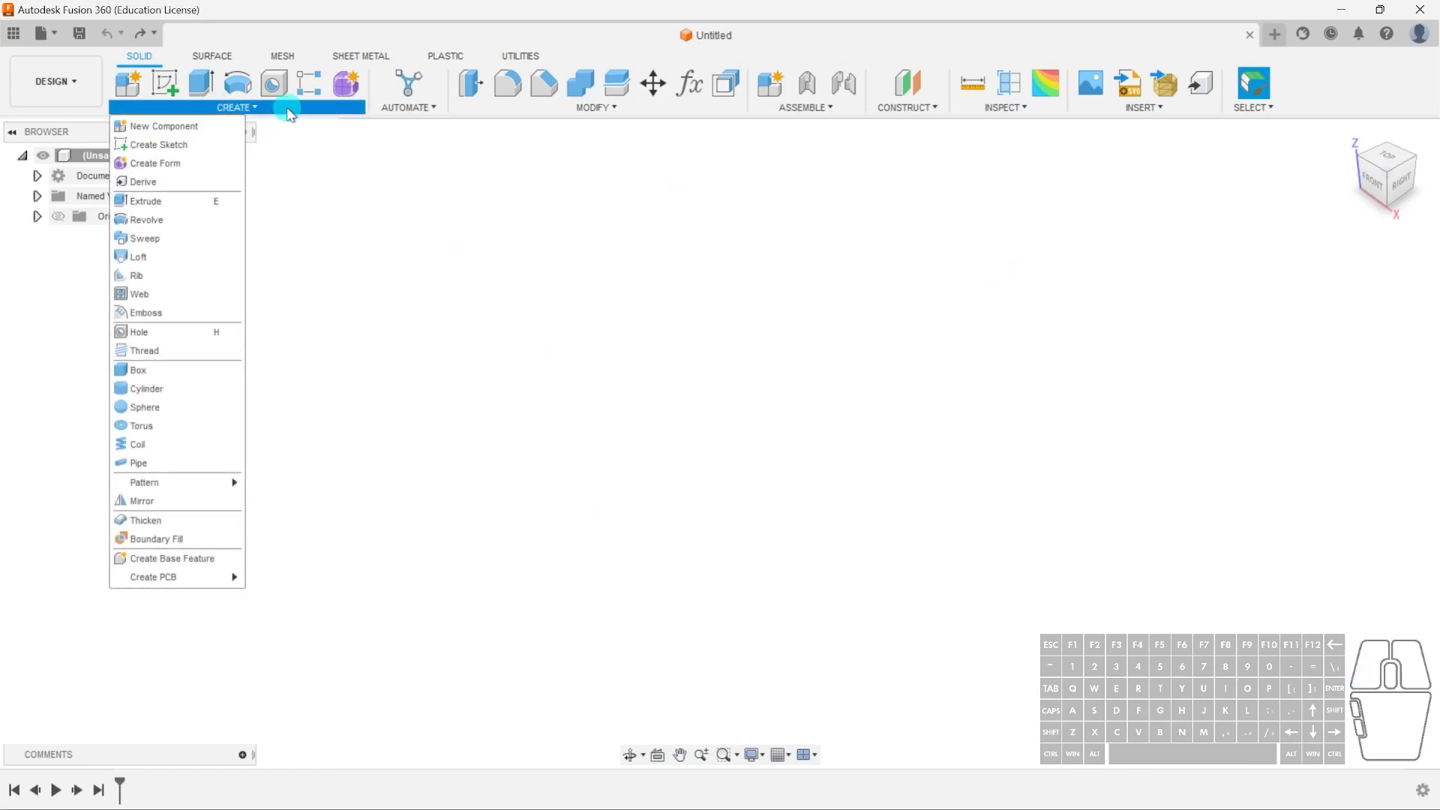
{"action": "left_click", "coordinate": [182, 370]}
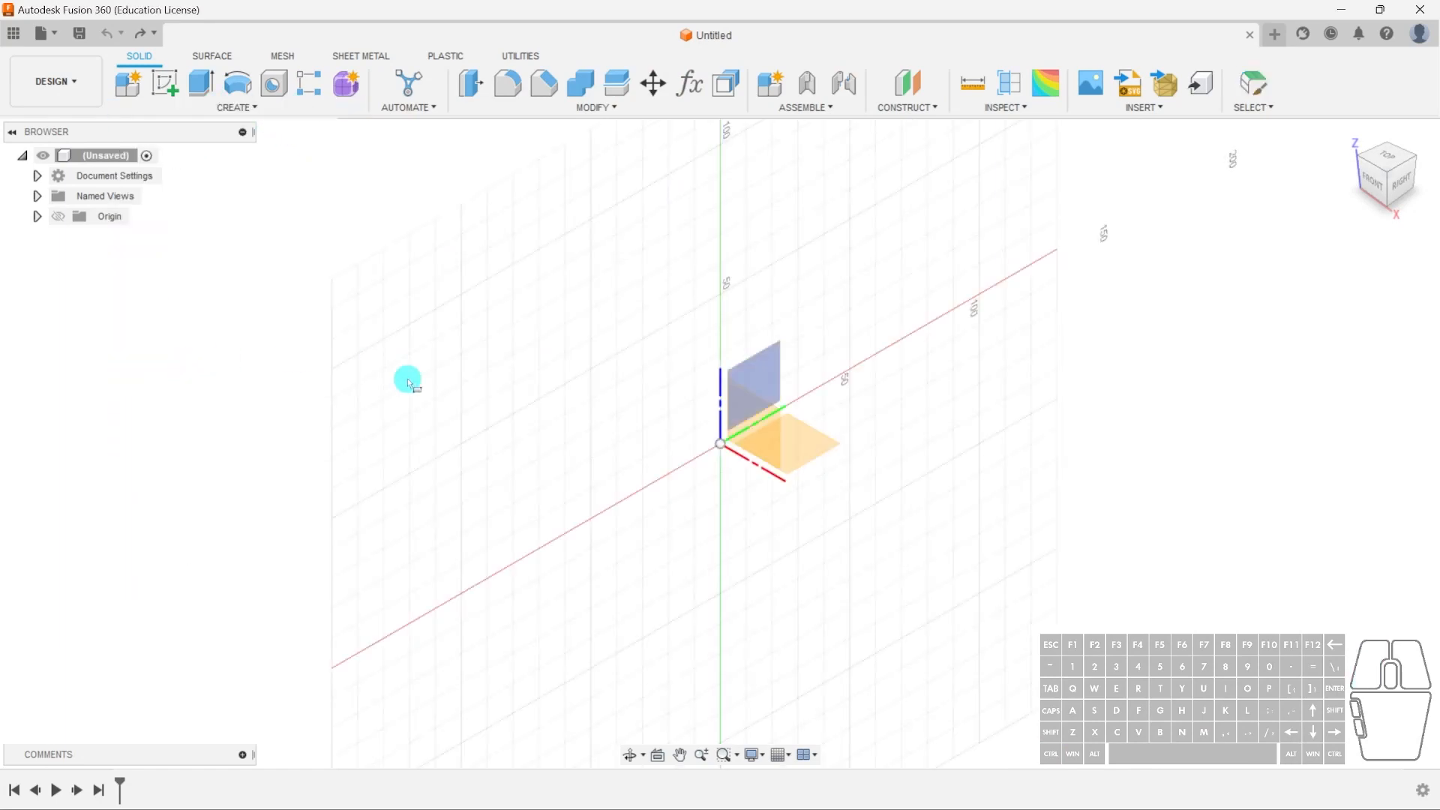
{"action": "left_click", "coordinate": [804, 449]}
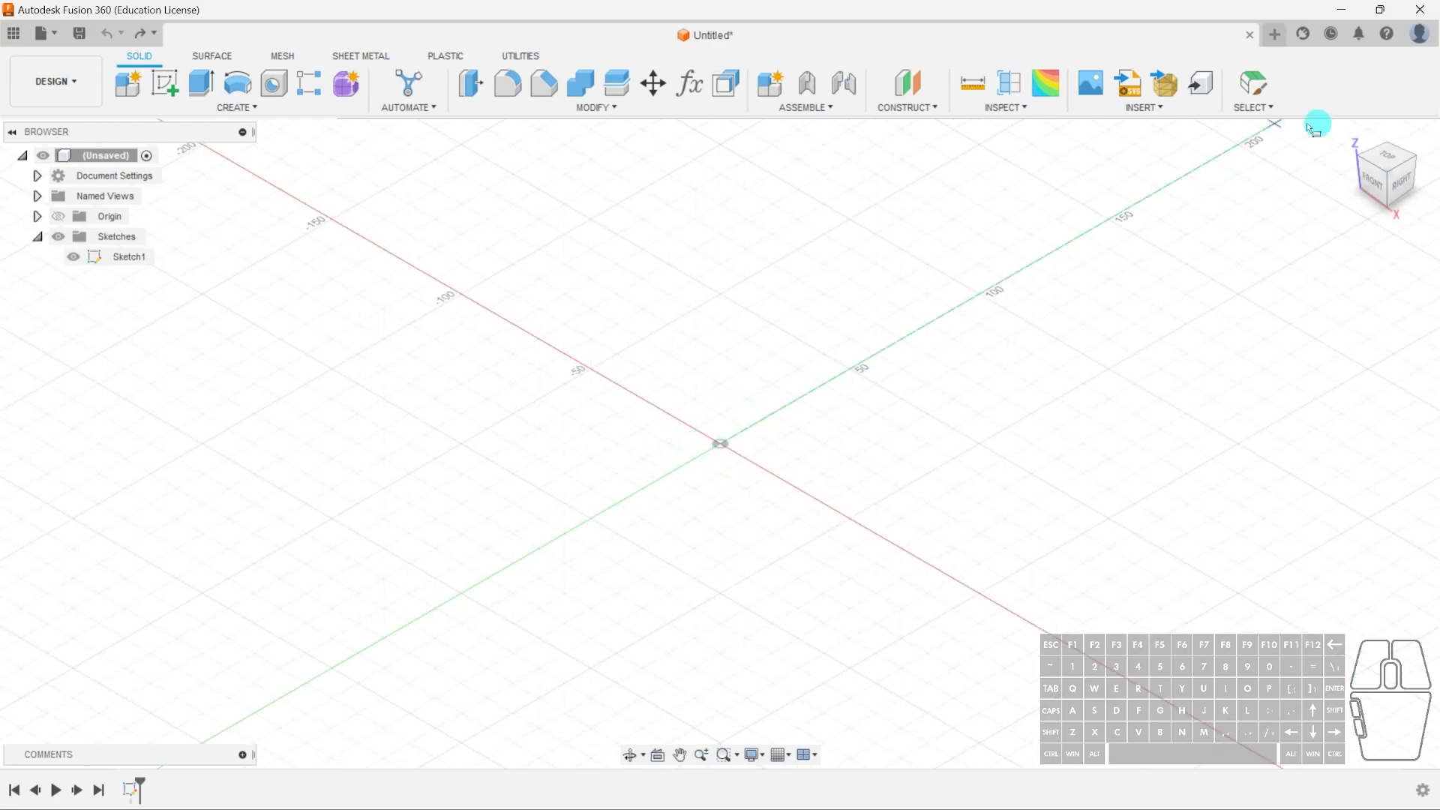
{"action": "left_click", "coordinate": [1385, 155]}
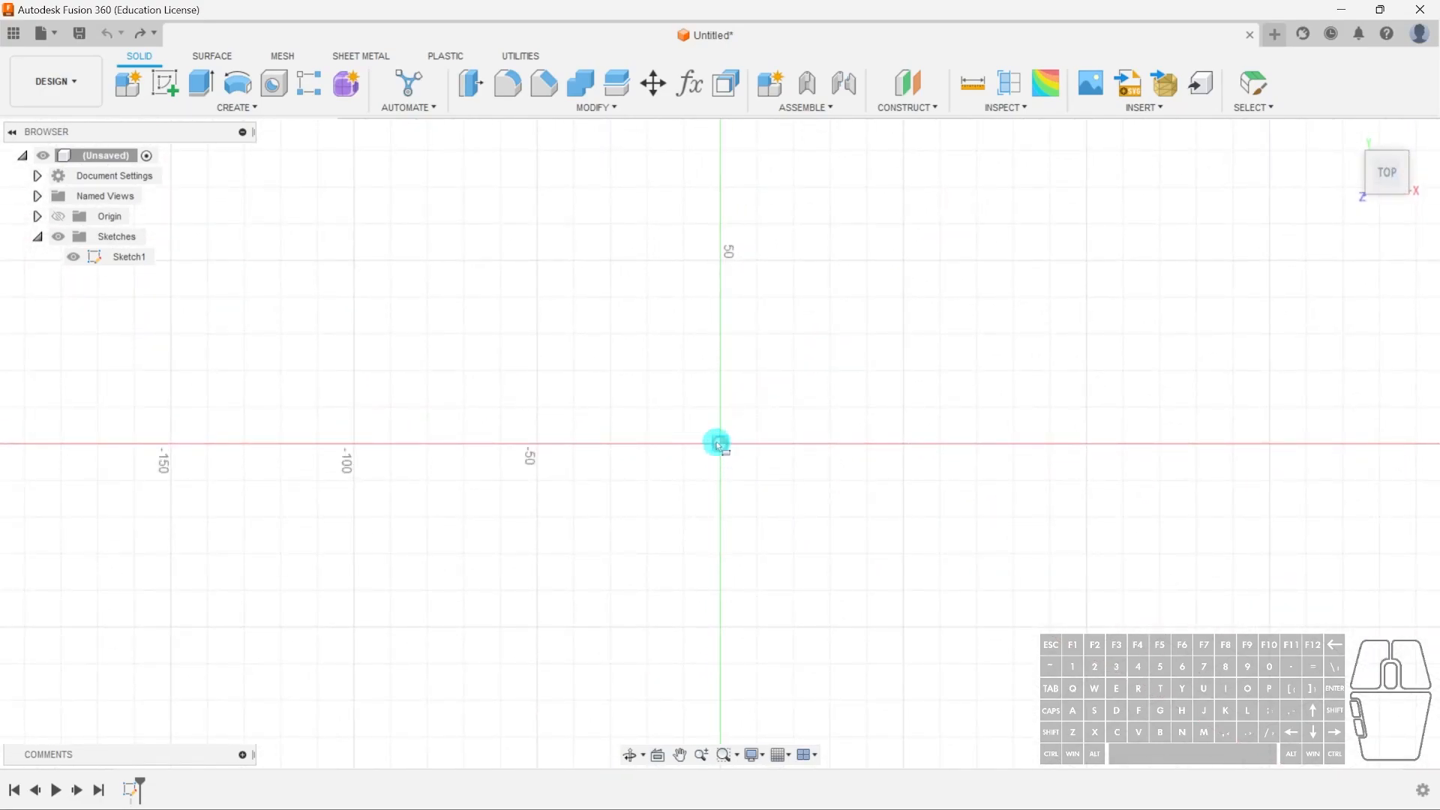
{"action": "left_click", "coordinate": [717, 445]}
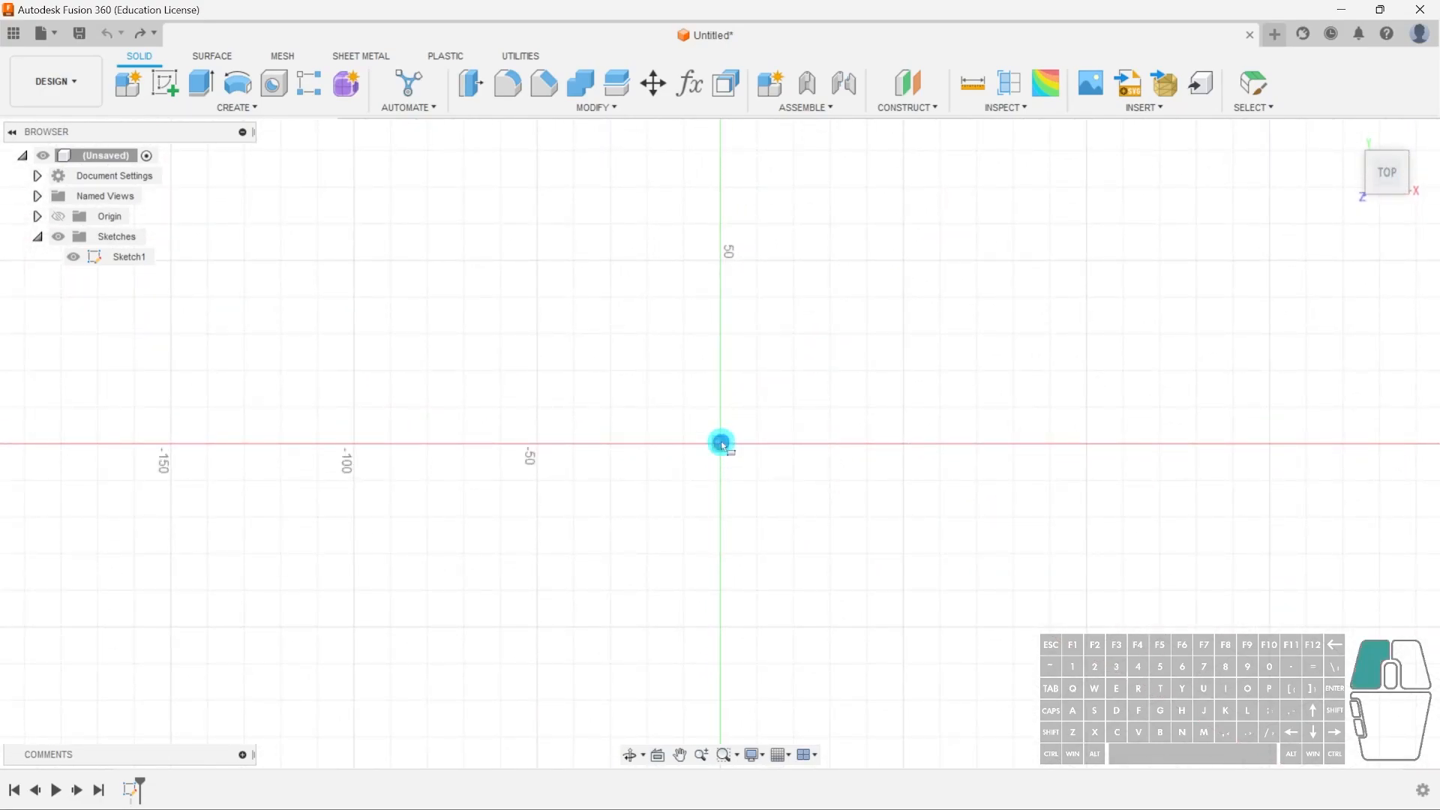
{"action": "middle_click_drag", "start_coordinate": [1003, 302], "coordinate": [667, 443]}
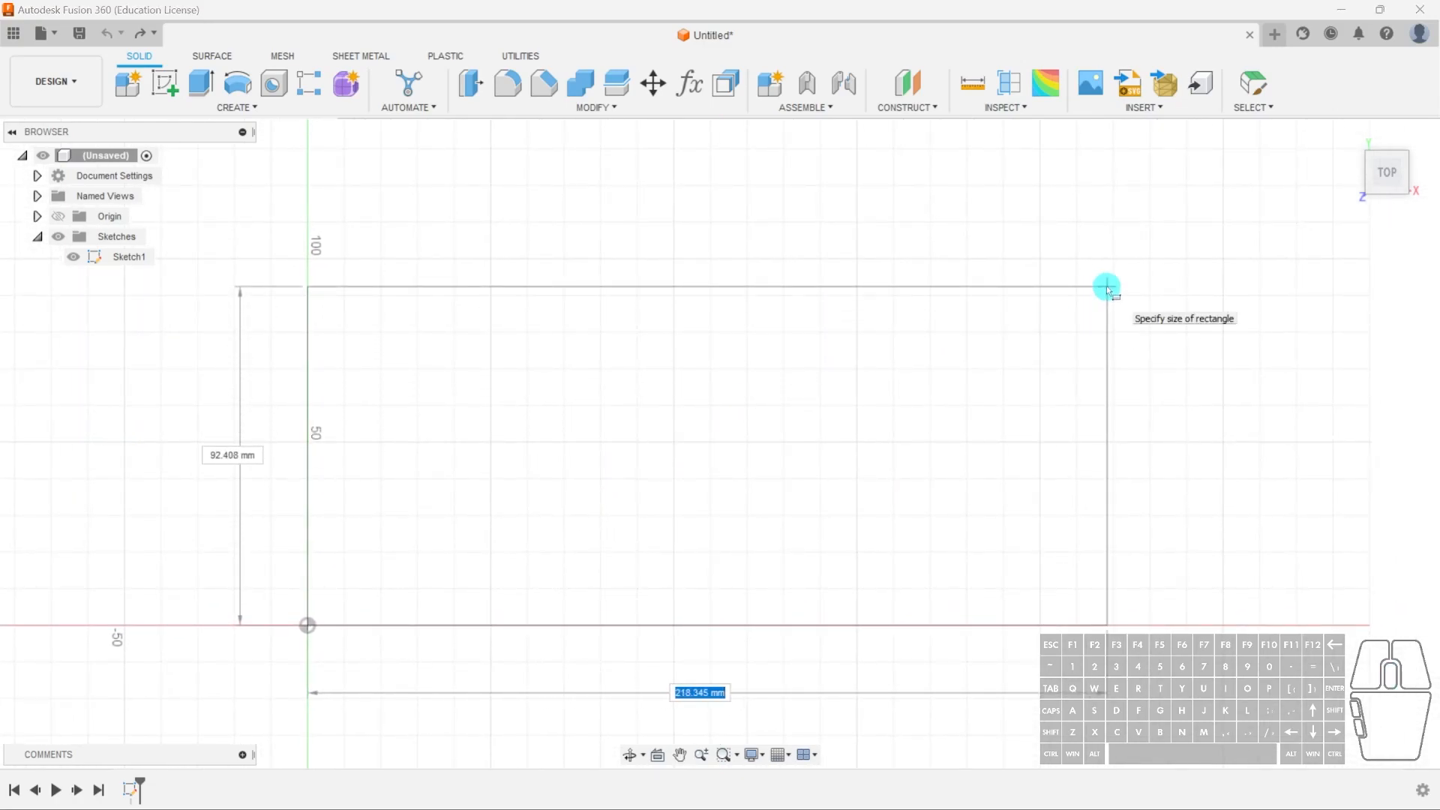
{"action": "left_click", "coordinate": [1066, 277]}
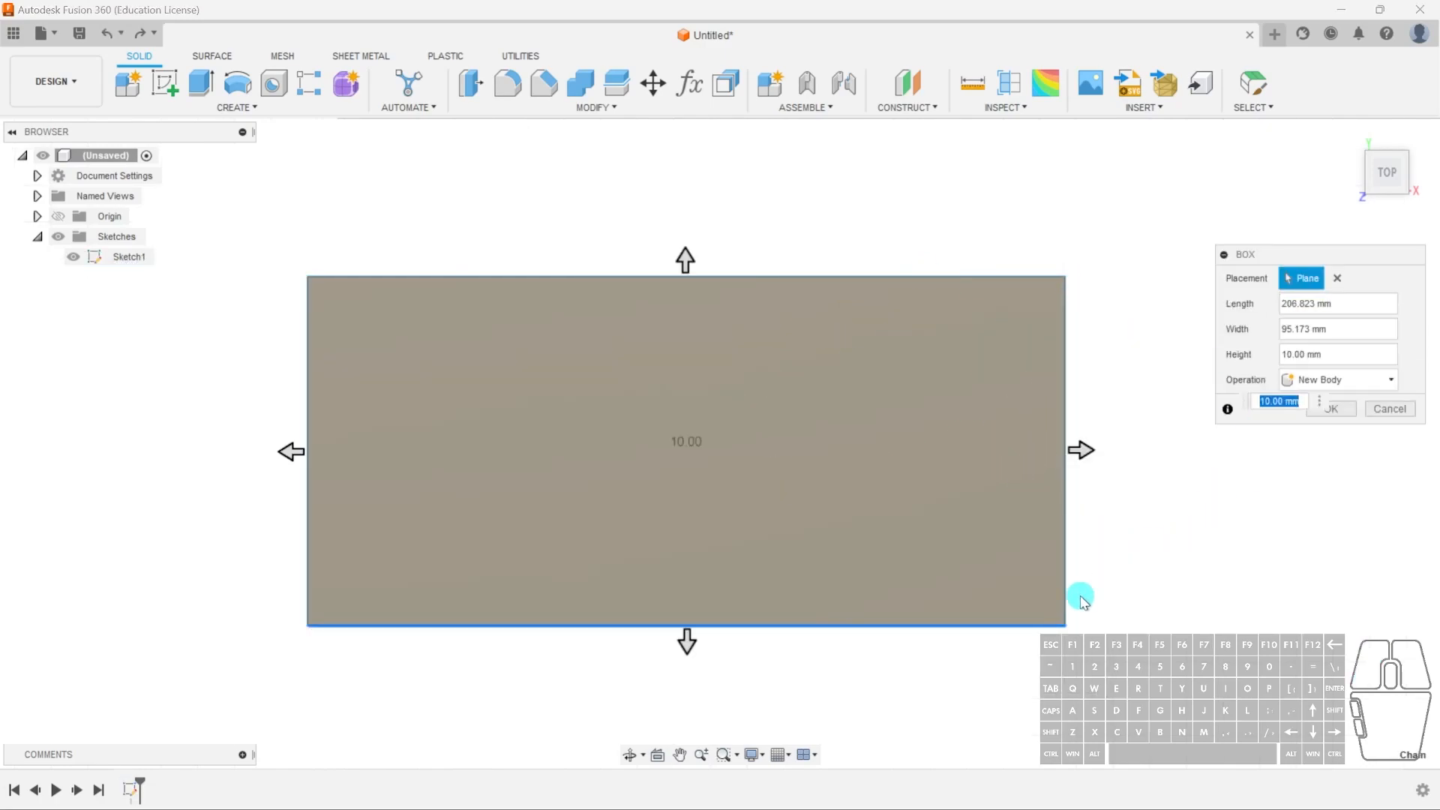
{"action": "left_click_drag", "start_coordinate": [685, 418], "coordinate": [685, 376]}
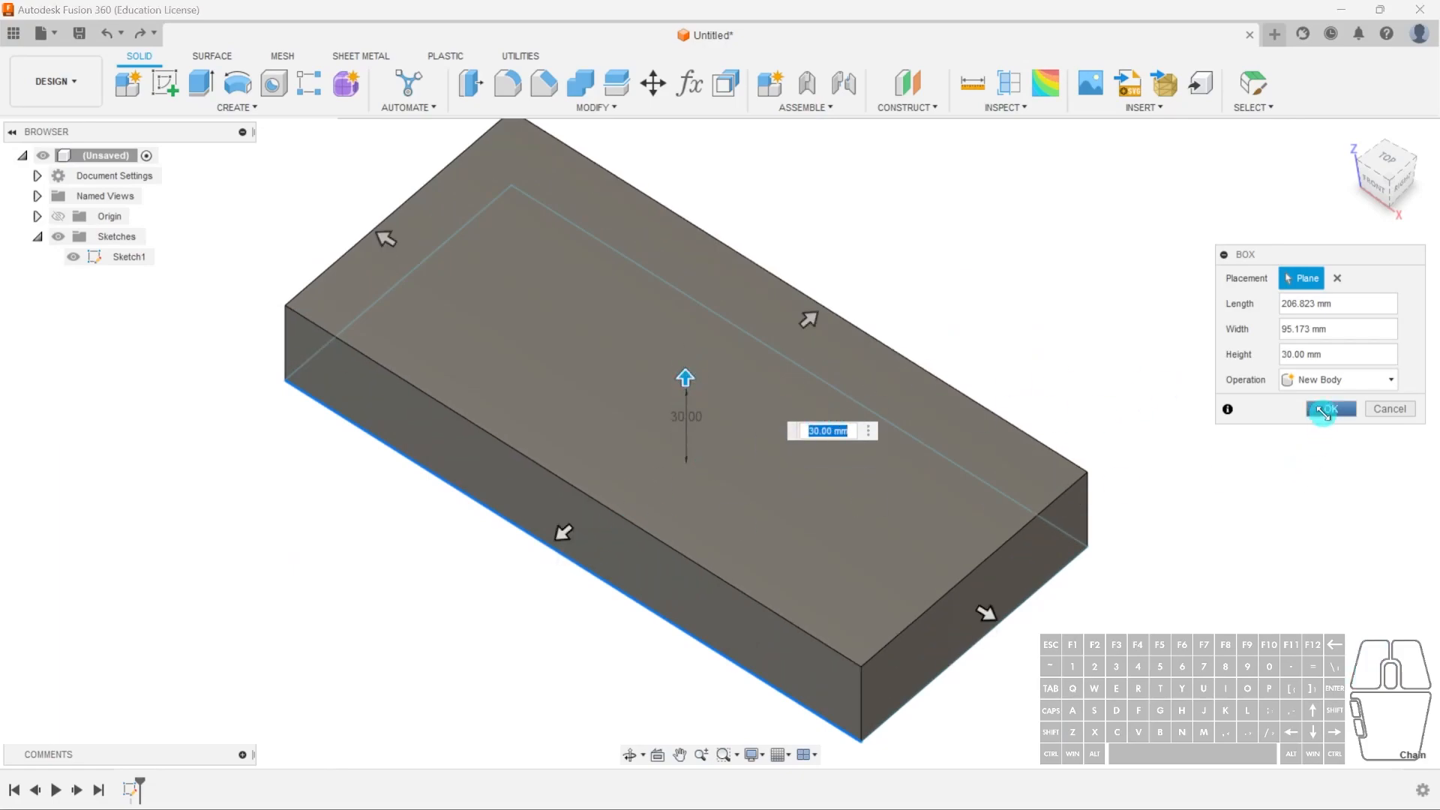
{"action": "left_click", "coordinate": [1324, 412]}
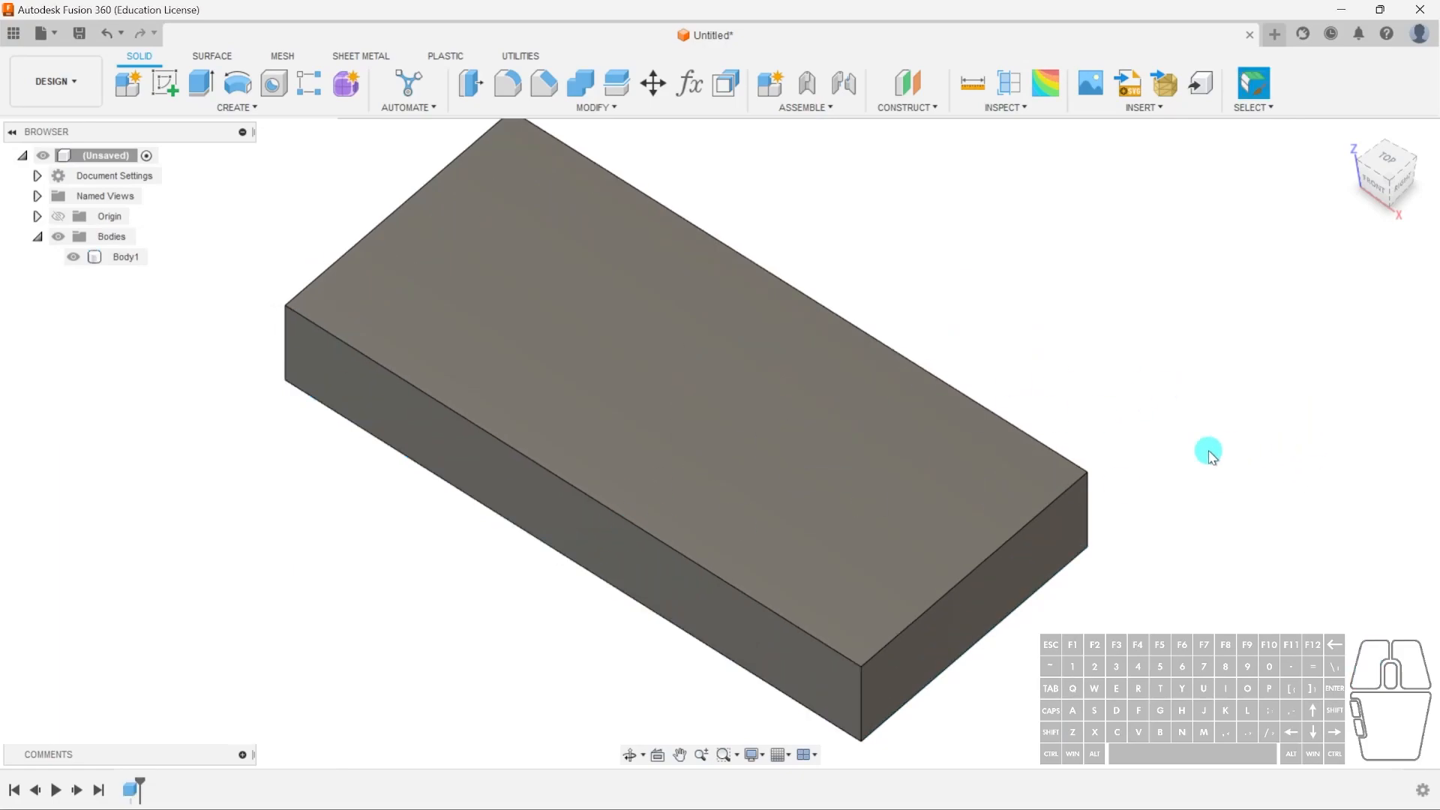
{"action": "left_click", "coordinate": [694, 477]}
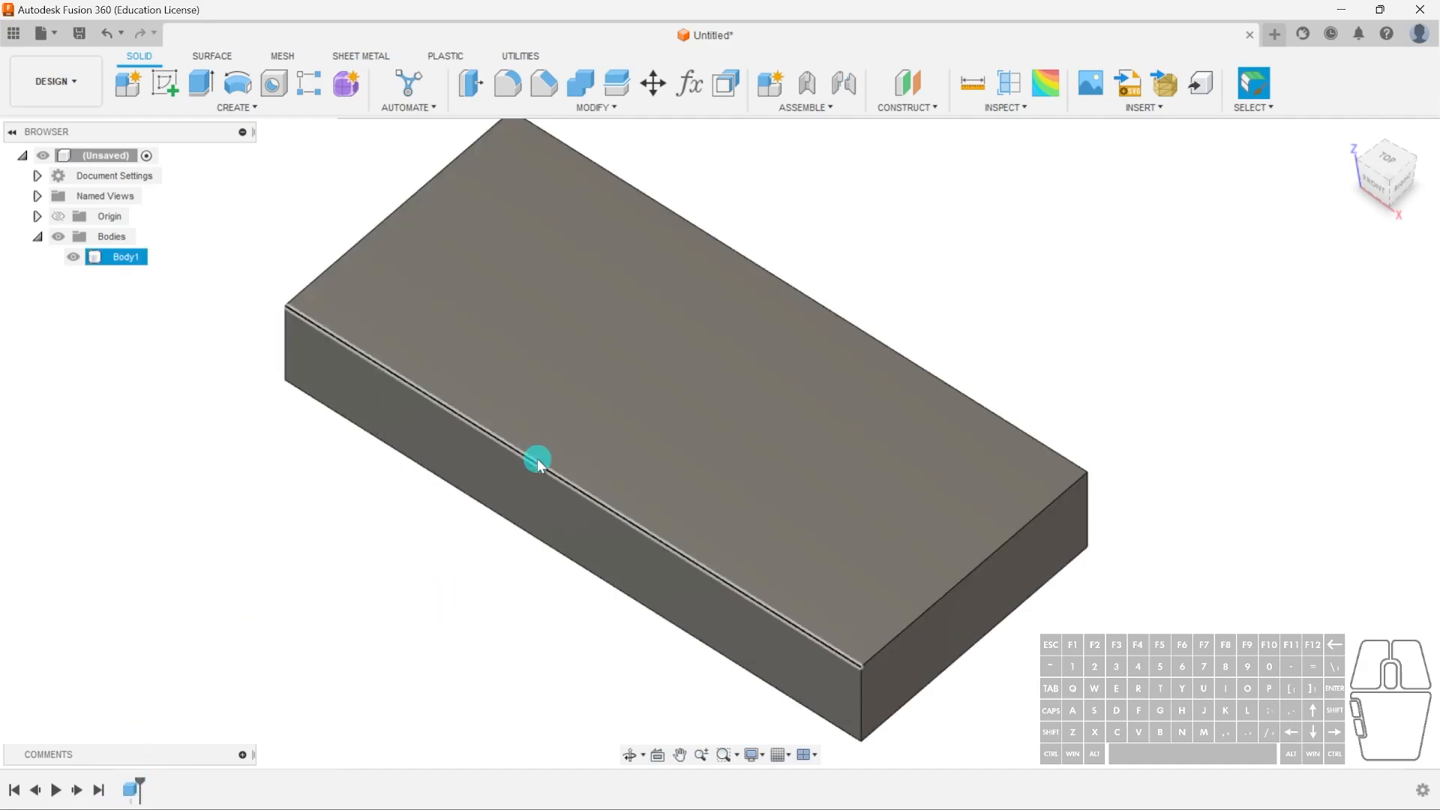
{"action": "scroll", "coordinate": [552, 524], "scroll_direction": "down", "scroll_amount": 3}
{"action": "mouse_move", "coordinate": [565, 616]}
{"action": "middle_mouse_down", "text": "shift"}
{"action": "mouse_move", "coordinate": [562, 587]}
{"action": "mouse_move", "coordinate": [623, 617]}
{"action": "mouse_move", "coordinate": [594, 601]}
{"action": "mouse_move", "coordinate": [660, 599]}
{"action": "mouse_move", "coordinate": [699, 639]}
{"action": "middle_mouse_up", "text": "shift"}
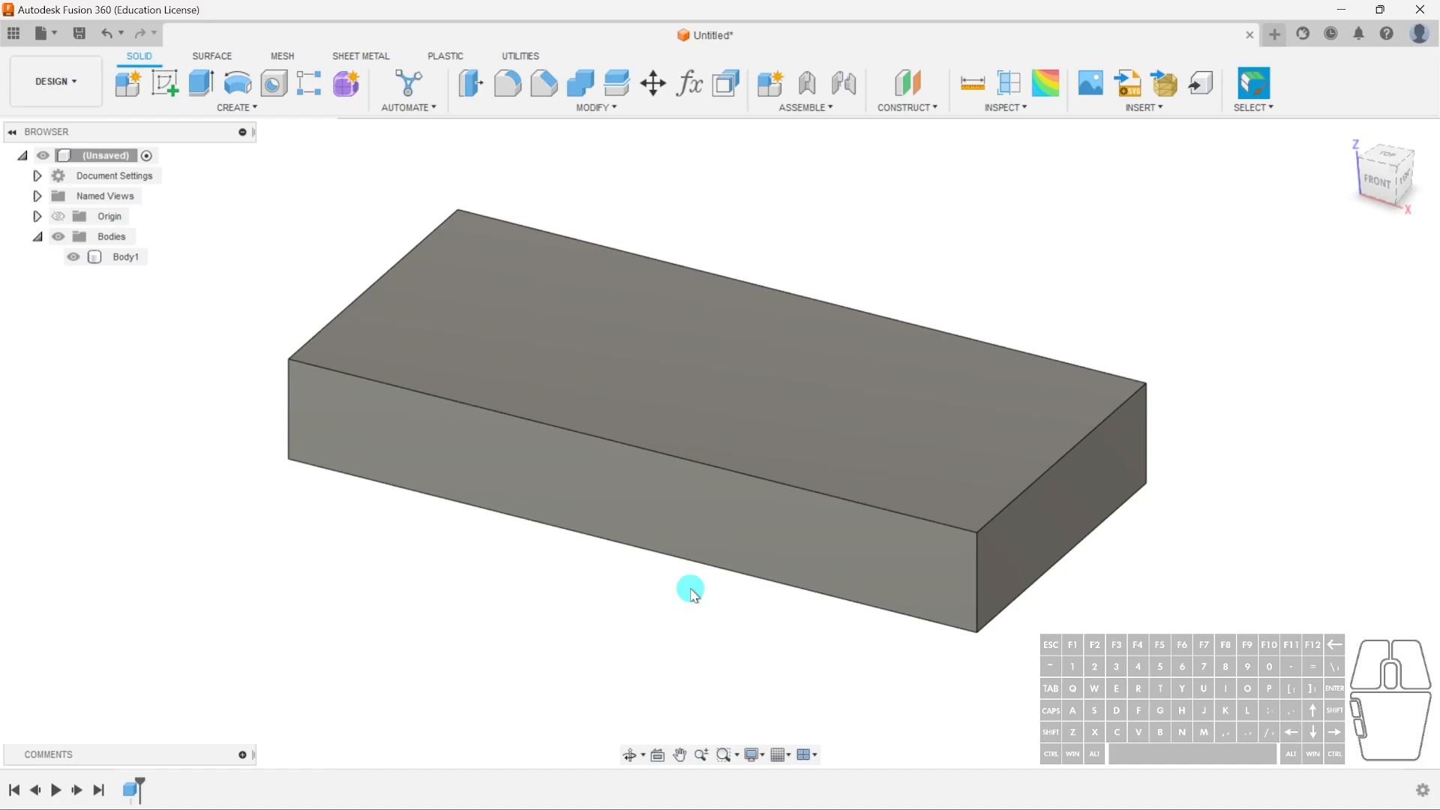
Change the document's active units to inches
{"action": "left_click", "coordinate": [38, 176]}
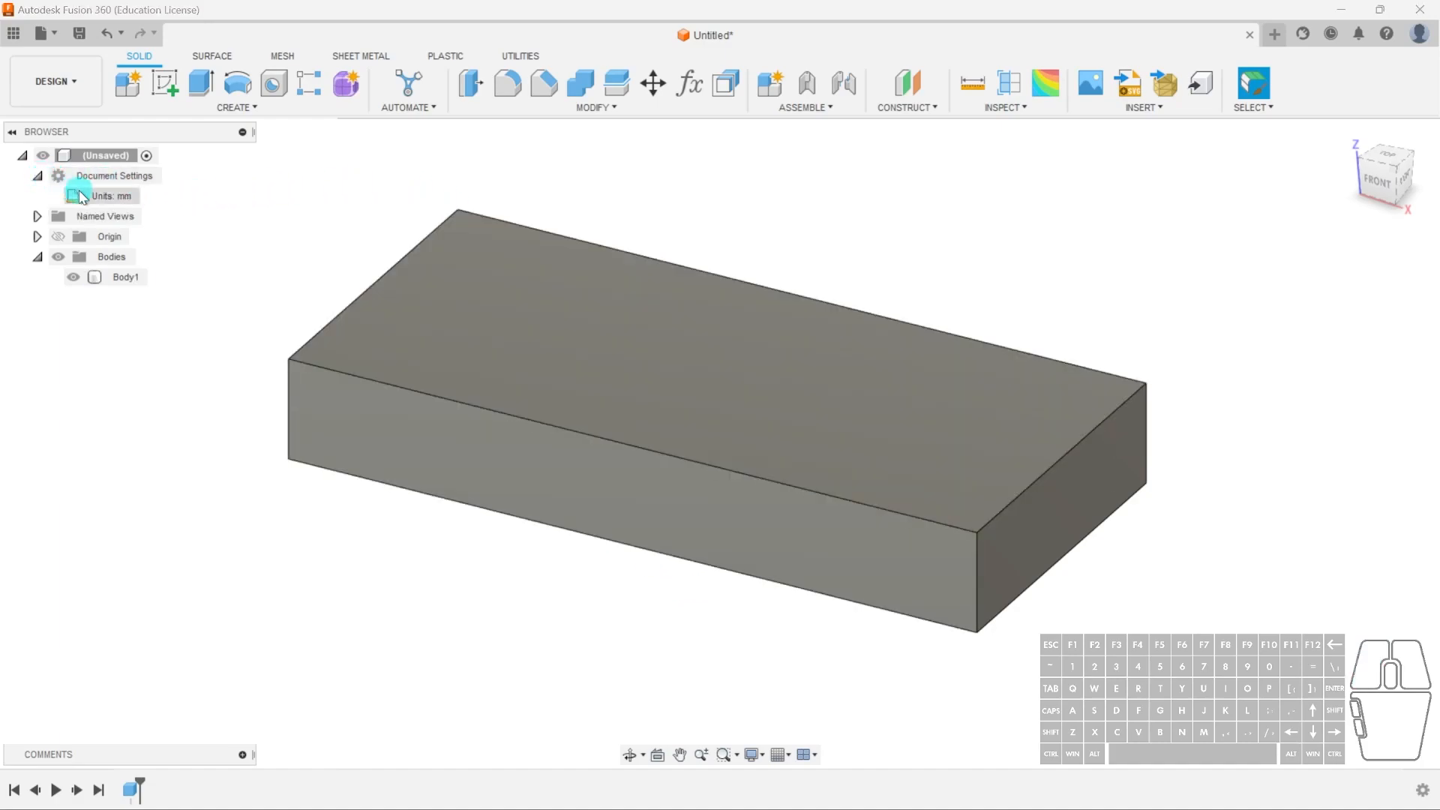
{"action": "left_click", "coordinate": [149, 196]}
{"action": "left_click", "coordinate": [1368, 283]}
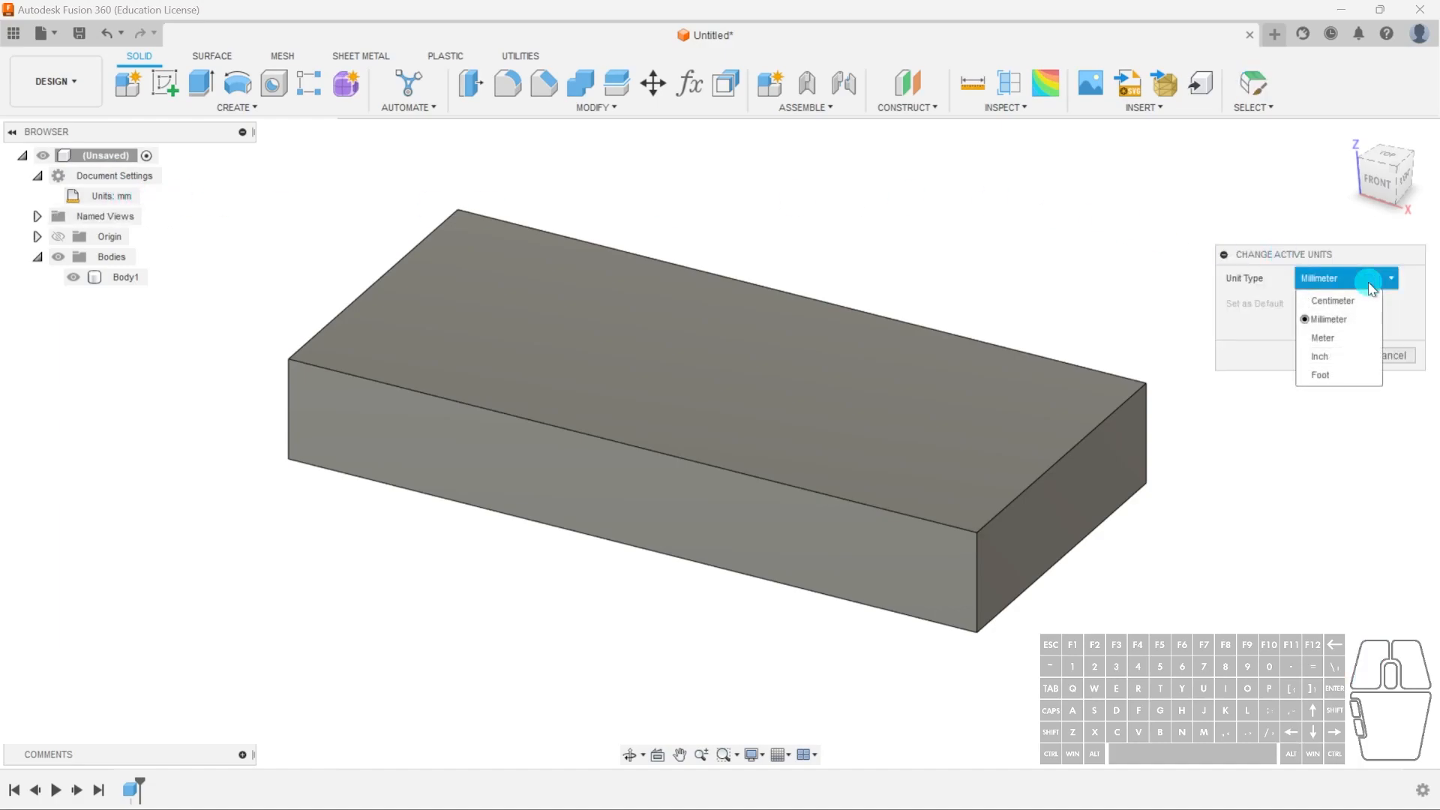
{"action": "left_click", "coordinate": [1337, 356]}
{"action": "left_click", "coordinate": [1337, 355]}
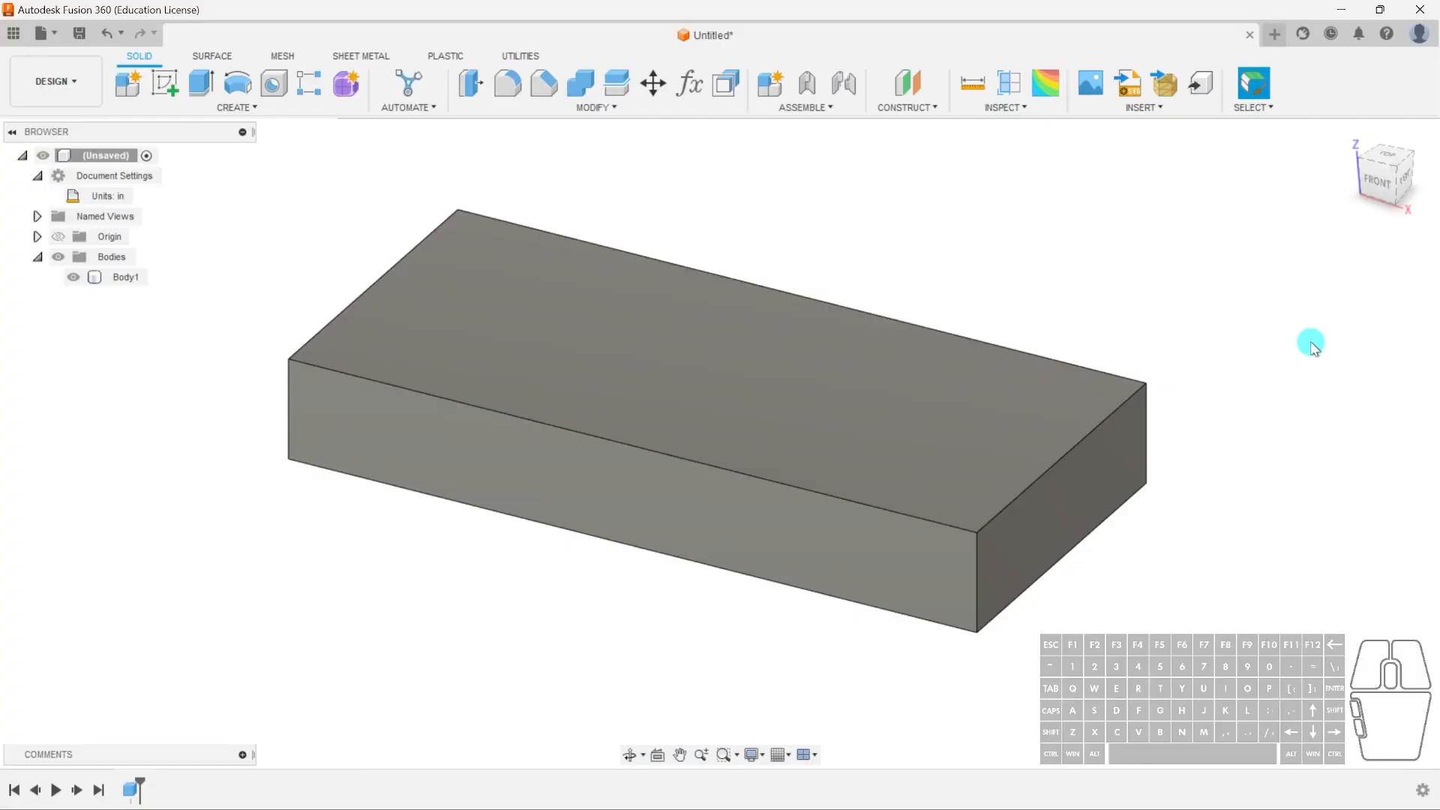
Edit the box feature to a length of 12 in, a width of 4 in and a height of 2 in
{"action": "middle_click_drag", "start_coordinate": [1311, 342], "coordinate": [1161, 369]}
{"action": "middle_click_drag", "start_coordinate": [1002, 330], "coordinate": [1076, 339]}
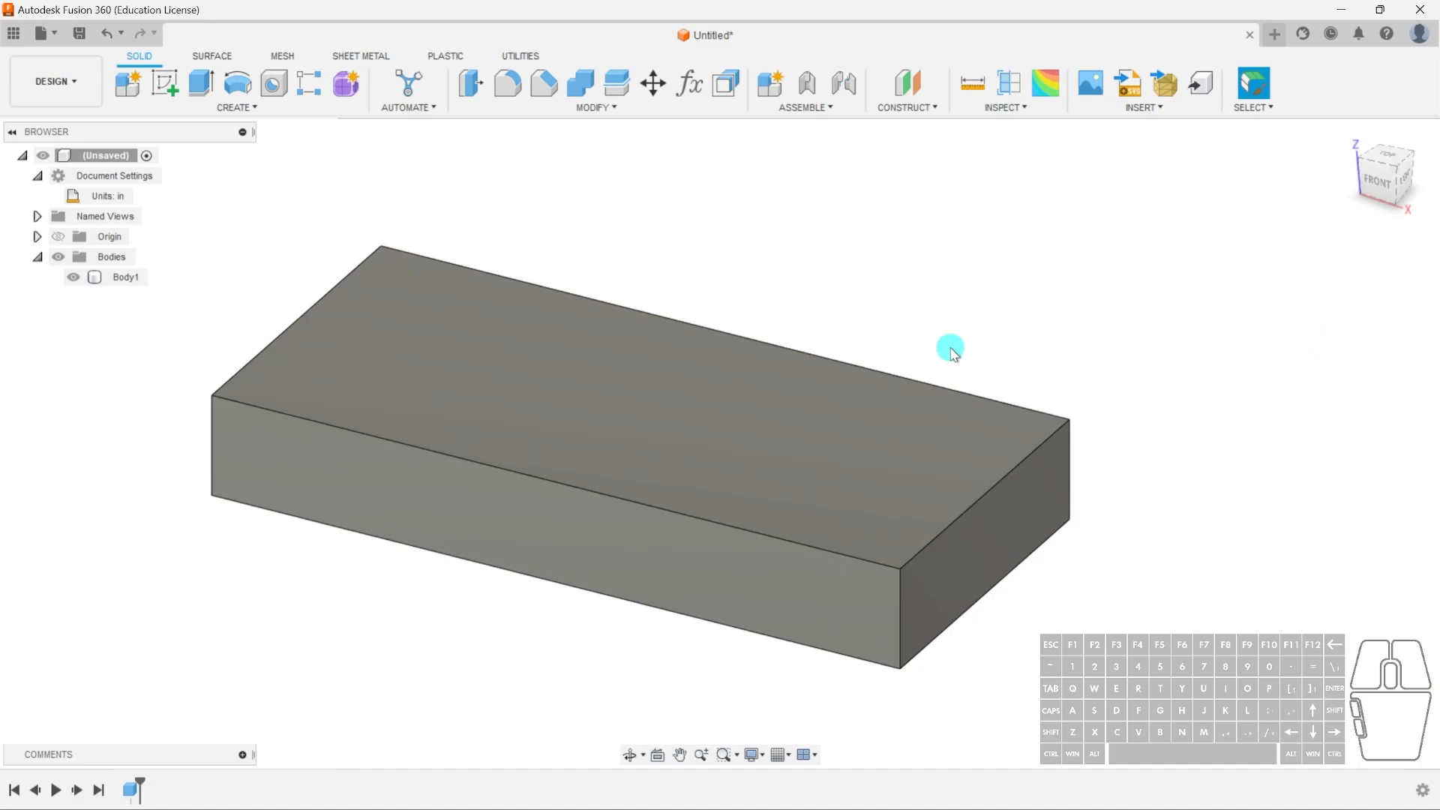
{"action": "double_click", "coordinate": [135, 789]}
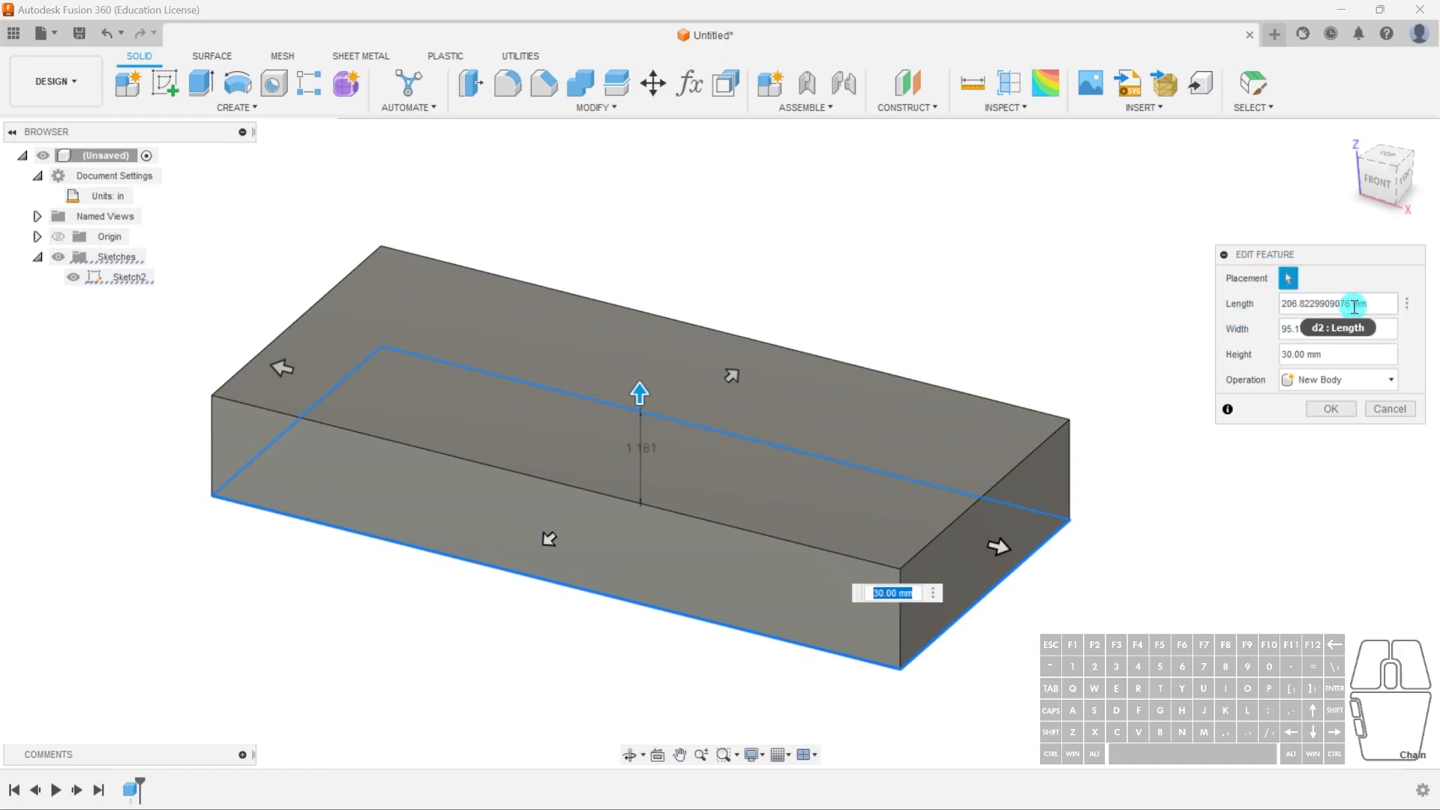
{"action": "left_click_drag", "start_coordinate": [1383, 304], "coordinate": [1277, 307]}
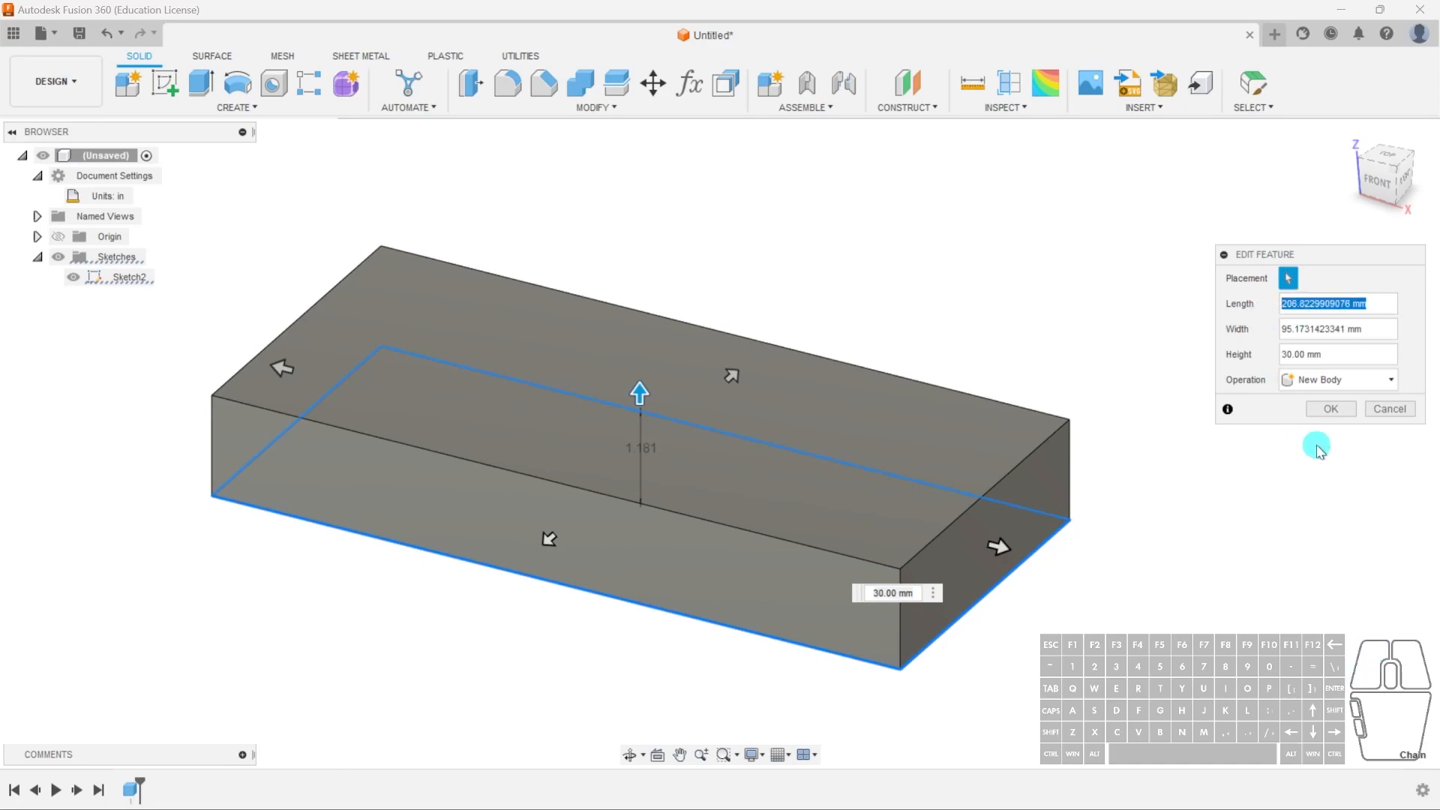
{"action": "type", "text": "12"}
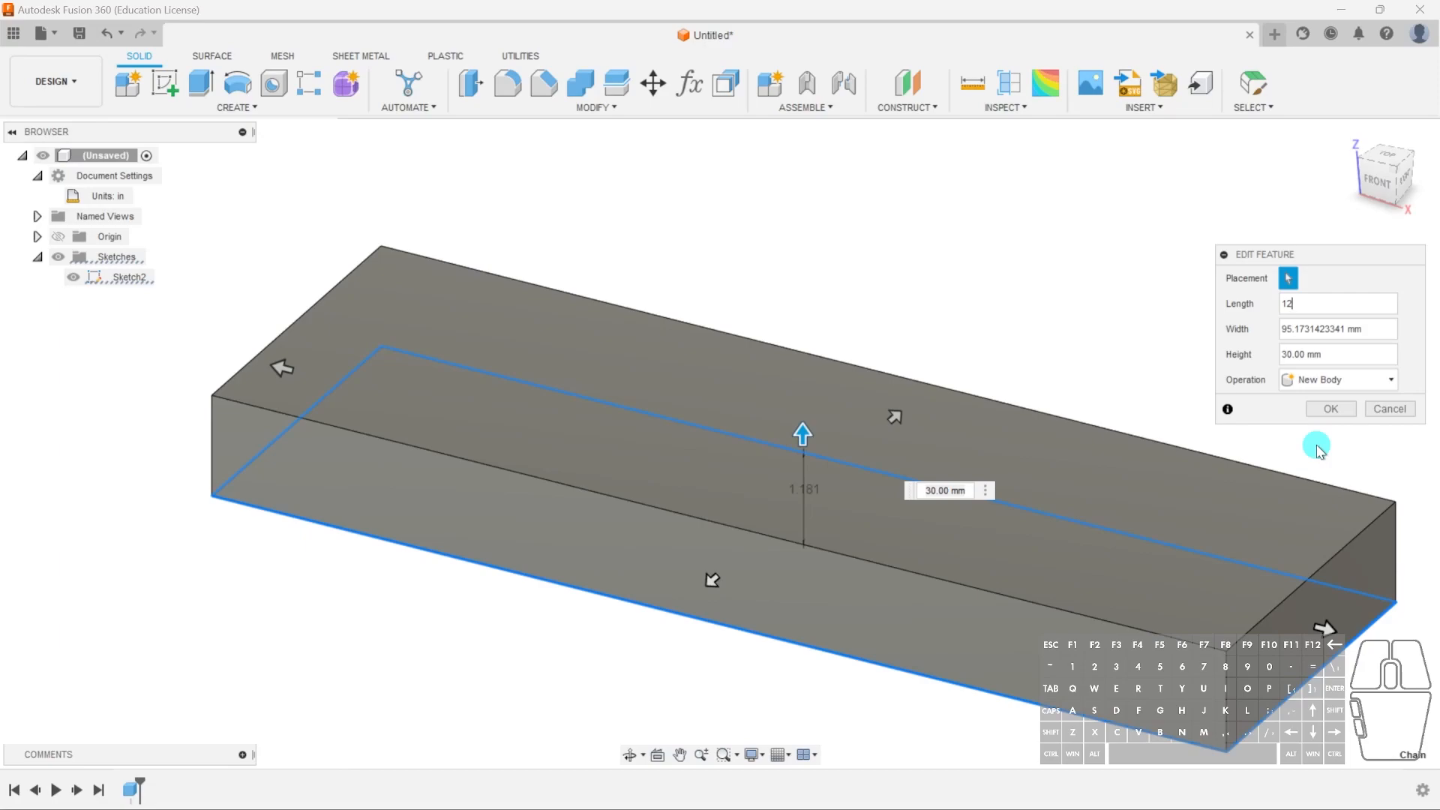
{"action": "left_click", "coordinate": [1359, 329]}
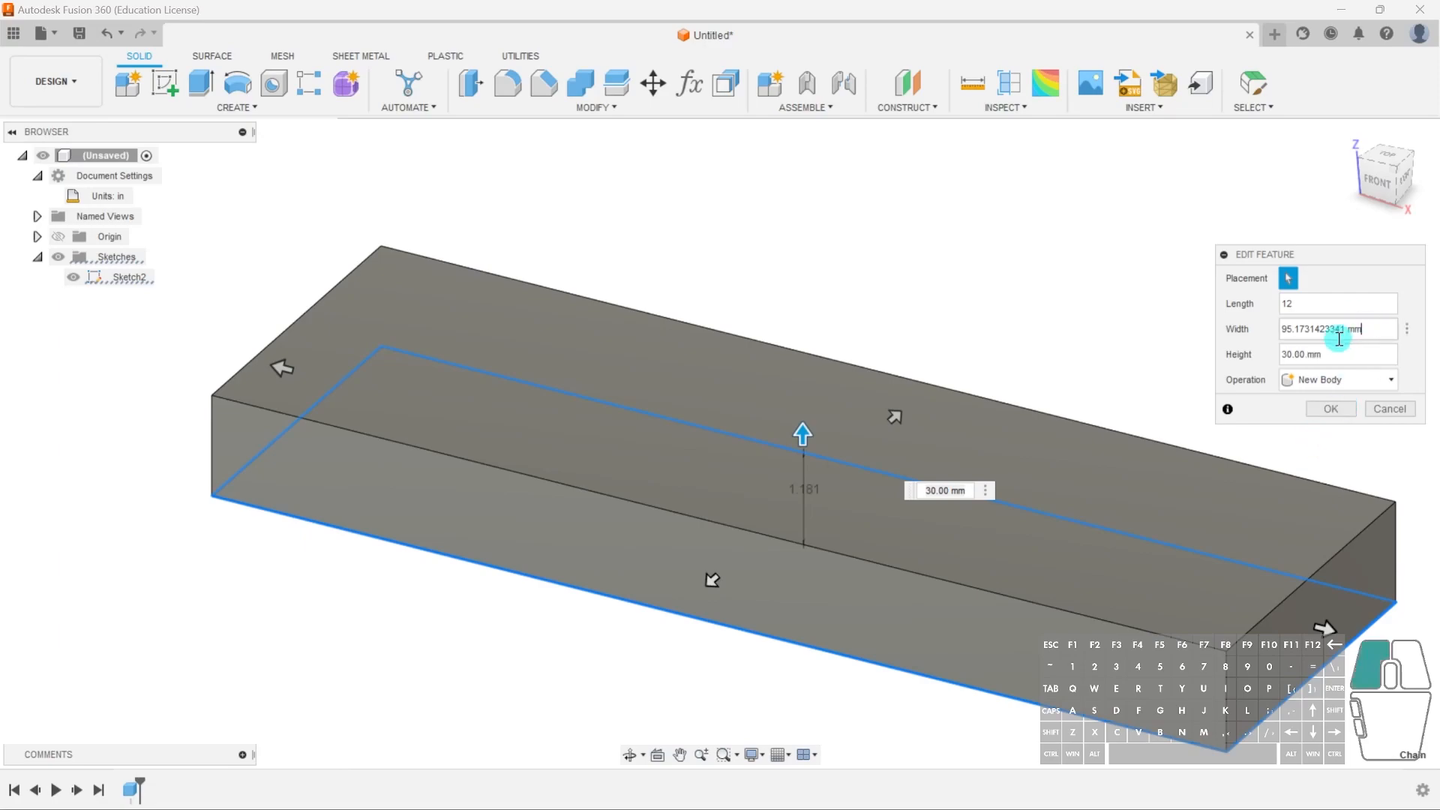
{"action": "left_click_drag", "start_coordinate": [1357, 329], "coordinate": [1275, 327]}
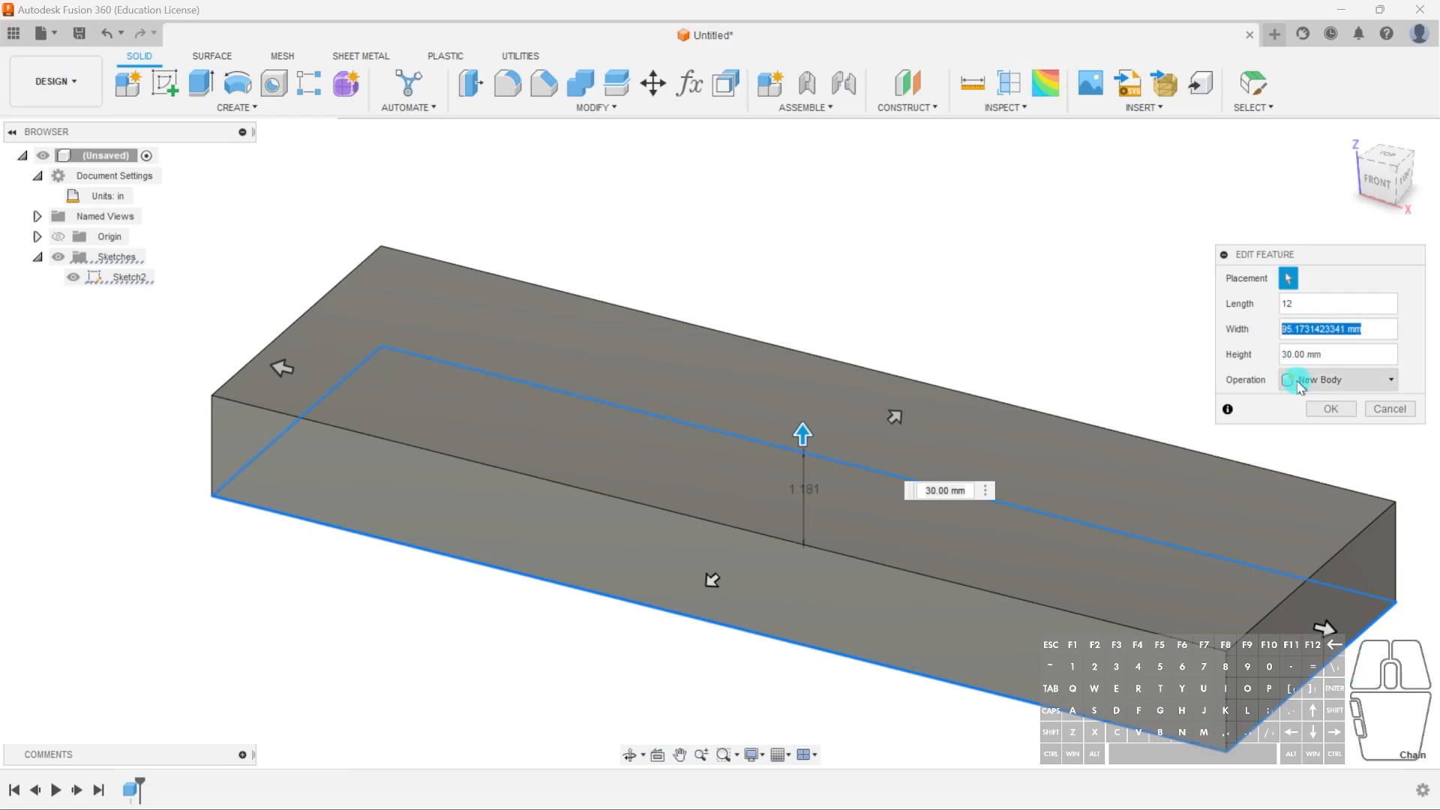
{"action": "type", "text": "4"}
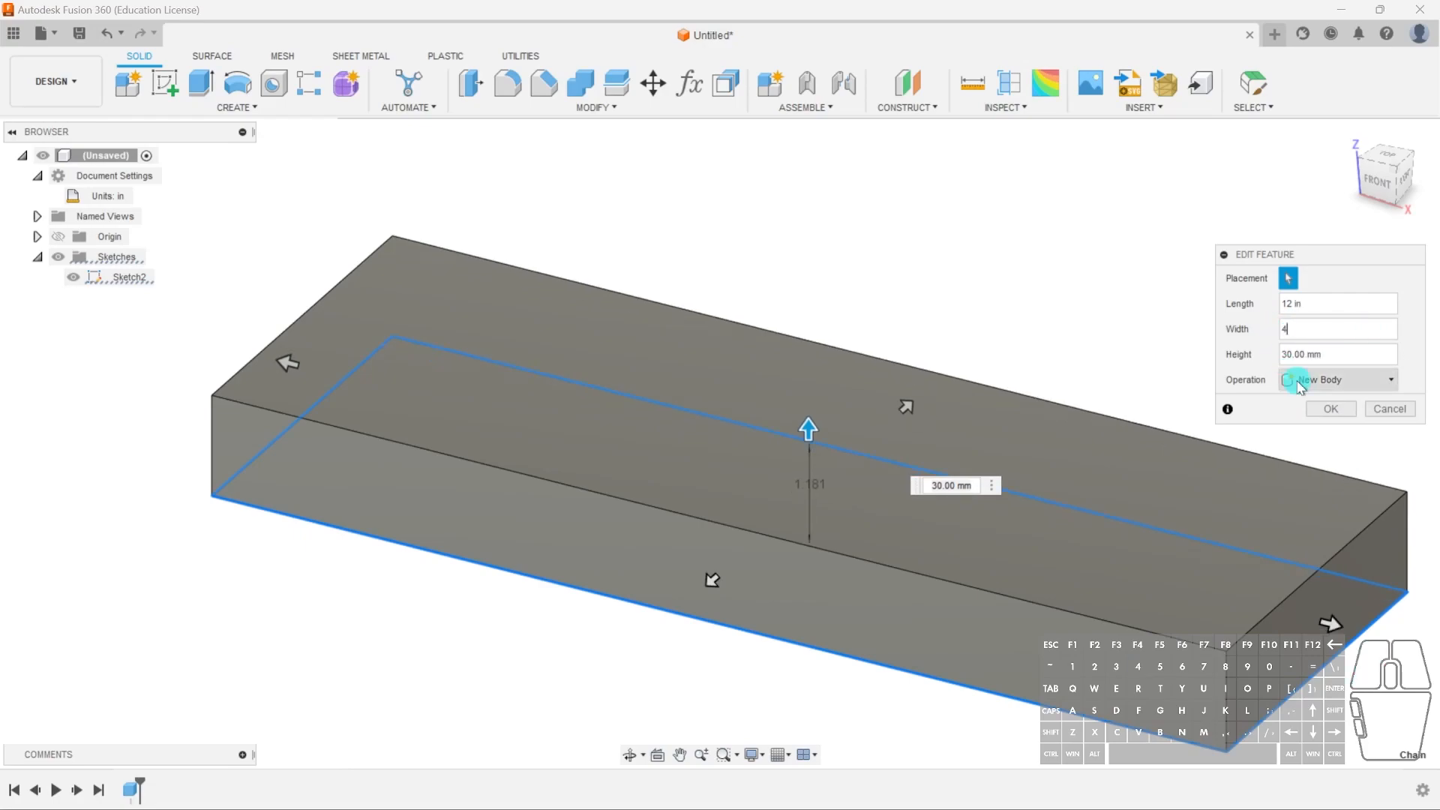
{"action": "left_click_drag", "start_coordinate": [1321, 354], "coordinate": [1279, 356]}
{"action": "type", "text": "2"}
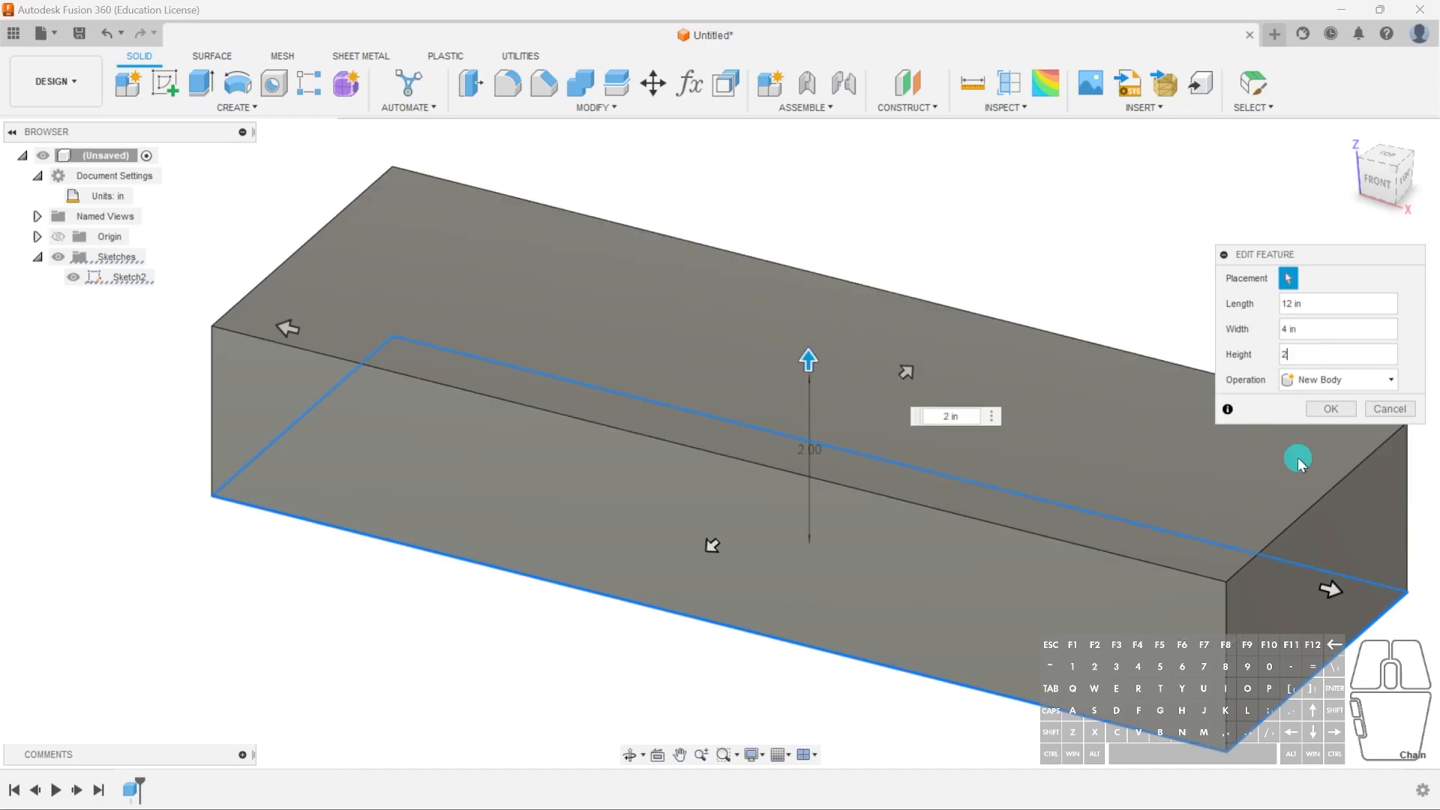
{"action": "left_click", "coordinate": [1330, 411]}
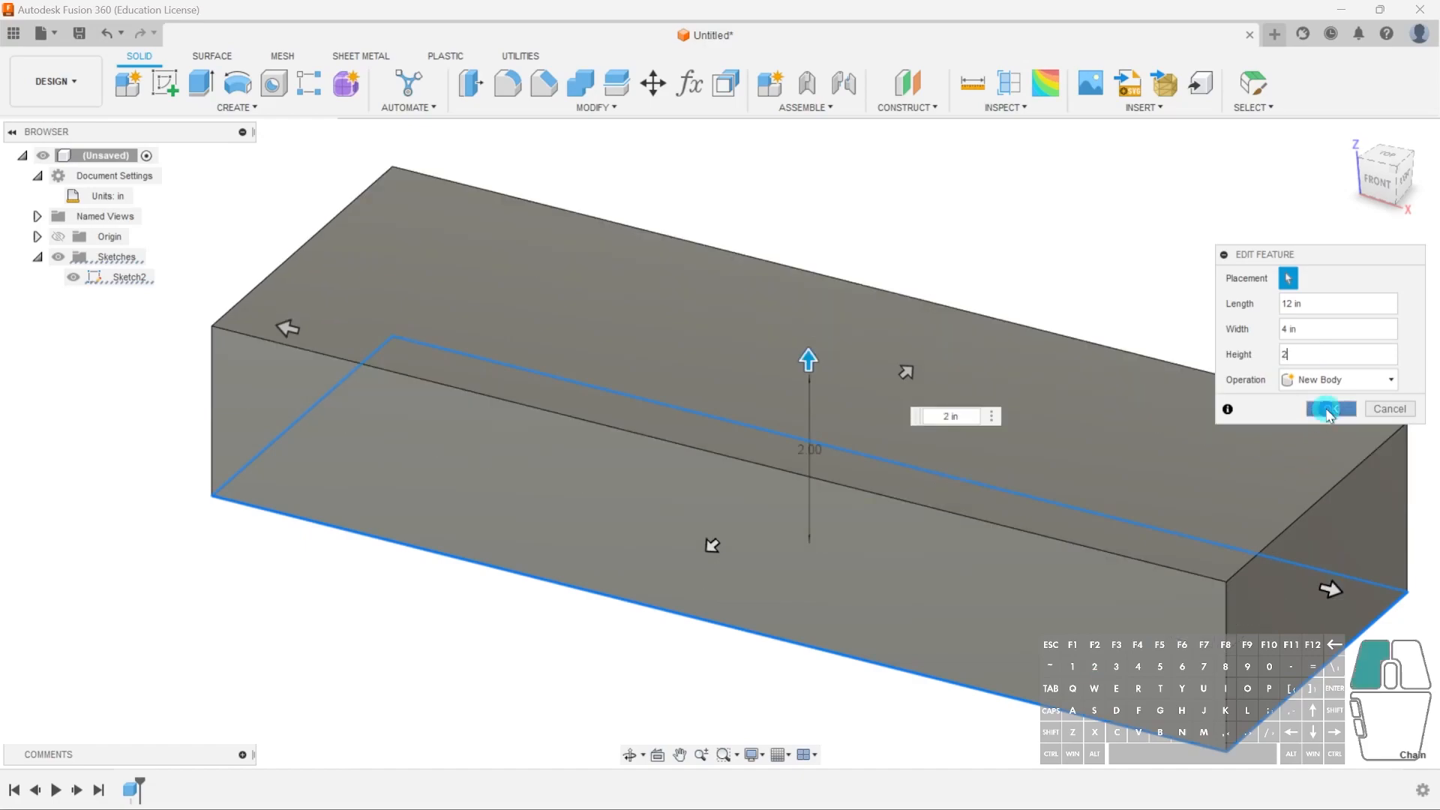
{"action": "scroll", "coordinate": [889, 561], "scroll_direction": "down", "scroll_amount": 3}
{"action": "middle_click_drag", "start_coordinate": [889, 561], "coordinate": [578, 544]}
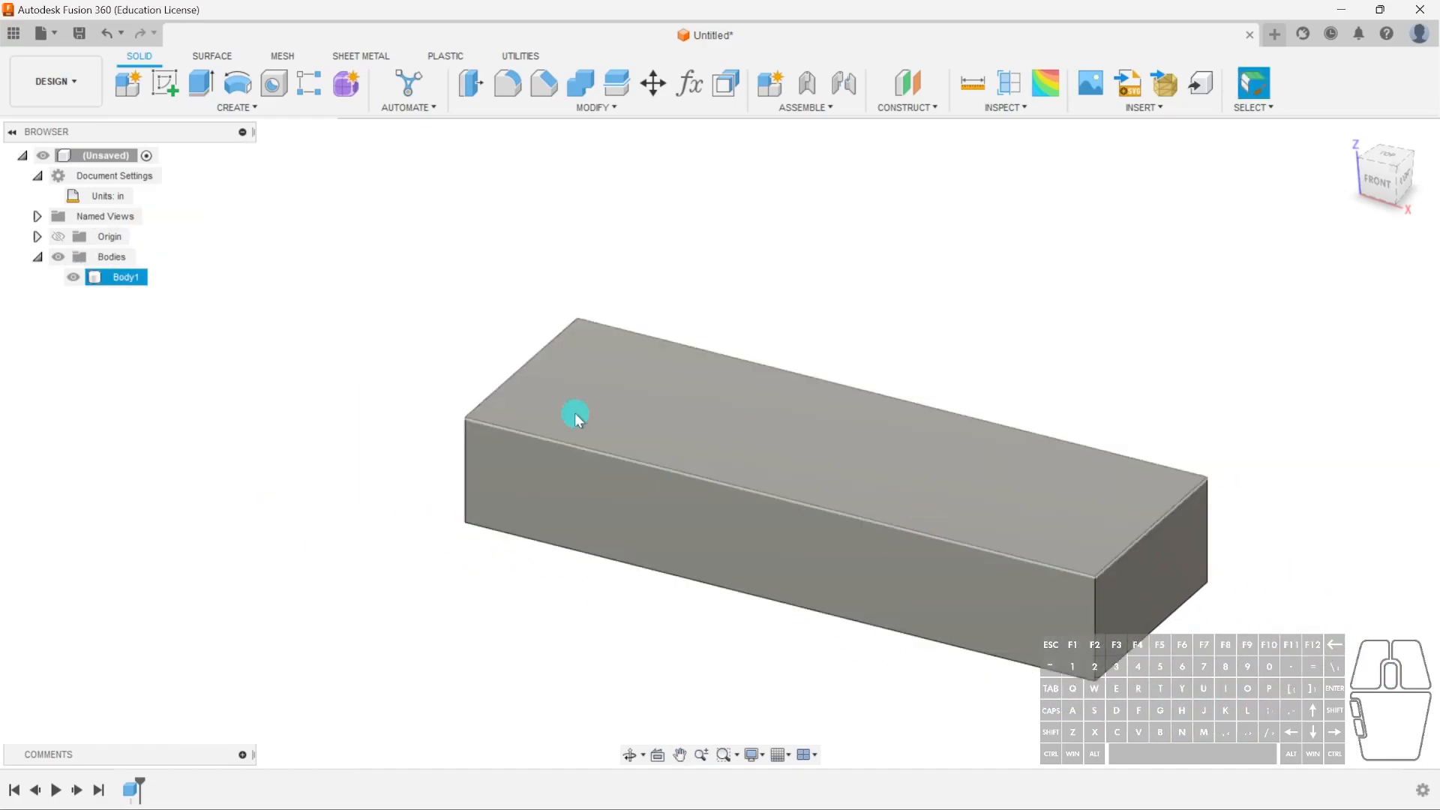
{"action": "middle_click_drag", "start_coordinate": [1121, 574], "coordinate": [623, 384], "text": "shift"}
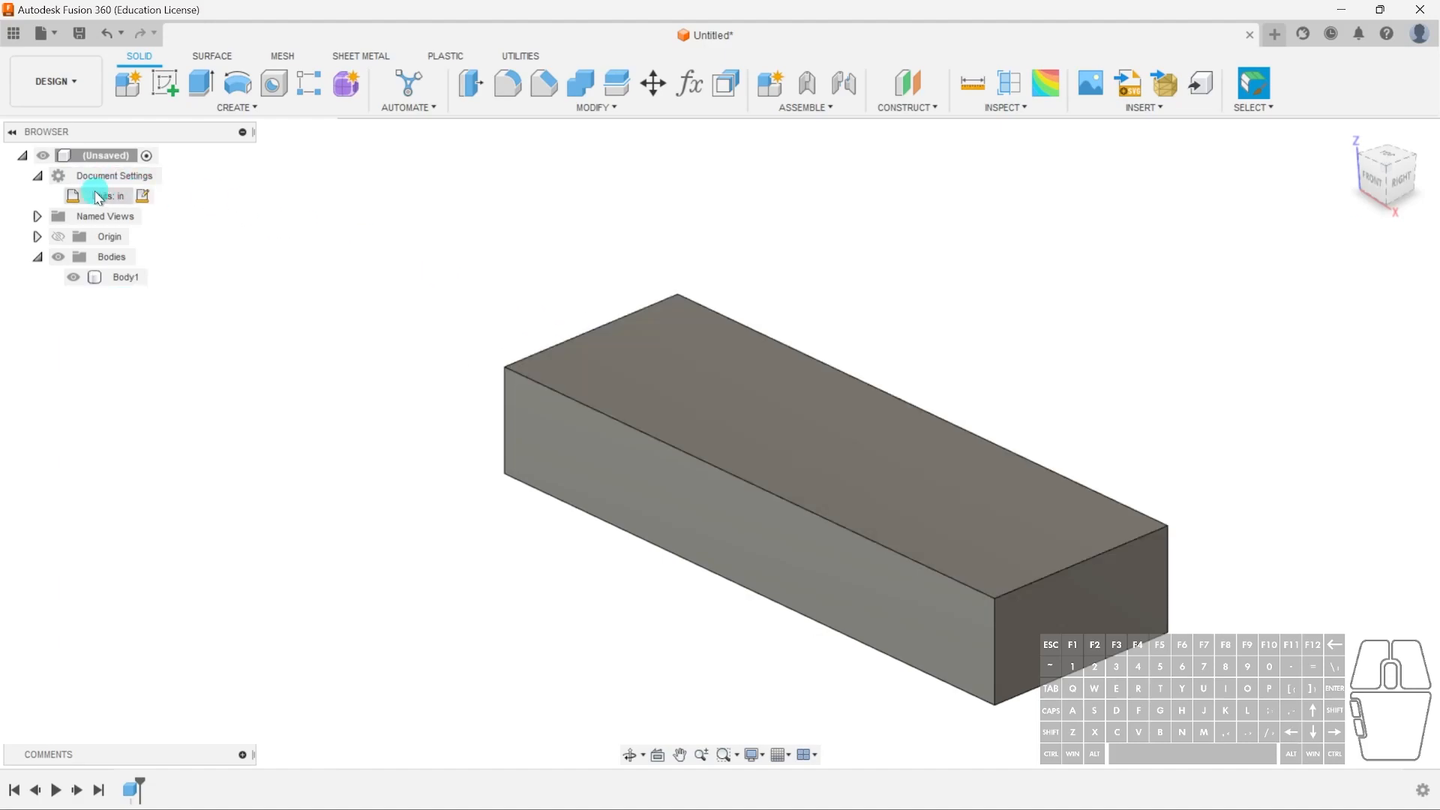
Change the document's active units to millimetres
{"action": "left_click", "coordinate": [141, 196]}
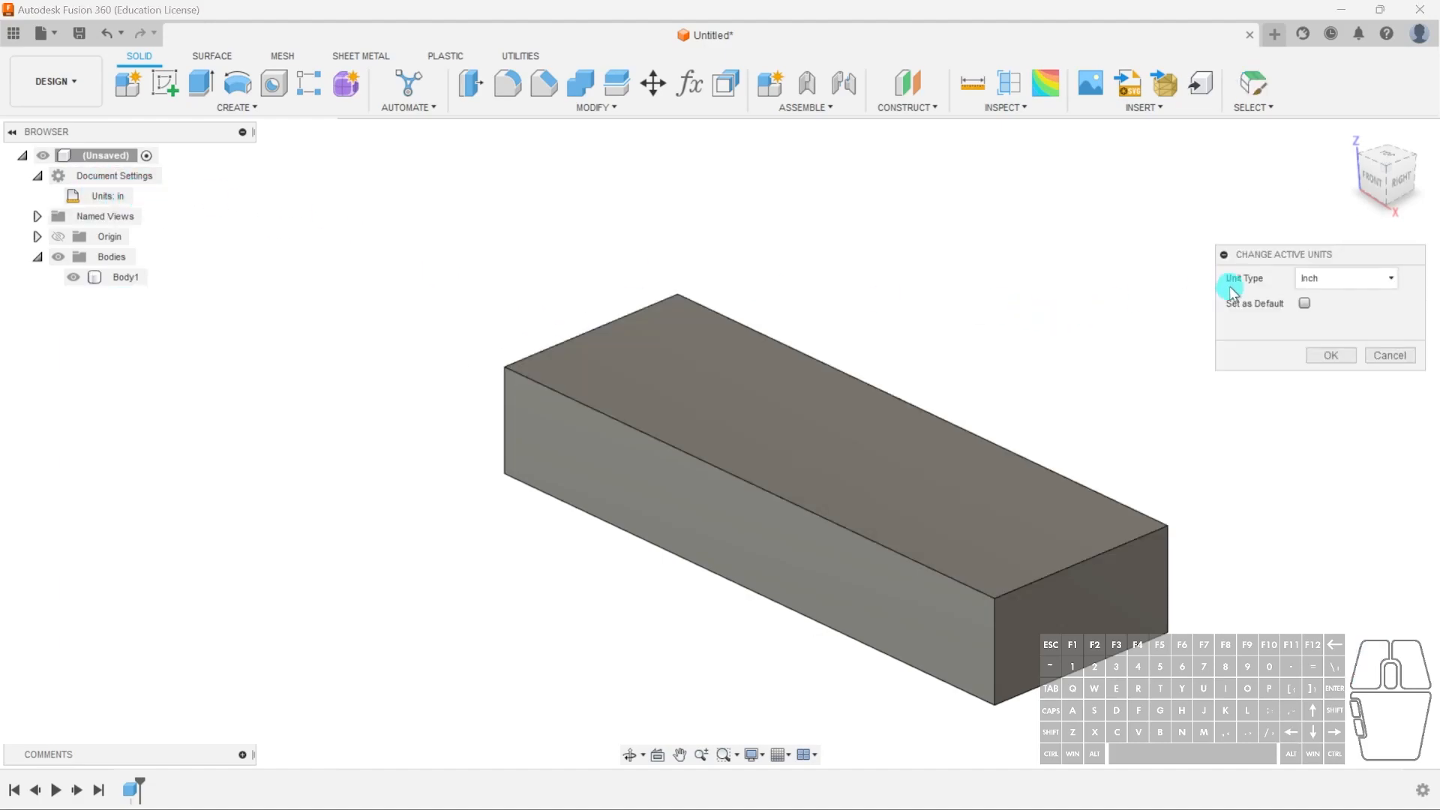
{"action": "left_click", "coordinate": [1342, 278]}
{"action": "left_click", "coordinate": [1319, 338]}
{"action": "left_click", "coordinate": [1318, 278]}
{"action": "left_click", "coordinate": [1329, 321]}
{"action": "left_click", "coordinate": [1356, 355]}
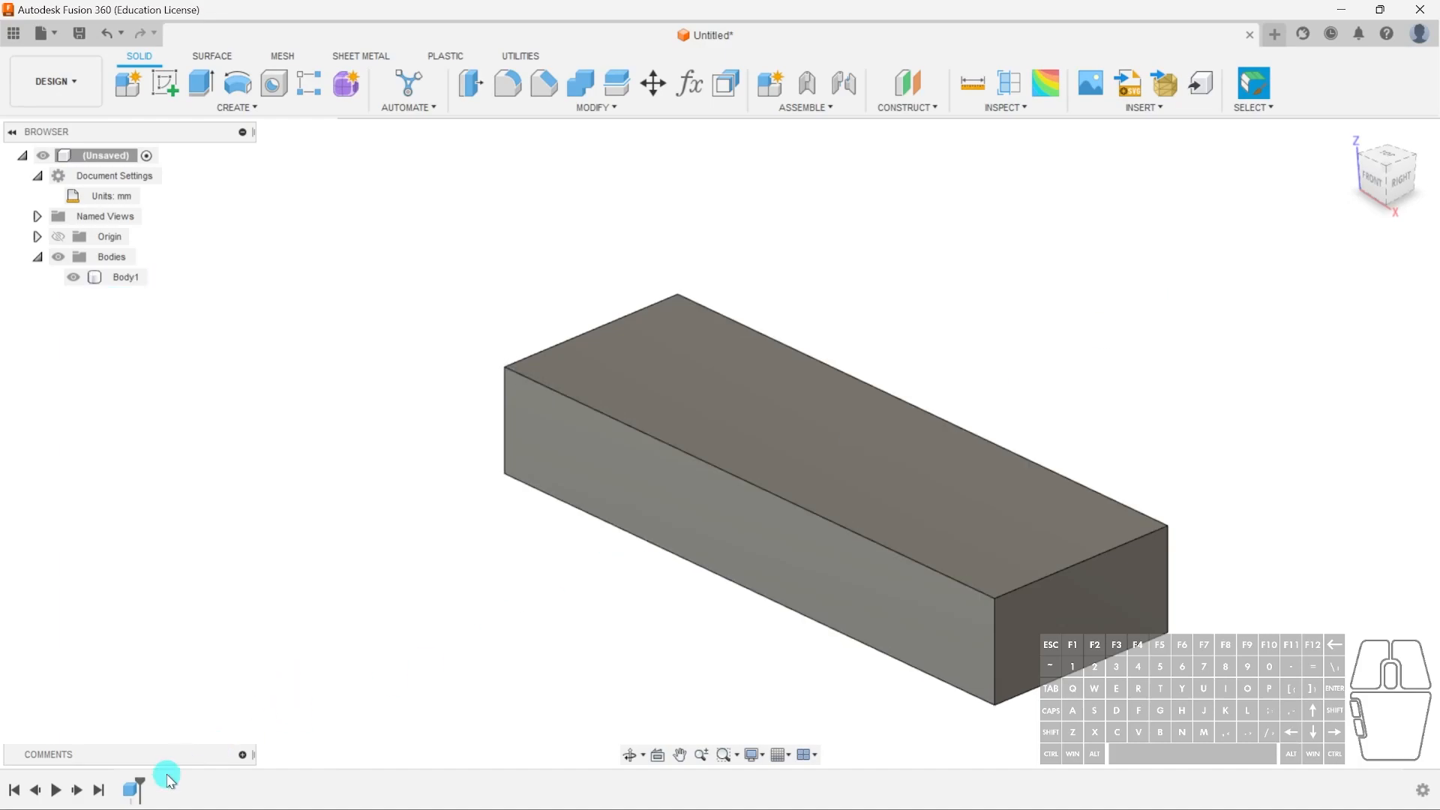
Edit the box feature to a length of 12 mm, a width of 4 mm and a height of 2 mm
{"action": "double_click", "coordinate": [131, 794]}
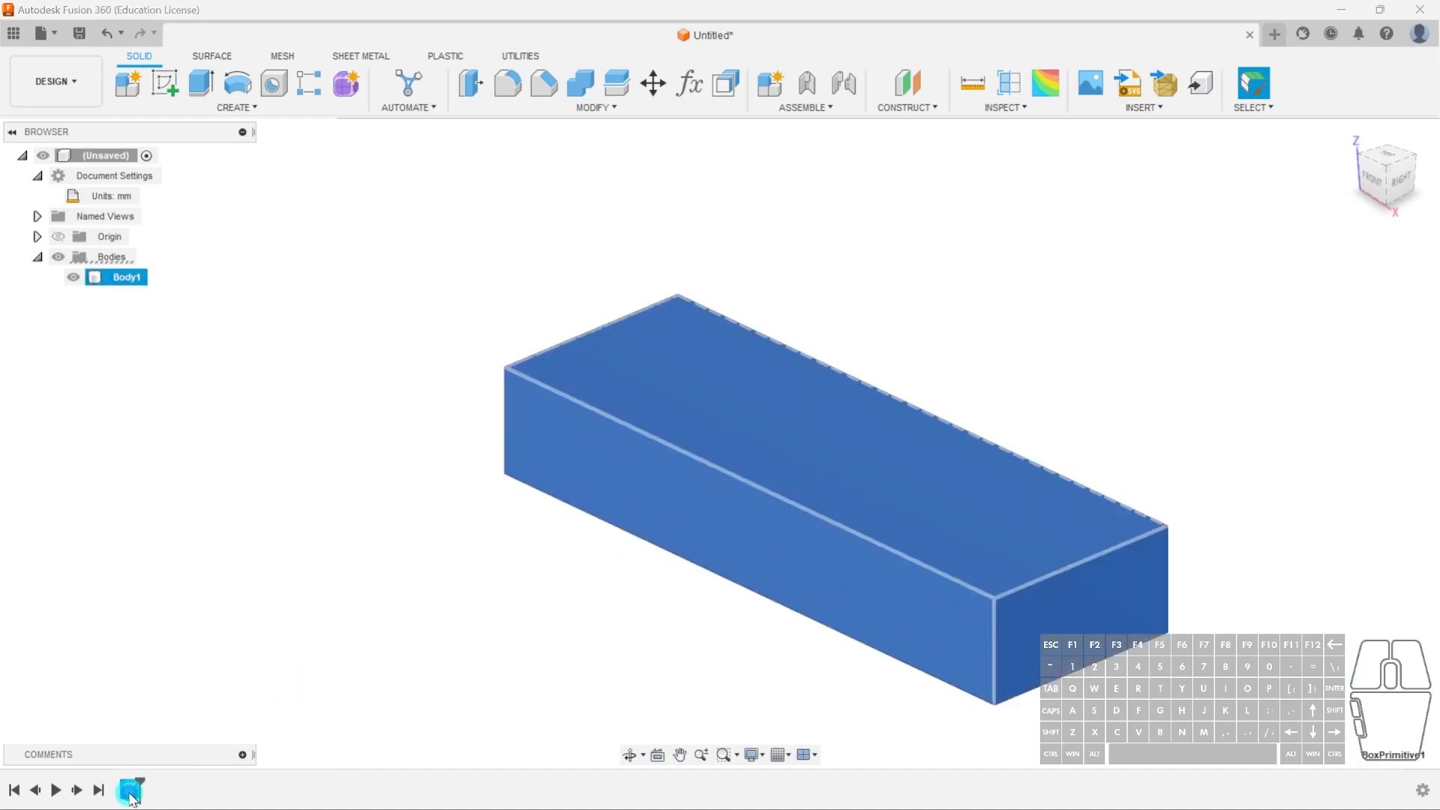
{"action": "left_click", "coordinate": [1247, 311]}
{"action": "type", "text": "12"}
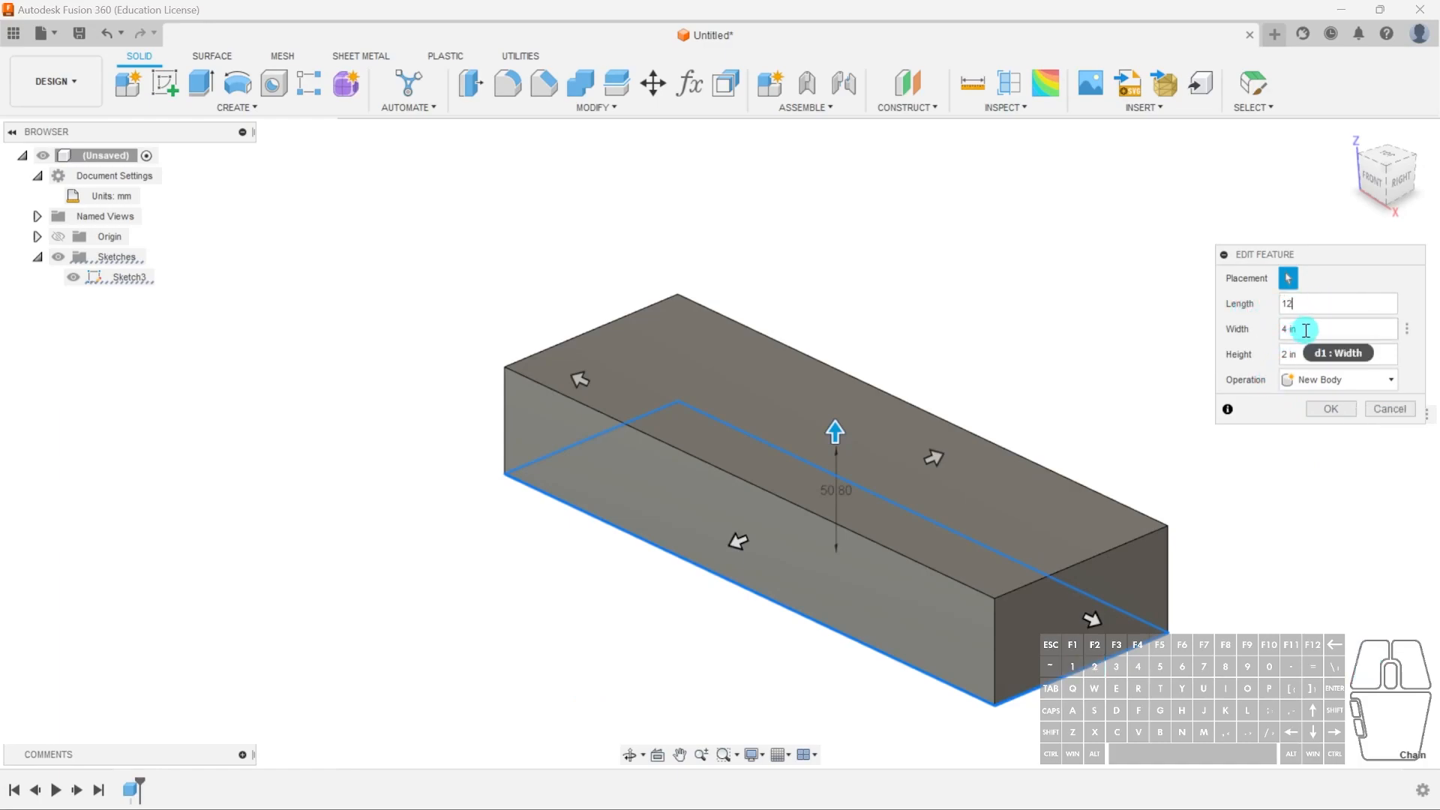
{"action": "left_click", "coordinate": [1247, 332]}
{"action": "left_click", "coordinate": [1305, 355]}
{"action": "type", "text": "2"}
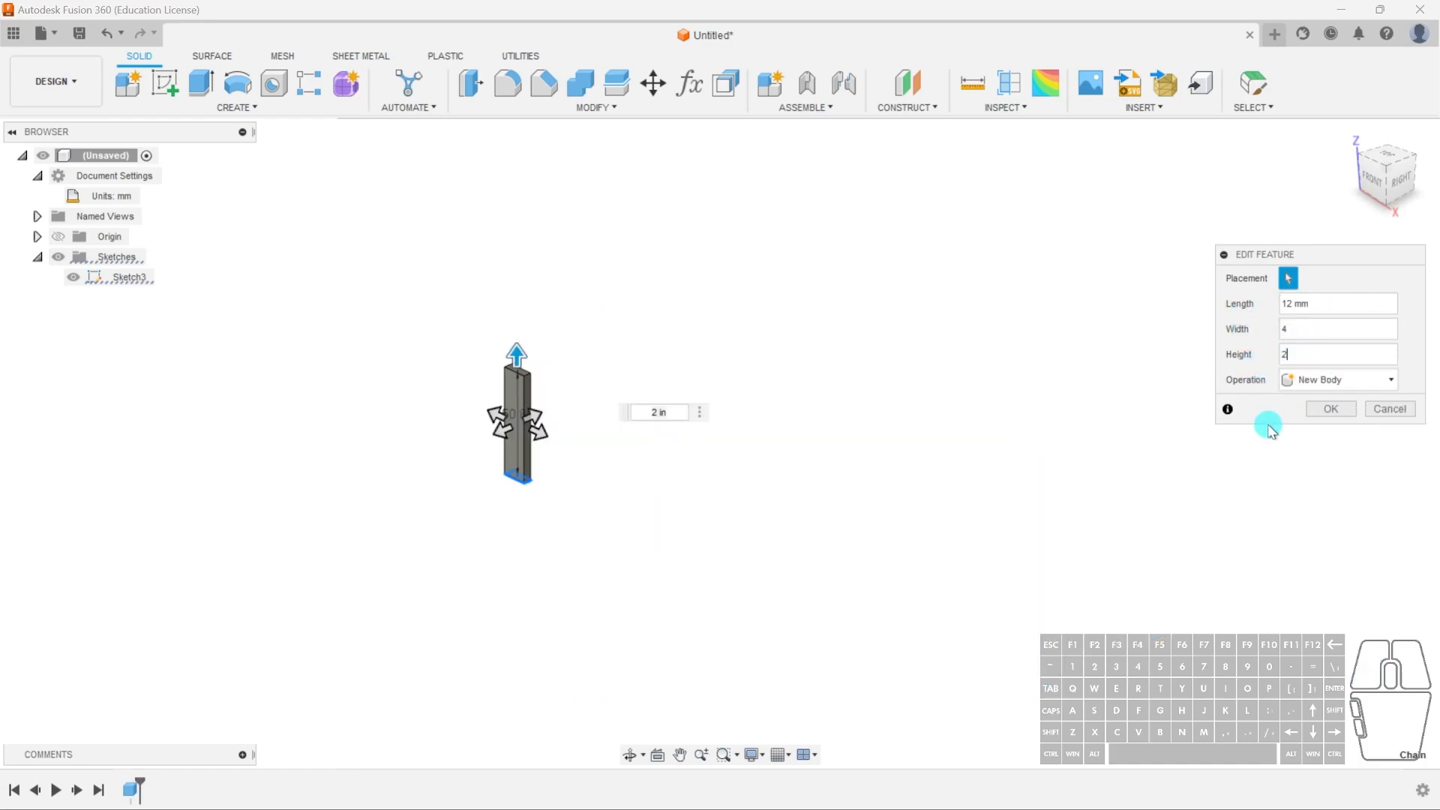
{"action": "left_click", "coordinate": [1315, 408]}
{"action": "scroll", "coordinate": [461, 489], "scroll_direction": "up", "scroll_amount": 5}
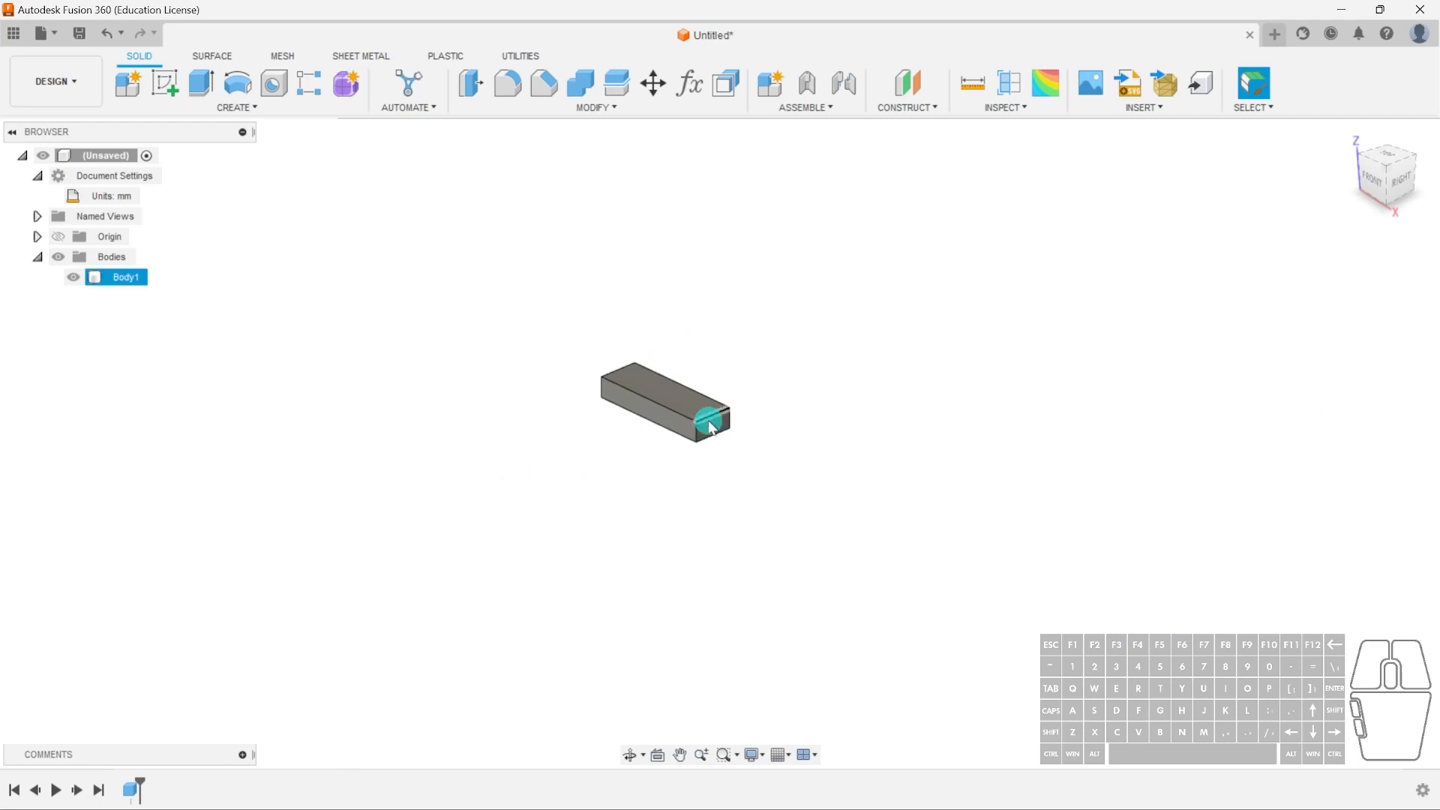
{"action": "scroll", "coordinate": [659, 429], "scroll_direction": "down", "scroll_amount": 3}
{"action": "scroll", "coordinate": [661, 435], "scroll_direction": "down", "scroll_amount": 2}
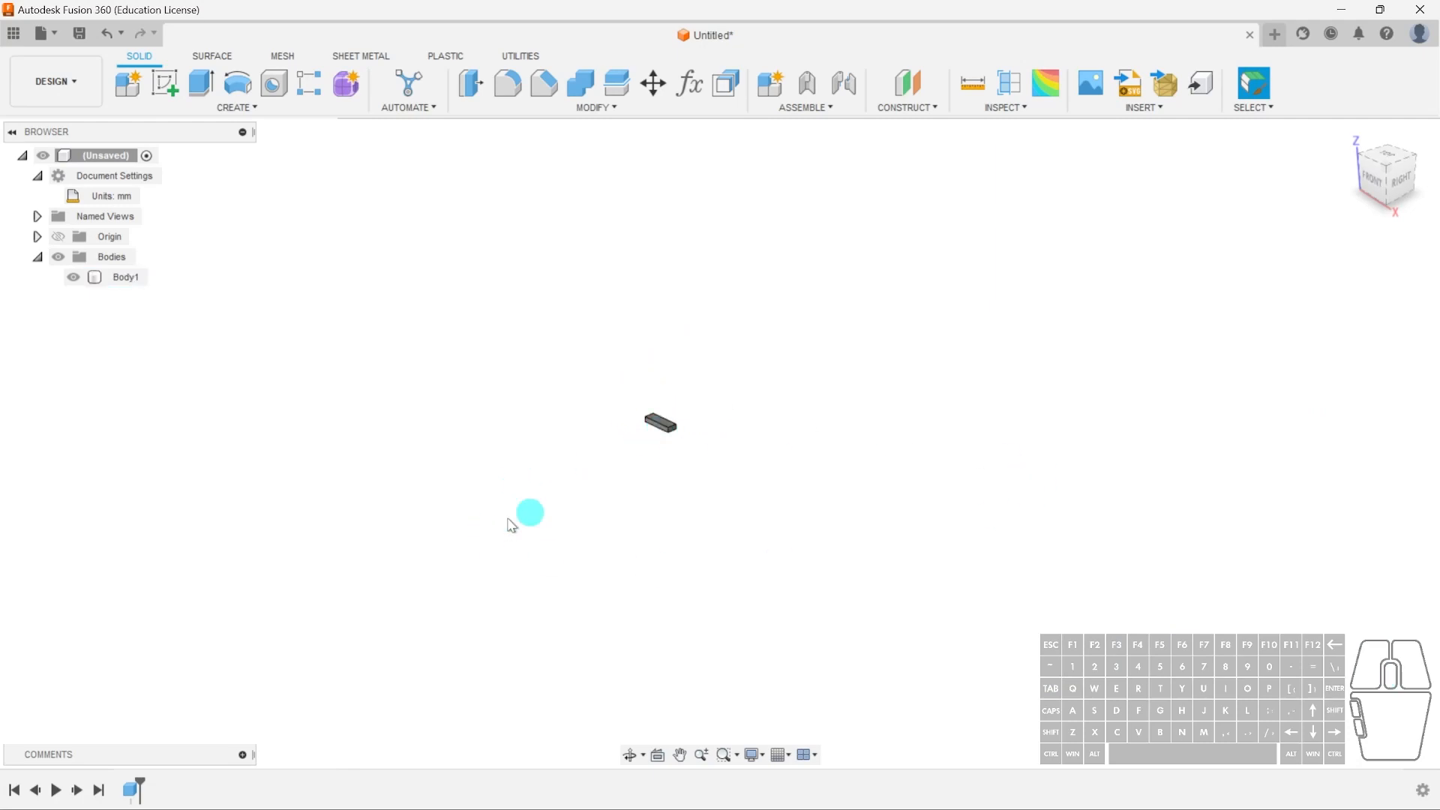
Edit the box feature with explicit inch values: length 12", width 4" and height 2"
{"action": "double_click", "coordinate": [131, 791]}
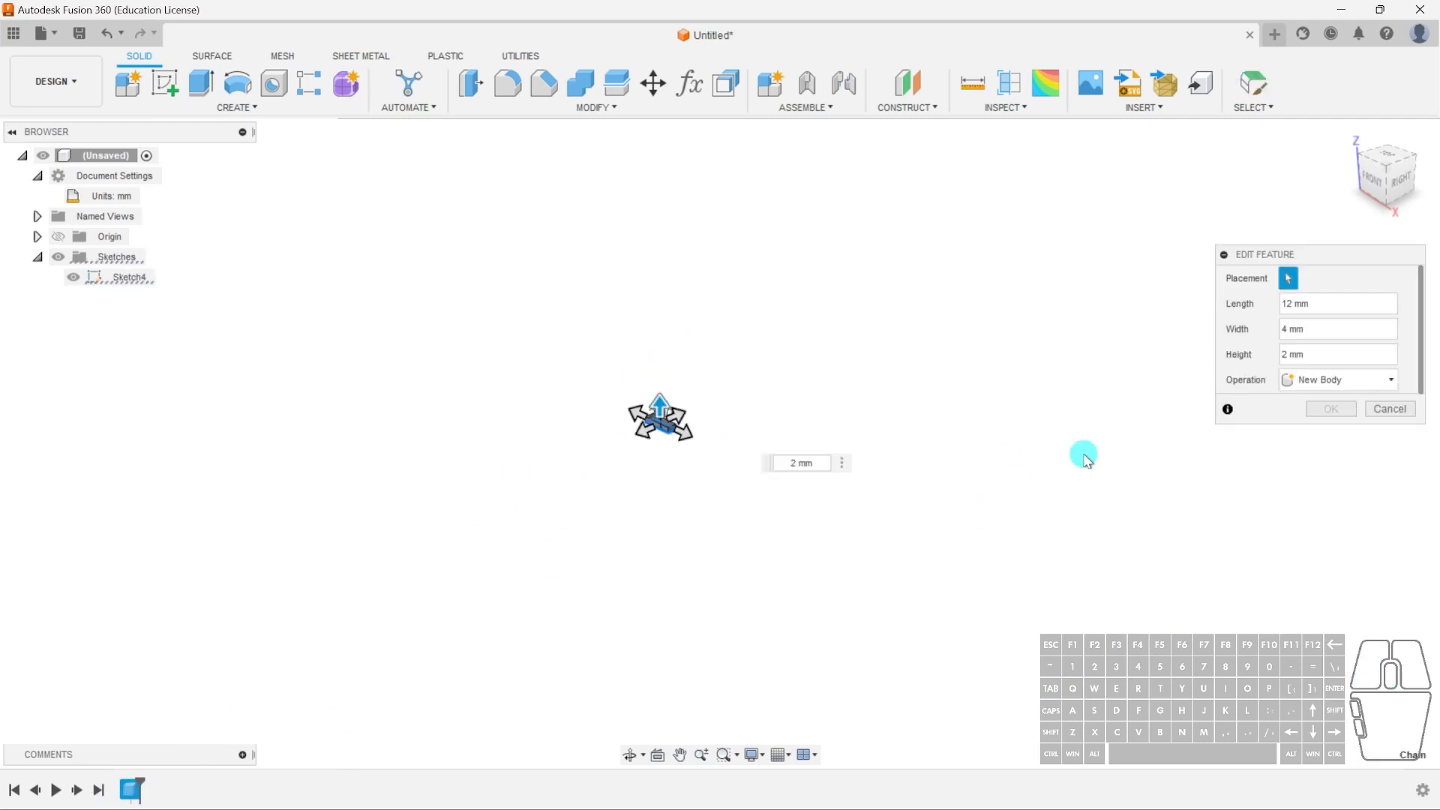
{"action": "left_click", "coordinate": [1313, 303]}
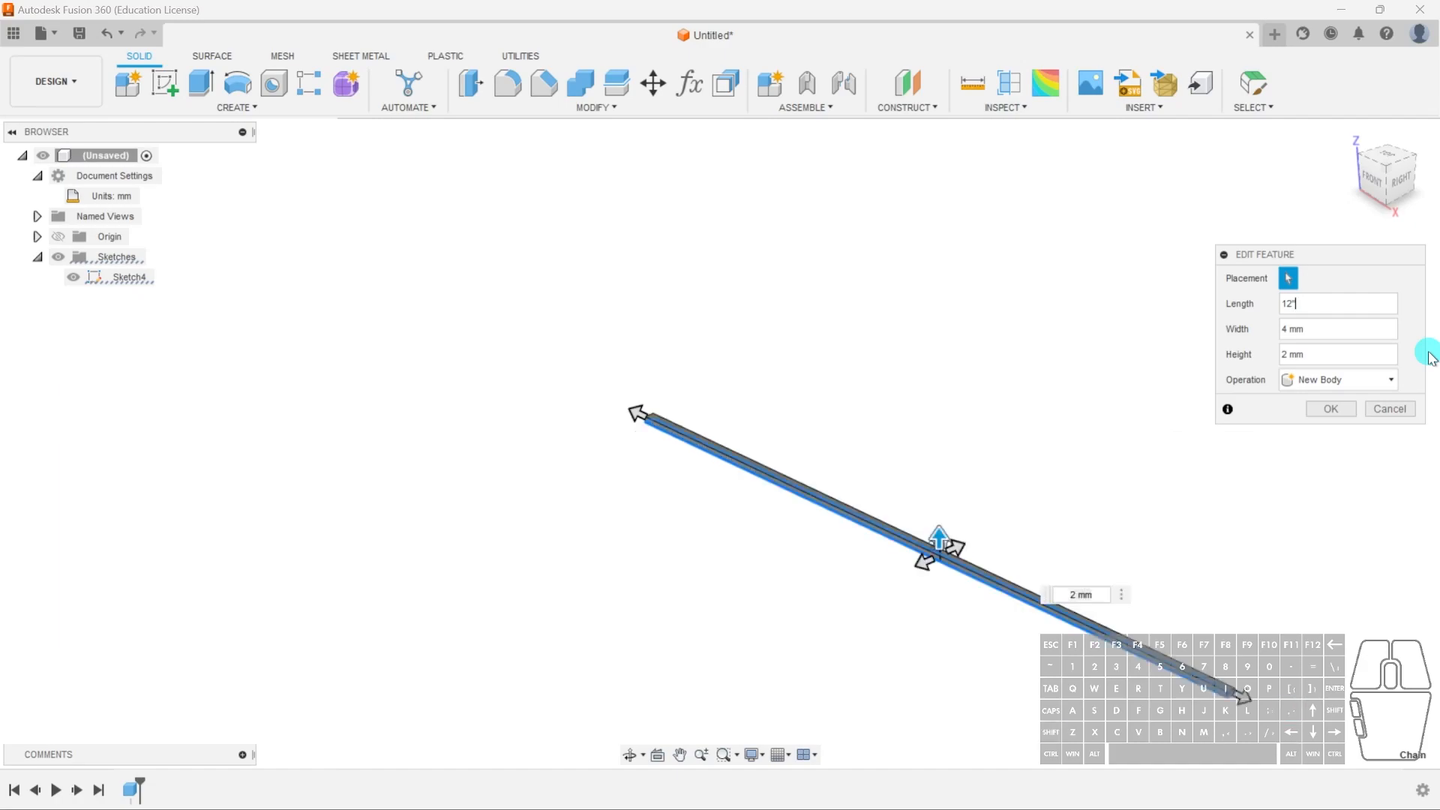
{"action": "mouse_move", "coordinate": [1308, 329]}
{"action": "left_mouse_down"}
{"action": "mouse_move", "coordinate": [1288, 329]}
{"action": "mouse_move", "coordinate": [1320, 353]}
{"action": "left_mouse_up"}
{"action": "type", "text": "\""}
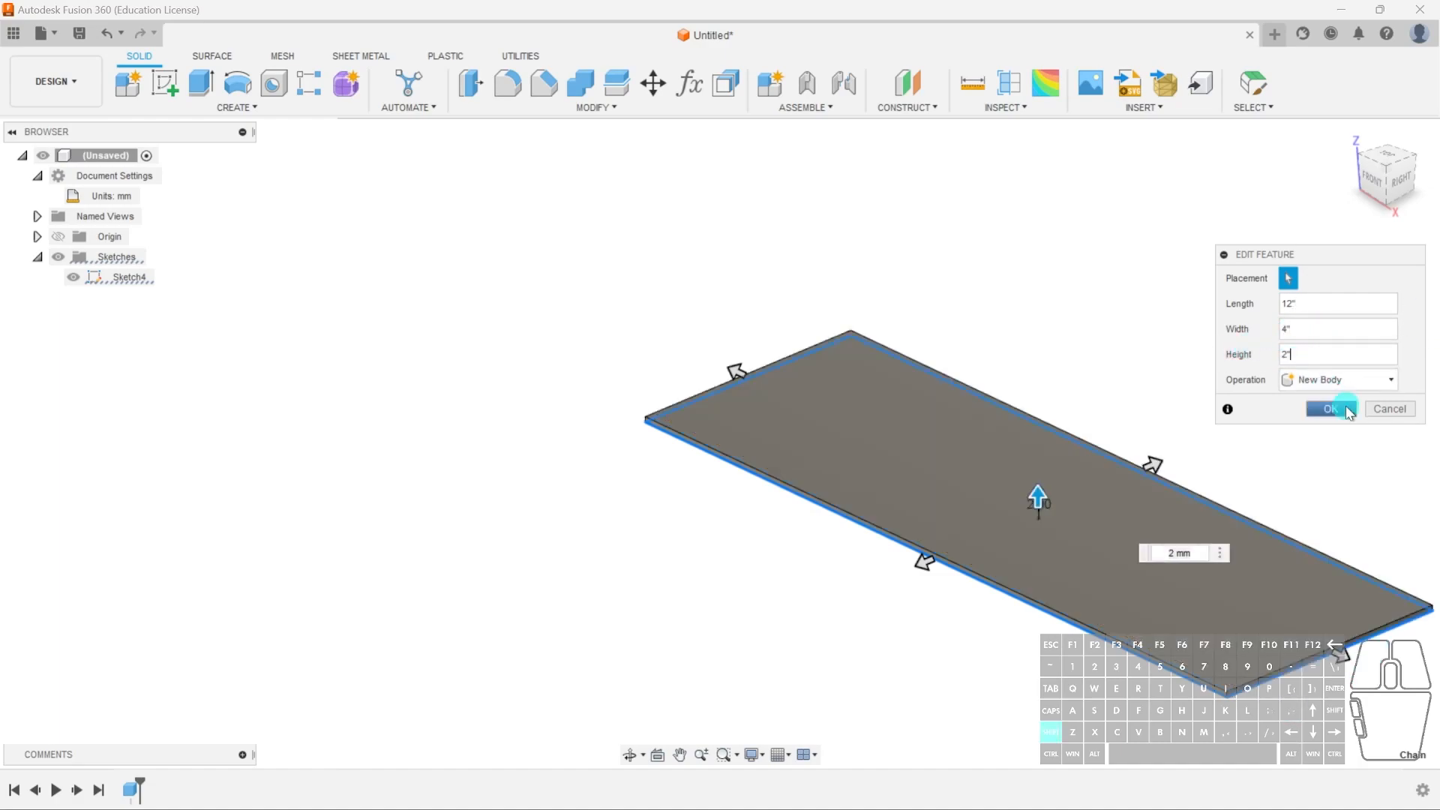
{"action": "left_click", "coordinate": [1348, 411]}
{"action": "middle_click_drag", "start_coordinate": [896, 675], "coordinate": [629, 682]}
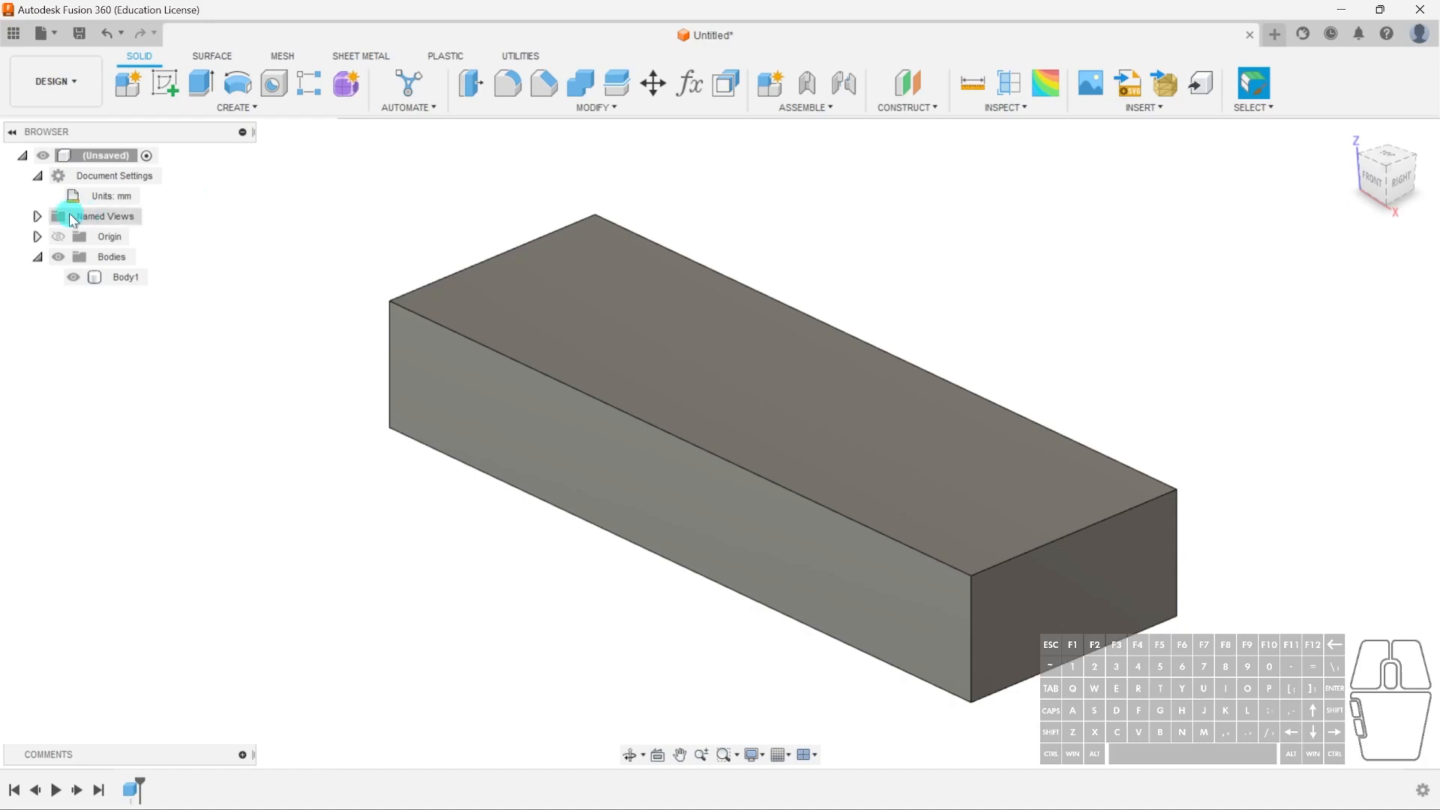
Switch the document's active units to Inch and collapse the document settings
{"action": "left_click", "coordinate": [39, 177]}
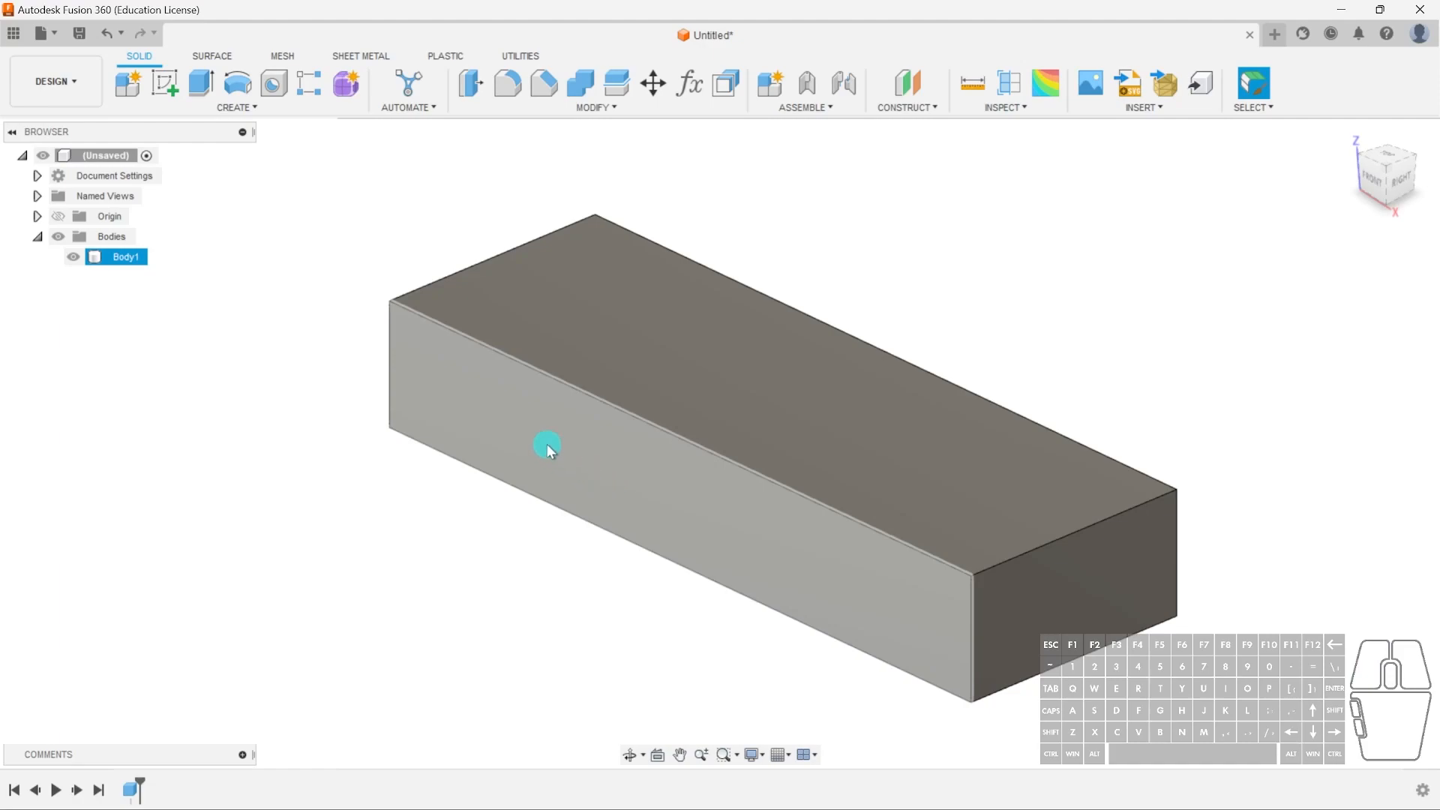
{"action": "left_click", "coordinate": [38, 176]}
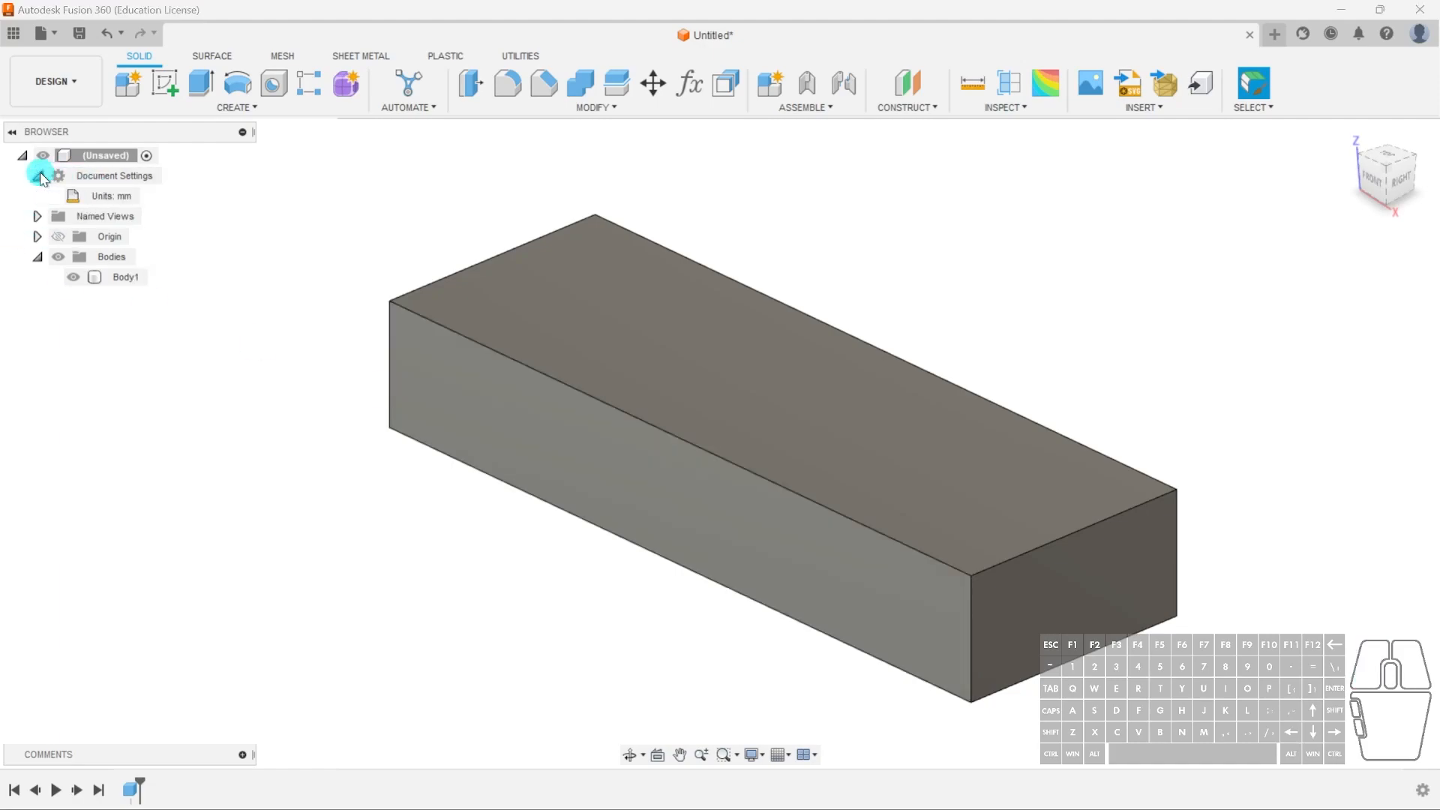
{"action": "left_click", "coordinate": [148, 196]}
{"action": "left_click", "coordinate": [1375, 277]}
{"action": "left_click", "coordinate": [1333, 357]}
{"action": "left_click", "coordinate": [1338, 356]}
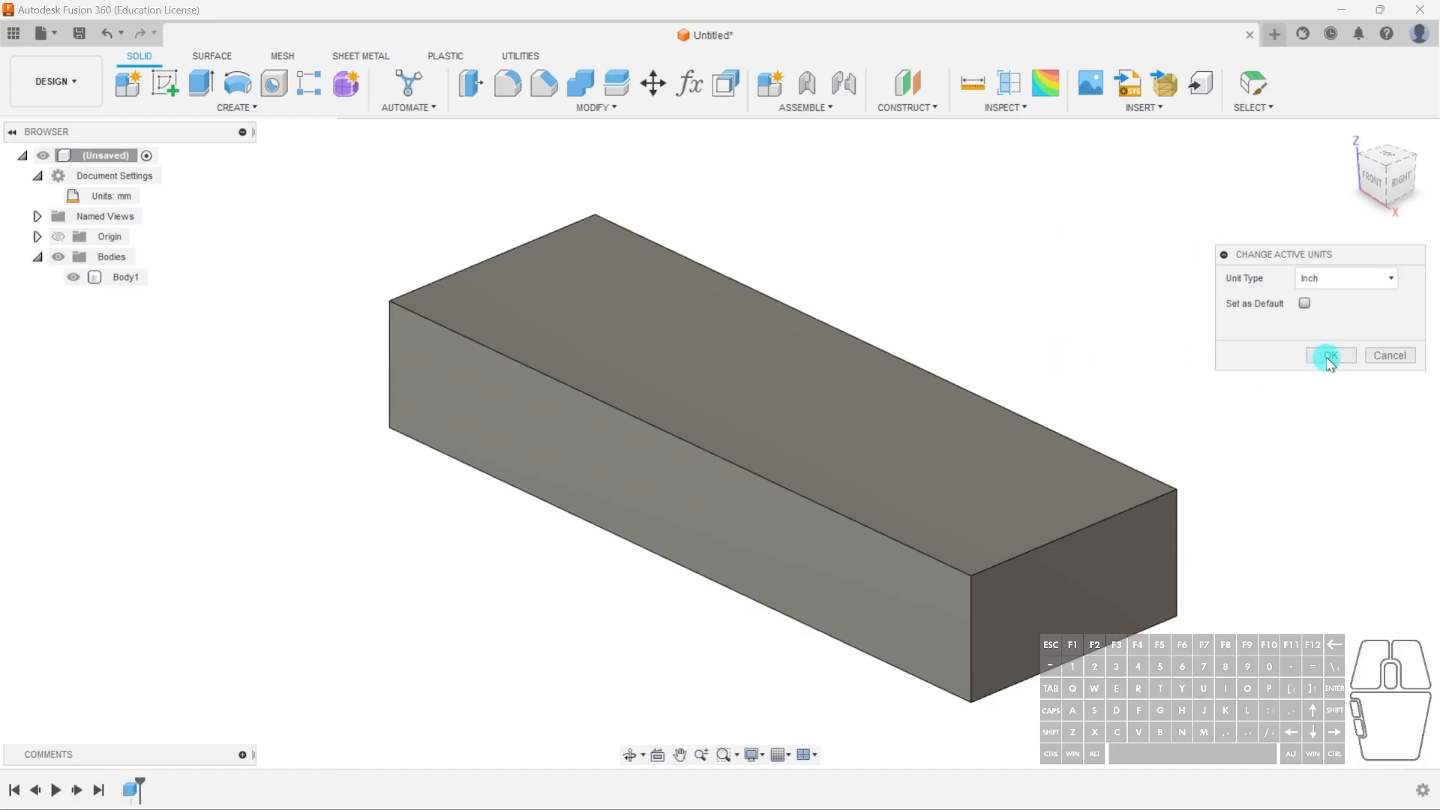
{"action": "left_click", "coordinate": [1329, 357]}
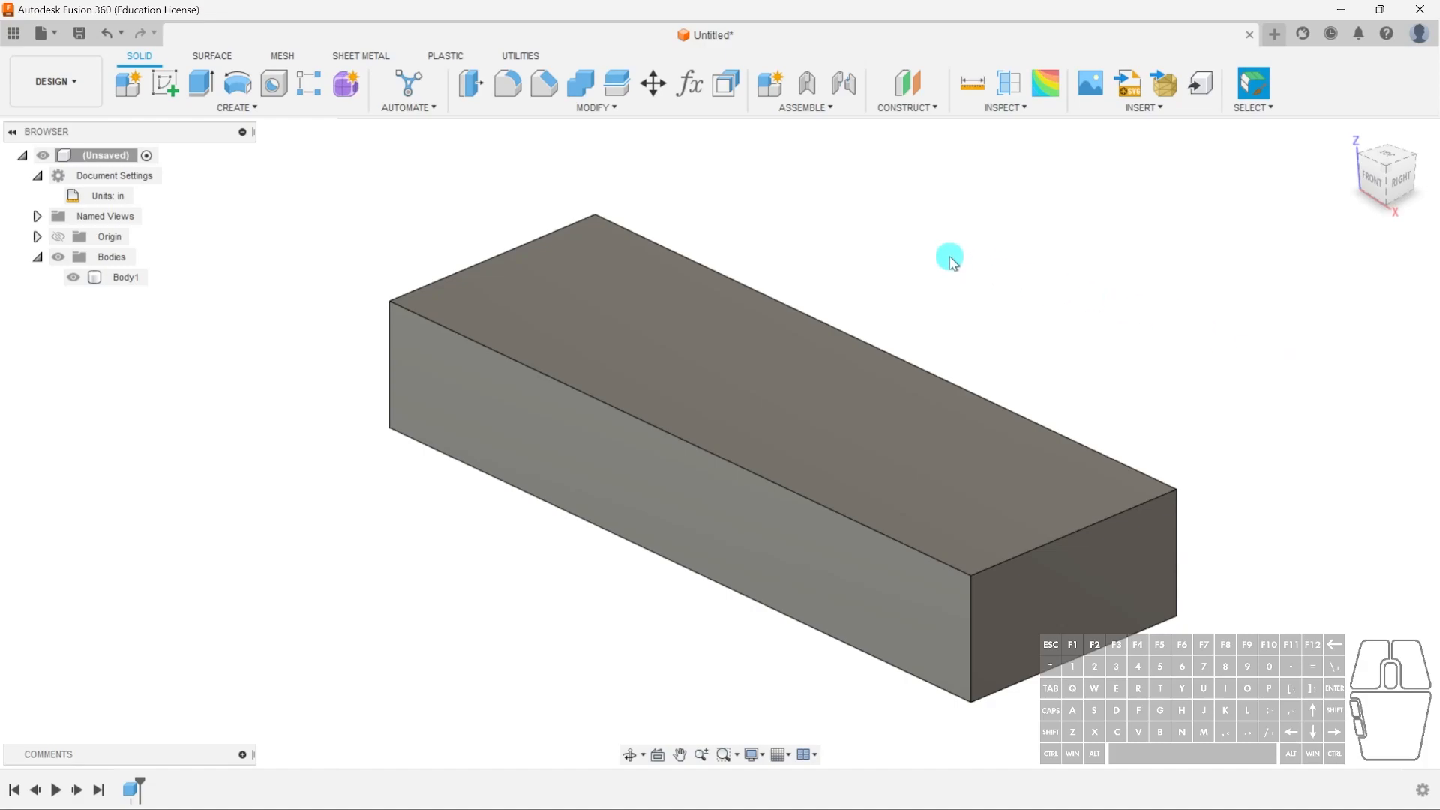
{"action": "left_click", "coordinate": [37, 177]}
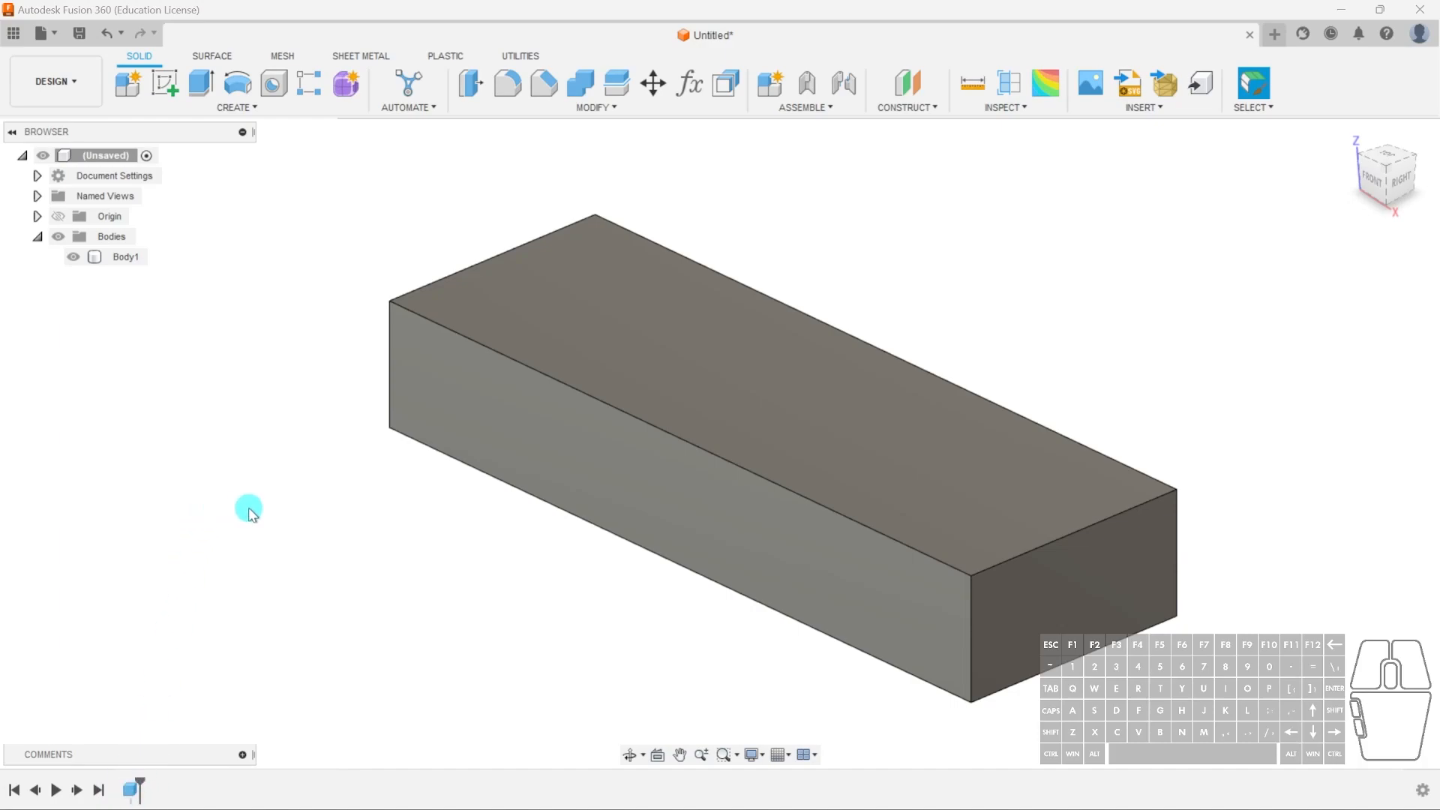
{"action": "left_click", "coordinate": [631, 269]}
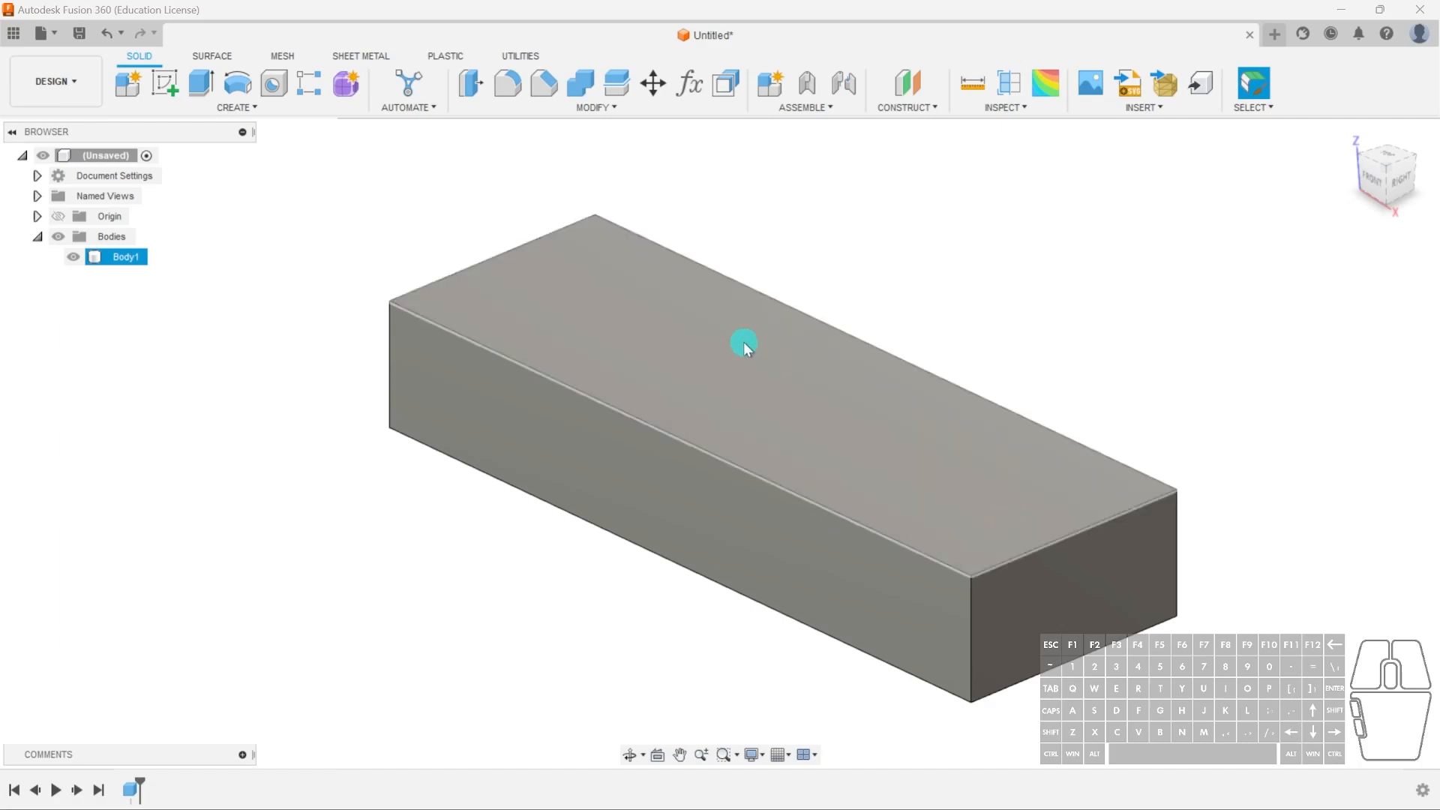
{"action": "left_click", "coordinate": [474, 240]}
{"action": "left_click", "coordinate": [565, 236]}
{"action": "left_click", "coordinate": [302, 245]}
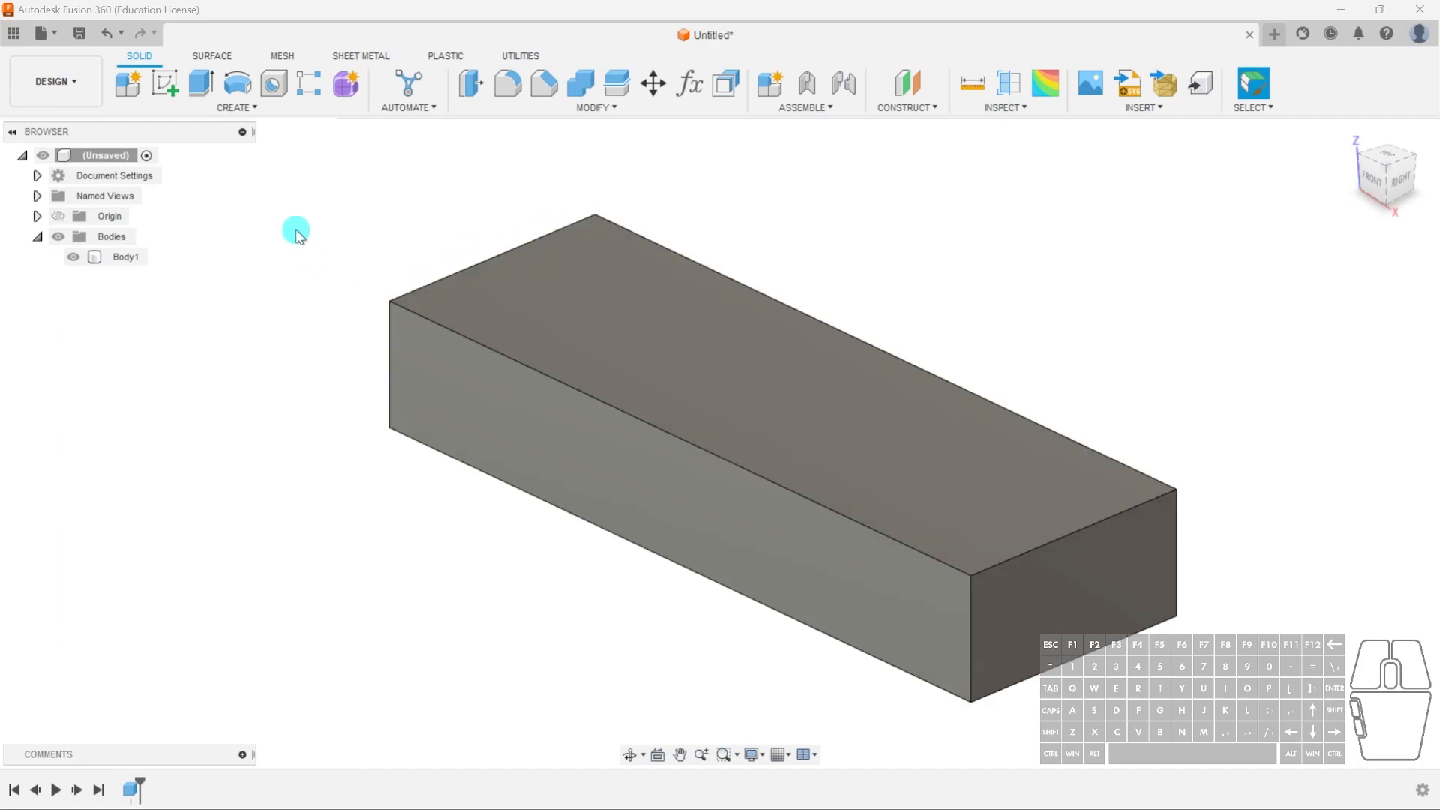
Start a sketch on the box's top face and draw a rectangle 1.2 in wide and 1.6 in high near the face's upper-left corner
{"action": "left_click", "coordinate": [174, 95]}
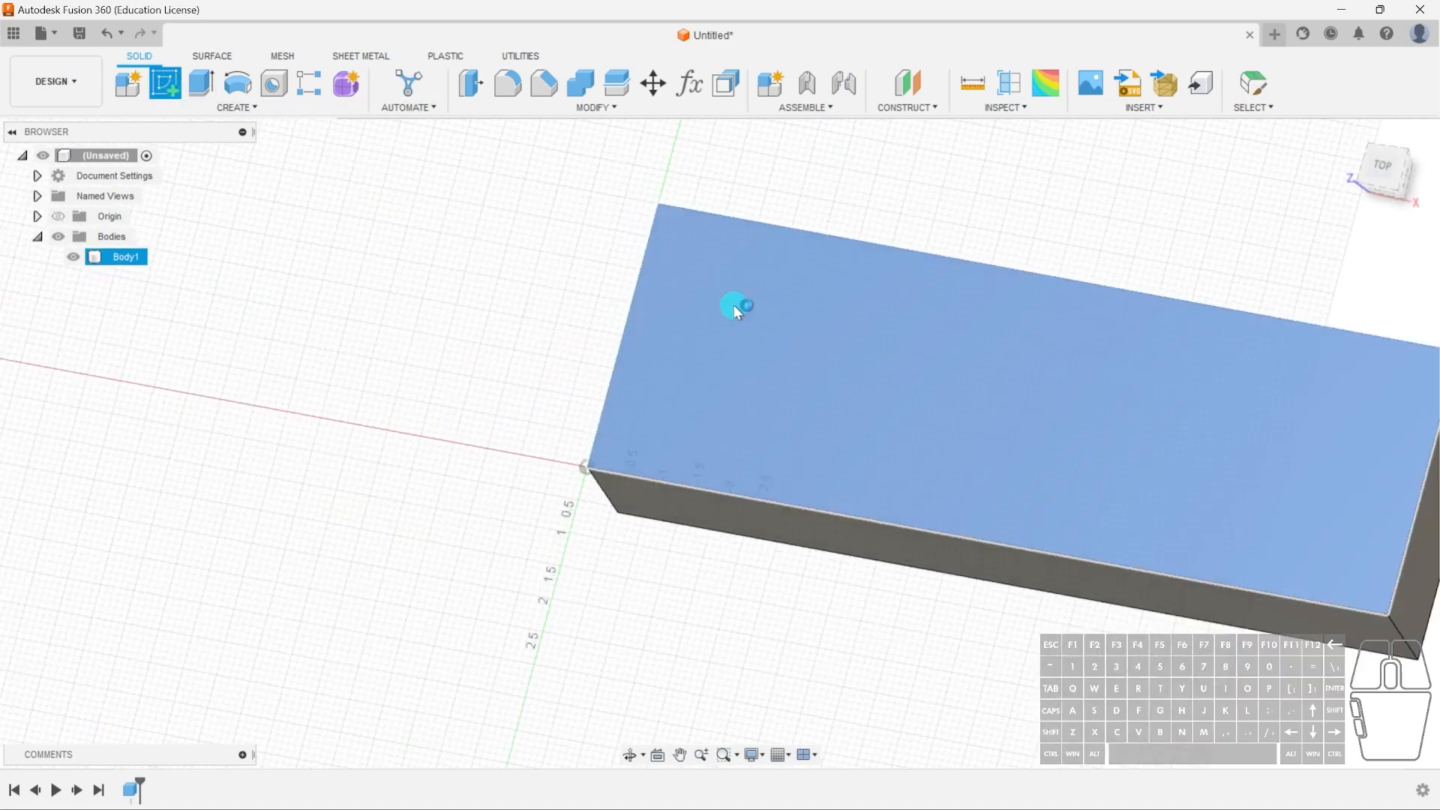
{"action": "left_click", "coordinate": [728, 311]}
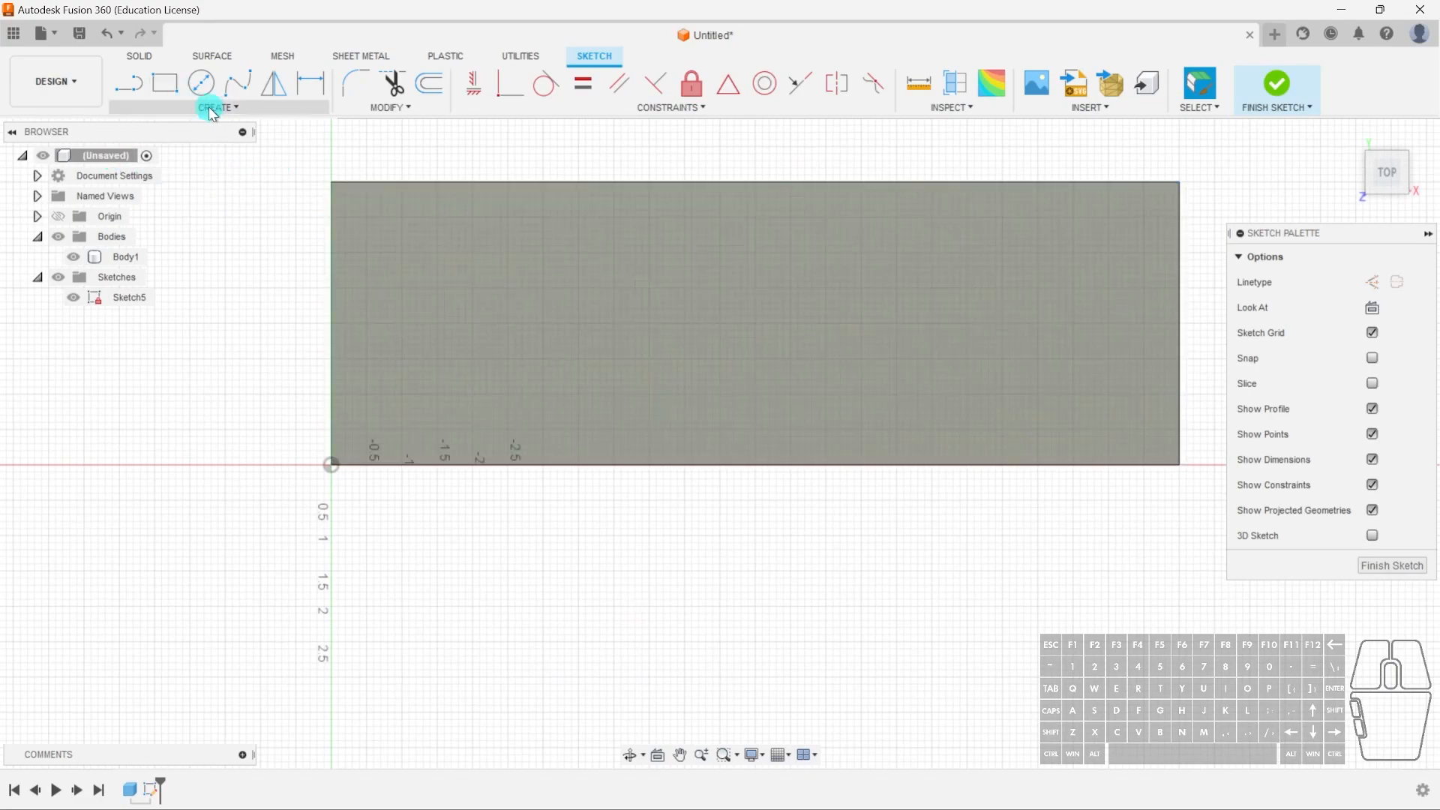
{"action": "left_click", "coordinate": [165, 83]}
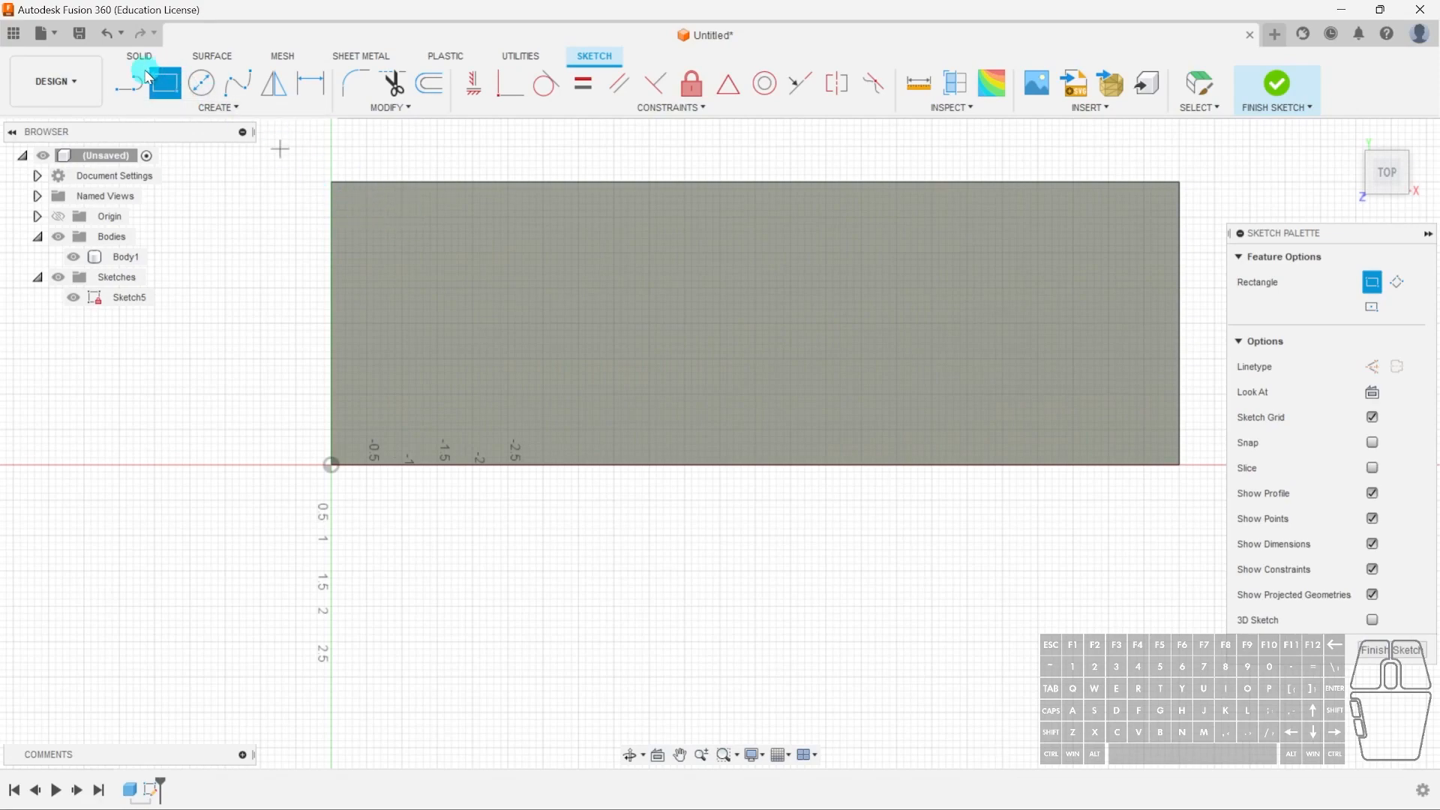
{"action": "left_click", "coordinate": [362, 212]}
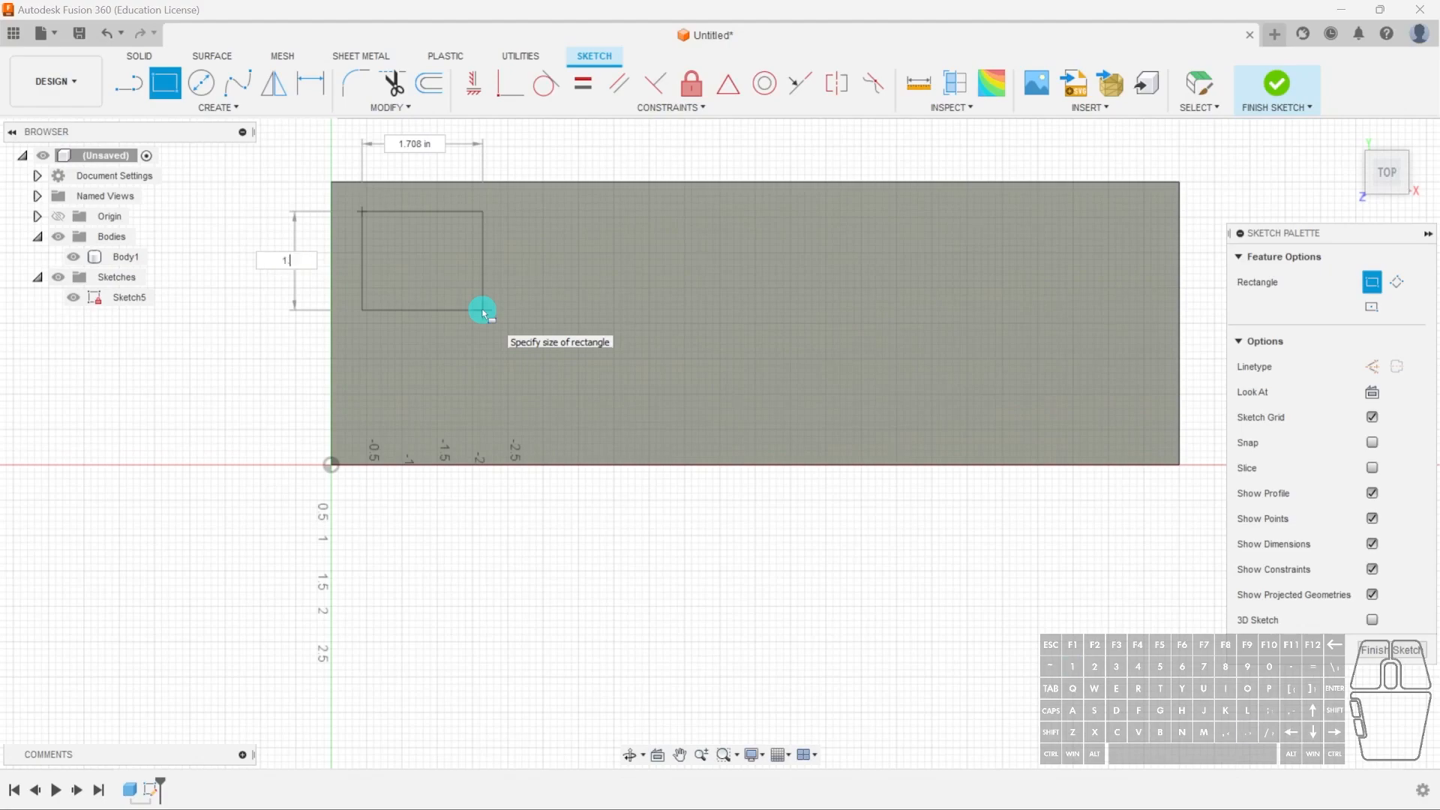
{"action": "key", "text": "Tab"}
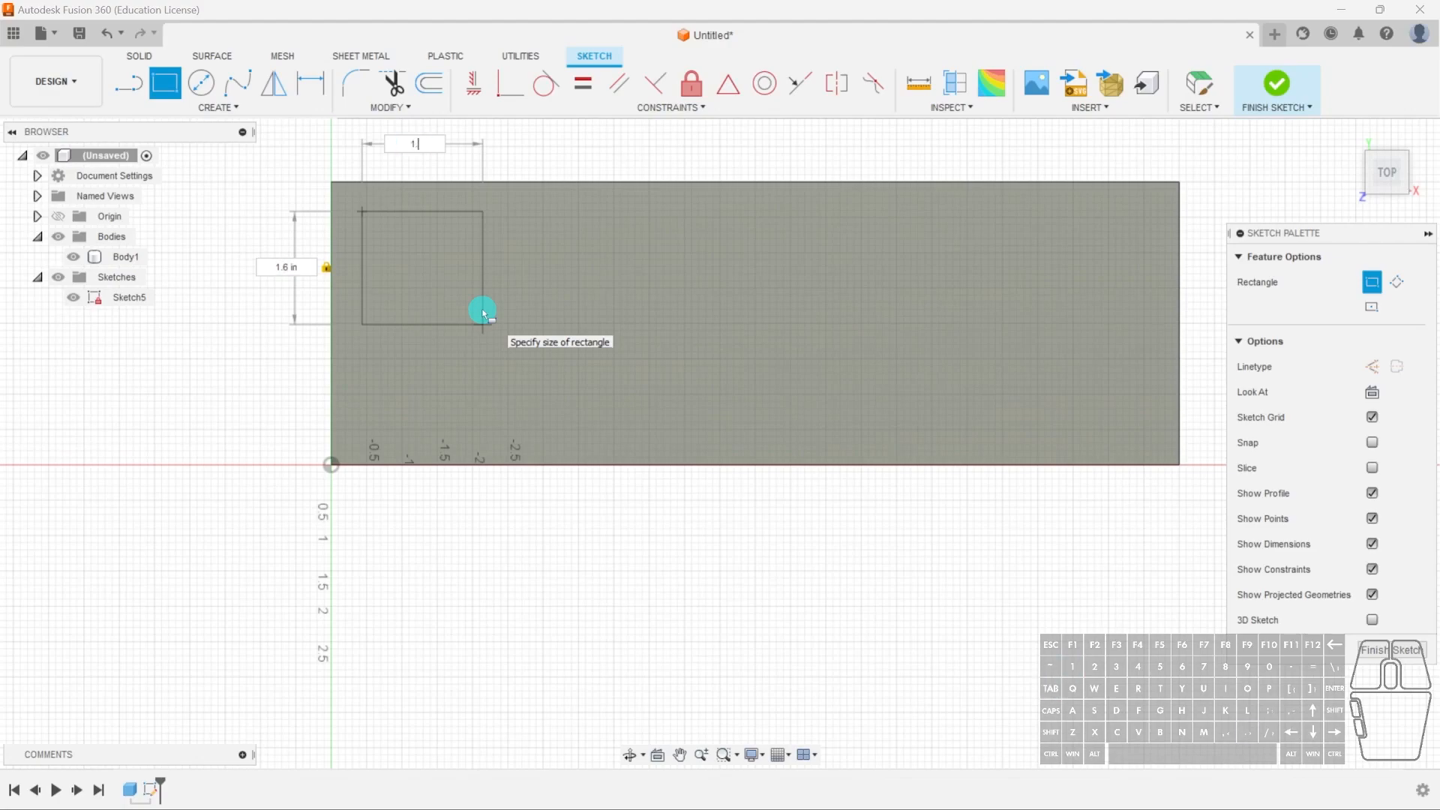
{"action": "key", "text": "Tab"}
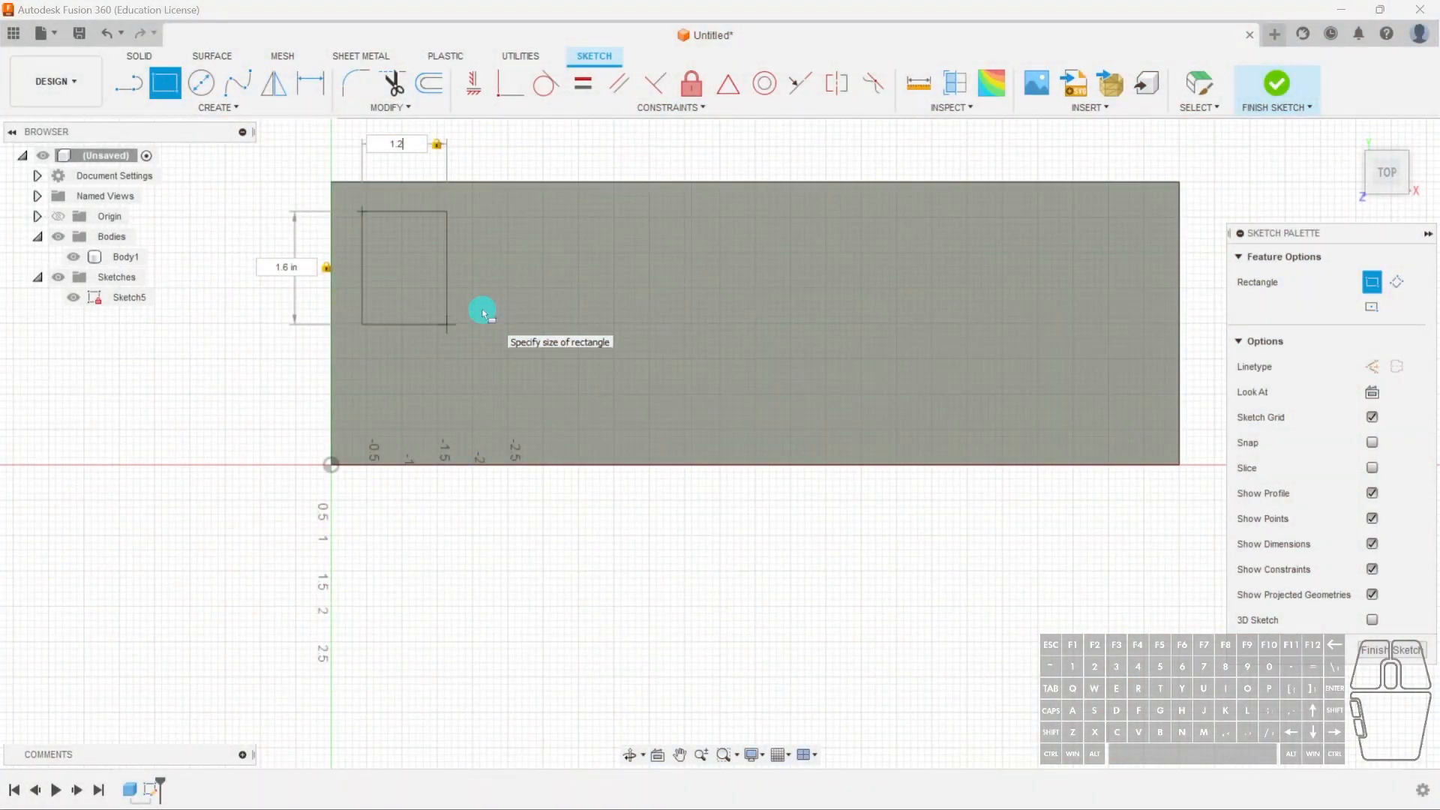
{"action": "key", "text": "Return"}
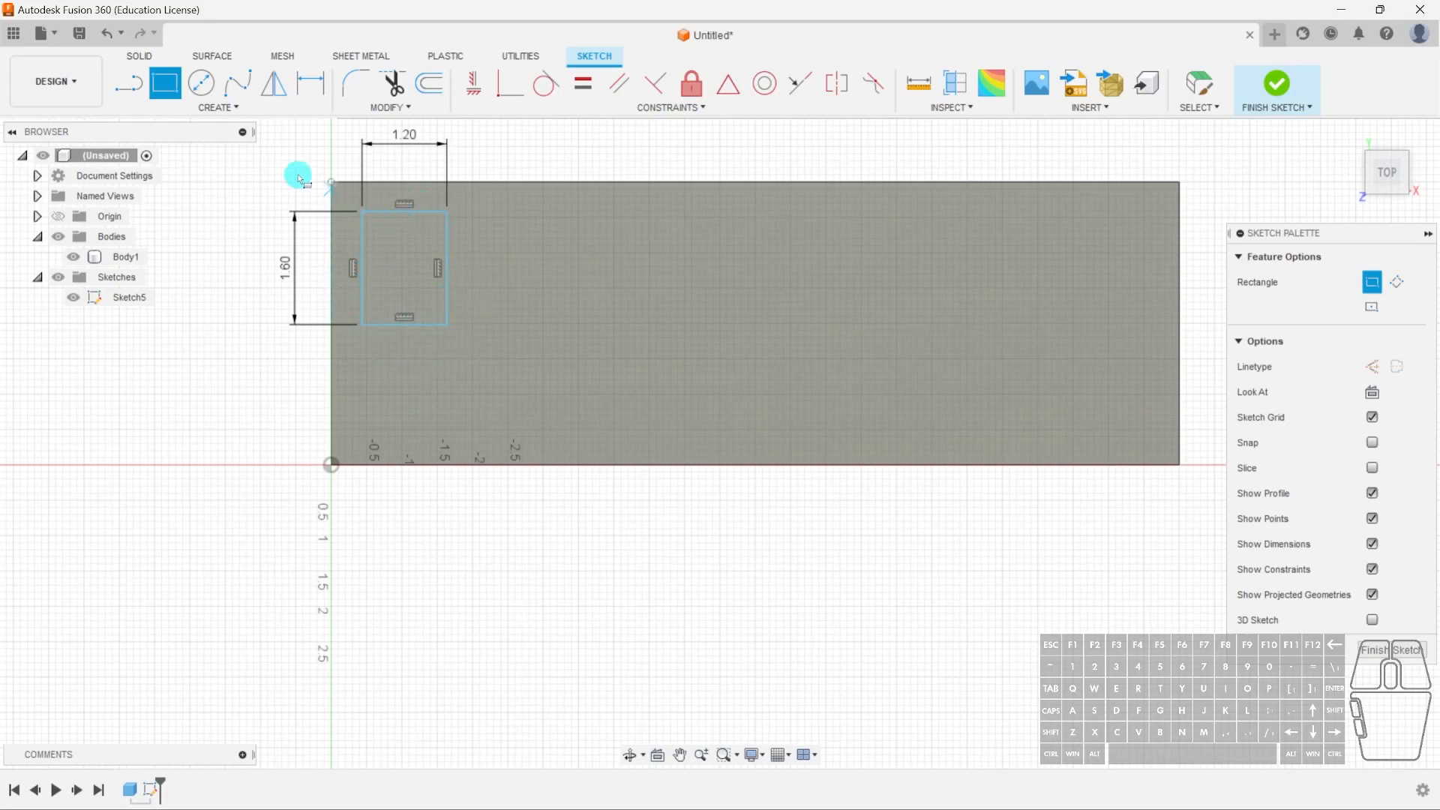
{"action": "key", "text": "Escape"}
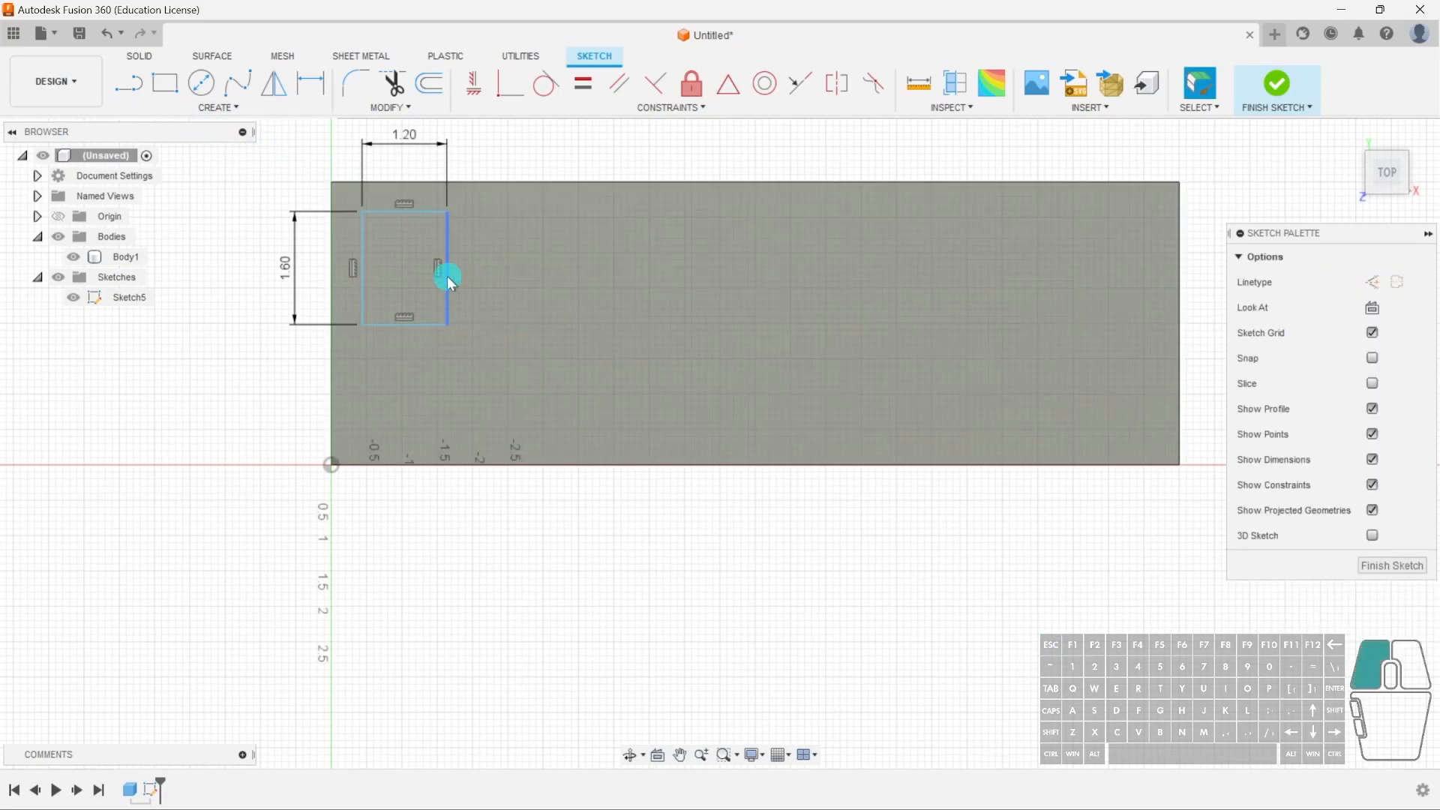
Move the whole sketch rectangle slightly closer to the face's left edge
{"action": "double_click", "coordinate": [447, 277]}
{"action": "mouse_move", "coordinate": [448, 279]}
{"action": "left_mouse_down"}
{"action": "mouse_move", "coordinate": [643, 336]}
{"action": "mouse_move", "coordinate": [602, 285]}
{"action": "mouse_move", "coordinate": [588, 347]}
{"action": "mouse_move", "coordinate": [408, 307]}
{"action": "mouse_move", "coordinate": [454, 297]}
{"action": "mouse_move", "coordinate": [438, 288]}
{"action": "left_mouse_up"}
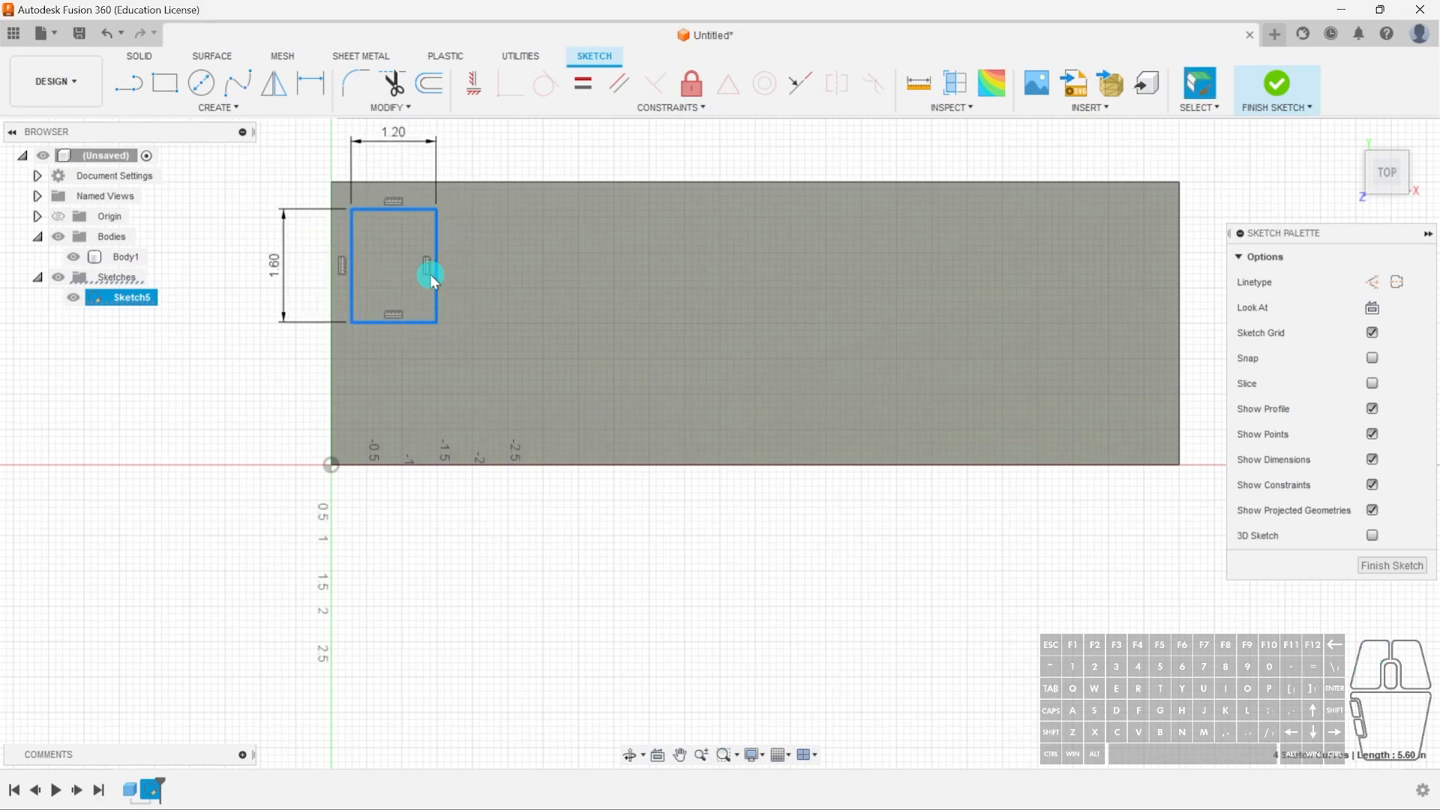
{"action": "left_click", "coordinate": [229, 345]}
Dimension the rectangle's top line 0.2 in from the top edge of the face
{"action": "key", "text": "d"}
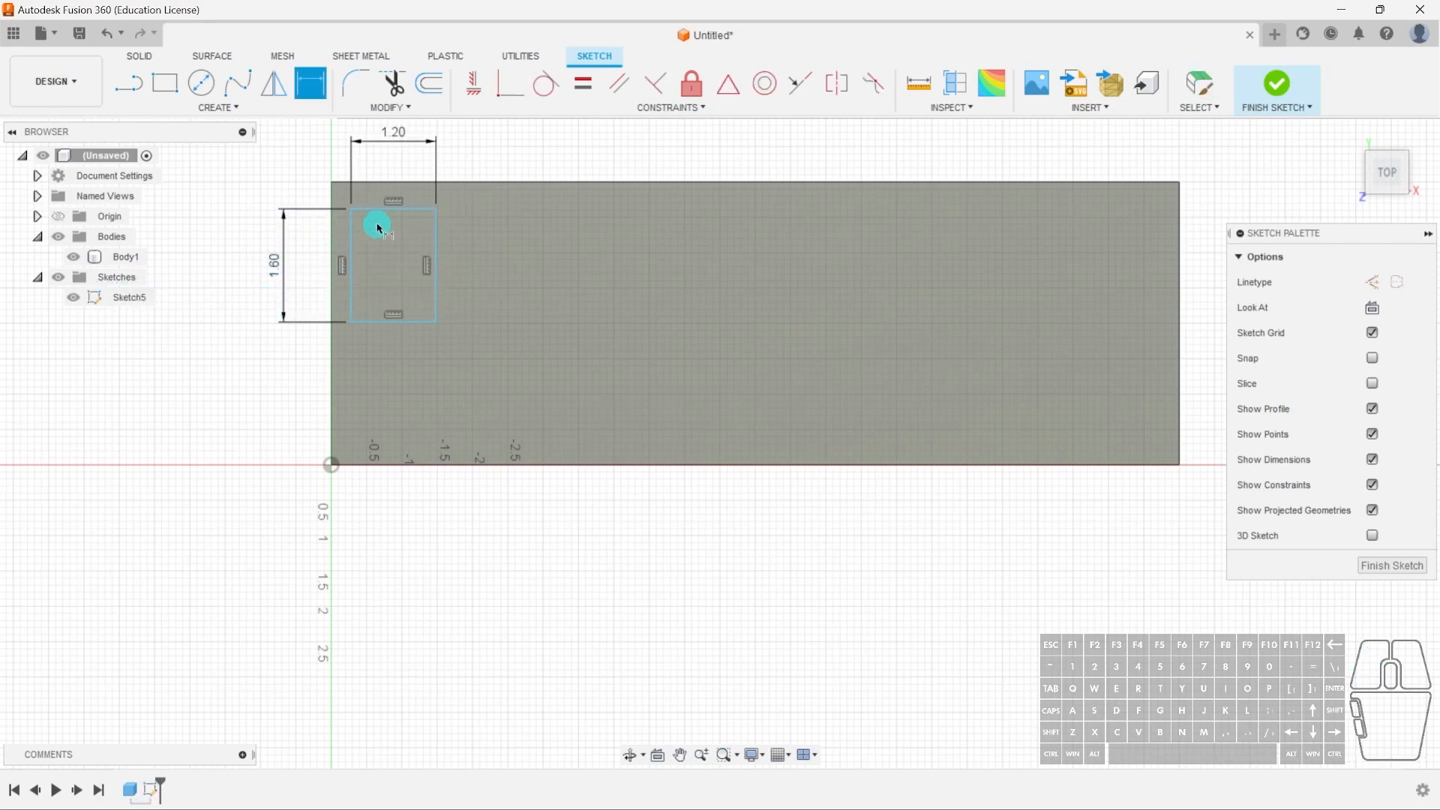
{"action": "left_click", "coordinate": [389, 212]}
{"action": "left_click", "coordinate": [392, 183]}
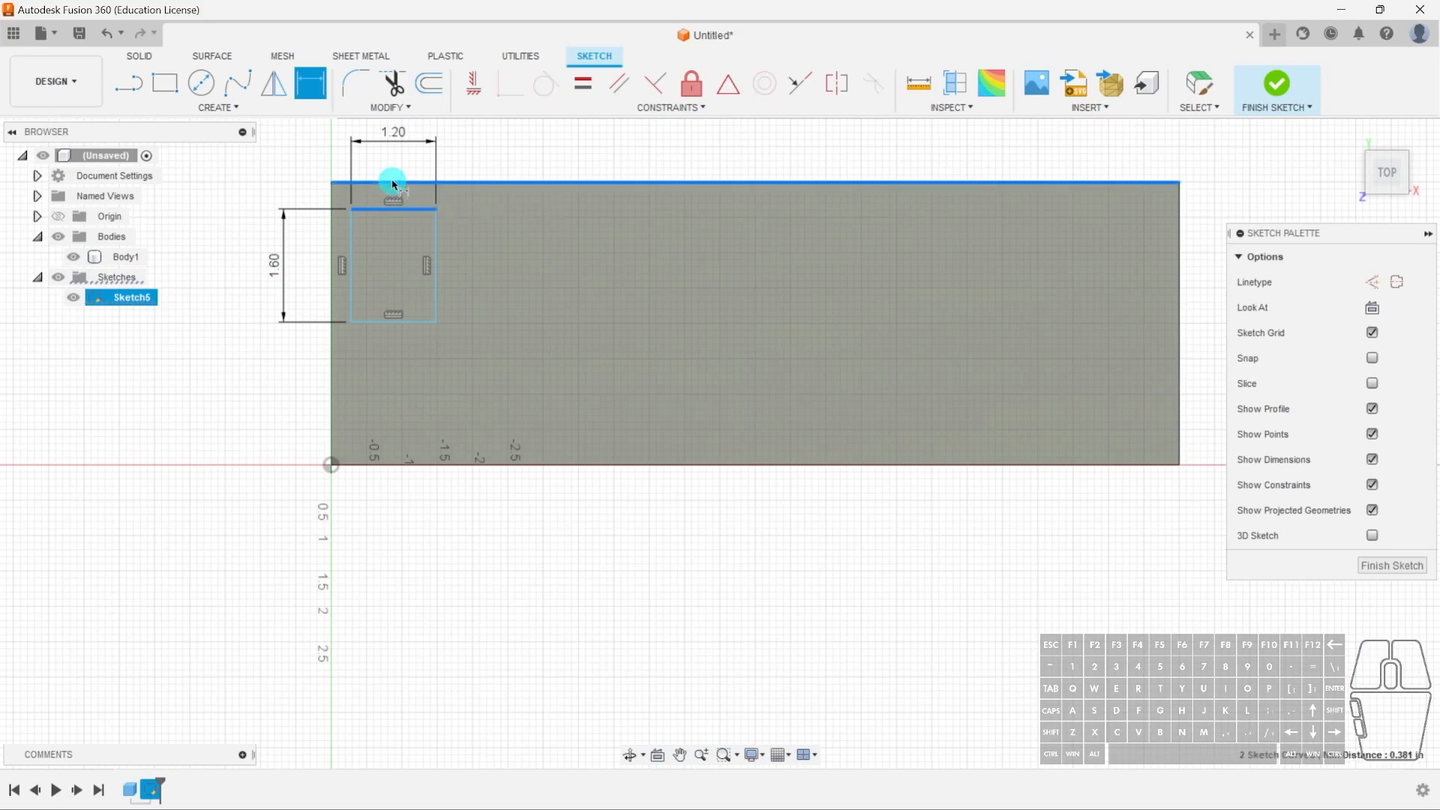
{"action": "left_click", "coordinate": [255, 175]}
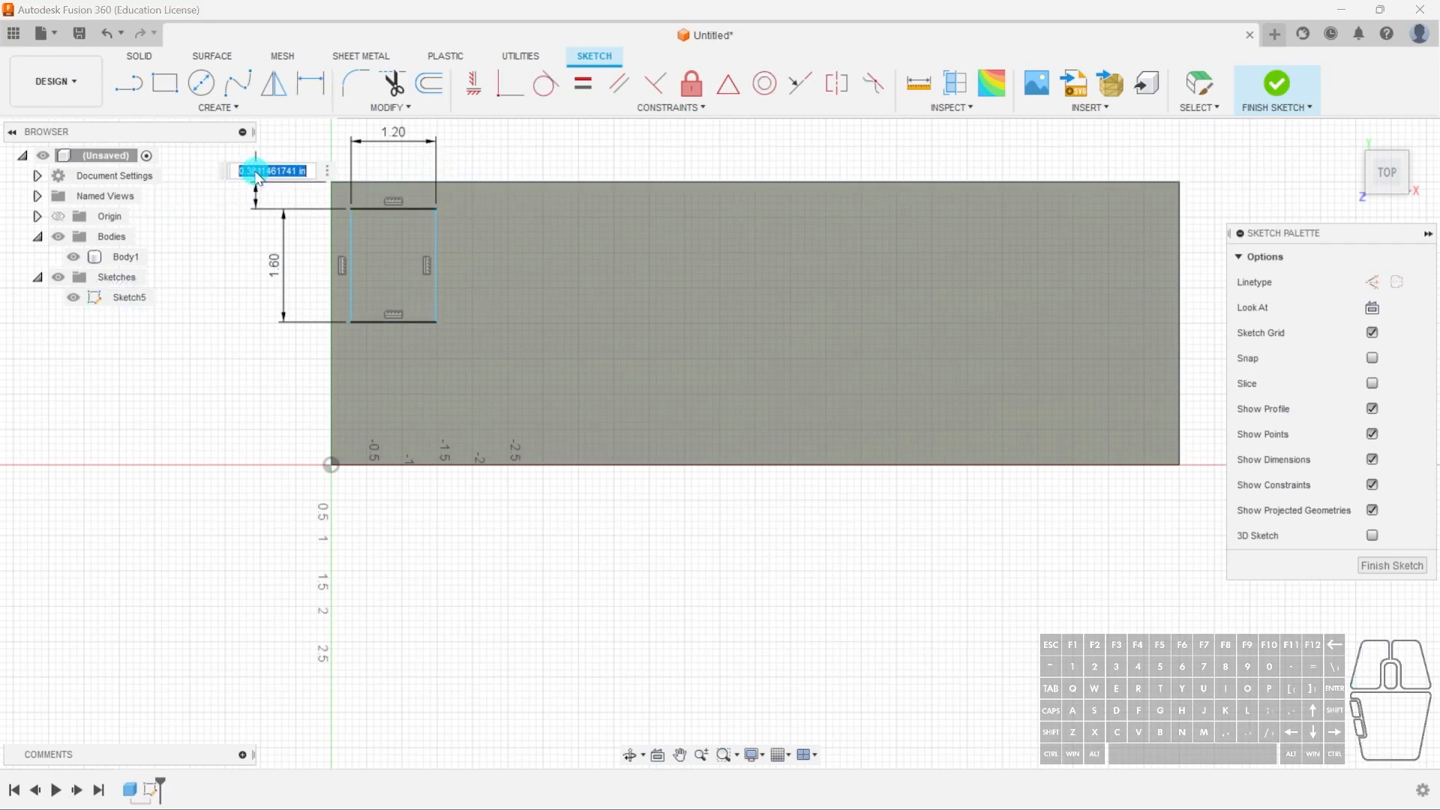
{"action": "type", "text": "0.2"}
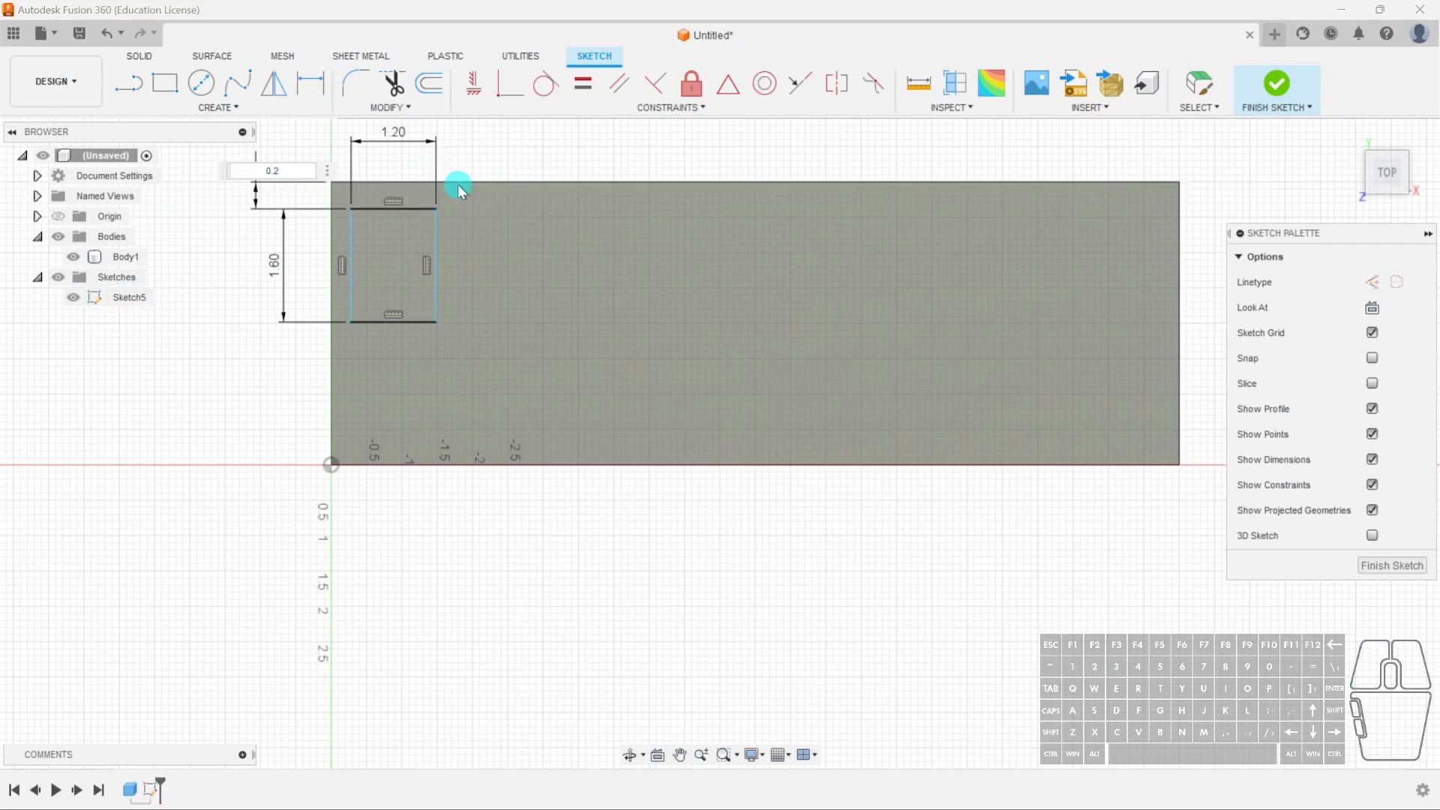
{"action": "key", "text": "Return"}
Dimension the rectangle's left line 0.2 in from the left edge of the face
{"action": "left_click", "coordinate": [349, 233]}
{"action": "left_click", "coordinate": [331, 247]}
{"action": "left_click", "coordinate": [248, 368]}
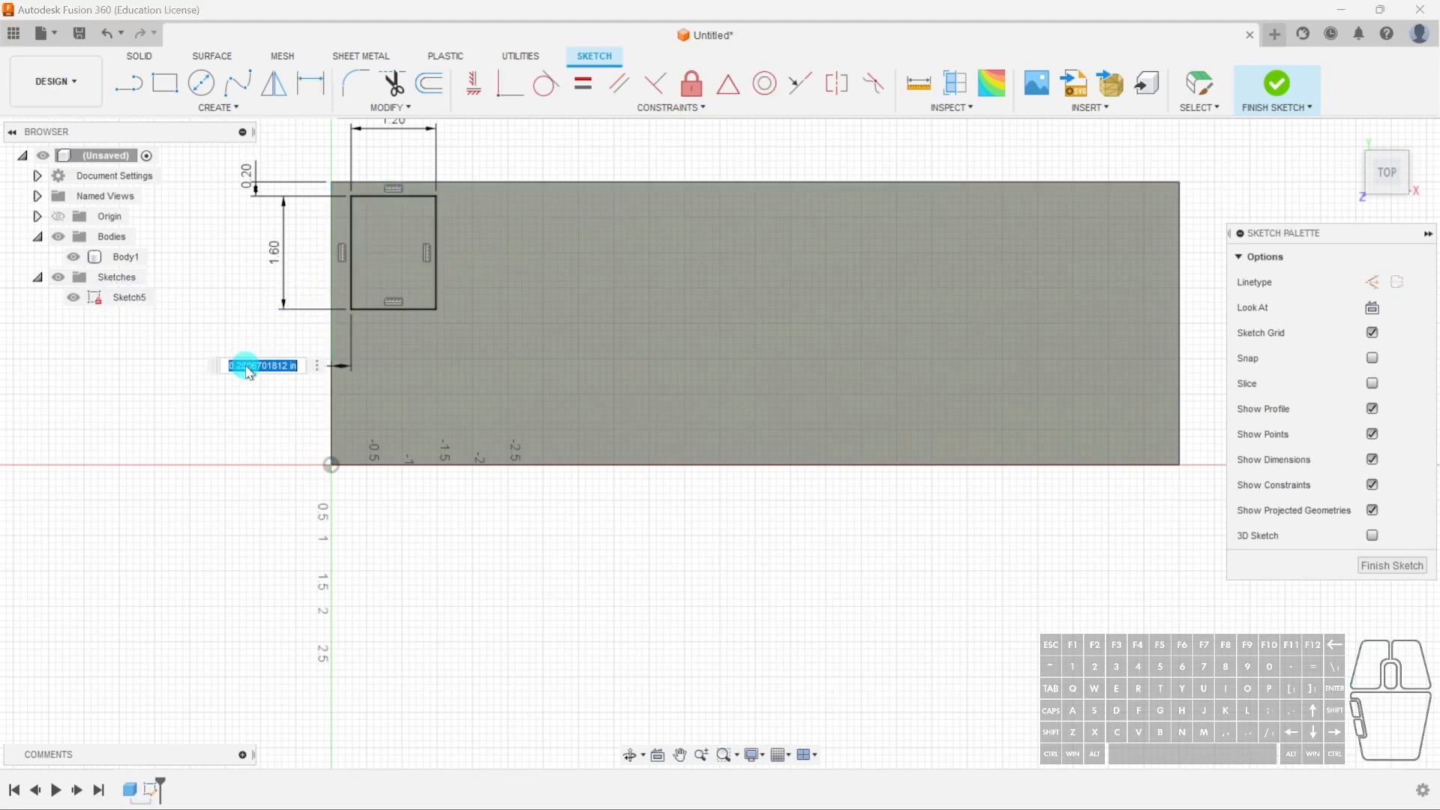
{"action": "type", "text": "0."}
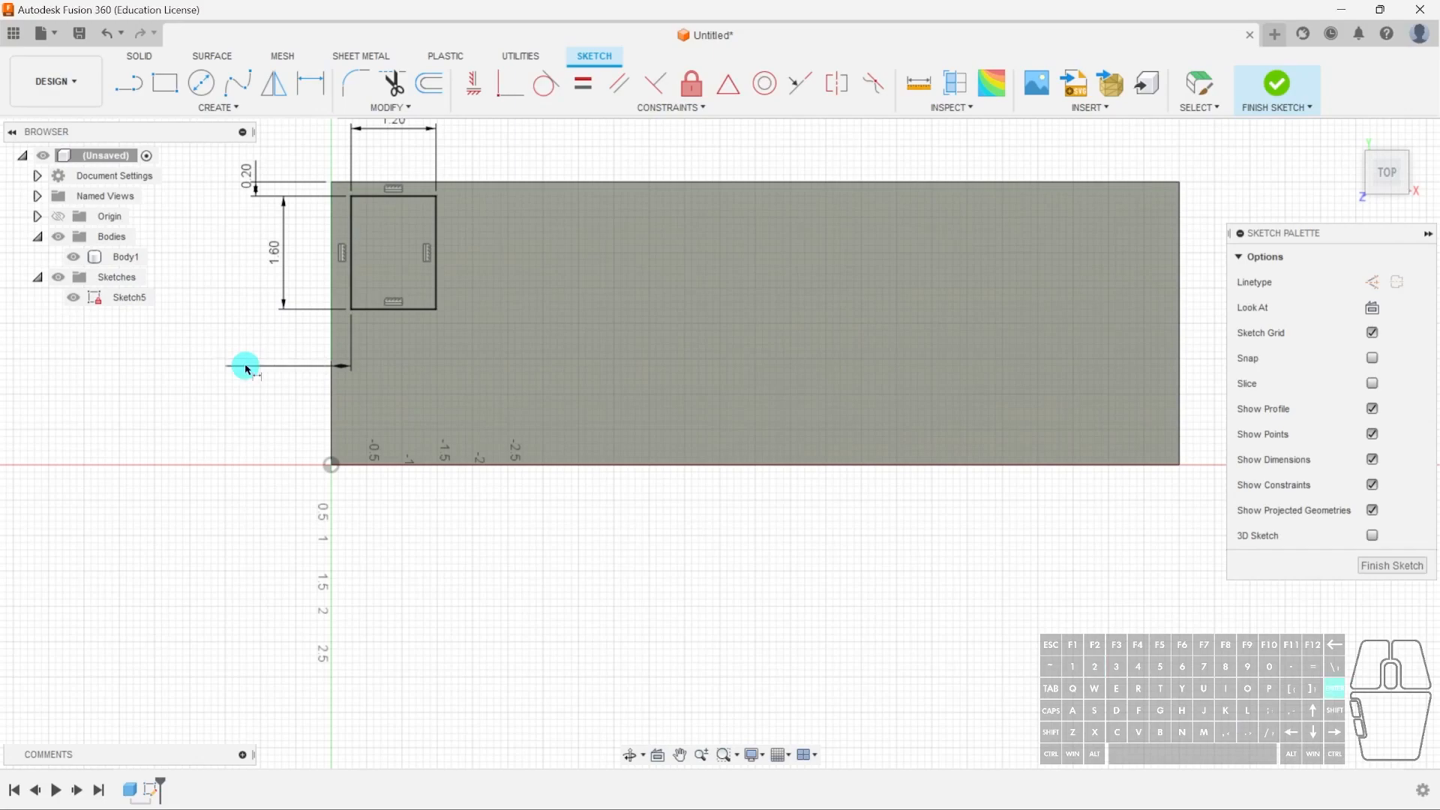
{"action": "type", "text": "2"}
{"action": "key", "text": "Return"}
{"action": "scroll", "coordinate": [405, 214], "scroll_direction": "up", "scroll_amount": 3}
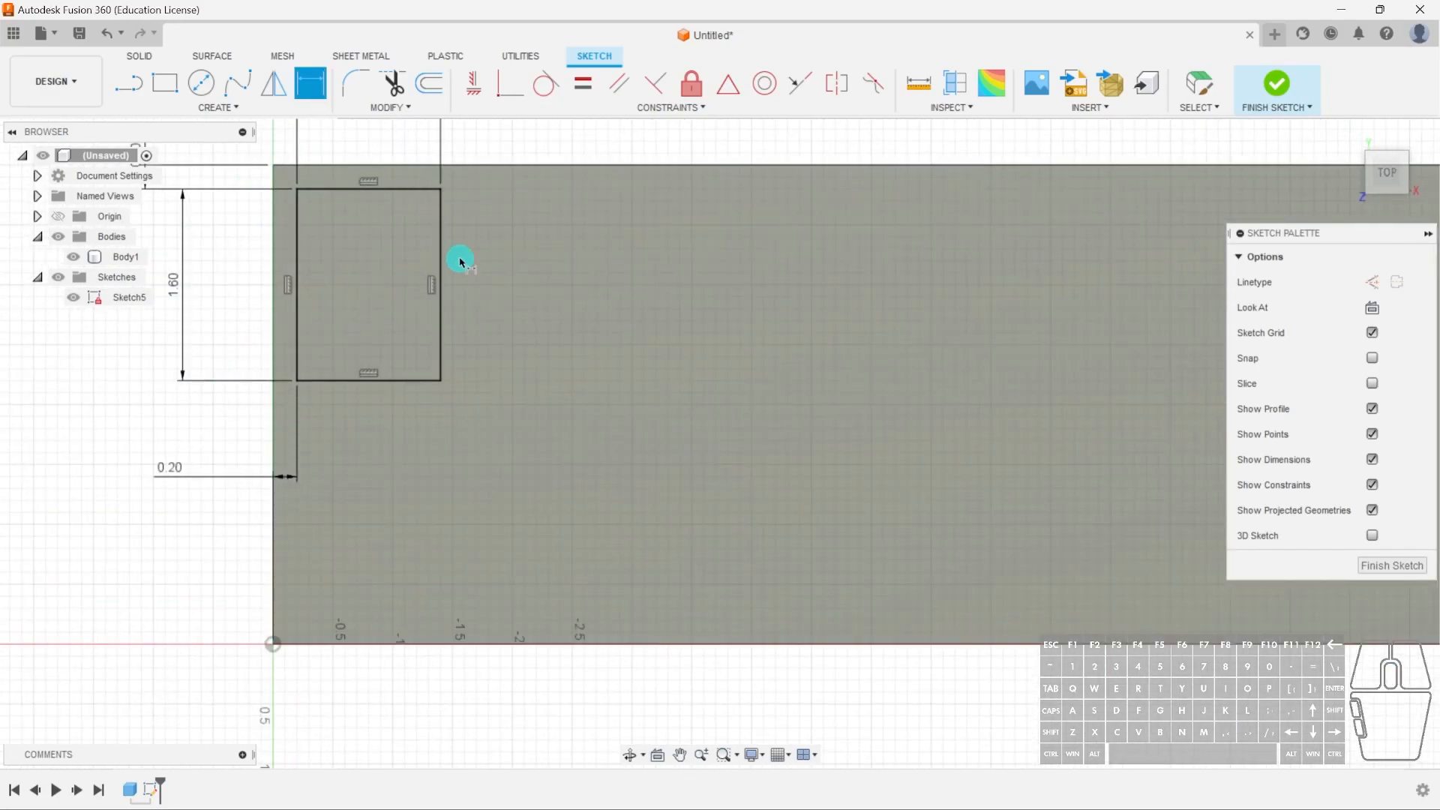
{"action": "scroll", "coordinate": [472, 392], "scroll_direction": "down", "scroll_amount": 3}
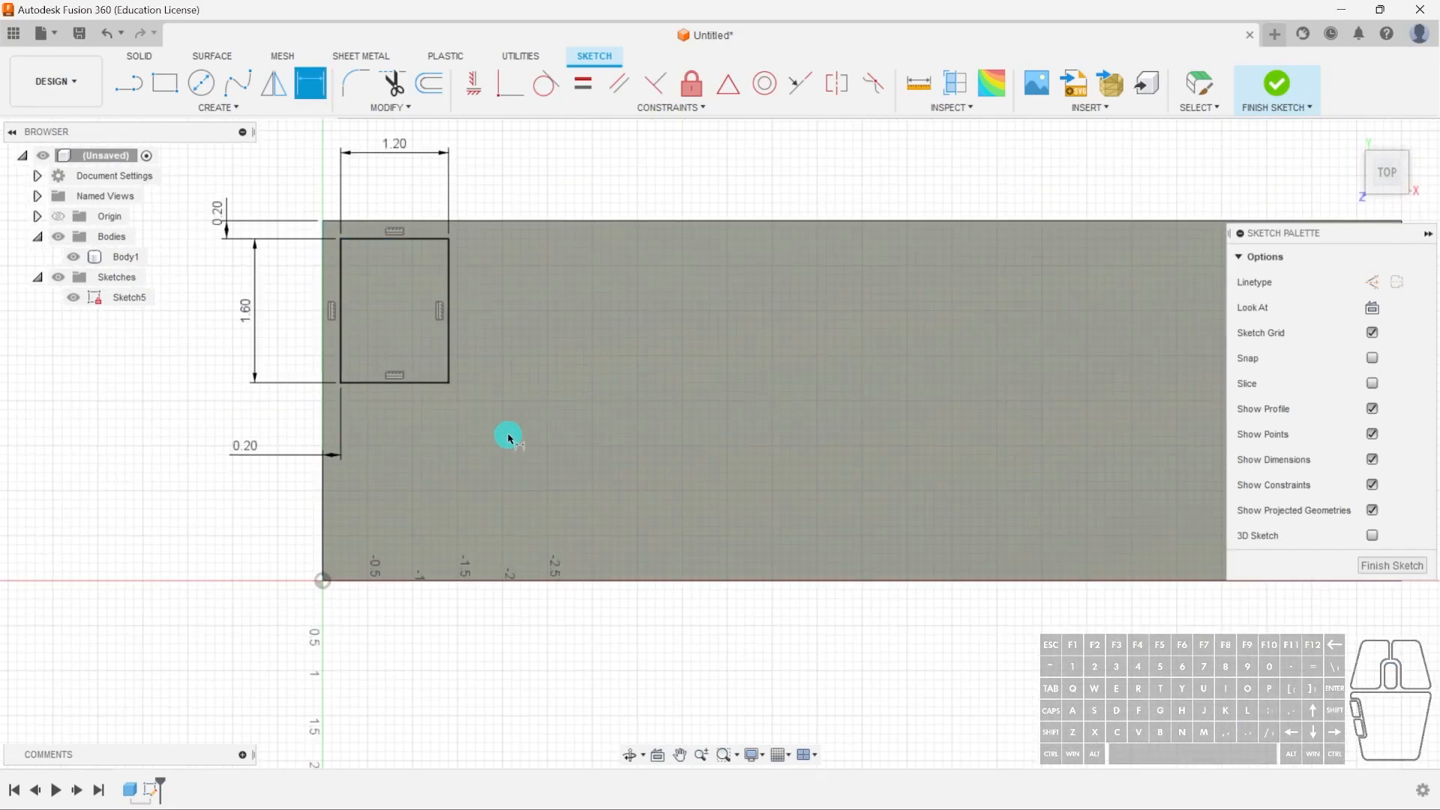
Finish the sketch and extrude the rectangle profile down into the box as a cut with a distance of -1.3 in
{"action": "scroll", "coordinate": [600, 423], "scroll_direction": "down", "scroll_amount": 2}
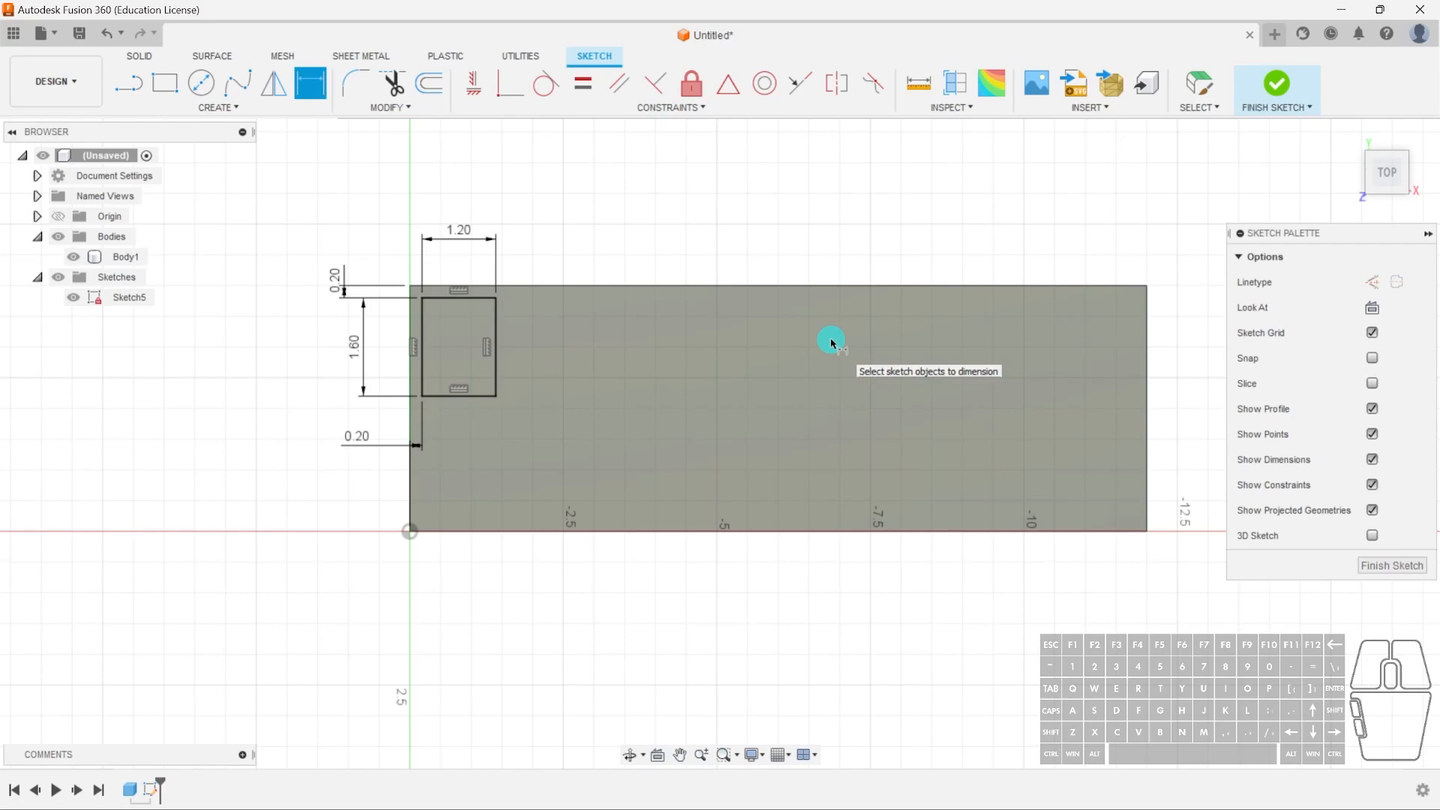
{"action": "left_click", "coordinate": [1378, 565]}
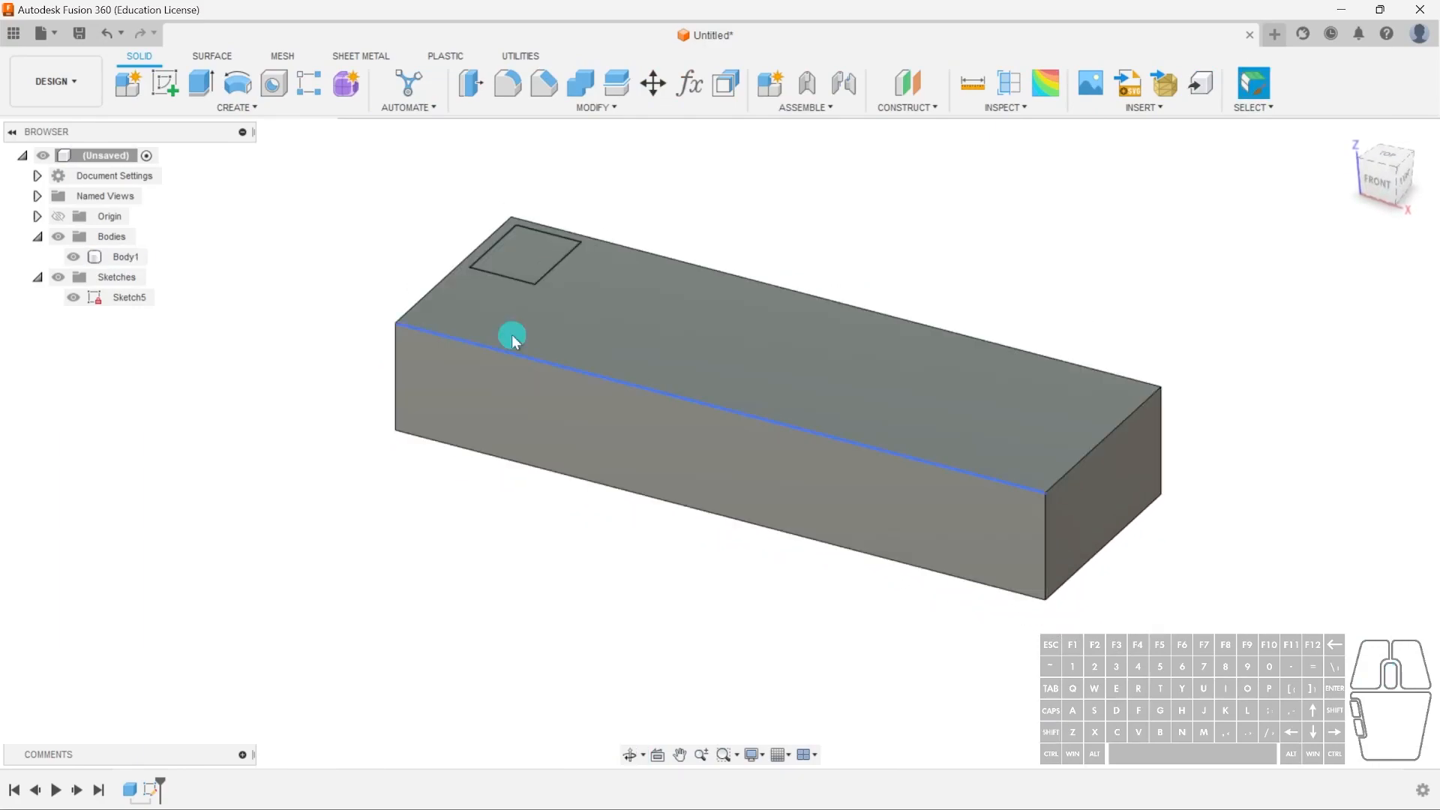
{"action": "left_click", "coordinate": [524, 261]}
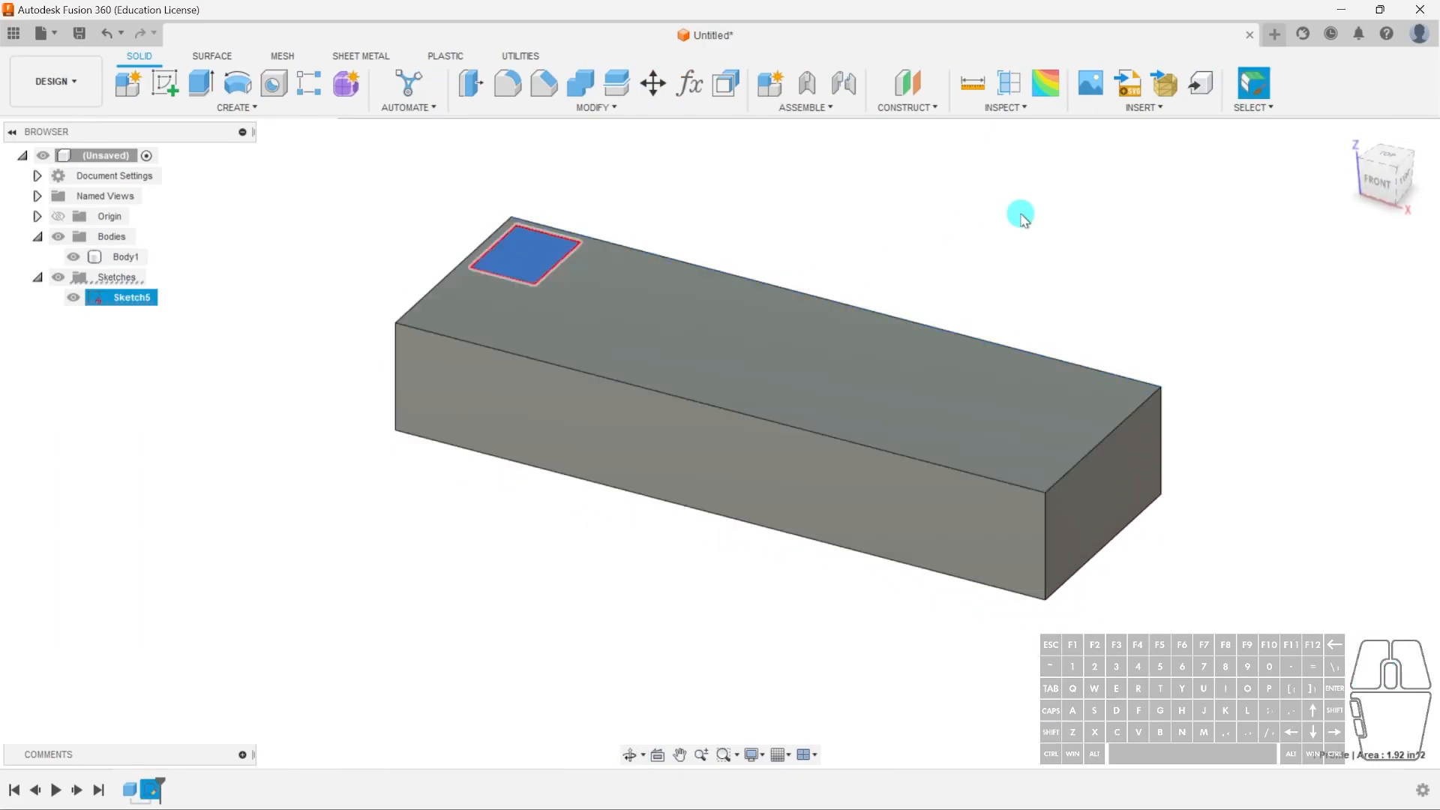
{"action": "key", "text": "e"}
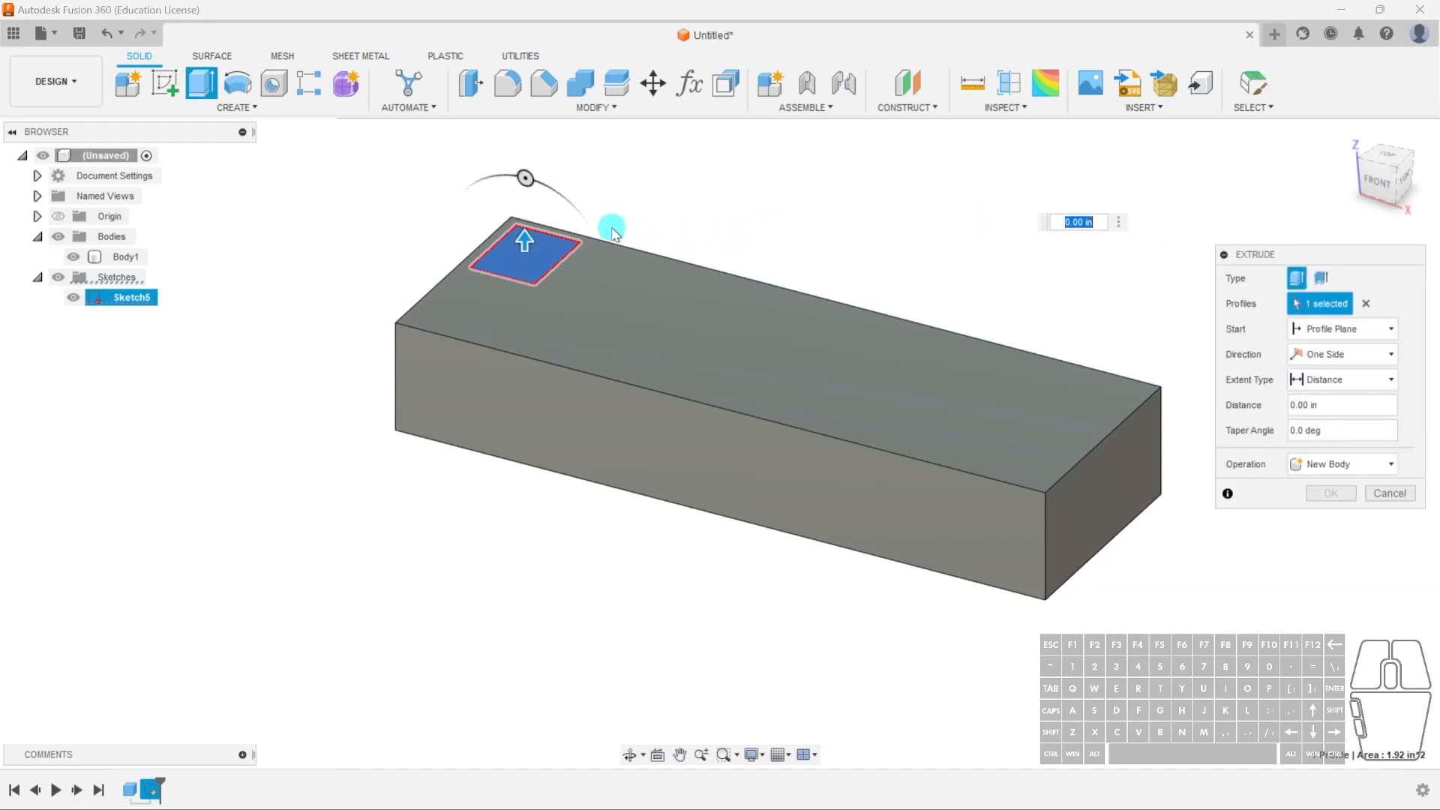
{"action": "left_click_drag", "start_coordinate": [522, 245], "coordinate": [526, 322]}
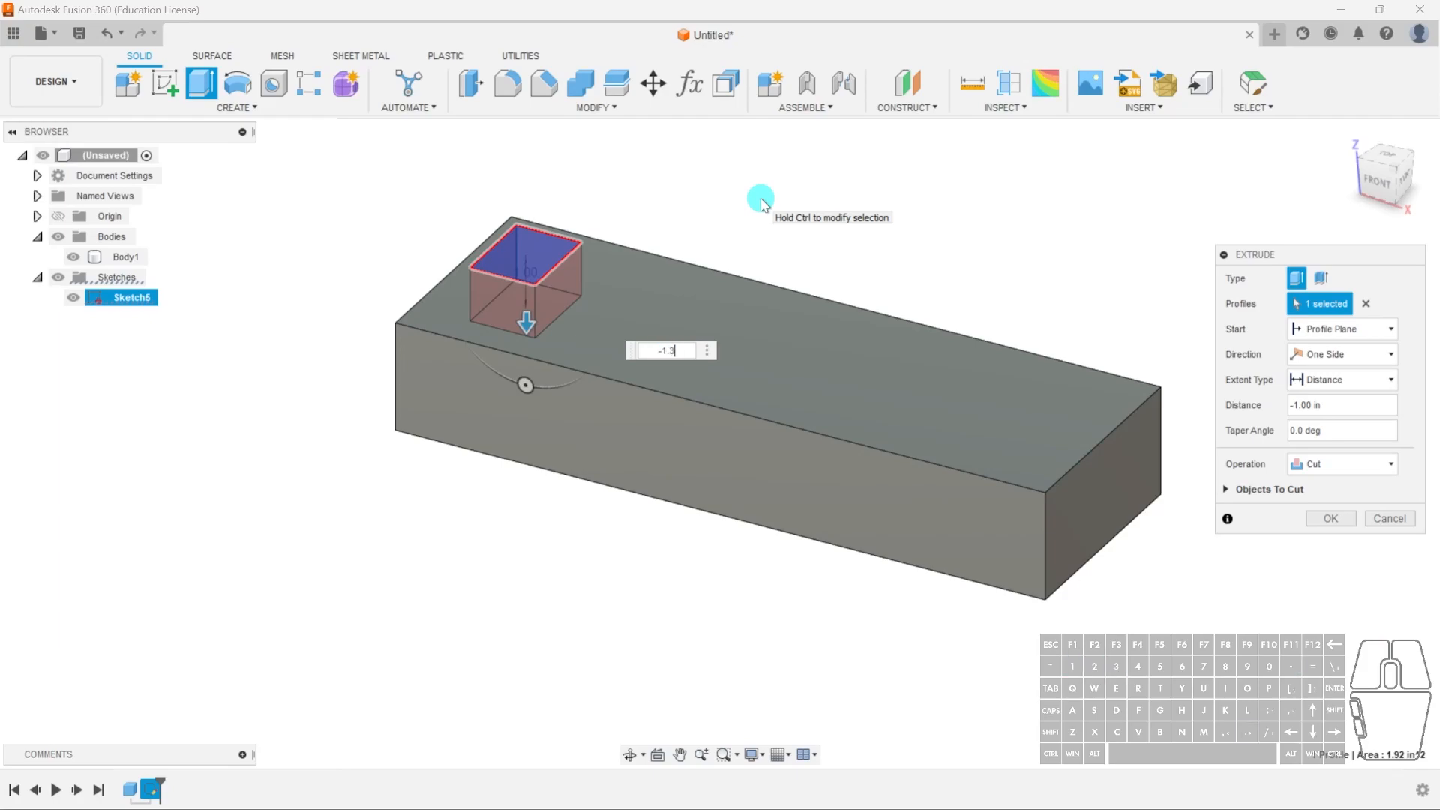
{"action": "type", "text": "-1.3"}
{"action": "key", "text": "Return"}
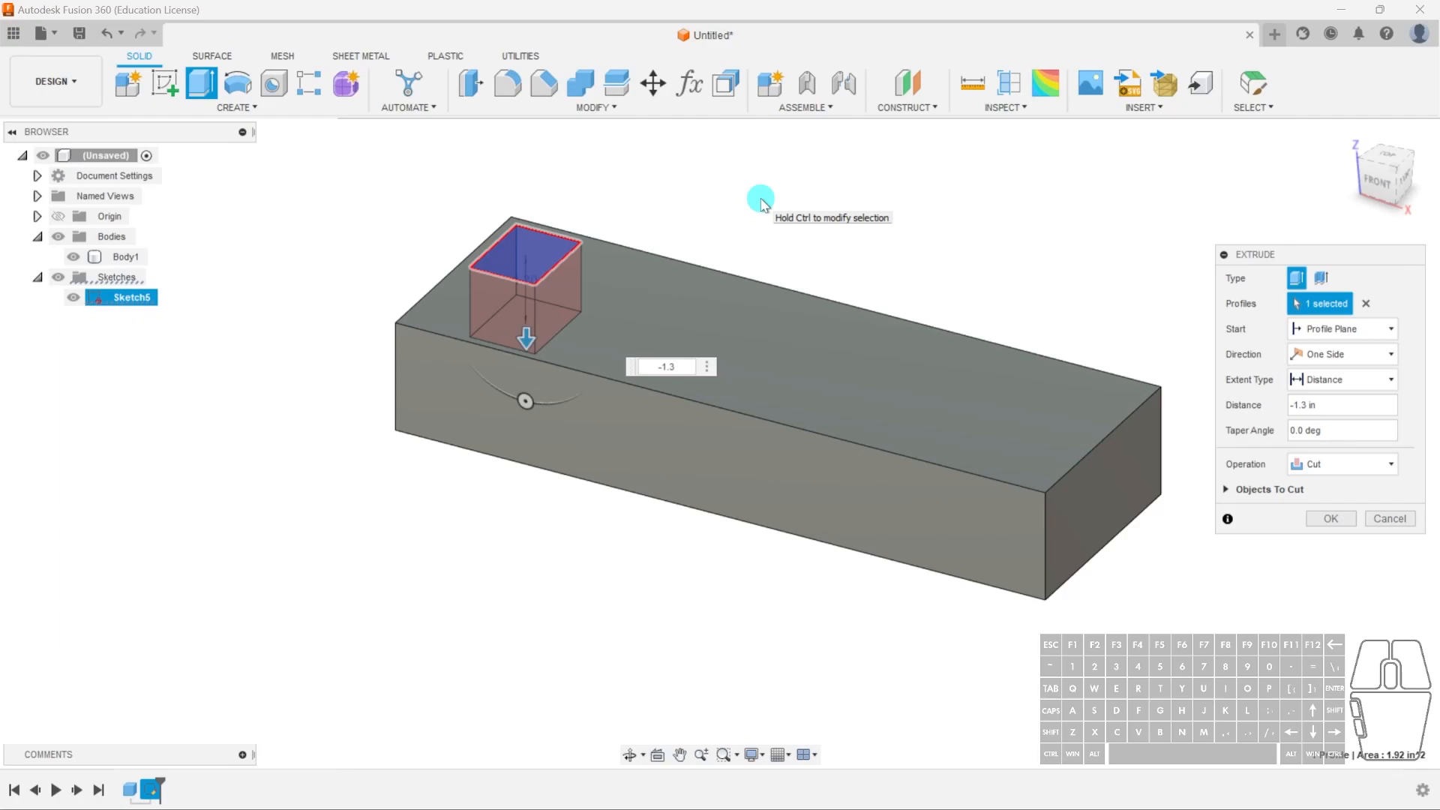
Set the cut's taper angle to -10 deg so the pocket narrows towards its floor, and complete the extrusion
{"action": "scroll", "coordinate": [504, 281], "scroll_direction": "up", "scroll_amount": 5}
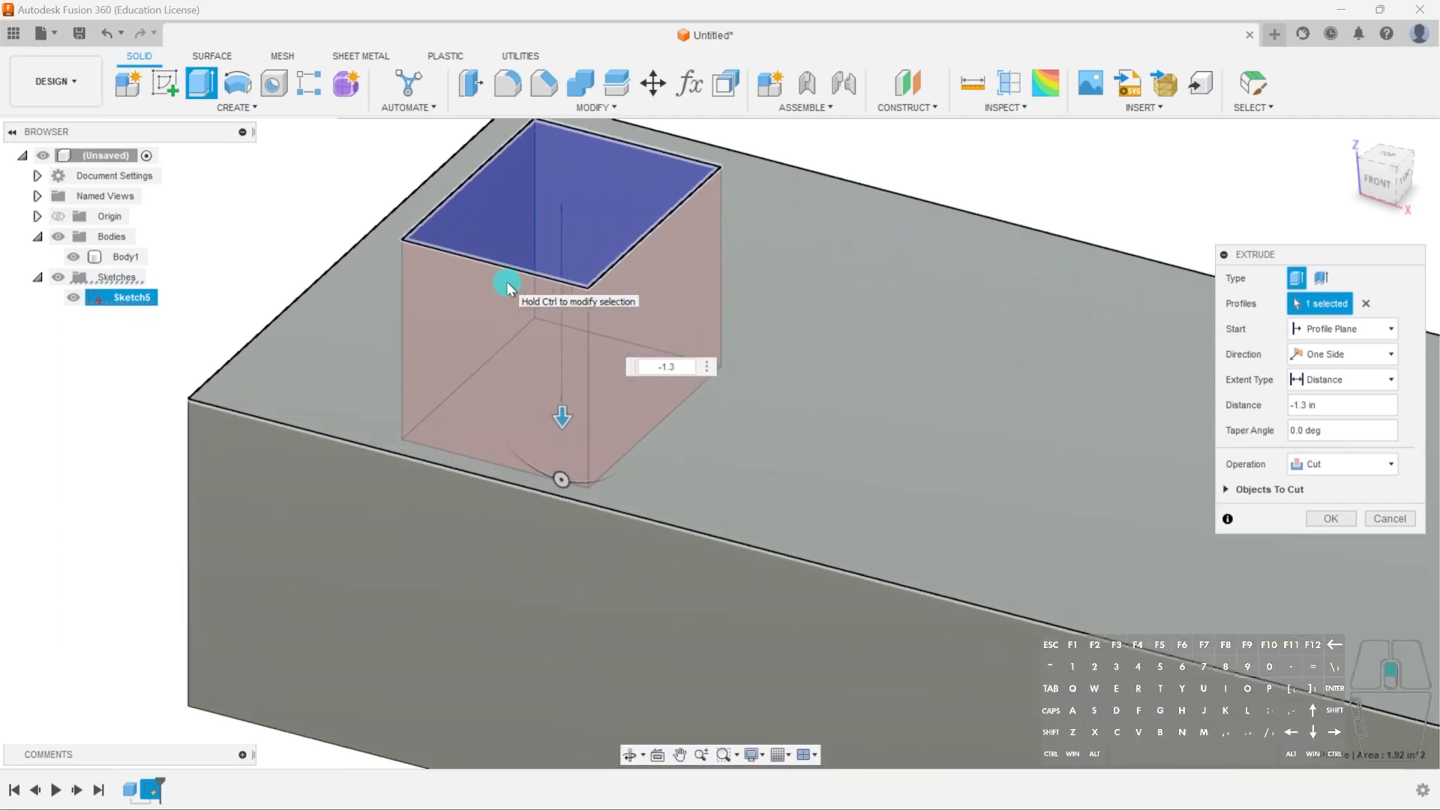
{"action": "left_click", "coordinate": [1333, 432]}
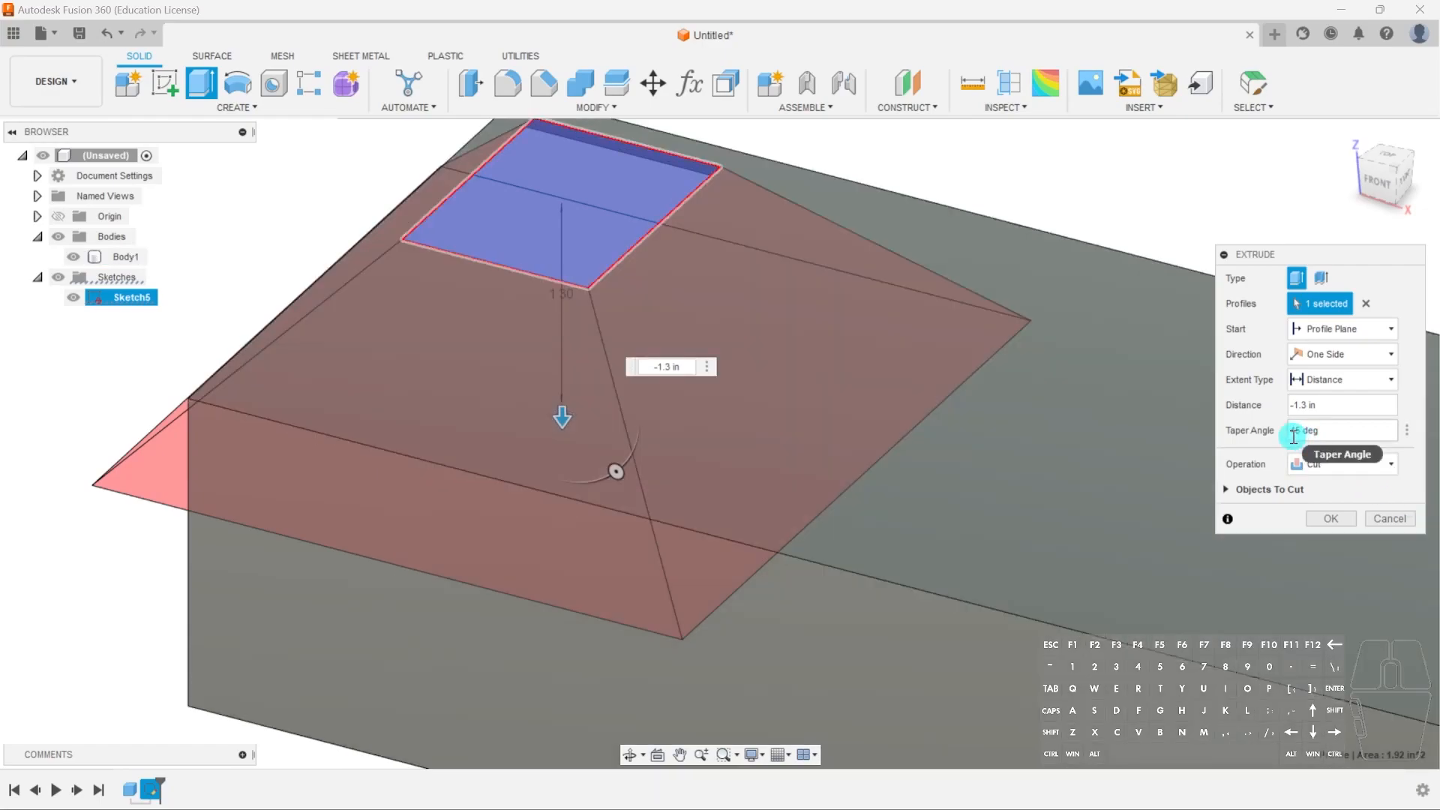
{"action": "type", "text": "-"}
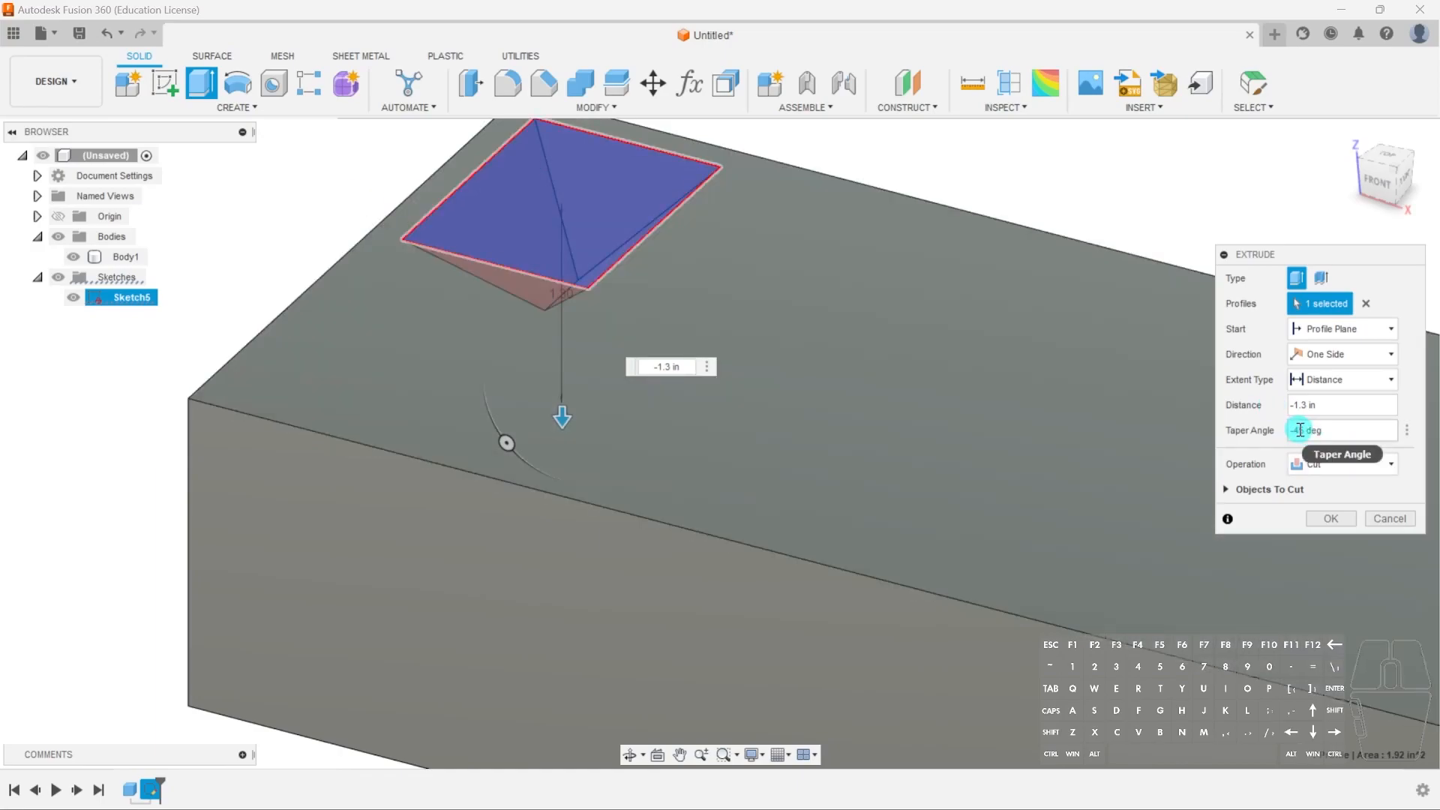
{"action": "left_click", "coordinate": [1299, 429]}
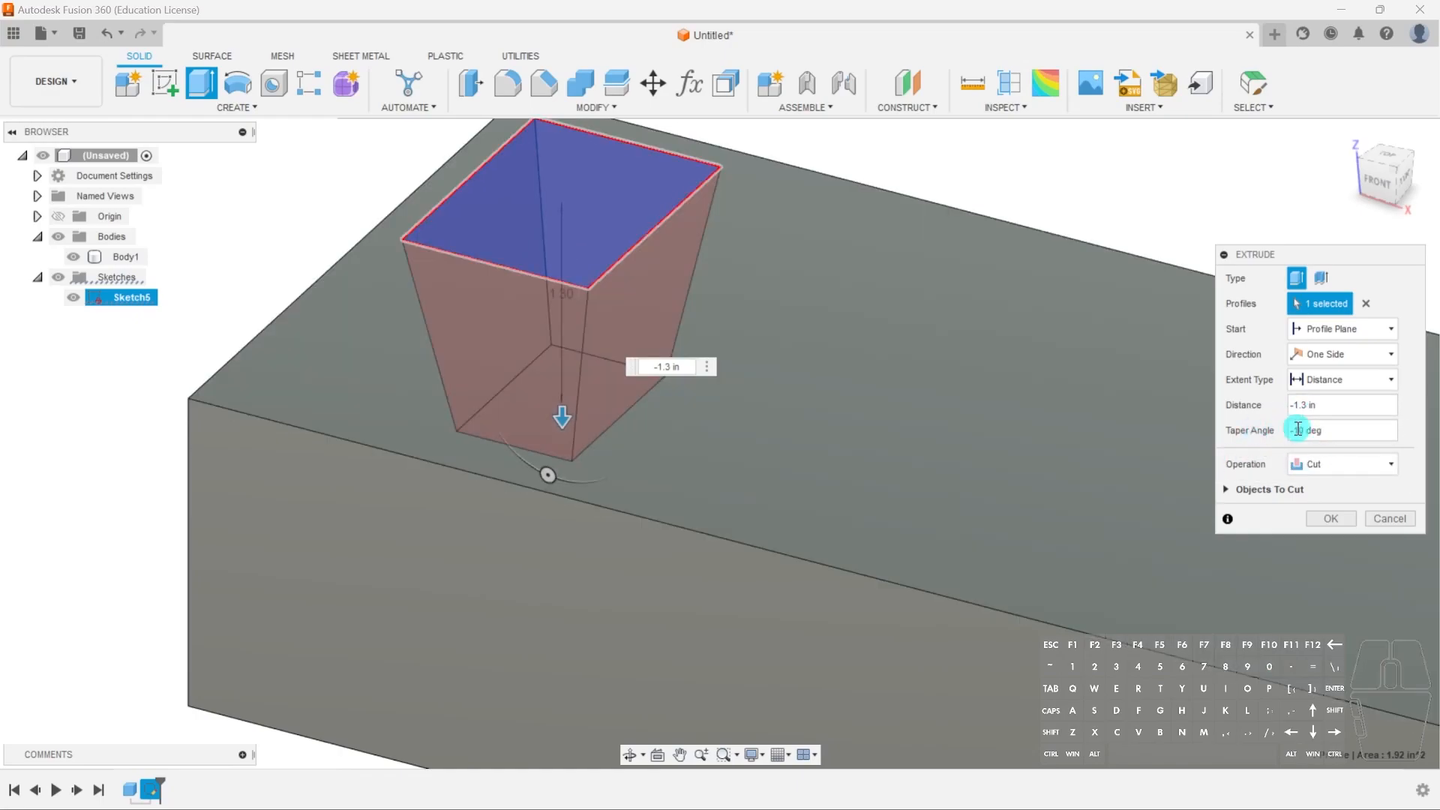
{"action": "left_click", "coordinate": [1313, 430]}
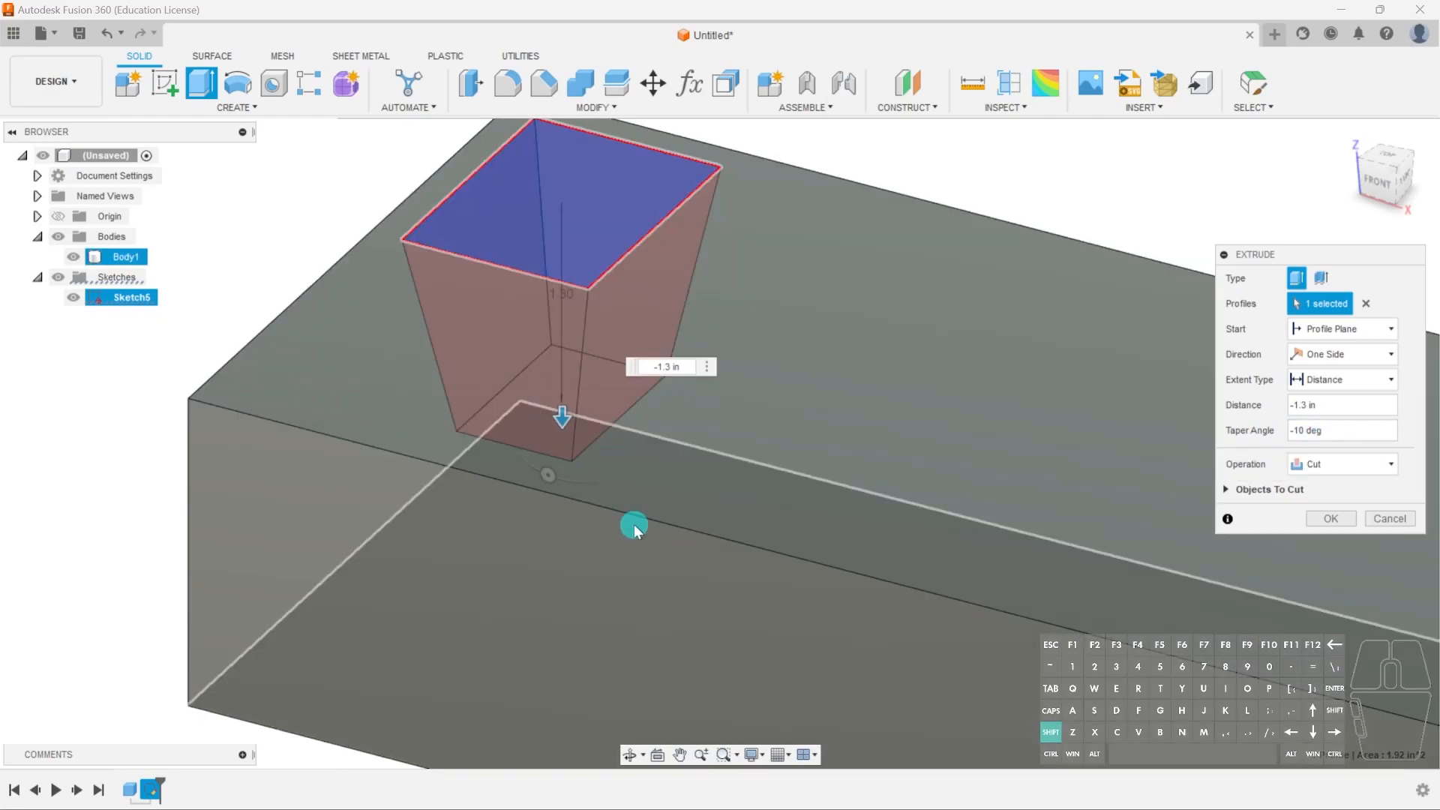
{"action": "mouse_move", "coordinate": [633, 524]}
{"action": "middle_mouse_down", "text": "shift"}
{"action": "mouse_move", "coordinate": [684, 508]}
{"action": "mouse_move", "coordinate": [695, 489]}
{"action": "mouse_move", "coordinate": [634, 478]}
{"action": "mouse_move", "coordinate": [637, 542]}
{"action": "middle_mouse_up", "text": "shift"}
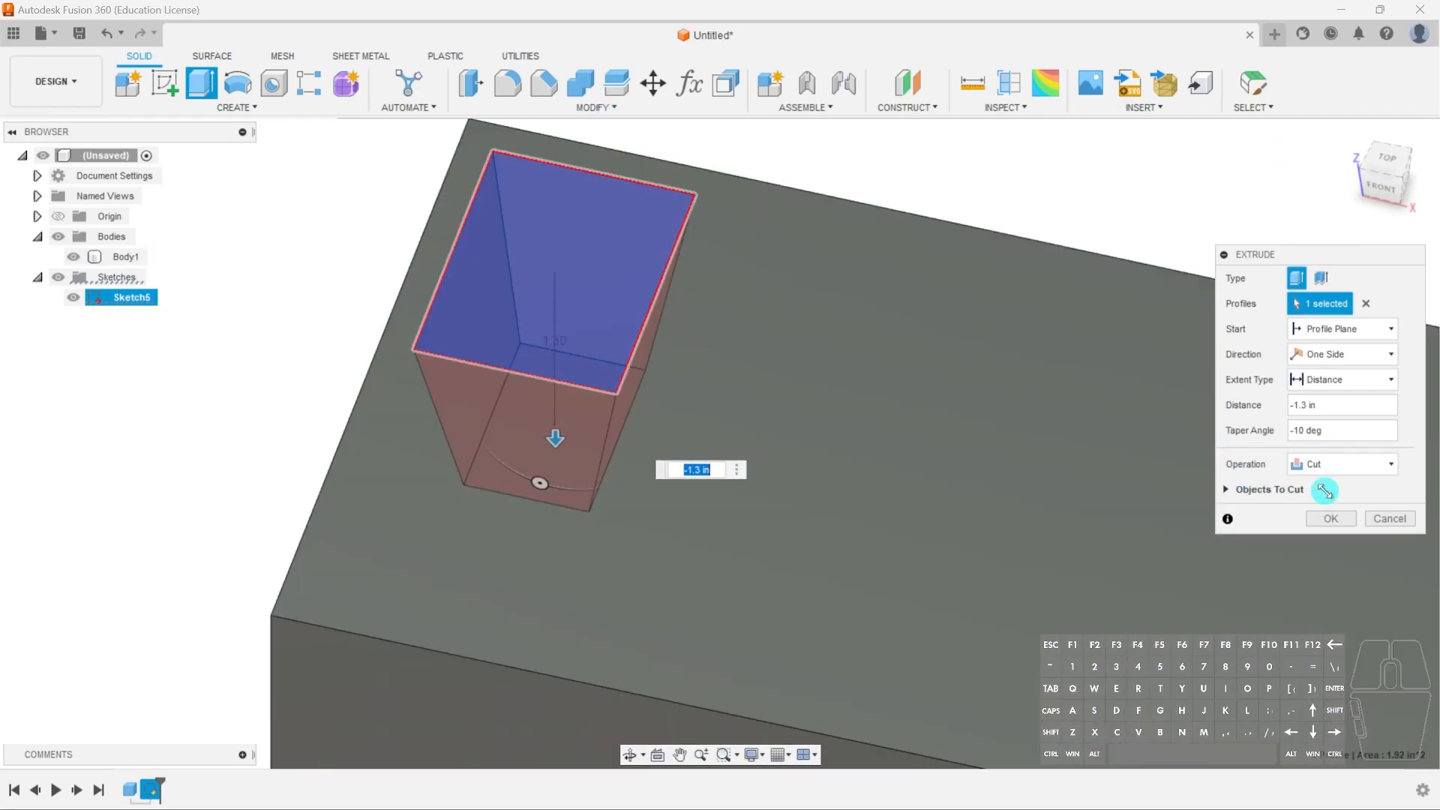
{"action": "left_click", "coordinate": [1334, 517]}
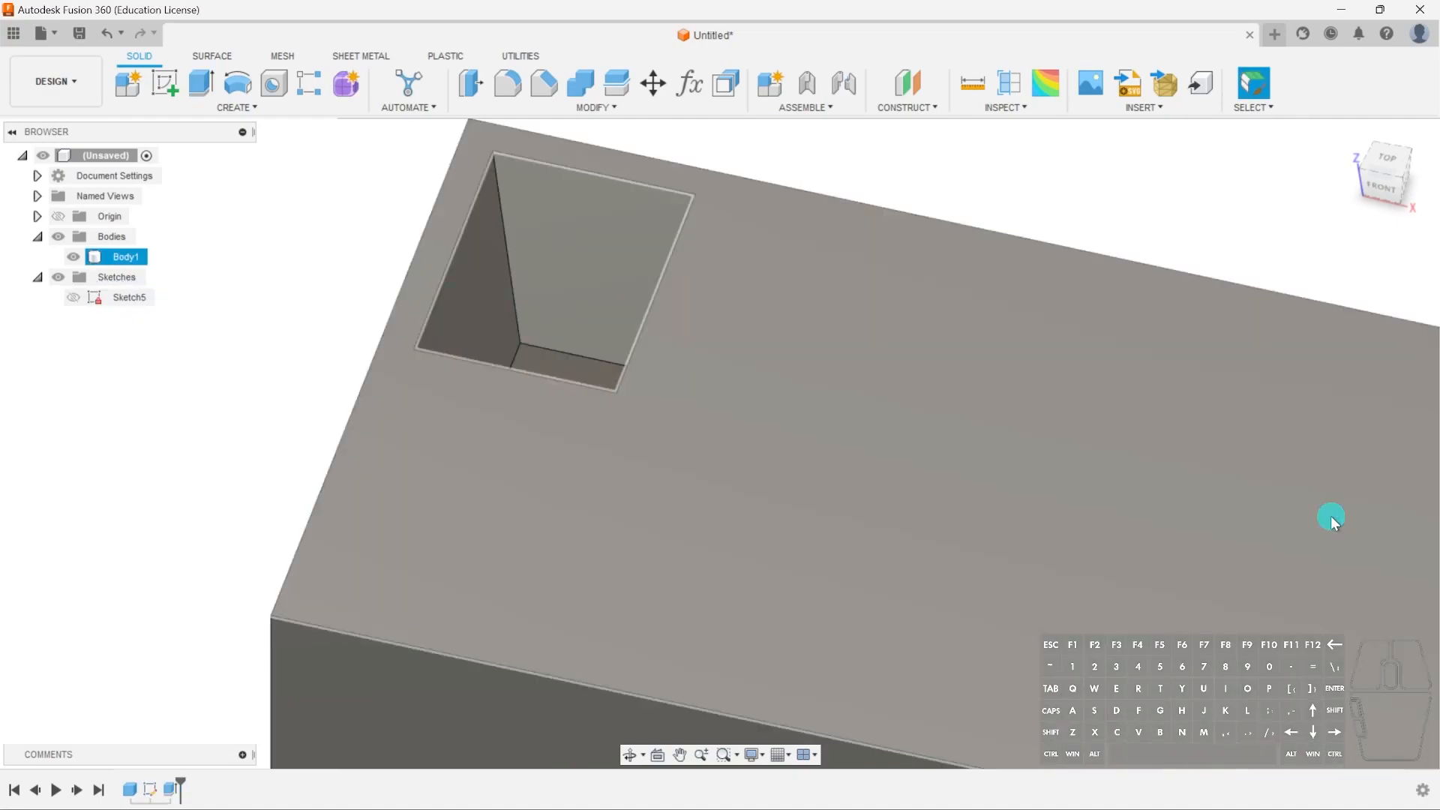
Start a rectangular pattern of features with the tapered pocket cut as the object to repeat
{"action": "middle_click_drag", "start_coordinate": [738, 401], "coordinate": [409, 398], "text": "shift"}
{"action": "middle_click_drag", "start_coordinate": [849, 472], "coordinate": [672, 559], "text": "shift"}
{"action": "middle_click_drag", "start_coordinate": [920, 553], "coordinate": [468, 400]}
{"action": "scroll", "coordinate": [468, 401], "scroll_direction": "down", "scroll_amount": 4}
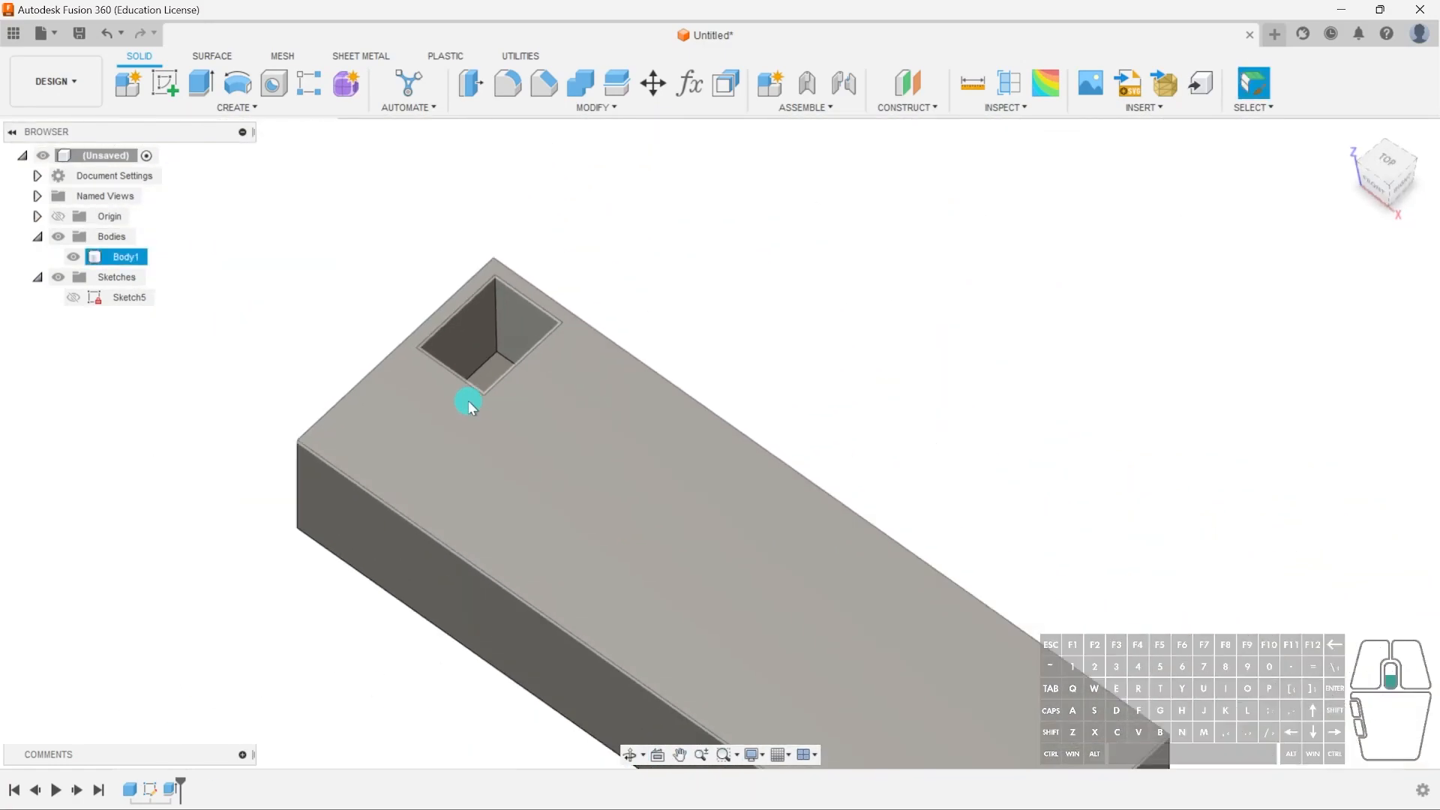
{"action": "left_click", "coordinate": [834, 371]}
{"action": "scroll", "coordinate": [834, 370], "scroll_direction": "up", "scroll_amount": 1}
{"action": "type", "text": "s"}
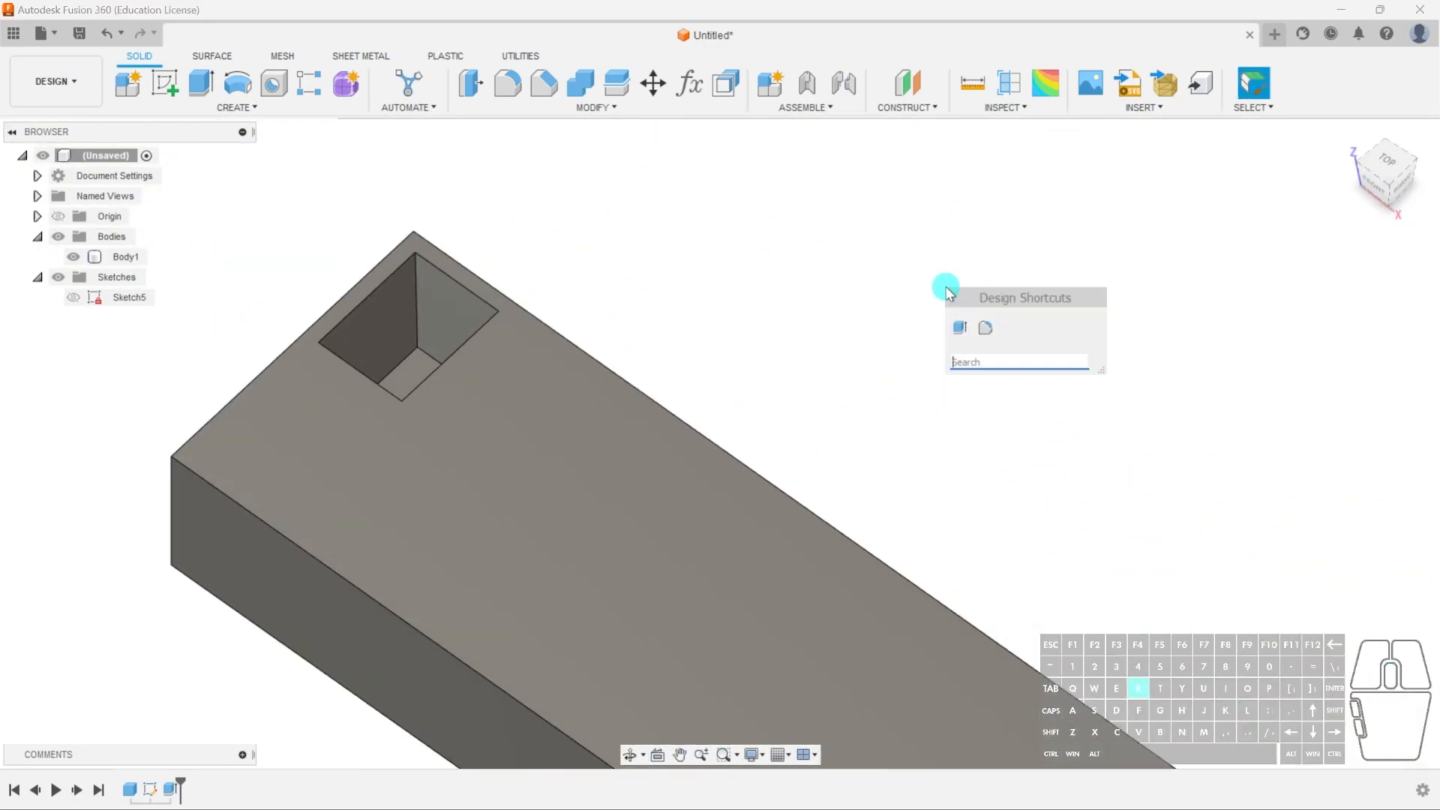
{"action": "type", "text": "rec"}
{"action": "left_click", "coordinate": [1035, 386]}
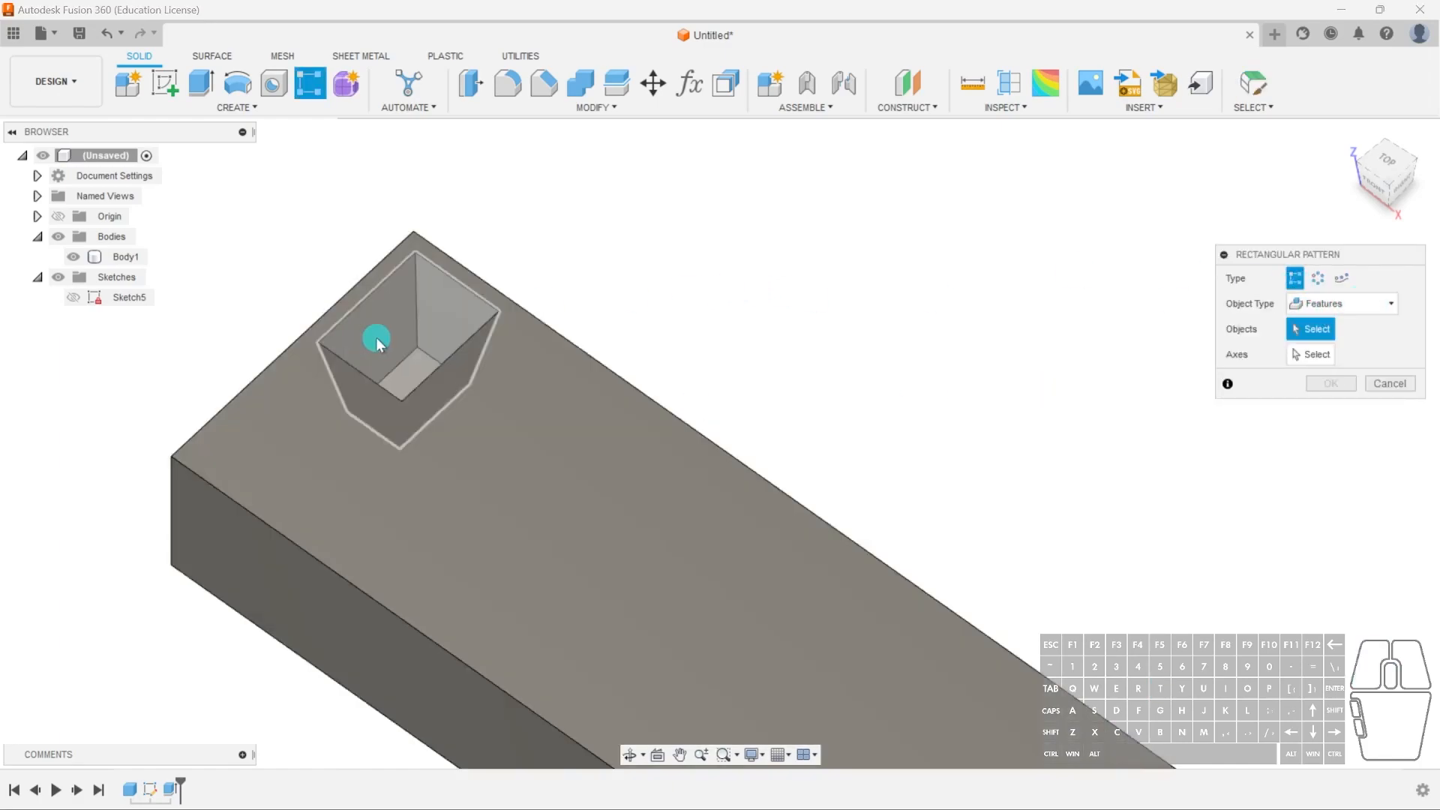
{"action": "left_click", "coordinate": [376, 336]}
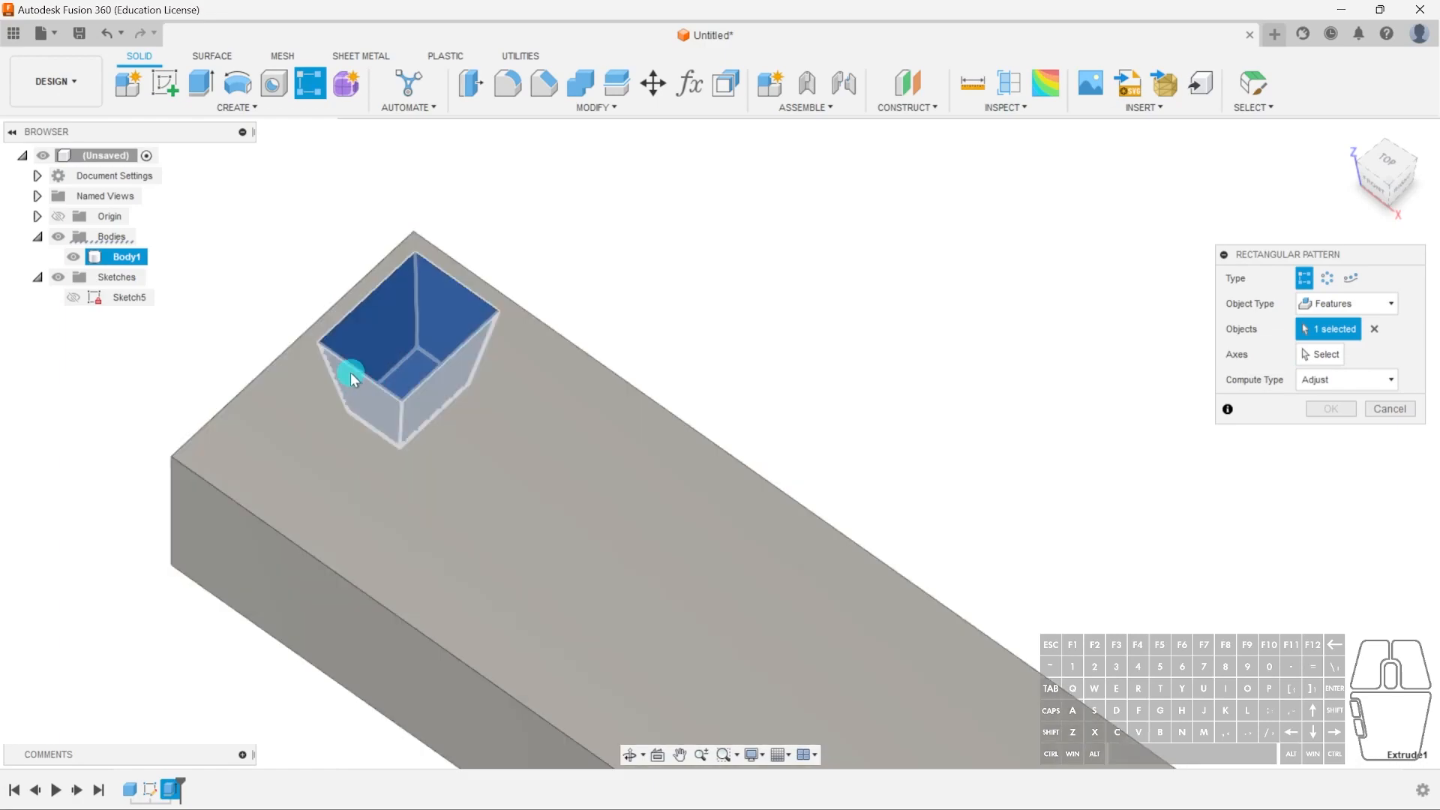
Pattern the pocket along the box's long top edge with a quantity of 8 over an extent of -10.4 in
{"action": "left_click", "coordinate": [1323, 354]}
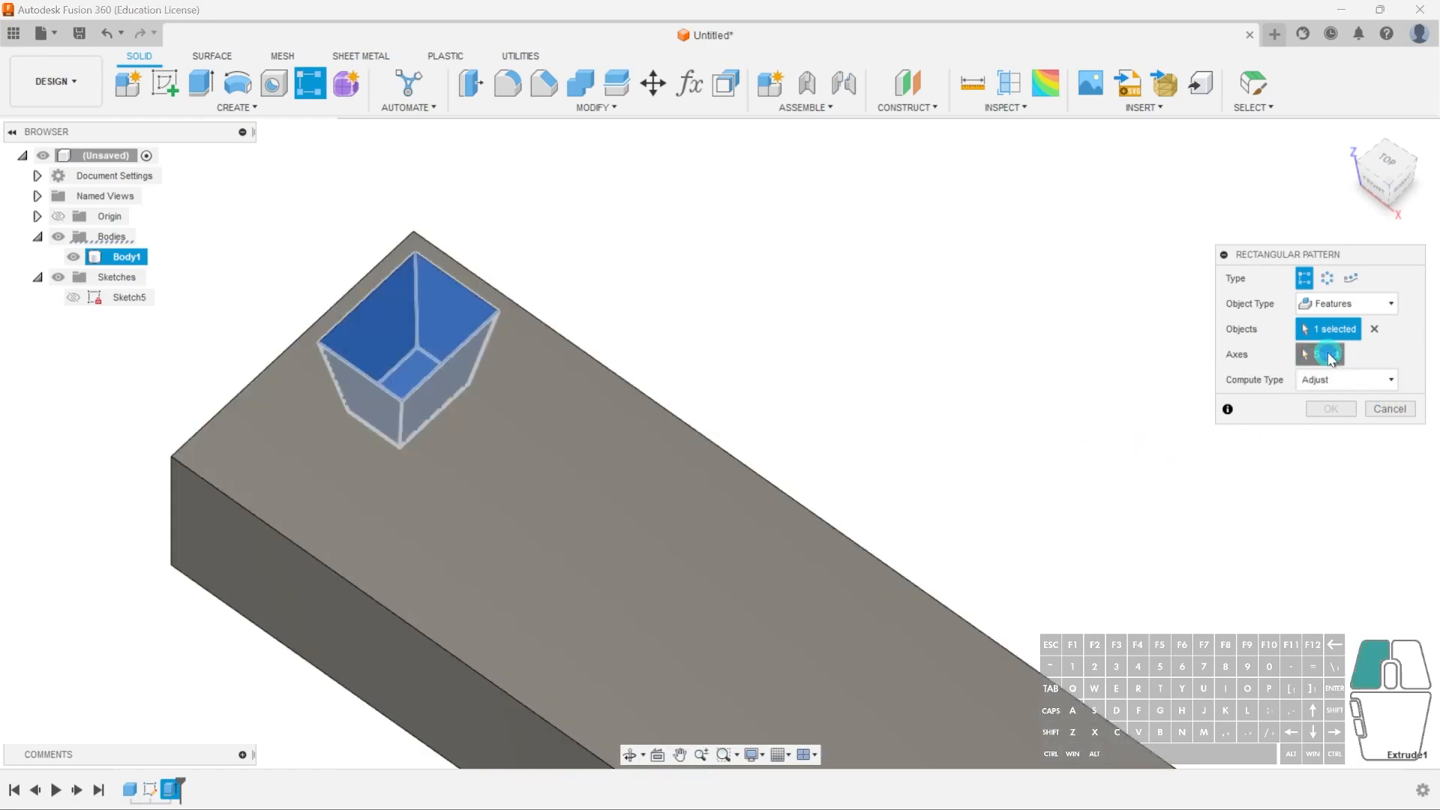
{"action": "left_click", "coordinate": [696, 424]}
{"action": "left_click_drag", "start_coordinate": [418, 352], "coordinate": [916, 708]}
{"action": "middle_click_drag", "start_coordinate": [1055, 556], "coordinate": [854, 334]}
{"action": "scroll", "coordinate": [854, 334], "scroll_direction": "down", "scroll_amount": 3}
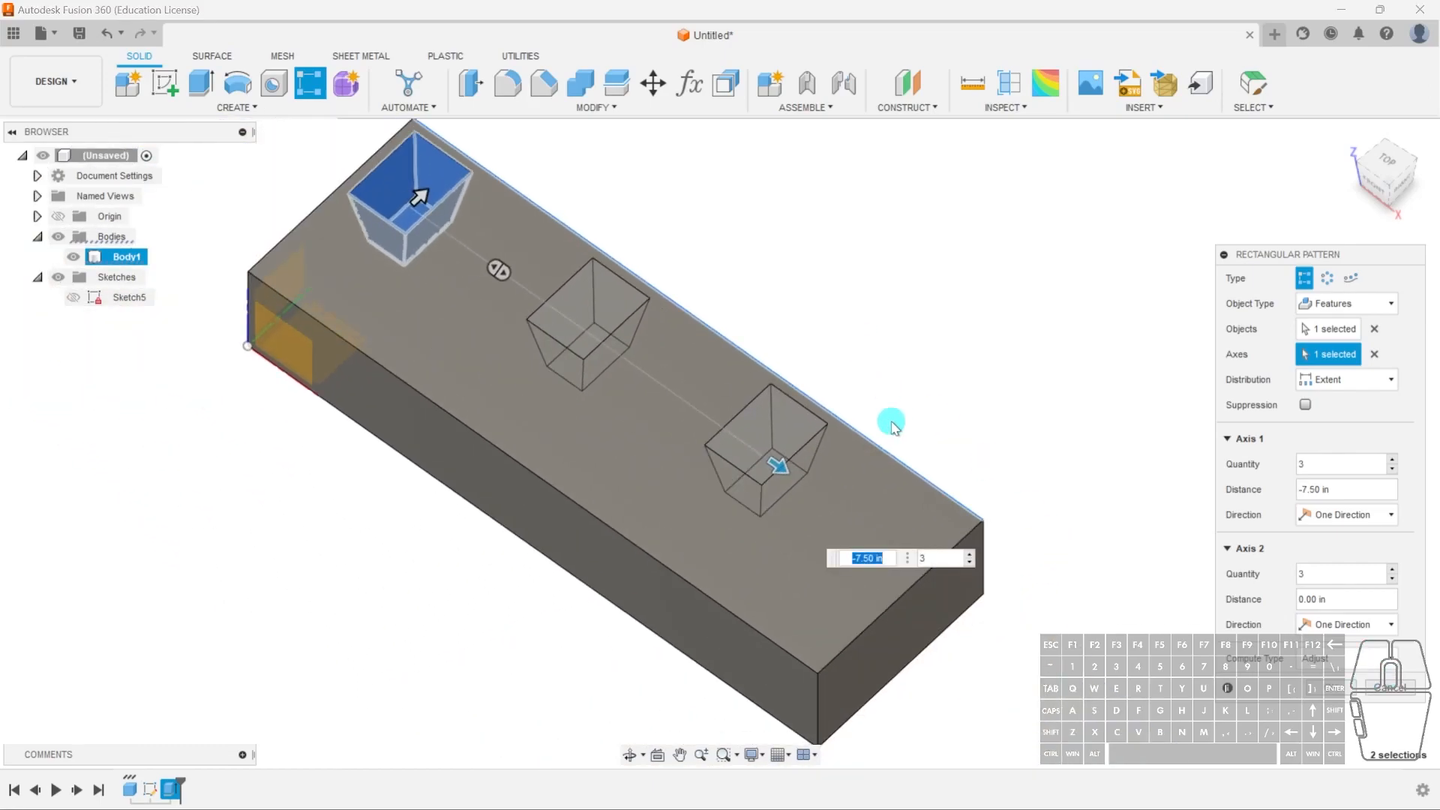
{"action": "left_click", "coordinate": [934, 561]}
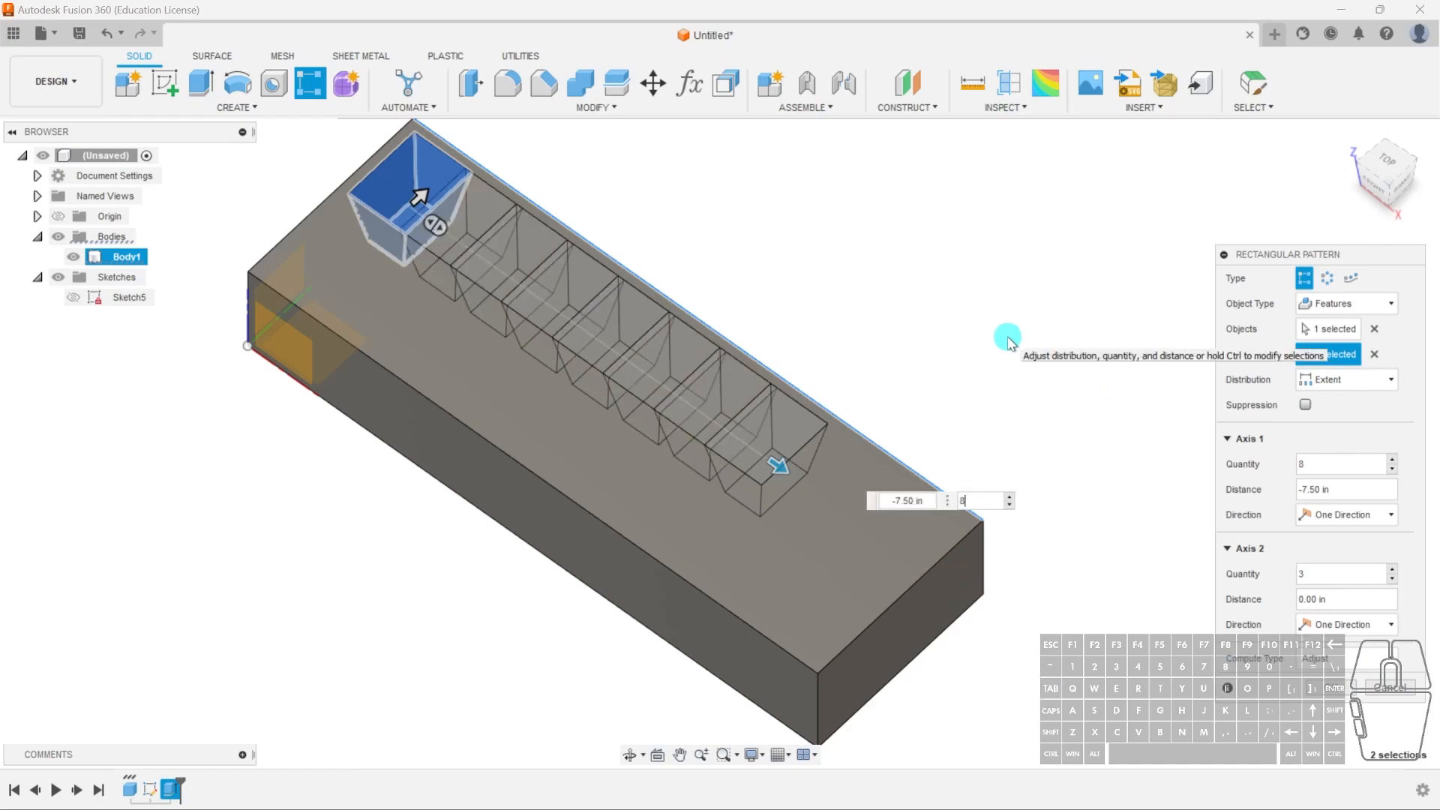
{"action": "double_click", "coordinate": [928, 503]}
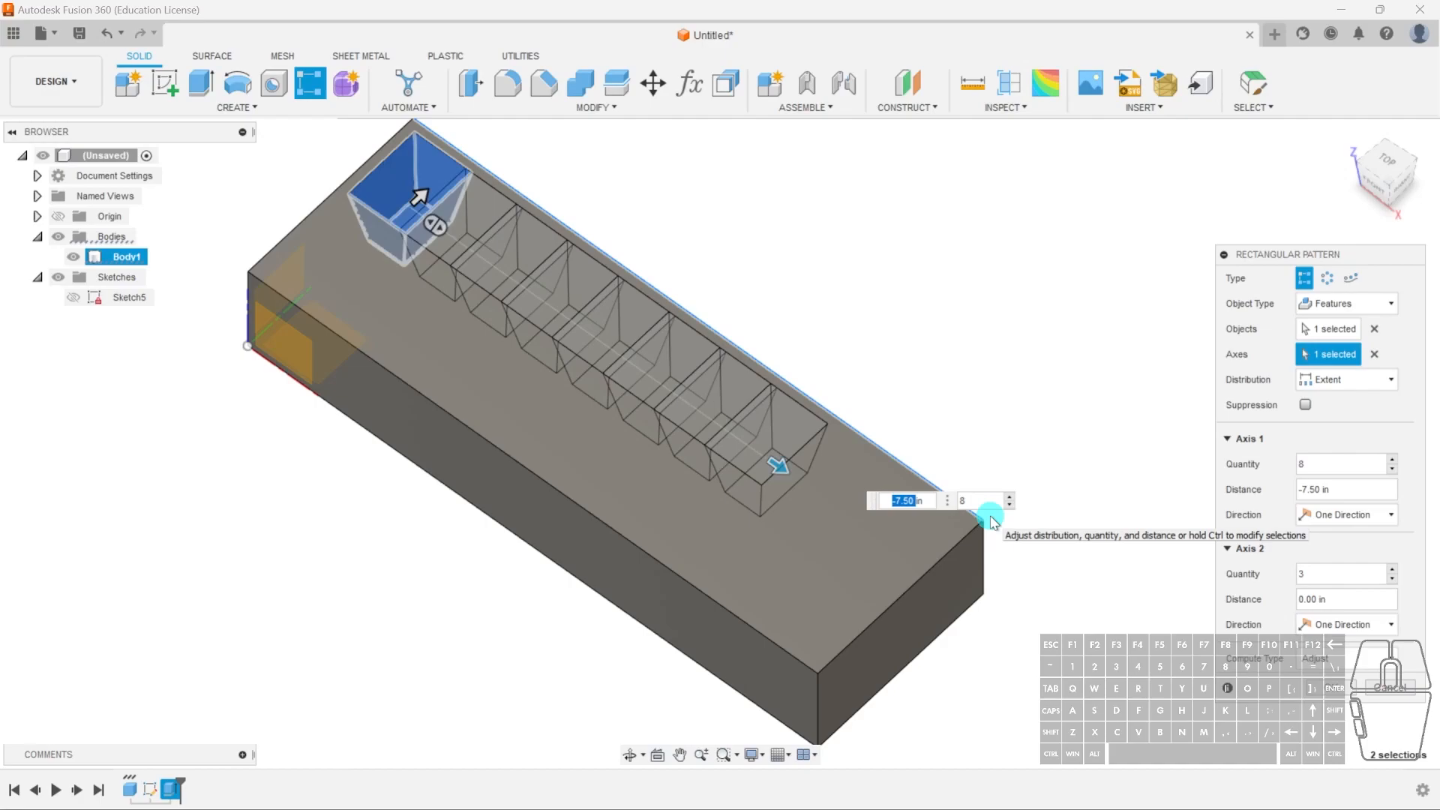
{"action": "type", "text": "-10"}
{"action": "key", "text": "Return"}
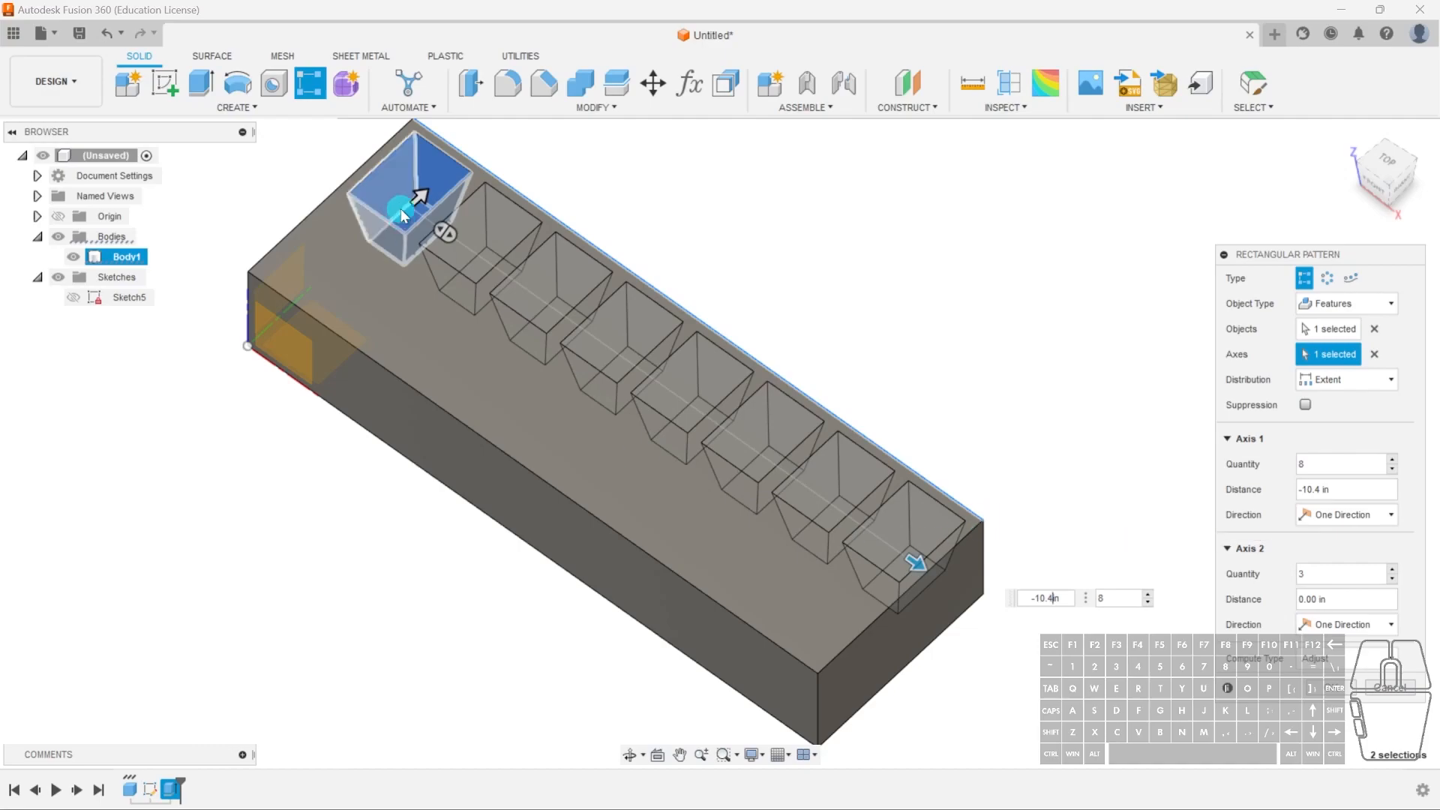
Add a second pattern direction across the box's width with quantity 2 and distance -2.00 in, and complete the pattern
{"action": "left_click_drag", "start_coordinate": [419, 197], "coordinate": [331, 266]}
{"action": "left_click", "coordinate": [530, 325]}
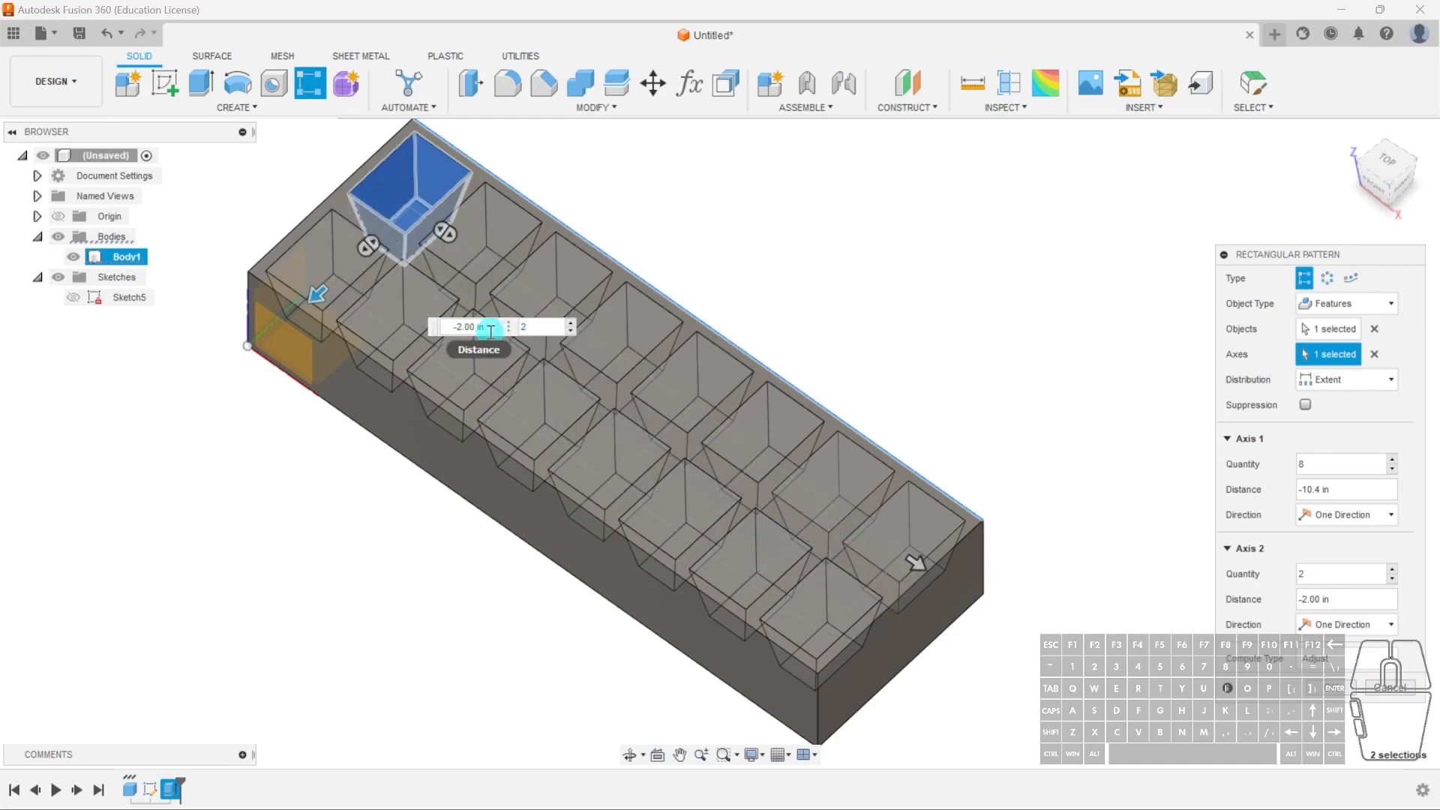
{"action": "left_click", "coordinate": [473, 330]}
{"action": "key", "text": "Return"}
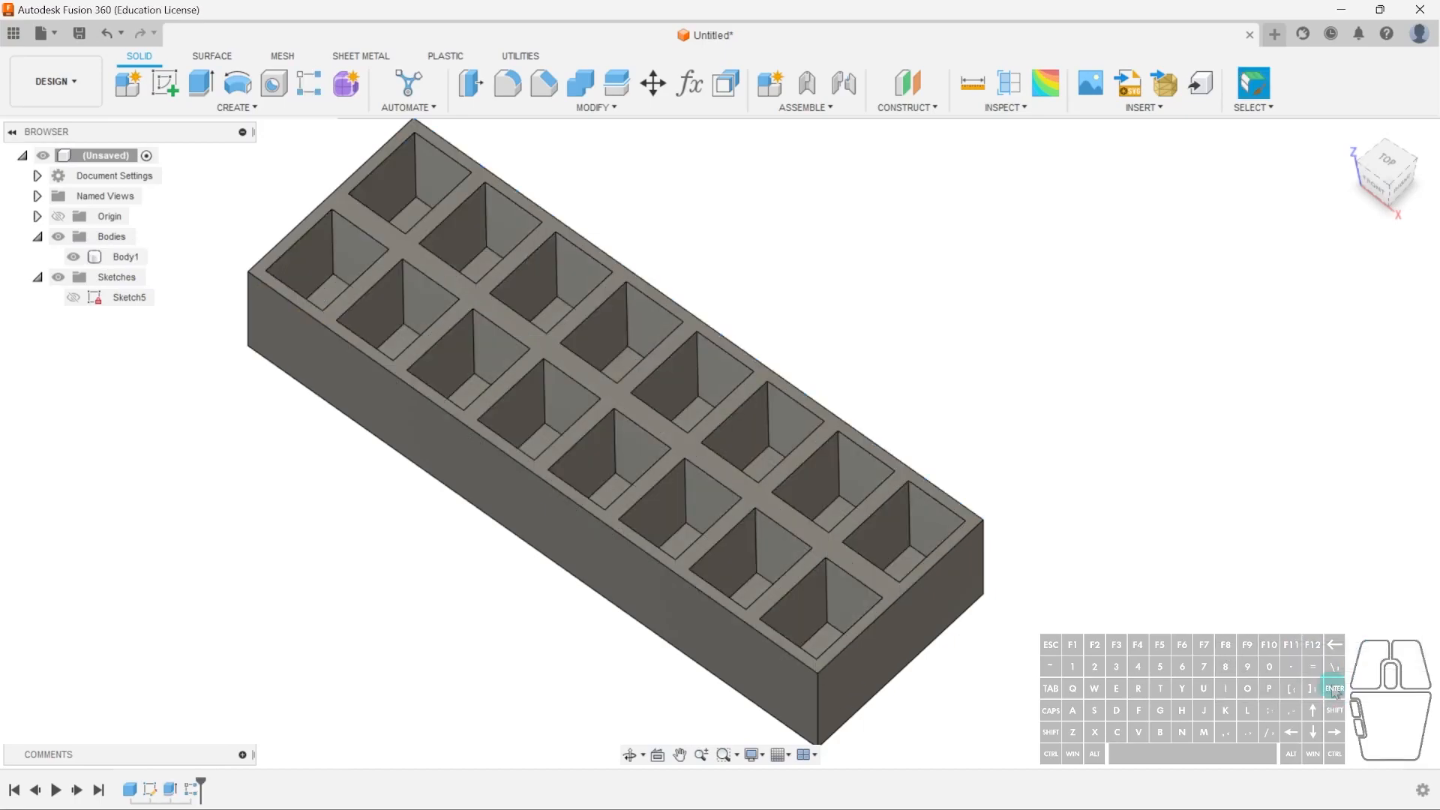
Examine the patterned pockets, their tapered walls and the solid material around them from several angles
{"action": "middle_click_drag", "start_coordinate": [862, 514], "coordinate": [659, 219], "text": "shift"}
{"action": "middle_click_drag", "start_coordinate": [556, 151], "coordinate": [892, 242], "text": "shift"}
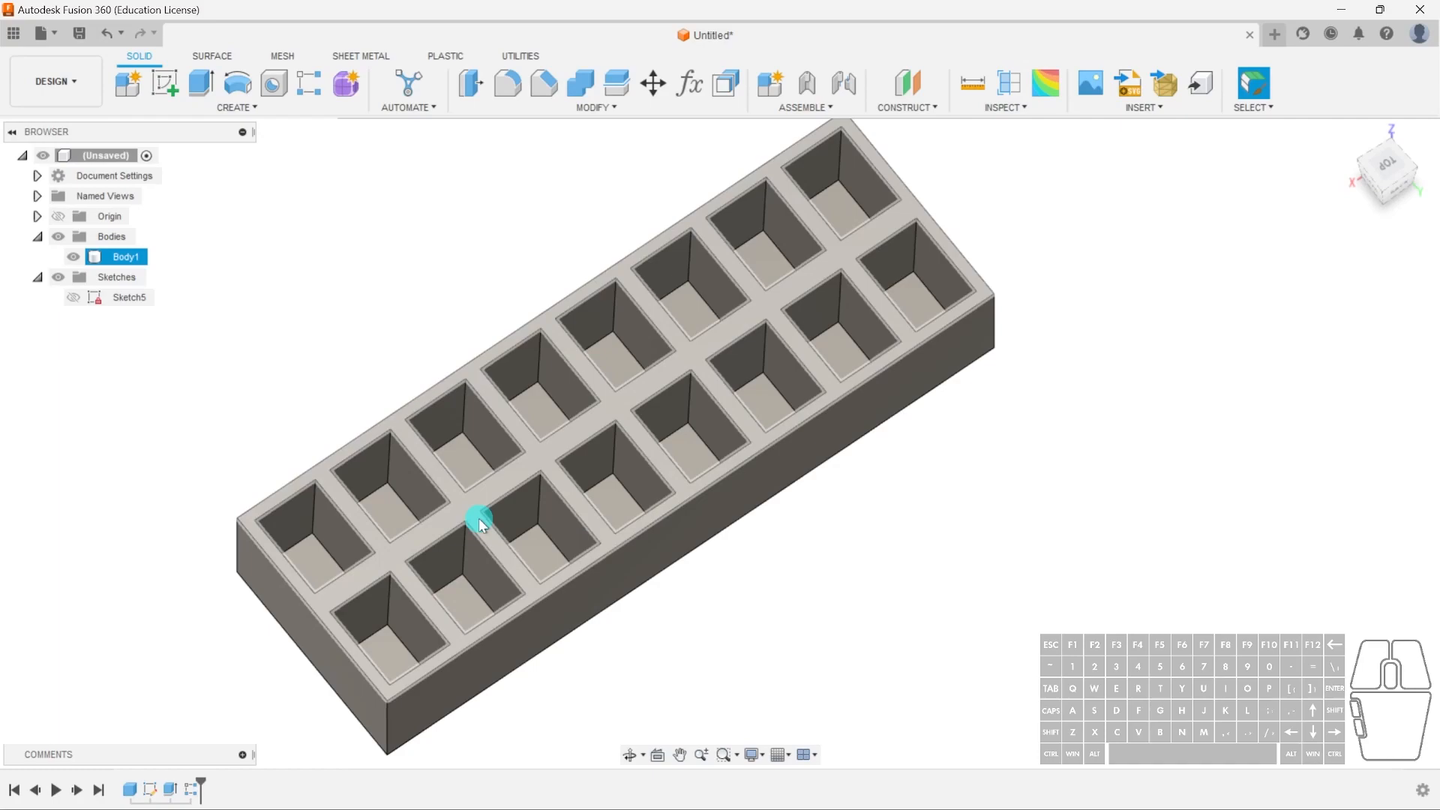
{"action": "middle_click_drag", "start_coordinate": [553, 570], "coordinate": [723, 543], "text": "shift"}
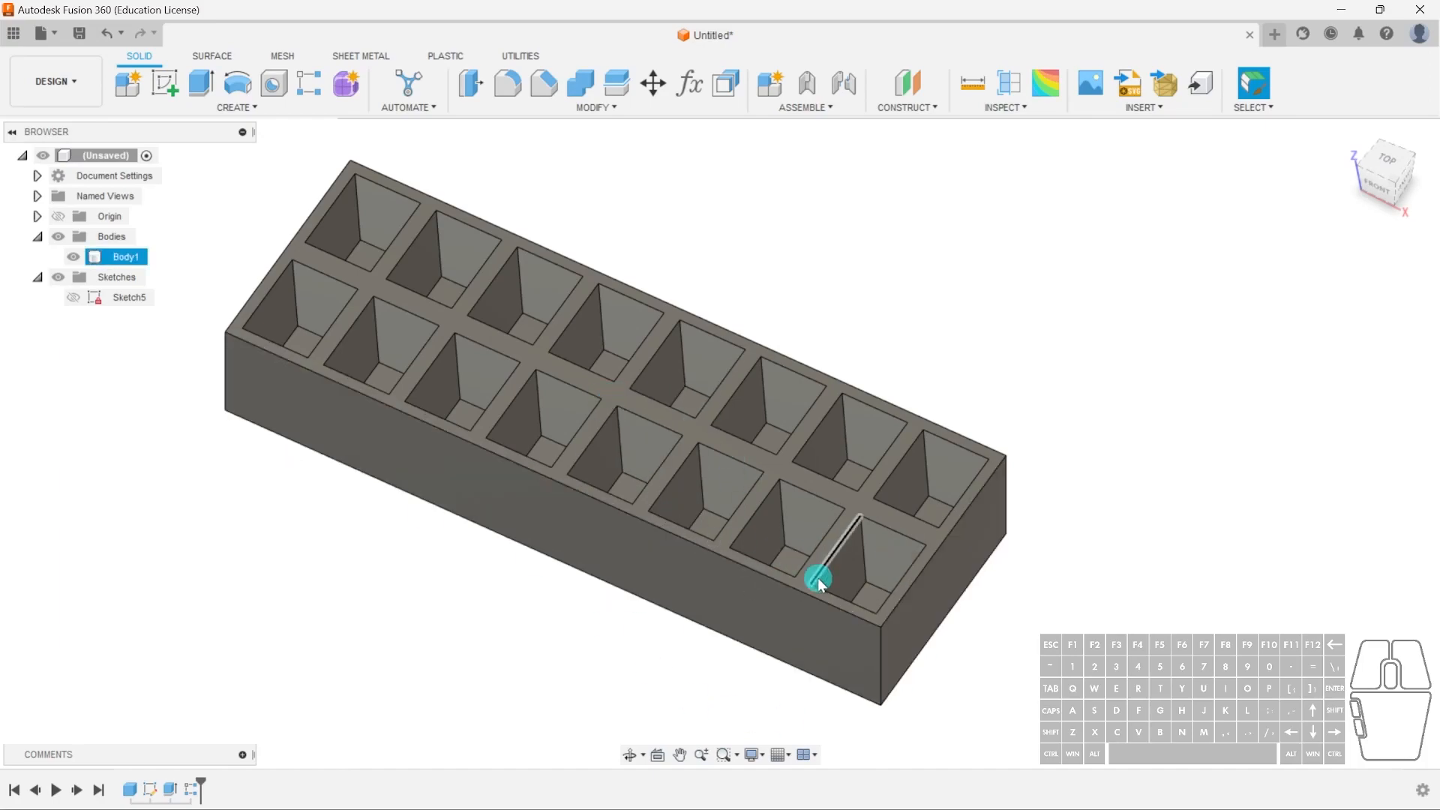
{"action": "scroll", "coordinate": [899, 530], "scroll_direction": "up", "scroll_amount": 5}
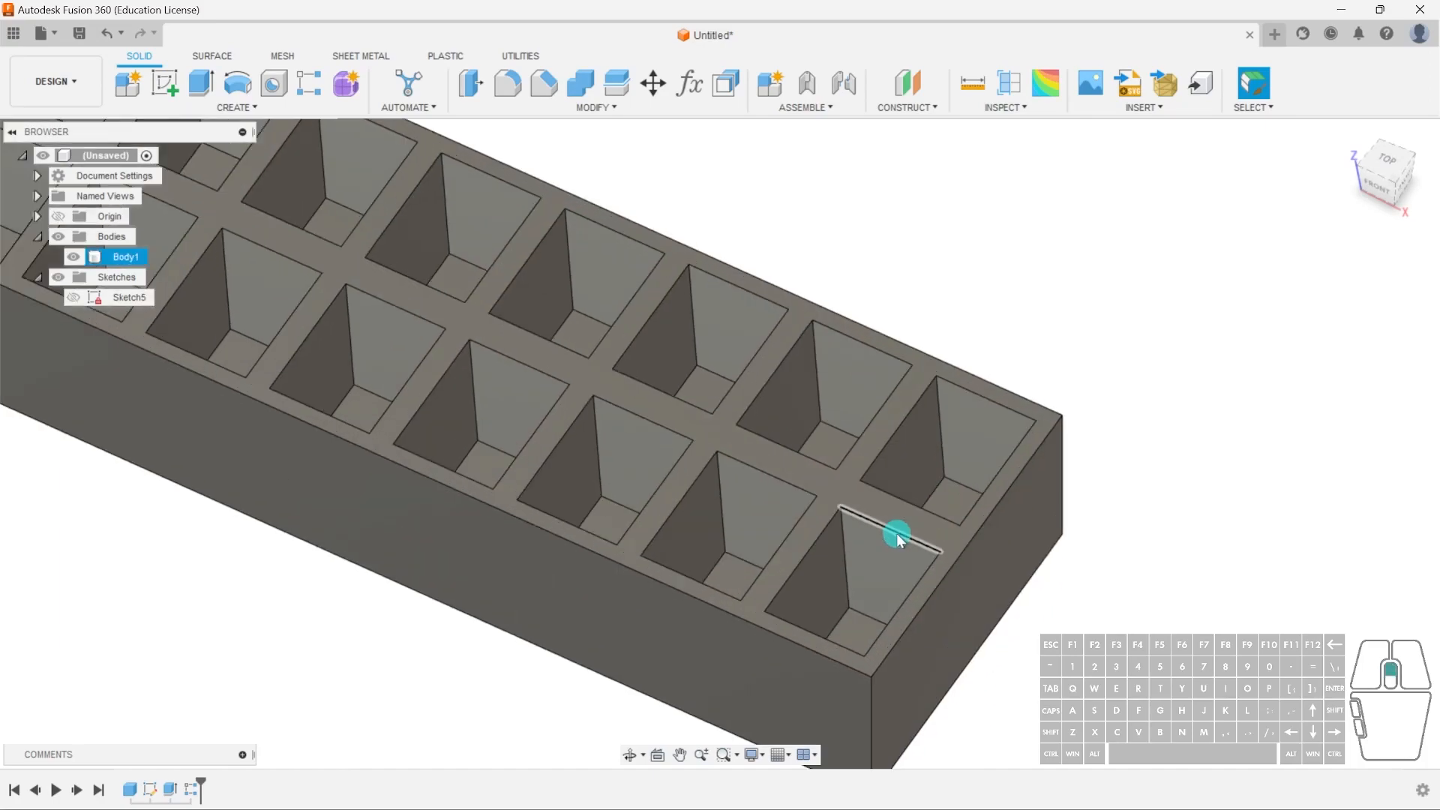
{"action": "middle_click_drag", "start_coordinate": [948, 529], "coordinate": [913, 643], "text": "shift"}
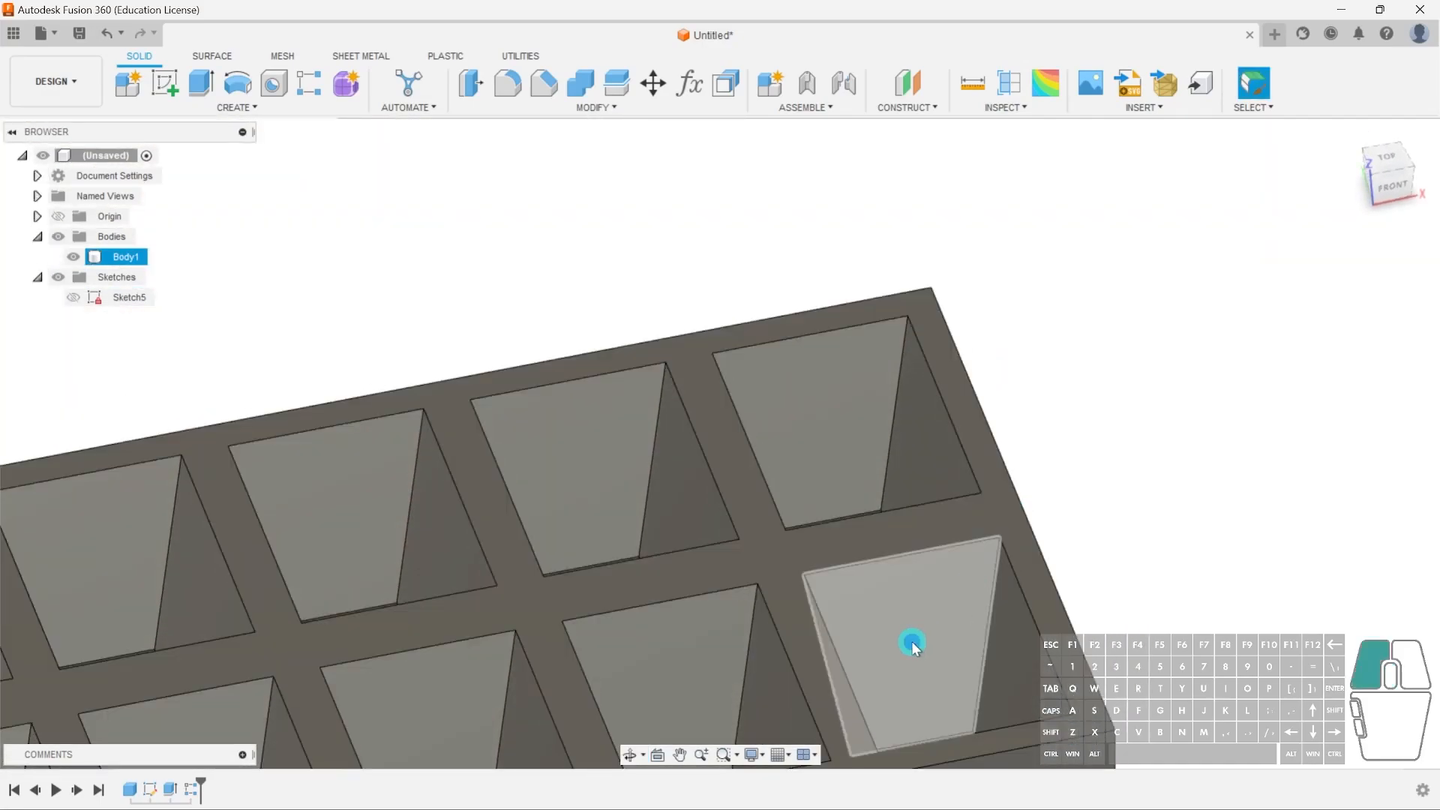
{"action": "left_click", "coordinate": [915, 645]}
{"action": "left_click", "coordinate": [1037, 673]}
{"action": "middle_click_drag", "start_coordinate": [1128, 654], "coordinate": [1020, 224]}
{"action": "scroll", "coordinate": [1020, 225], "scroll_direction": "down", "scroll_amount": 2}
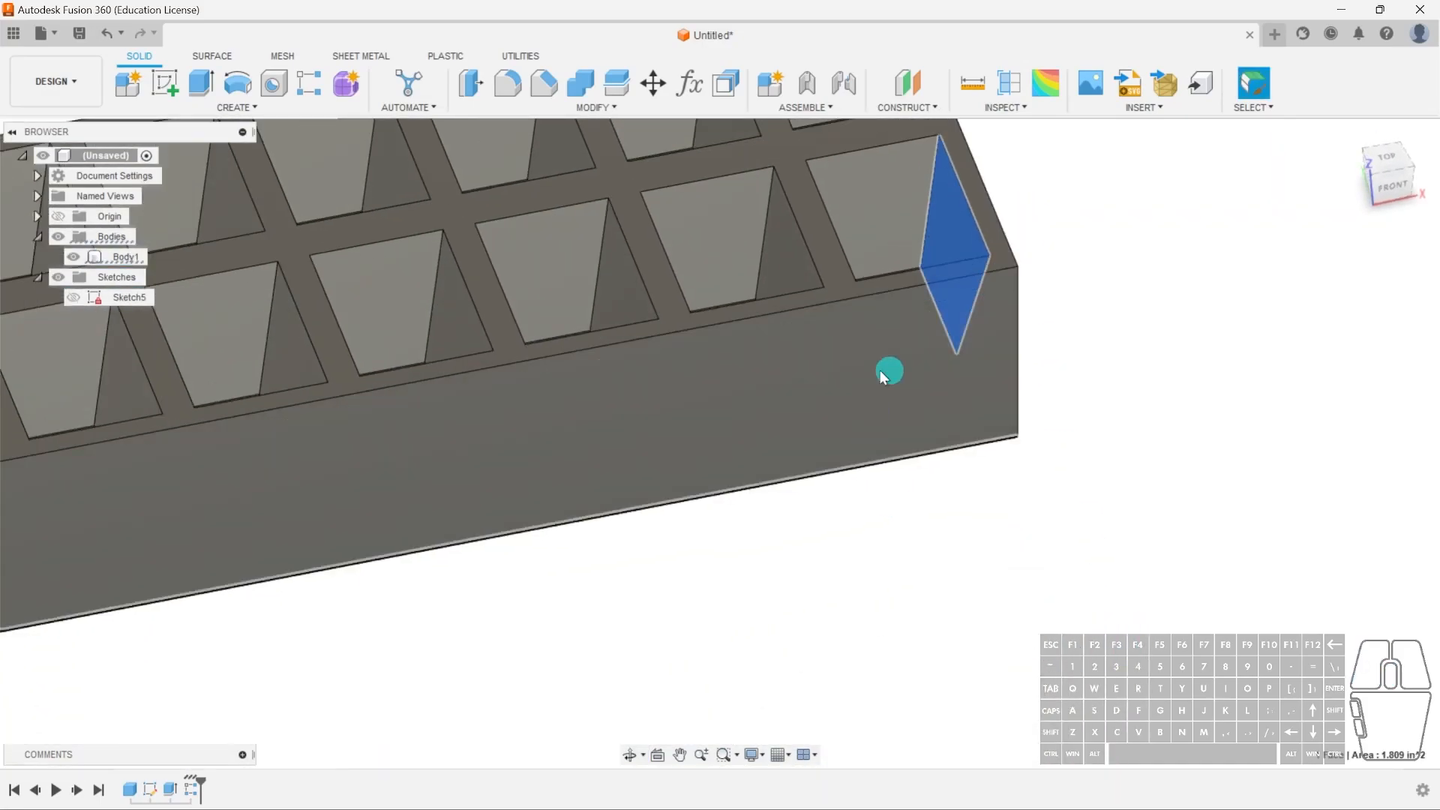
{"action": "left_click", "coordinate": [930, 533]}
{"action": "scroll", "coordinate": [930, 533], "scroll_direction": "down", "scroll_amount": 3}
{"action": "mouse_move", "coordinate": [836, 597]}
{"action": "middle_mouse_down", "text": "shift"}
{"action": "mouse_move", "coordinate": [765, 548]}
{"action": "mouse_move", "coordinate": [849, 611]}
{"action": "middle_mouse_up", "text": "shift"}
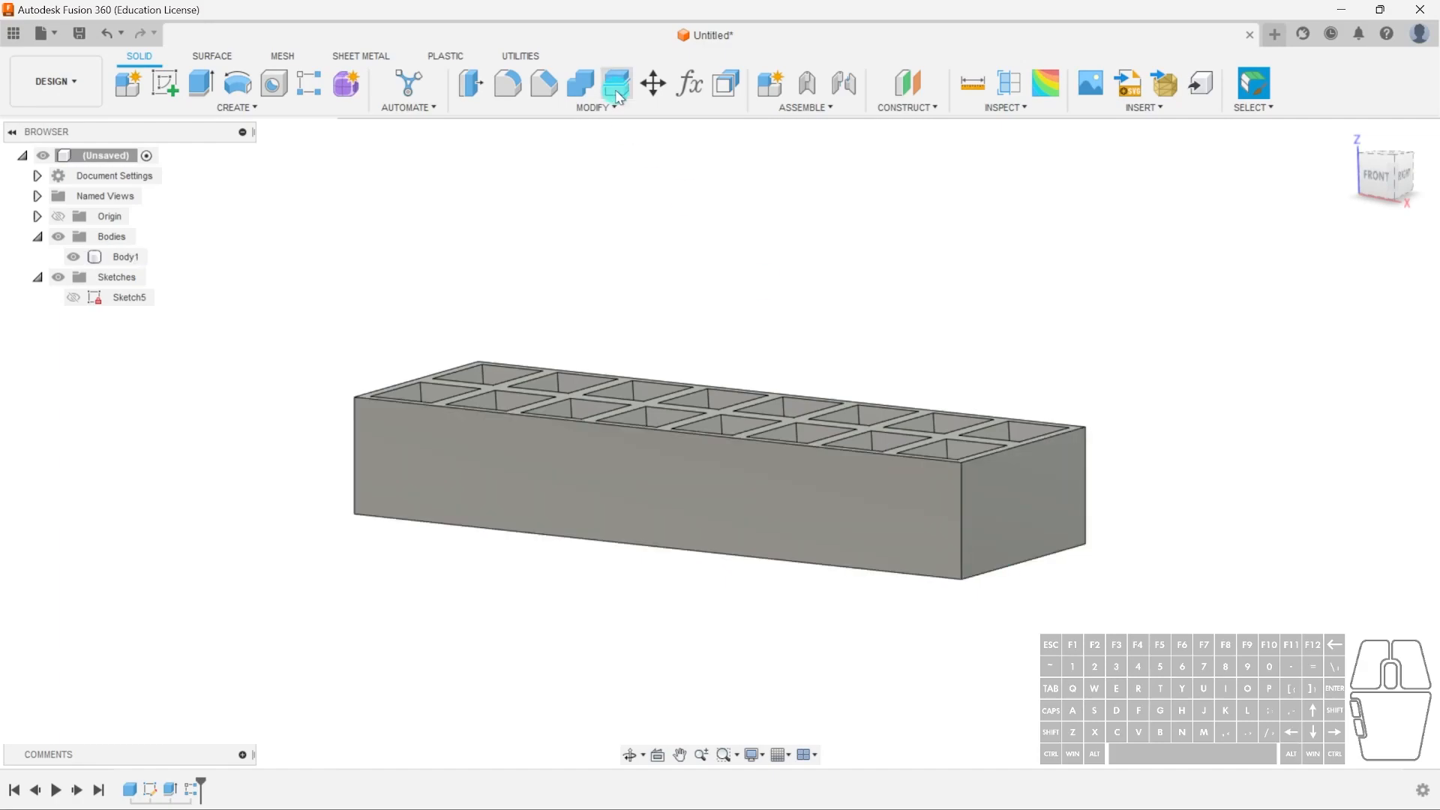
Start a shell with the box's bottom face removed and an inside thickness of 0.1 in, and inspect the previewed cavity
{"action": "left_click", "coordinate": [589, 106]}
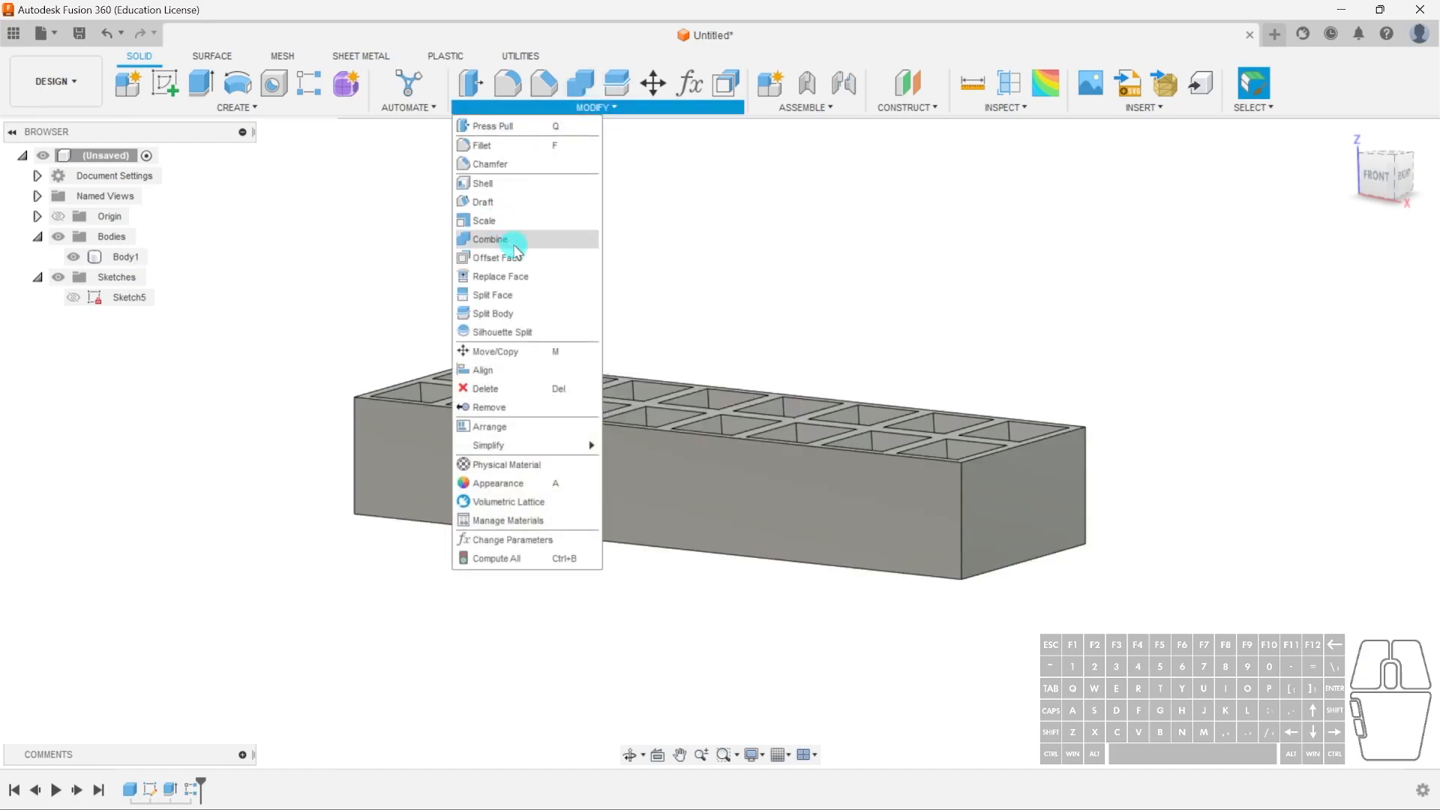
{"action": "left_click", "coordinate": [504, 187]}
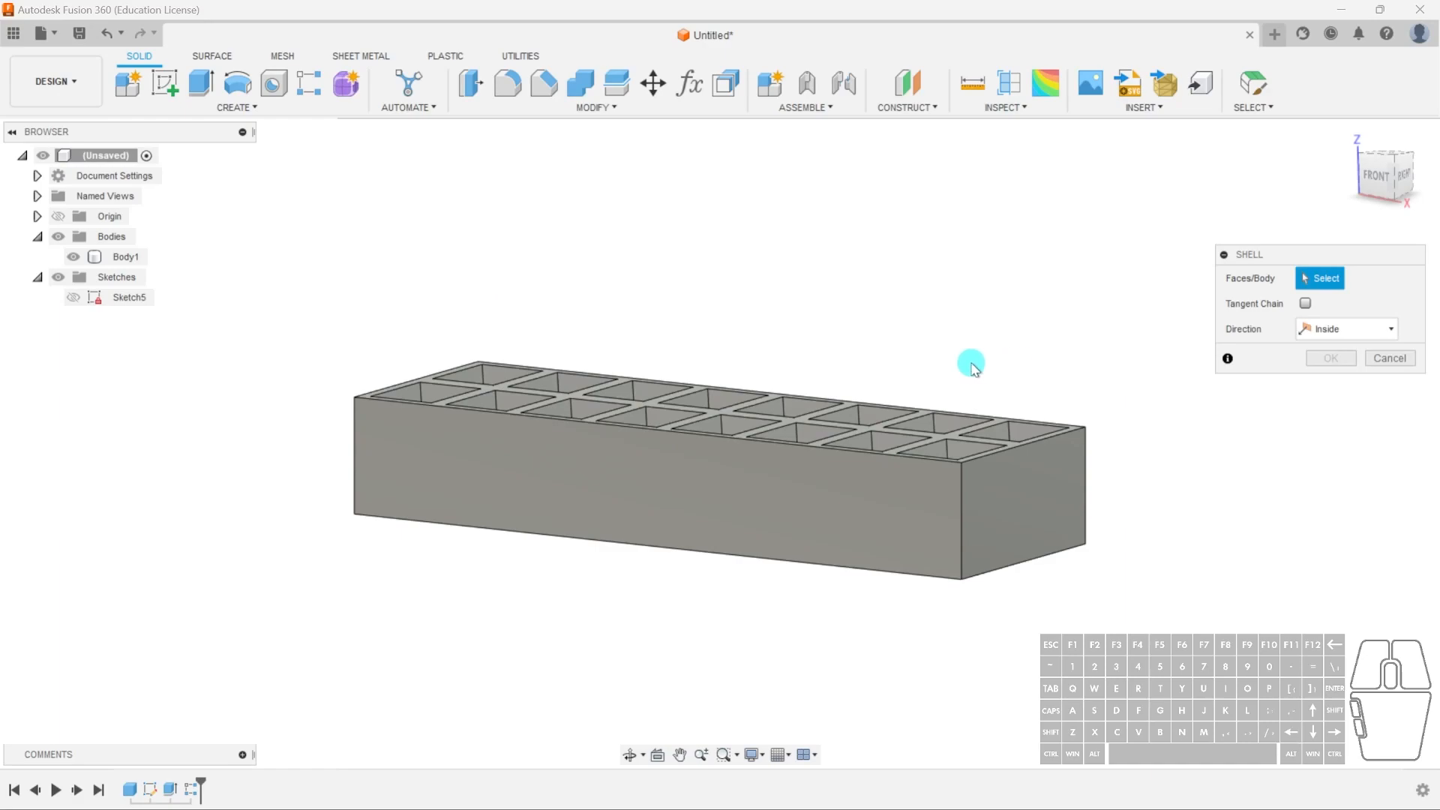
{"action": "middle_click_drag", "start_coordinate": [1031, 634], "coordinate": [1019, 492], "text": "shift"}
{"action": "left_click", "coordinate": [782, 462]}
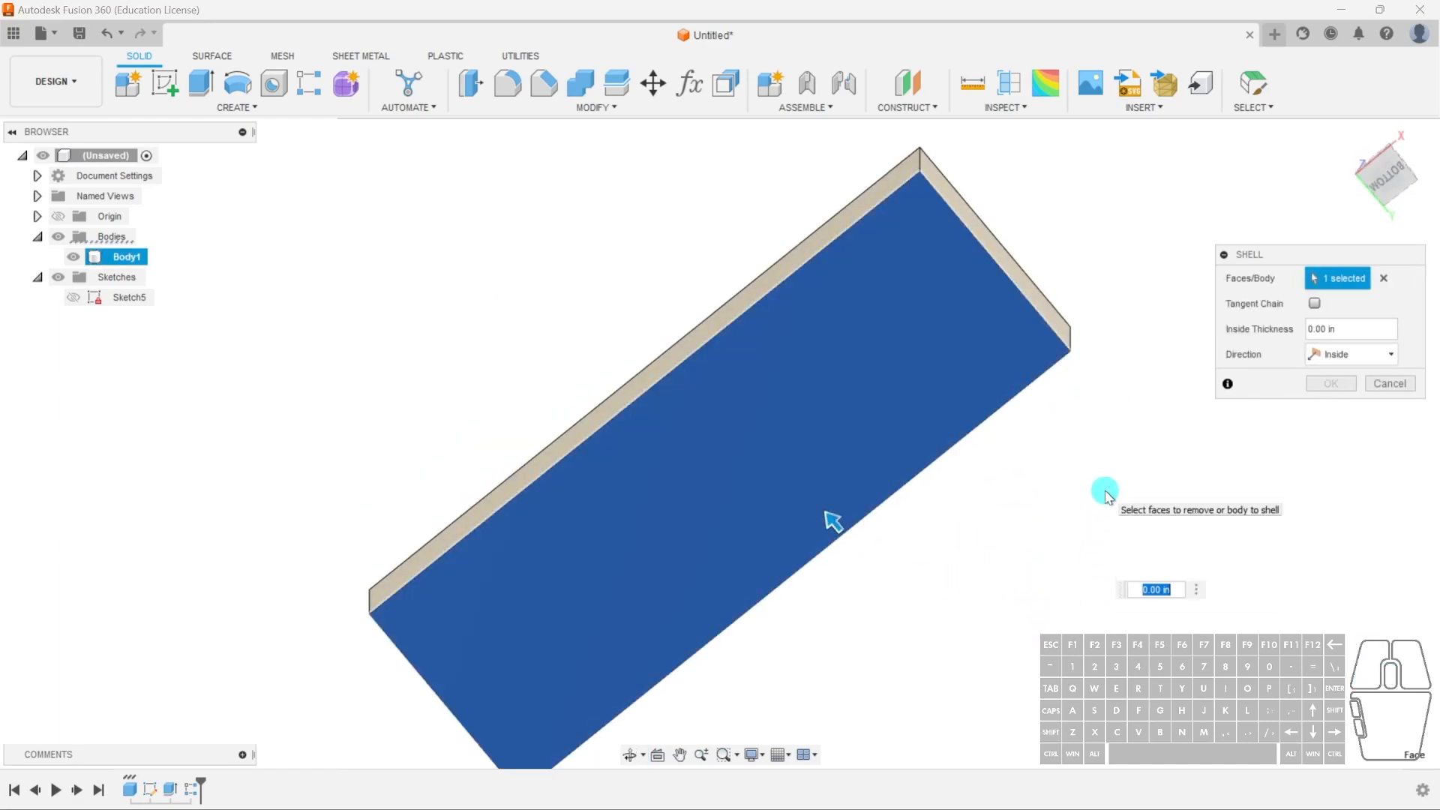
{"action": "type", "text": "0.1"}
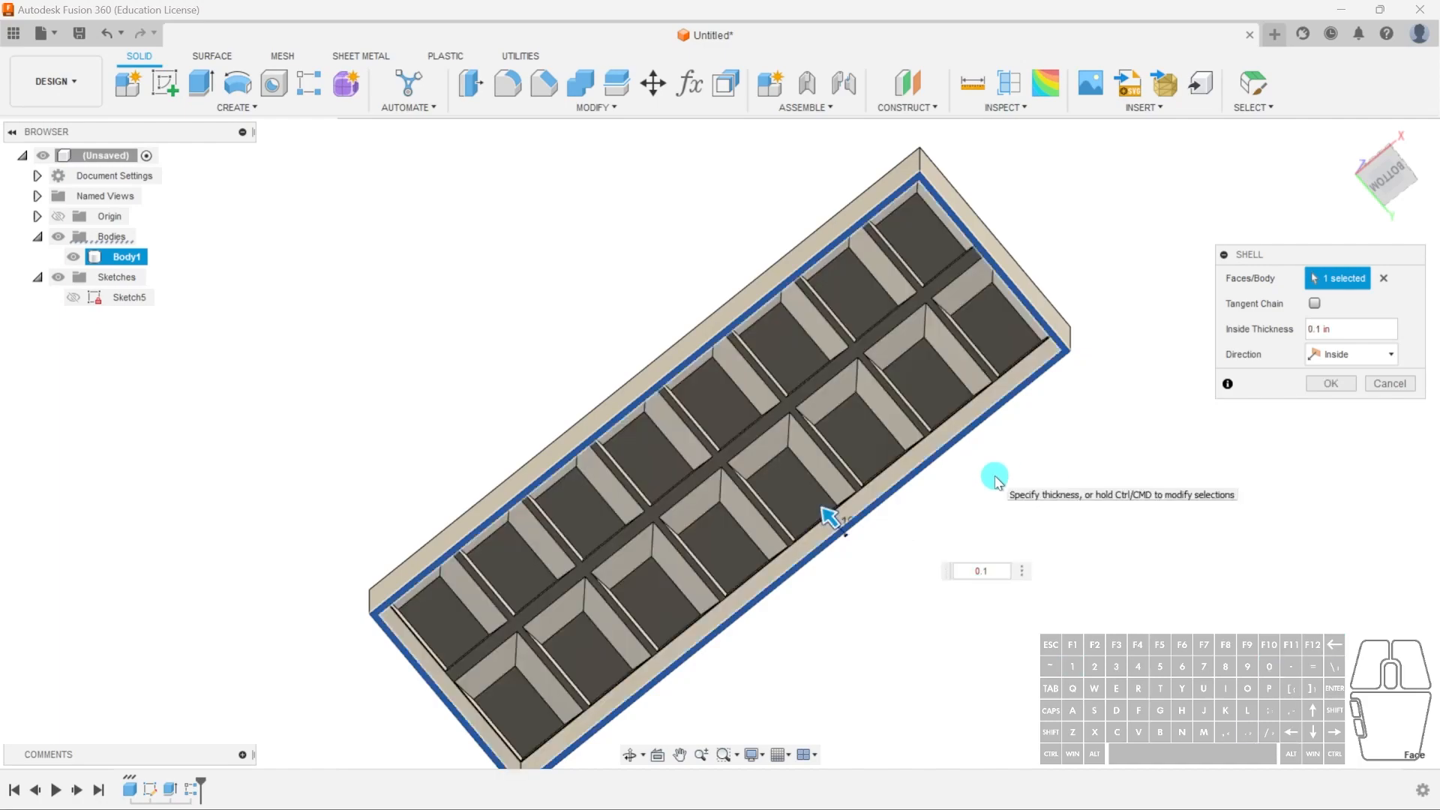
{"action": "middle_click_drag", "start_coordinate": [996, 475], "coordinate": [802, 391], "text": "shift"}
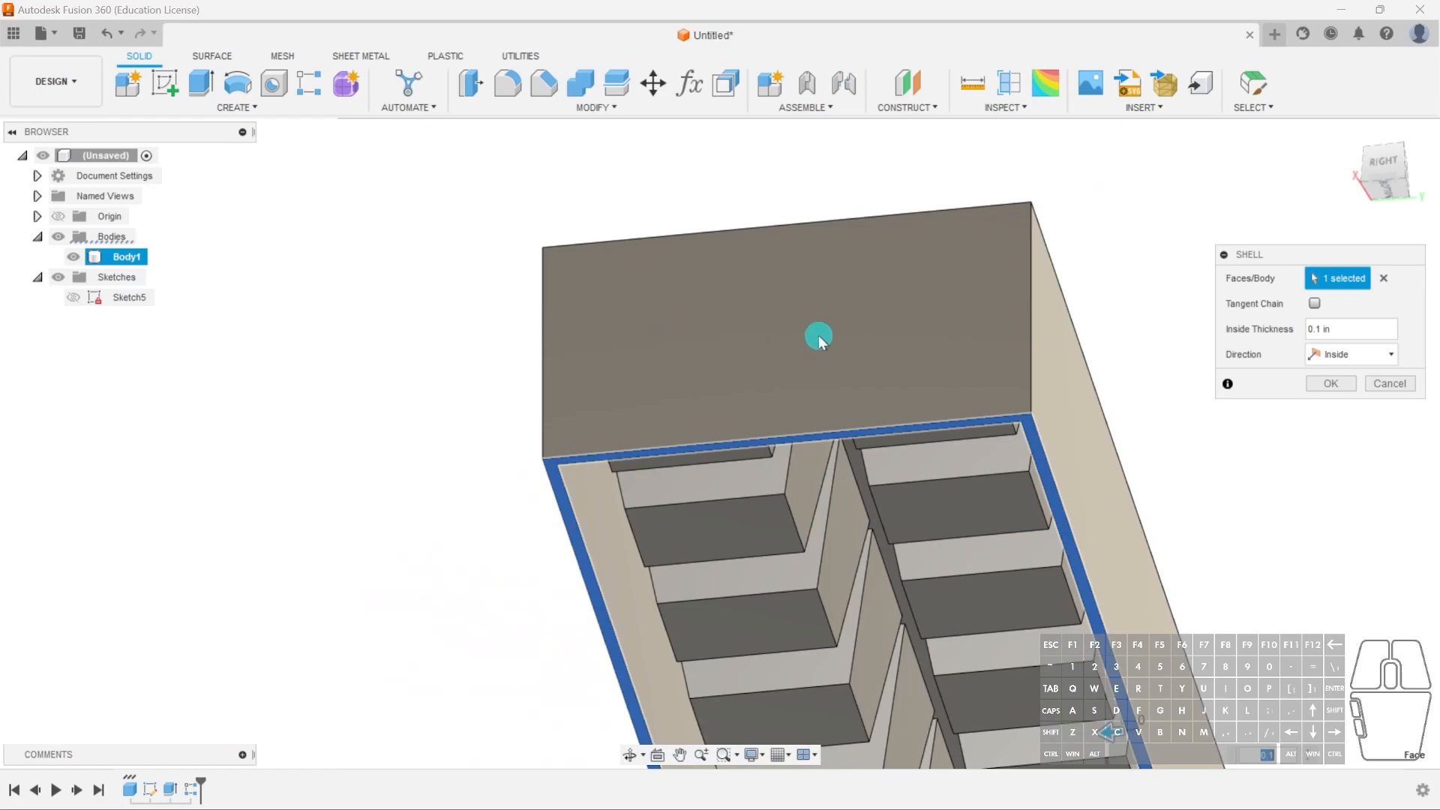
{"action": "middle_click_drag", "start_coordinate": [1126, 534], "coordinate": [989, 221]}
{"action": "scroll", "coordinate": [1089, 497], "scroll_direction": "down", "scroll_amount": 3}
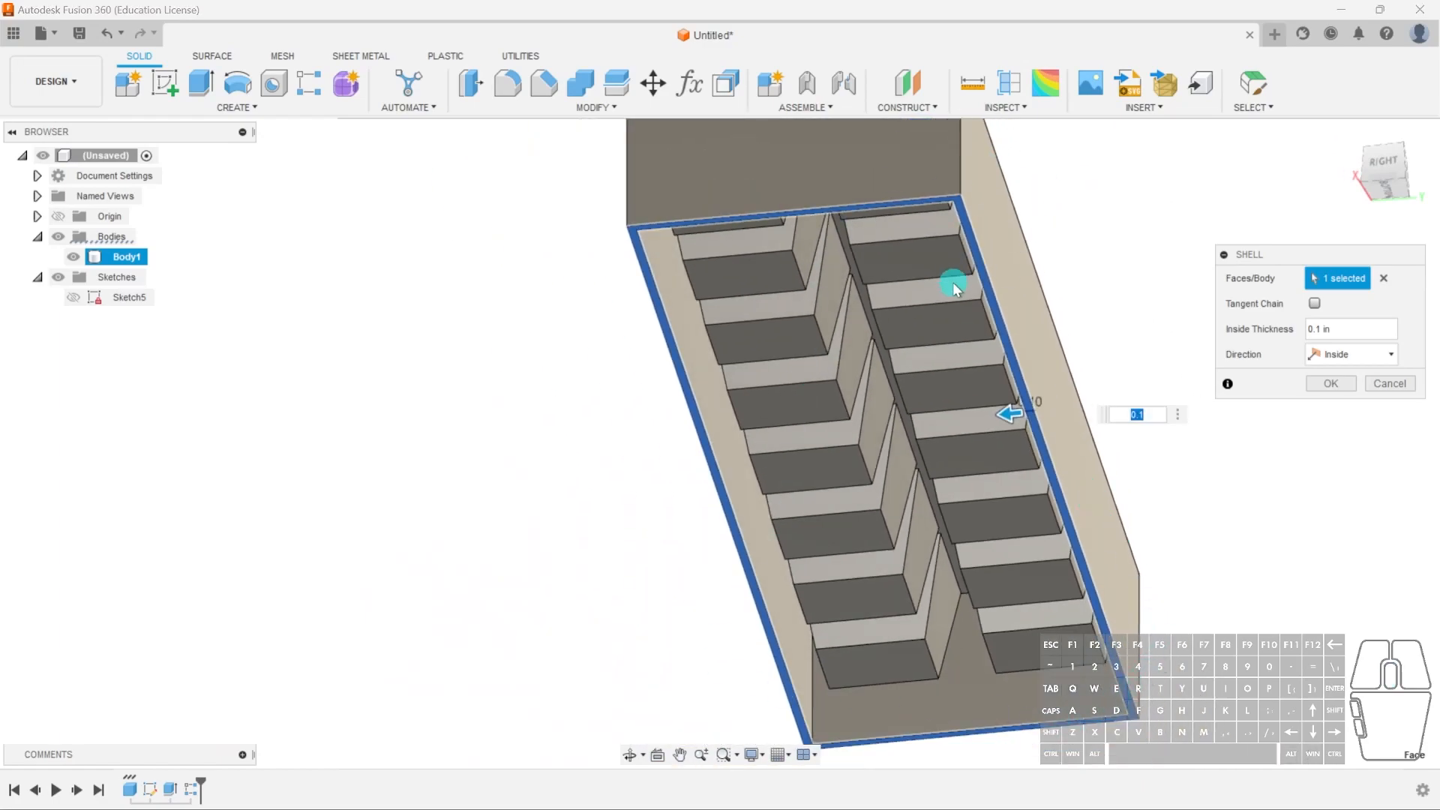
{"action": "middle_click_drag", "start_coordinate": [1044, 371], "coordinate": [1050, 344], "text": "shift"}
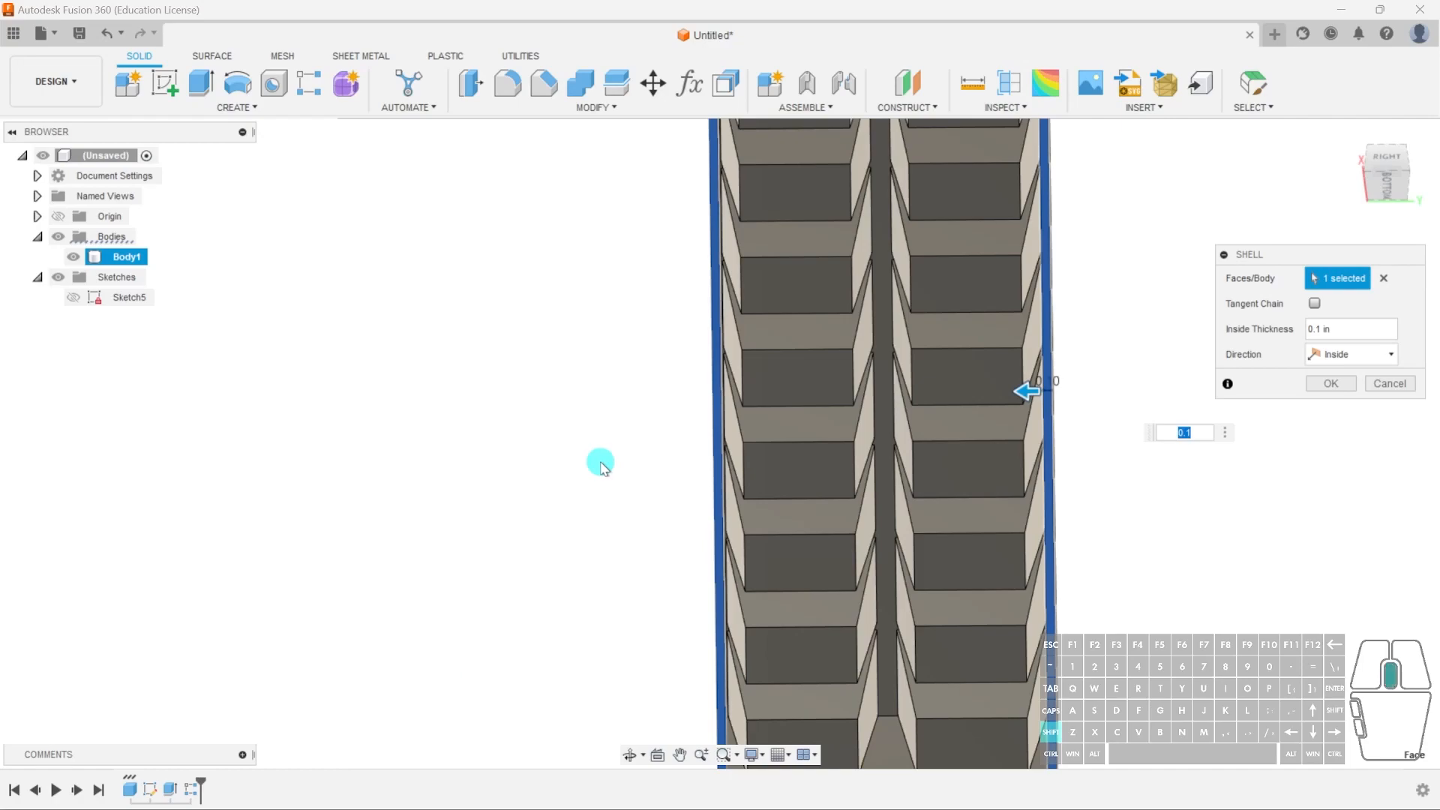
{"action": "middle_click_drag", "start_coordinate": [599, 462], "coordinate": [624, 510], "text": "shift"}
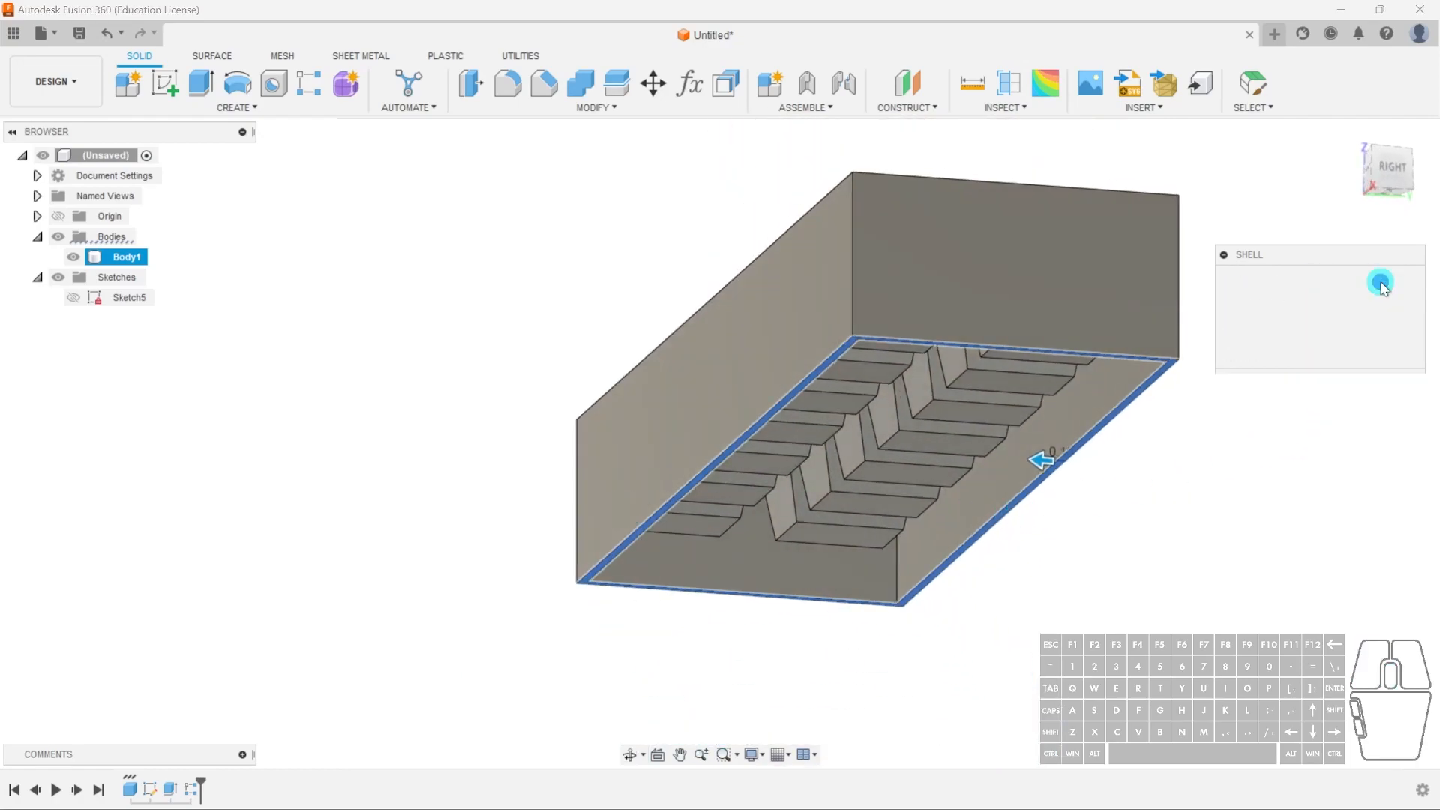
Replace the shell's face selection with the box's four side faces and bottom face, and apply an inside thickness of 0.07 in
{"action": "left_click", "coordinate": [1381, 282]}
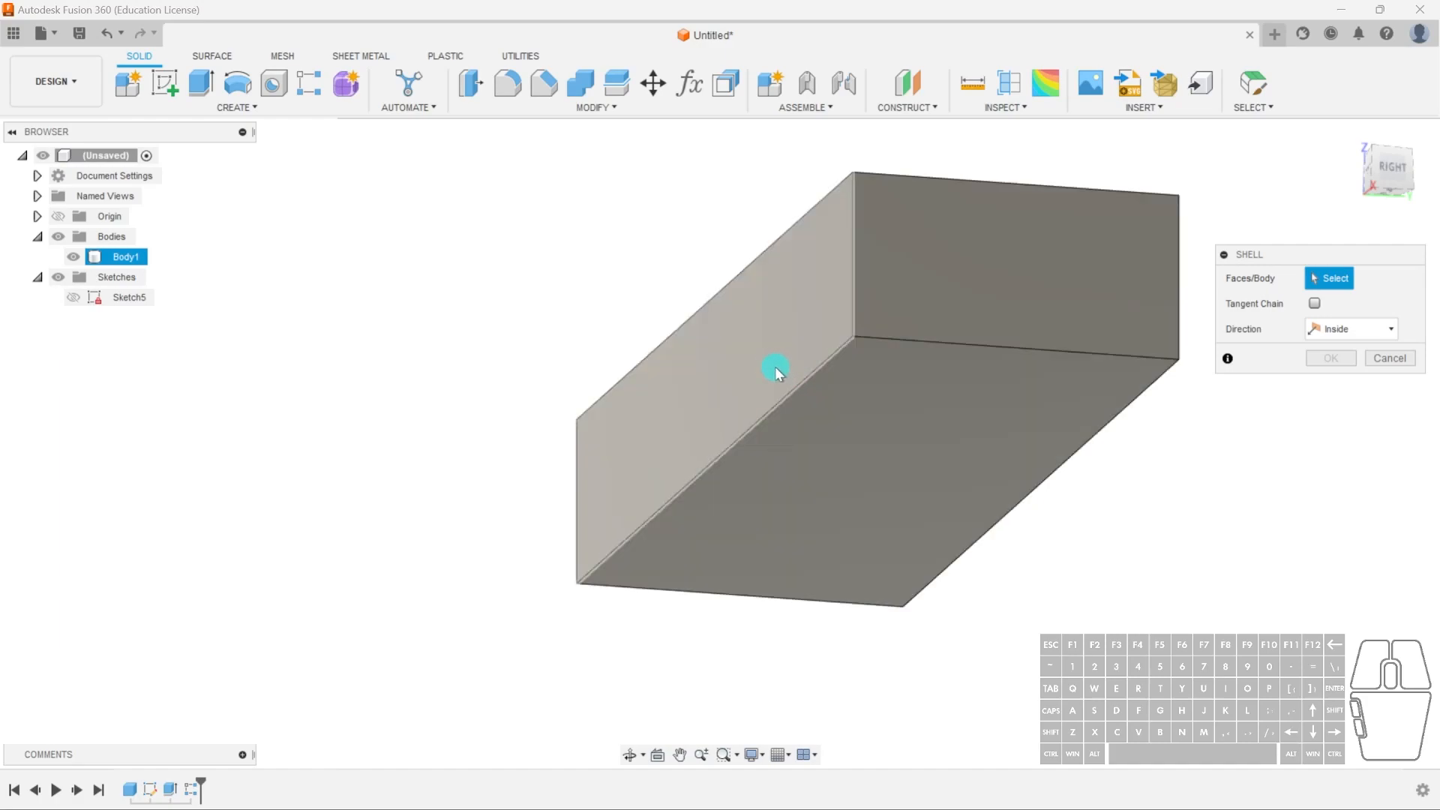
{"action": "left_click", "coordinate": [742, 371]}
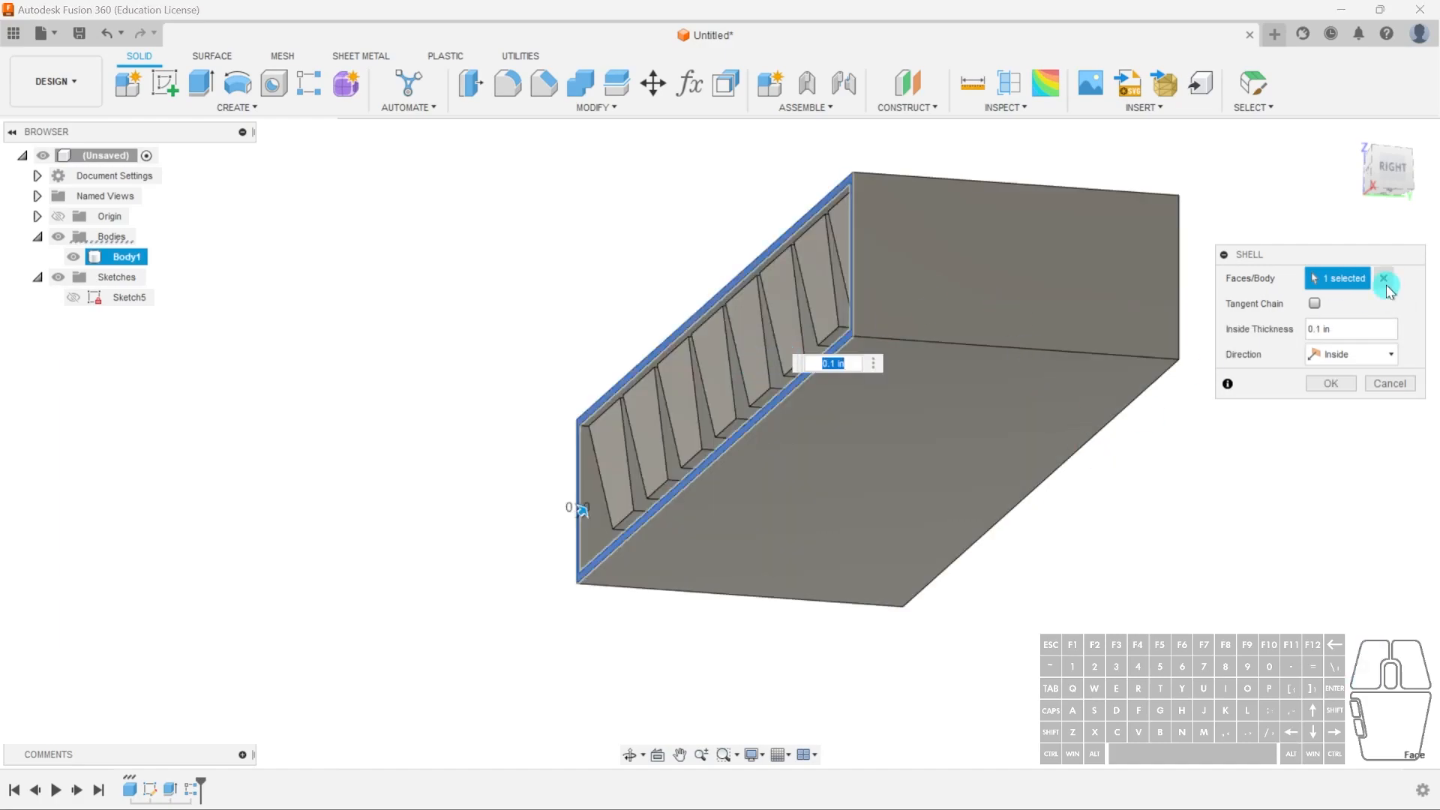
{"action": "left_click", "coordinate": [1346, 328]}
{"action": "type", "text": "0"}
{"action": "left_click", "coordinate": [1035, 269]}
{"action": "middle_click_drag", "start_coordinate": [1138, 463], "coordinate": [893, 639], "text": "shift"}
{"action": "left_click", "coordinate": [1113, 322]}
{"action": "left_click", "coordinate": [1117, 304]}
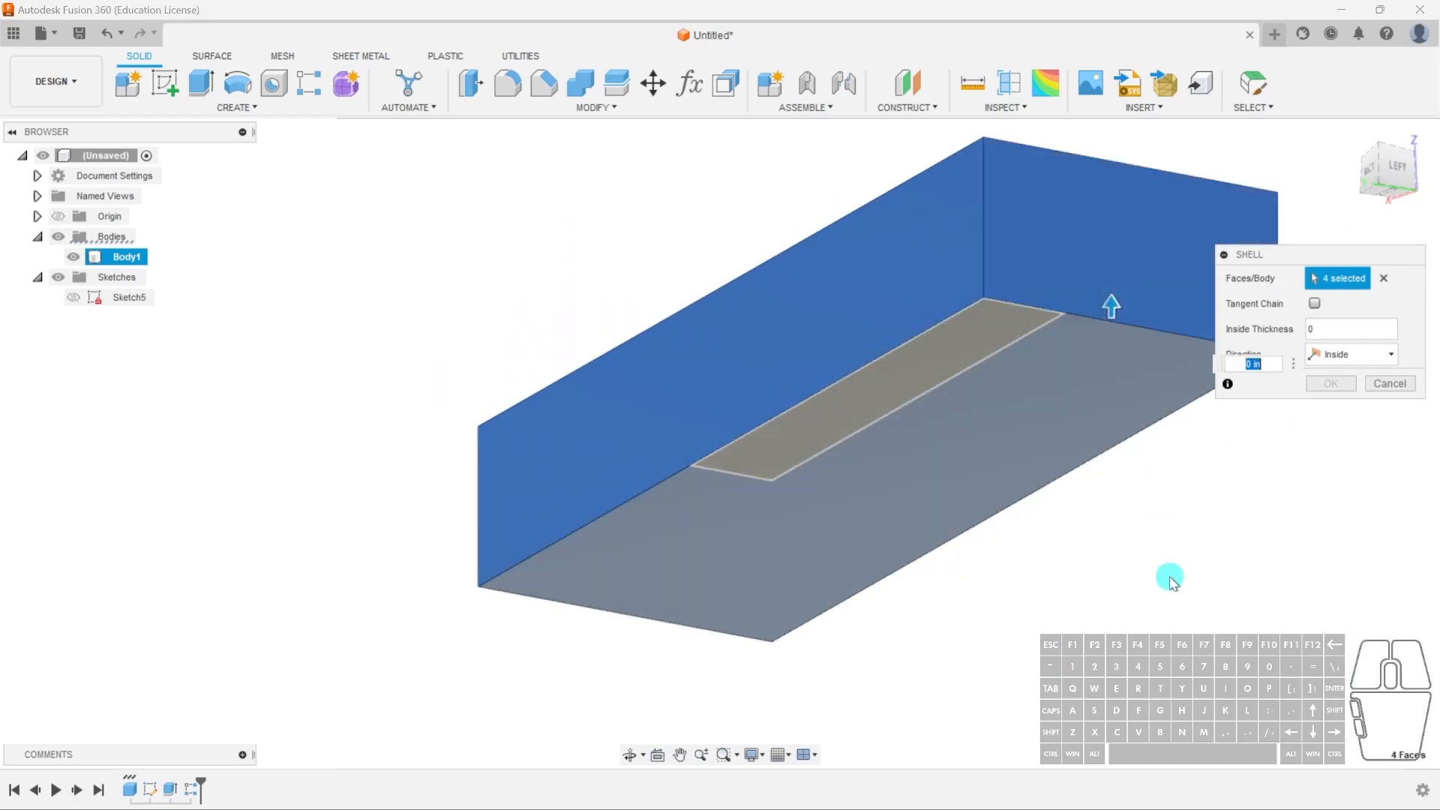
{"action": "left_click", "coordinate": [893, 529]}
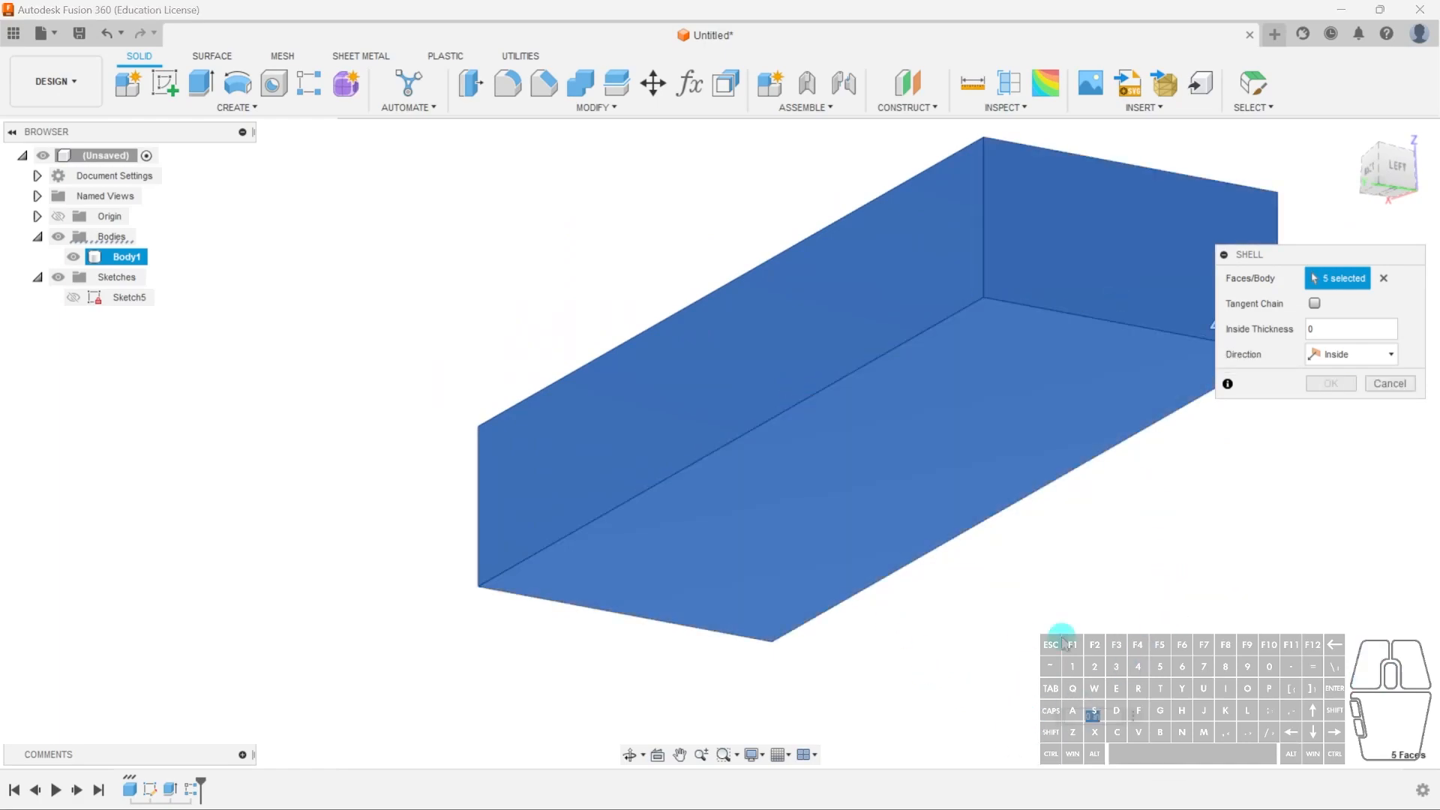
{"action": "left_click", "coordinate": [1324, 329]}
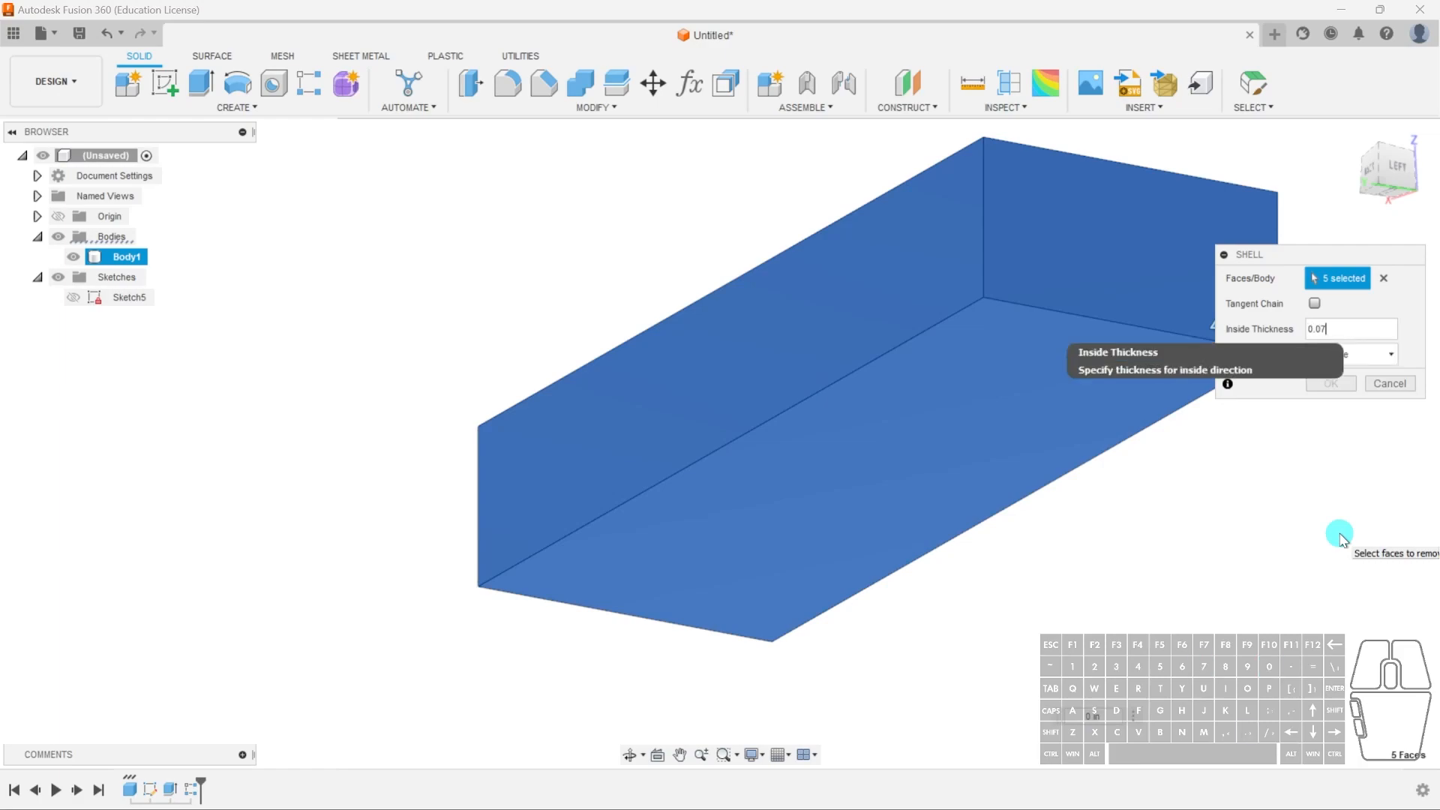
{"action": "left_click", "coordinate": [1349, 393]}
Examine the shelled tray's rim, tapered cups and the gaps between them from several angles
{"action": "middle_click_drag", "start_coordinate": [899, 492], "coordinate": [968, 549], "text": "shift"}
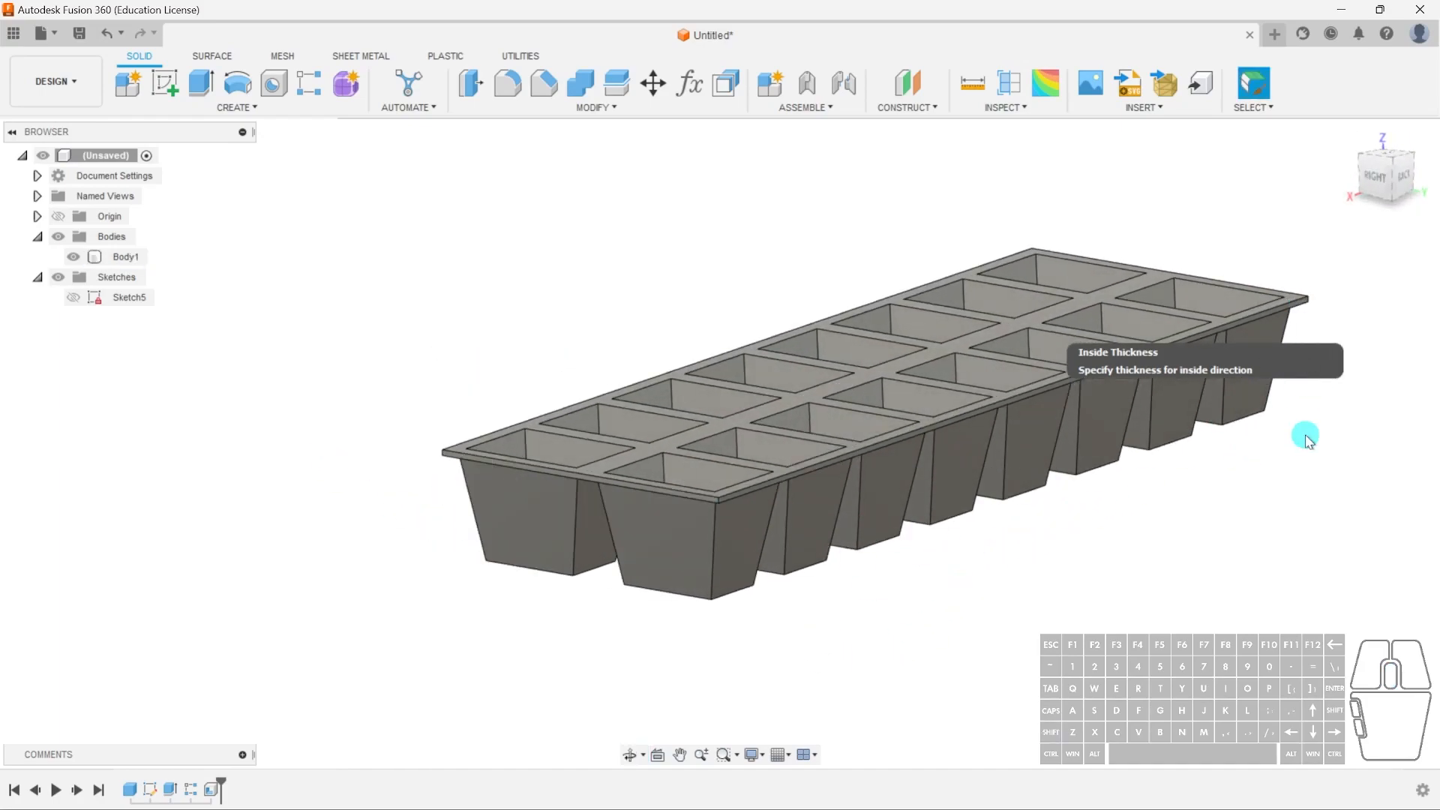
{"action": "scroll", "coordinate": [588, 501], "scroll_direction": "up", "scroll_amount": 5}
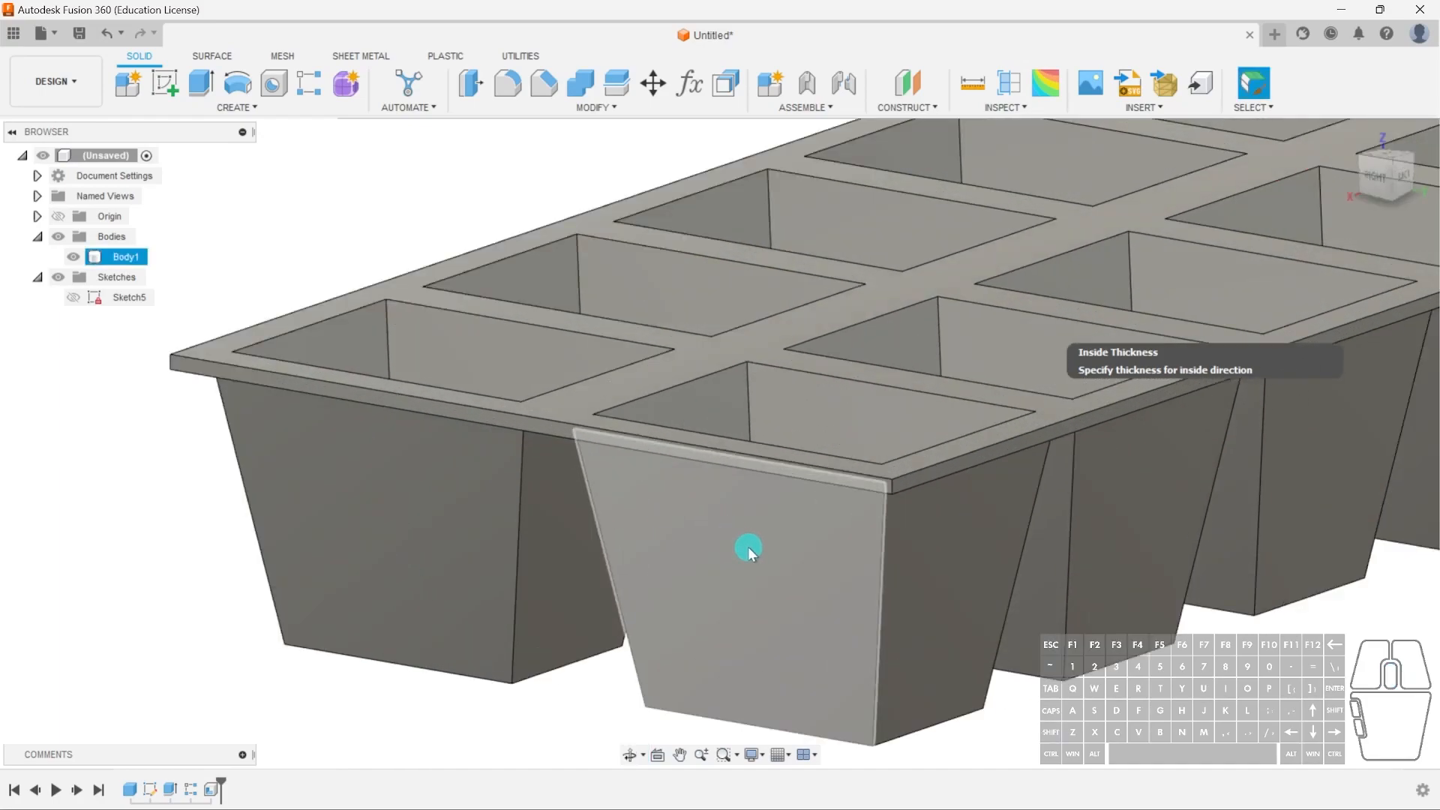
{"action": "middle_click_drag", "start_coordinate": [998, 715], "coordinate": [768, 614], "text": "shift"}
{"action": "scroll", "coordinate": [697, 543], "scroll_direction": "down", "scroll_amount": 5}
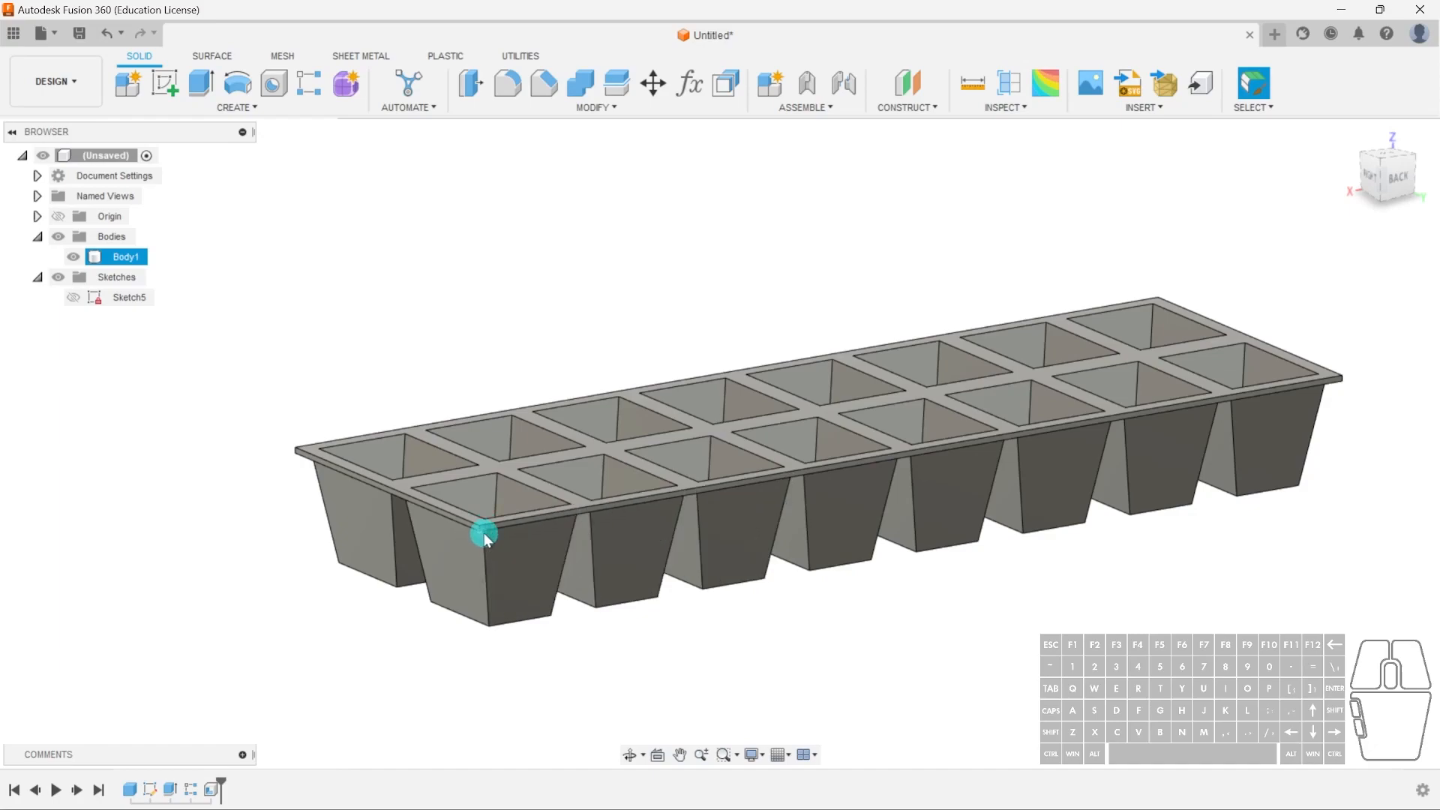
{"action": "scroll", "coordinate": [483, 537], "scroll_direction": "up", "scroll_amount": 4}
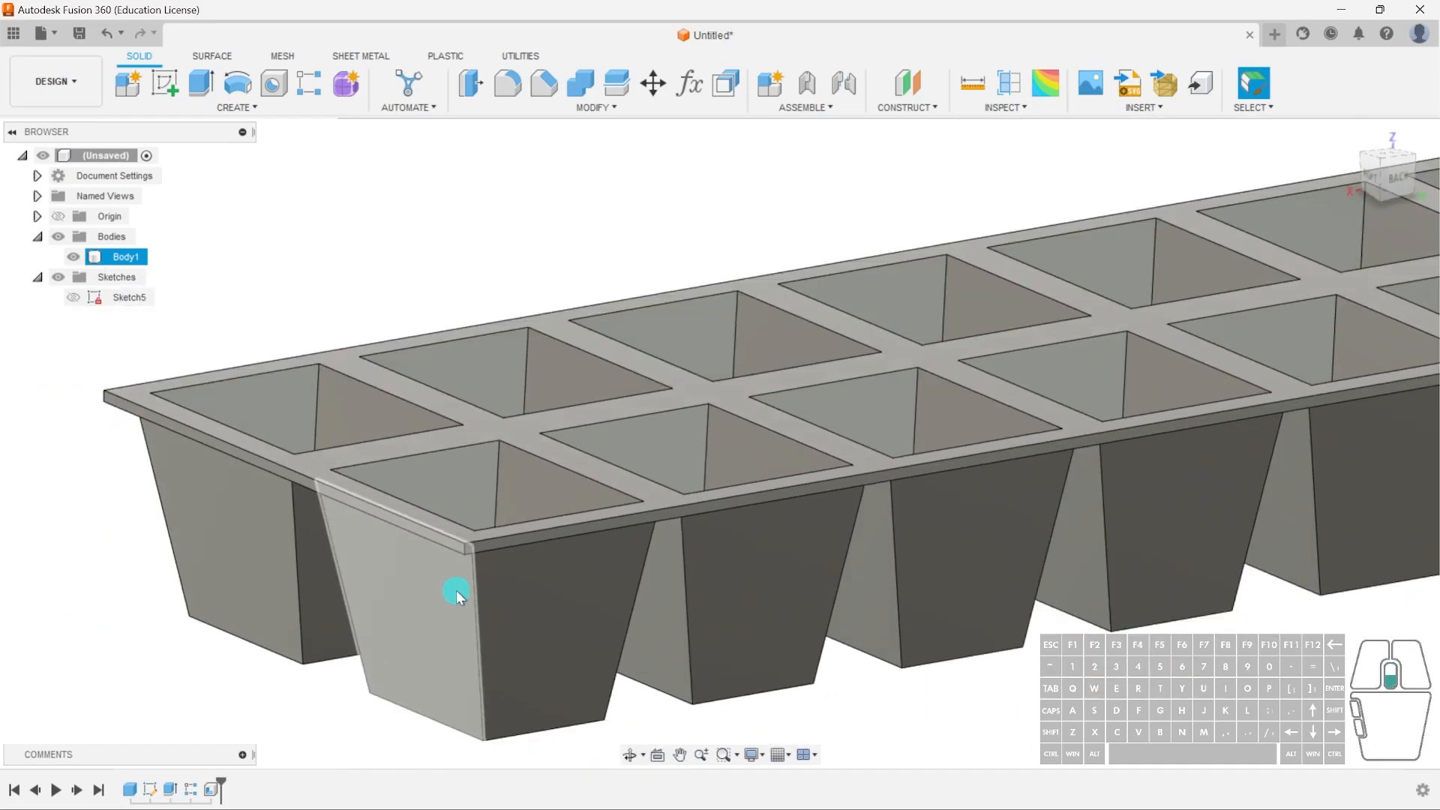
{"action": "scroll", "coordinate": [459, 593], "scroll_direction": "down", "scroll_amount": 5}
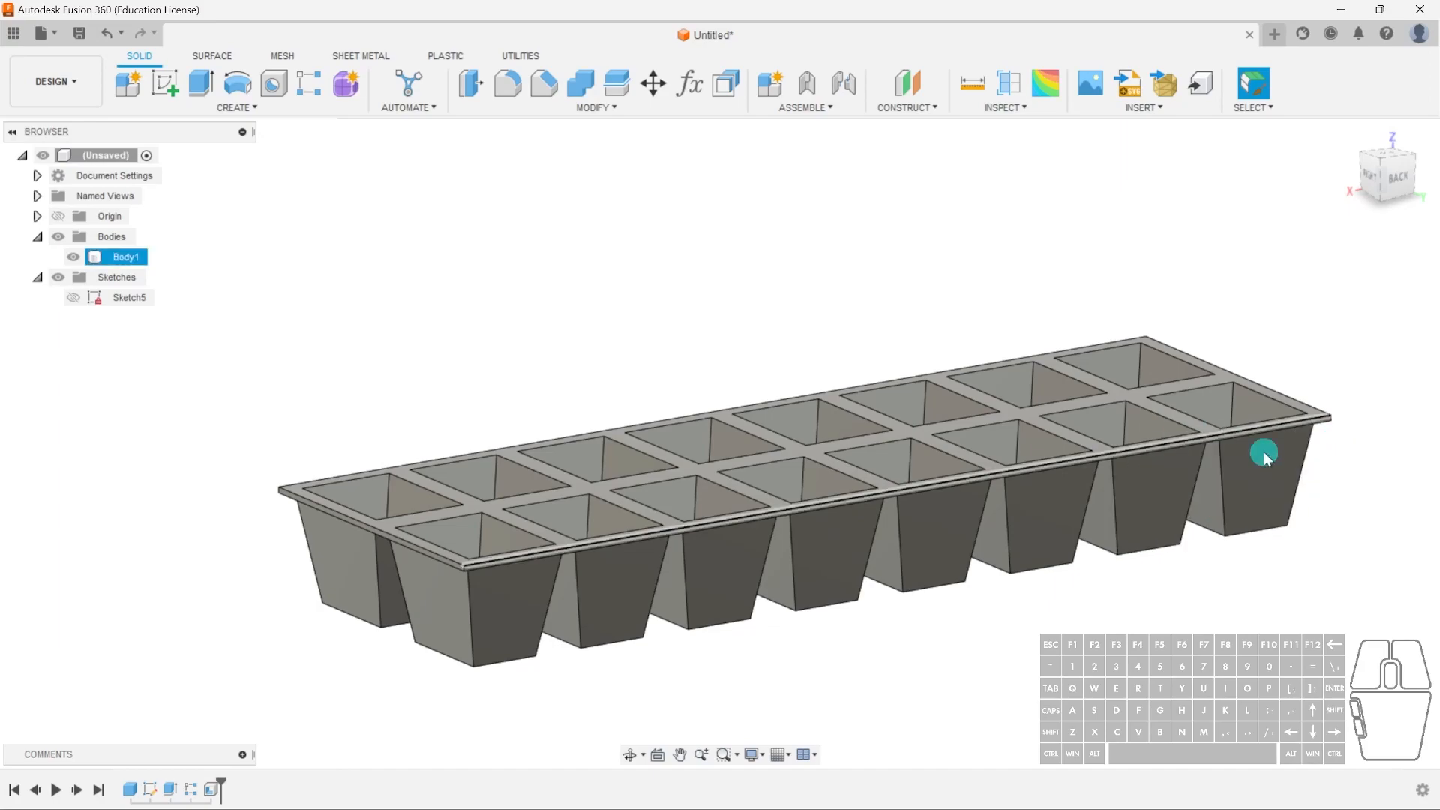
{"action": "middle_click_drag", "start_coordinate": [1083, 411], "coordinate": [669, 571], "text": "shift"}
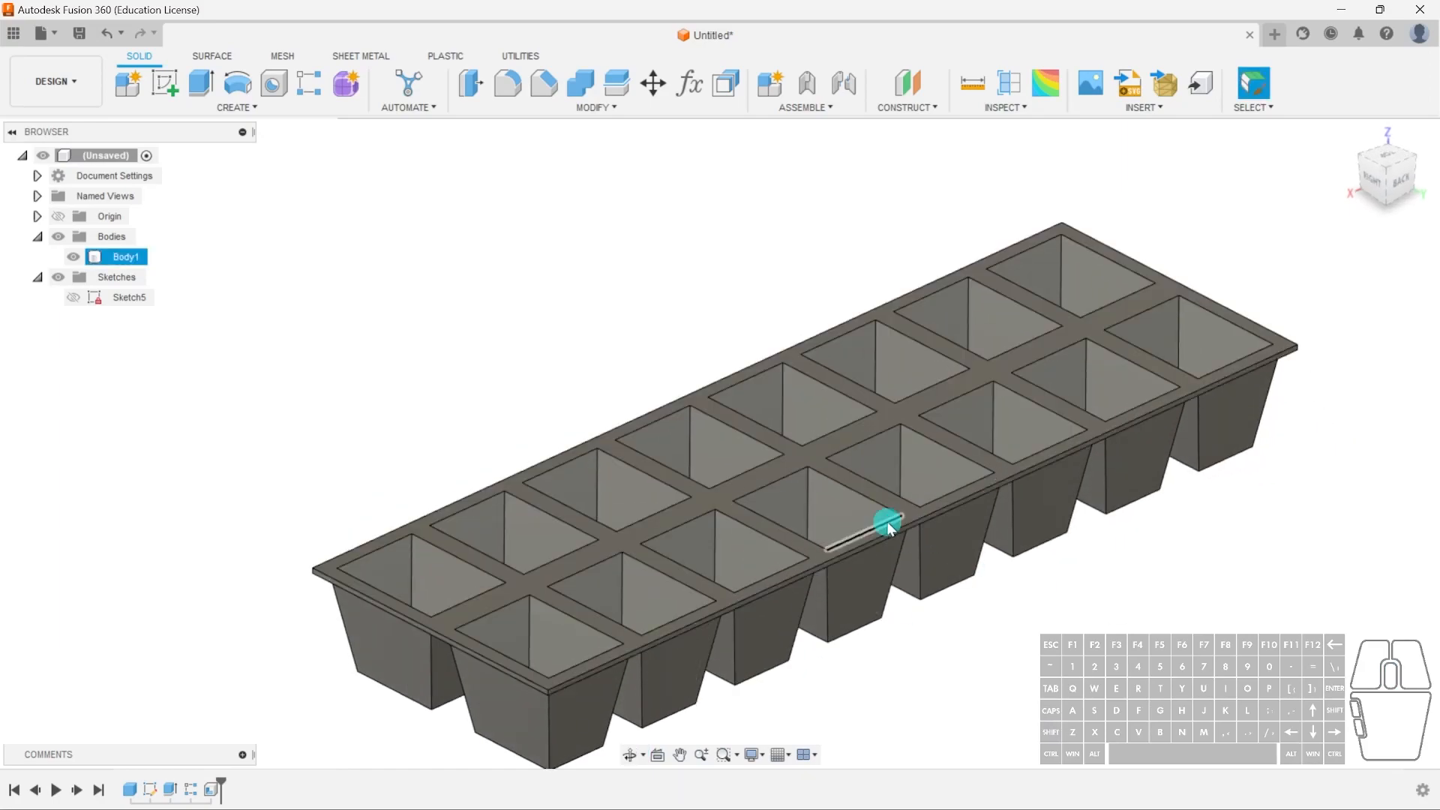
{"action": "scroll", "coordinate": [961, 434], "scroll_direction": "down", "scroll_amount": 2}
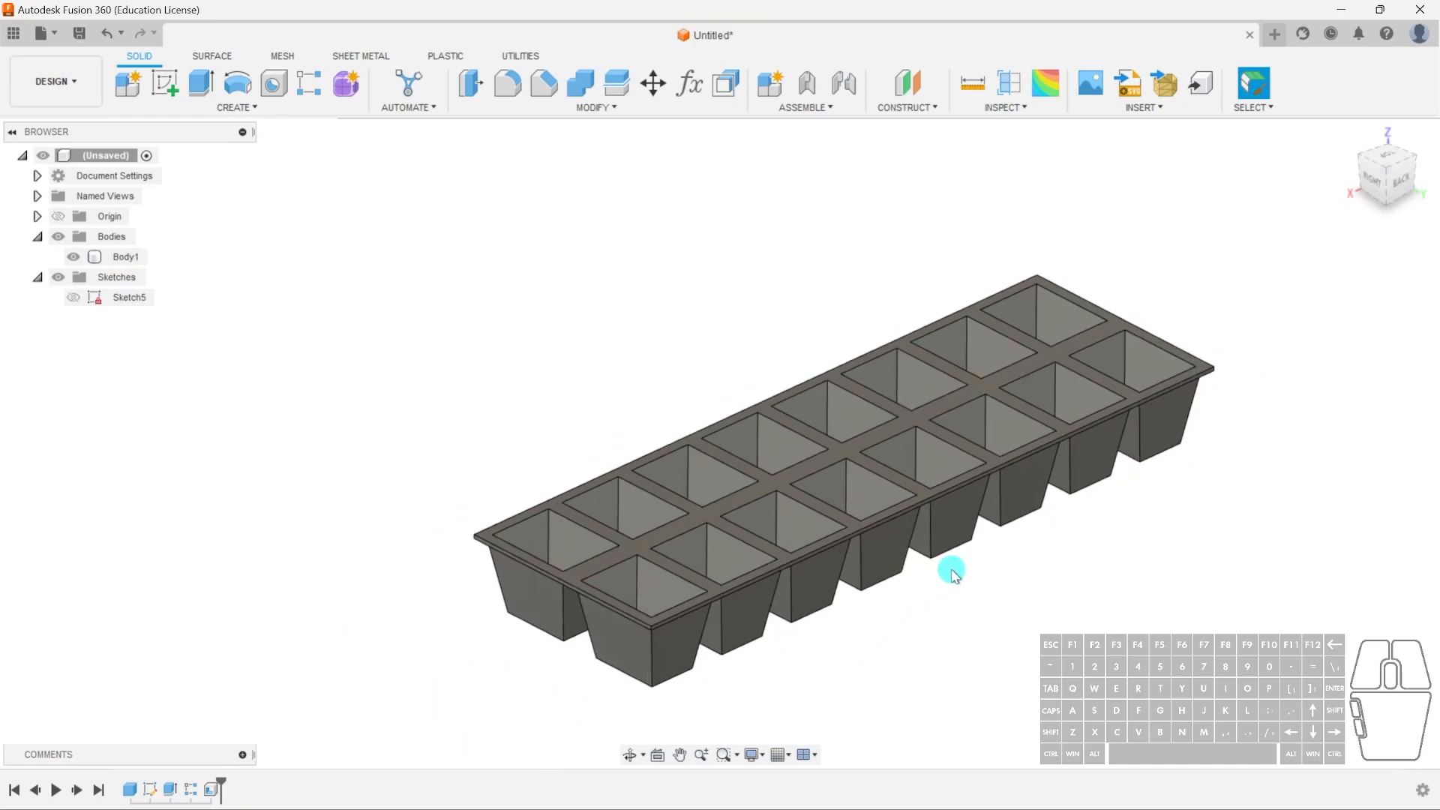
Start a fillet and select the short vertical corner edges at both ends of the rim's short side
{"action": "left_click", "coordinate": [685, 639]}
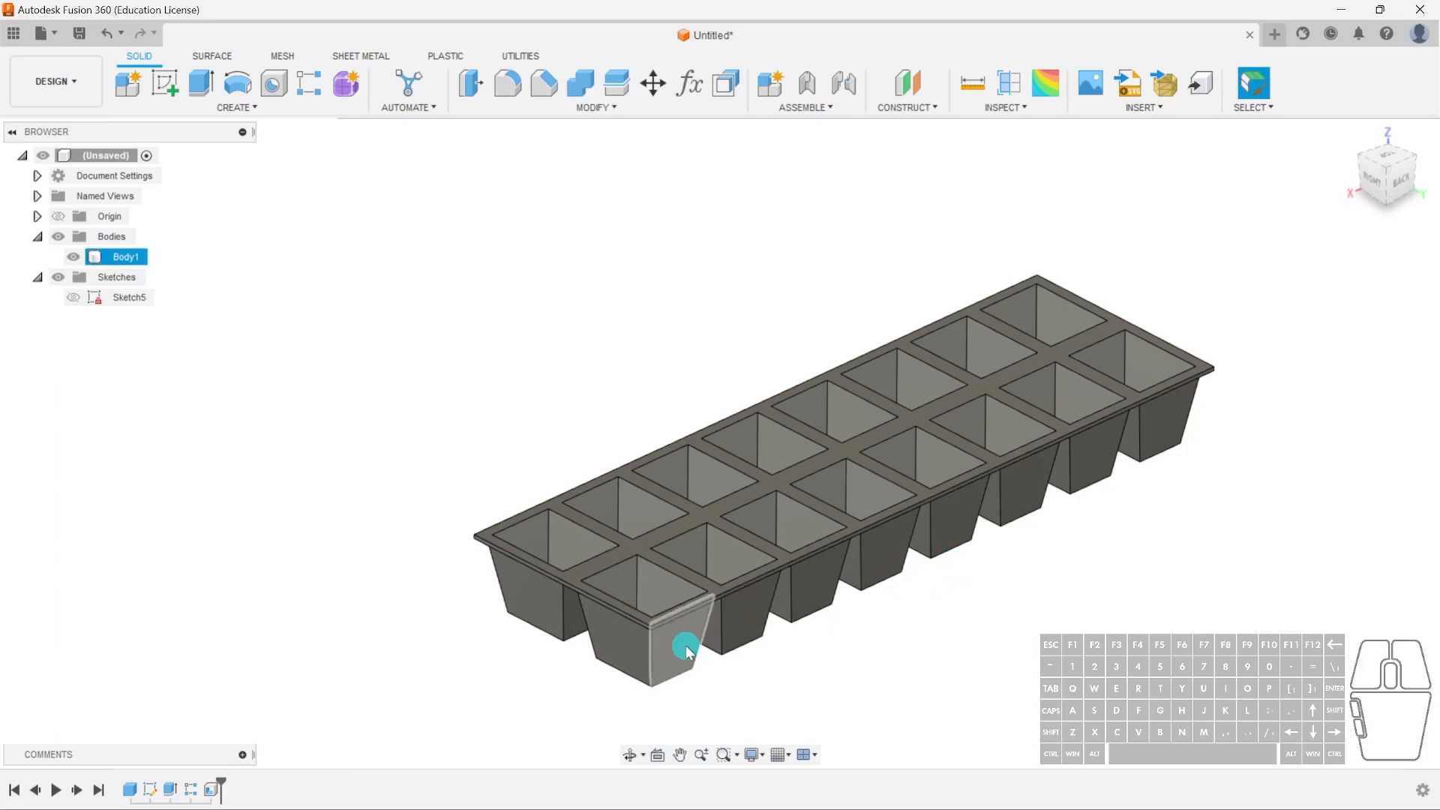
{"action": "scroll", "coordinate": [667, 643], "scroll_direction": "up", "scroll_amount": 3}
{"action": "scroll", "coordinate": [636, 578], "scroll_direction": "up", "scroll_amount": 2}
{"action": "scroll", "coordinate": [636, 577], "scroll_direction": "up", "scroll_amount": 2}
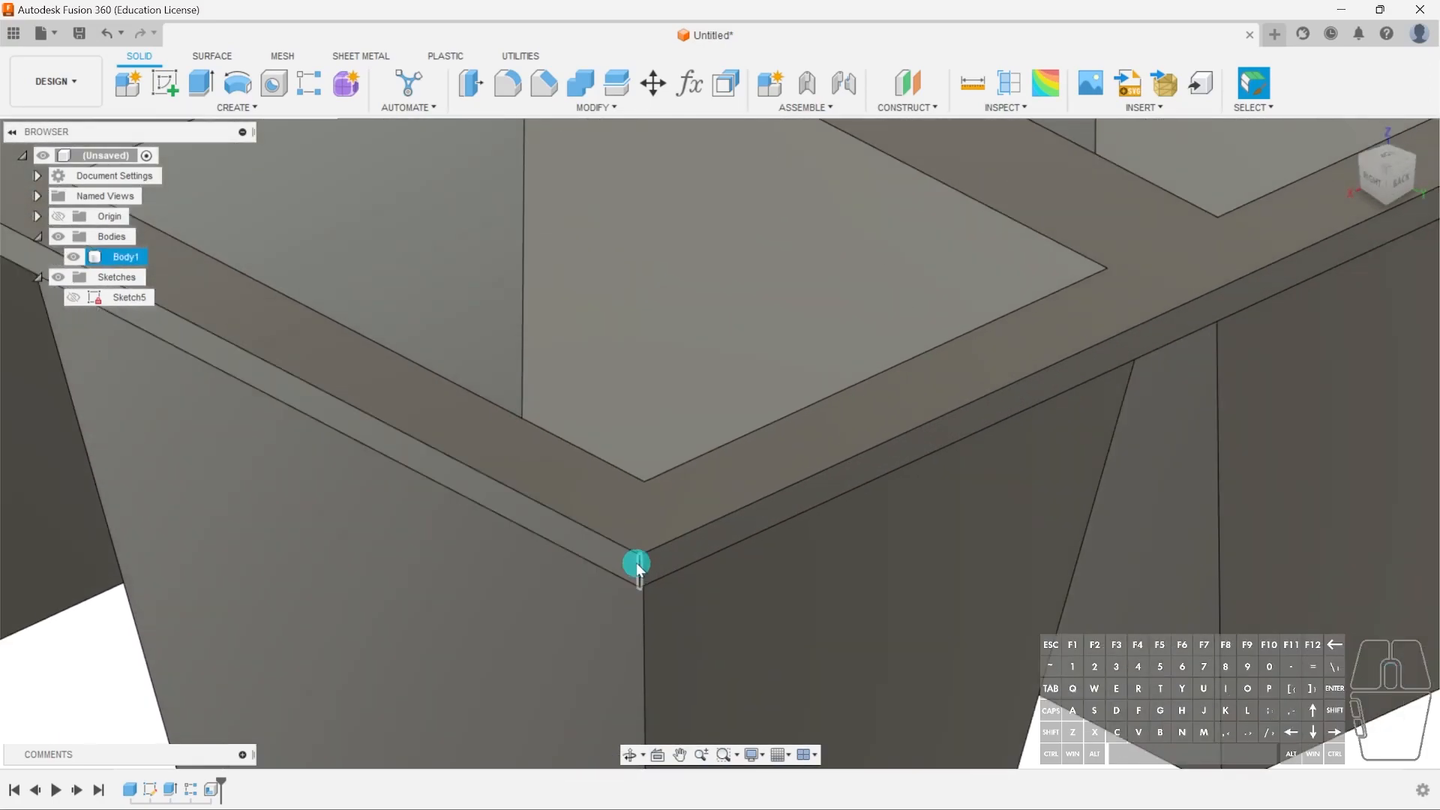
{"action": "scroll", "coordinate": [649, 594], "scroll_direction": "down", "scroll_amount": 2}
{"action": "key", "text": "f"}
{"action": "scroll", "coordinate": [645, 582], "scroll_direction": "up", "scroll_amount": 2}
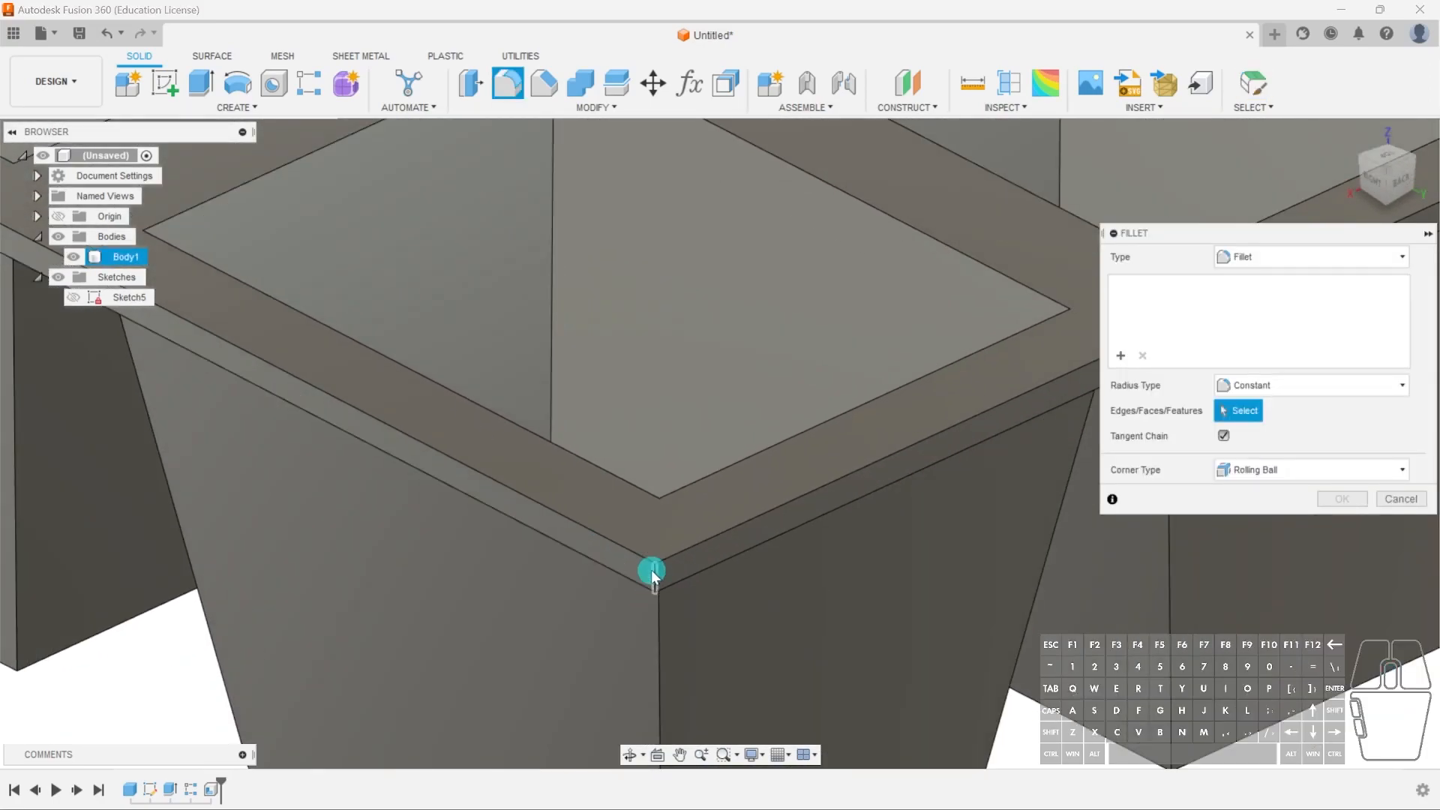
{"action": "left_click", "coordinate": [657, 578]}
{"action": "scroll", "coordinate": [272, 514], "scroll_direction": "down", "scroll_amount": 3}
{"action": "middle_click_drag", "start_coordinate": [311, 518], "coordinate": [946, 667]}
{"action": "left_click", "coordinate": [428, 353]}
Add the two remaining vertical corner edges of the rim to the fillet selection
{"action": "middle_click_drag", "start_coordinate": [974, 284], "coordinate": [583, 387]}
{"action": "scroll", "coordinate": [407, 593], "scroll_direction": "down", "scroll_amount": 2}
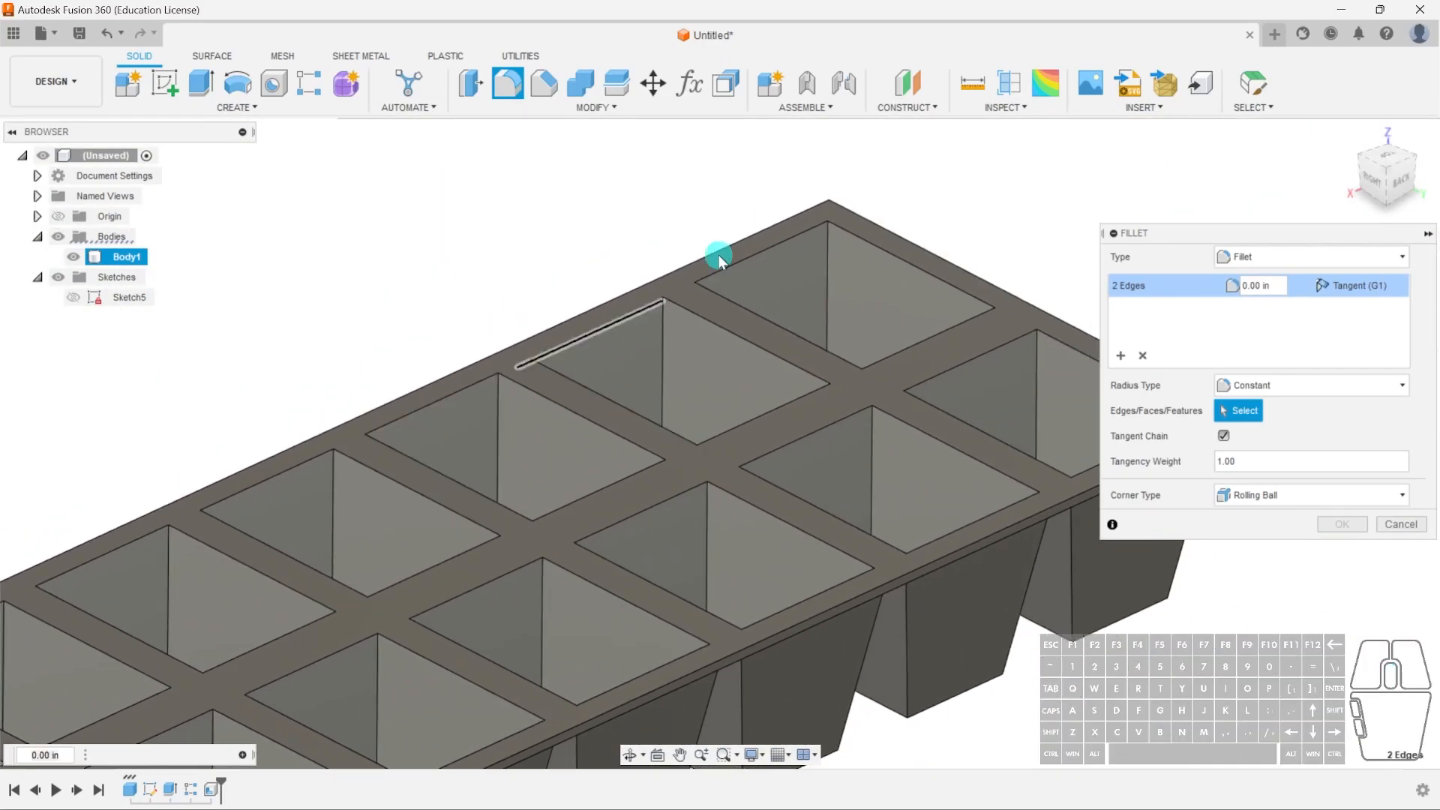
{"action": "scroll", "coordinate": [847, 142], "scroll_direction": "up", "scroll_amount": 2}
{"action": "middle_click_drag", "start_coordinate": [869, 245], "coordinate": [542, 260], "text": "shift"}
{"action": "scroll", "coordinate": [910, 312], "scroll_direction": "up", "scroll_amount": 4}
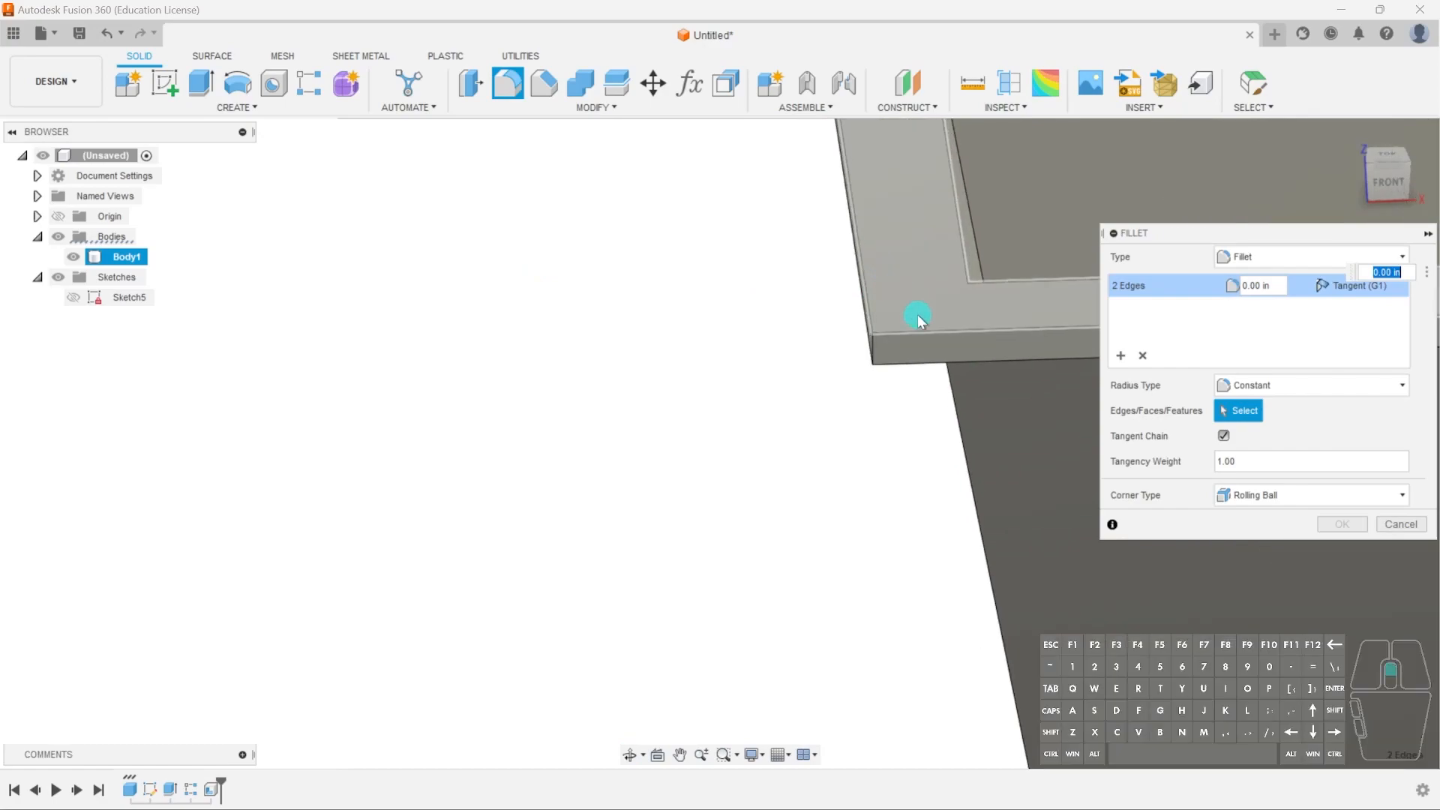
{"action": "left_click", "coordinate": [826, 368]}
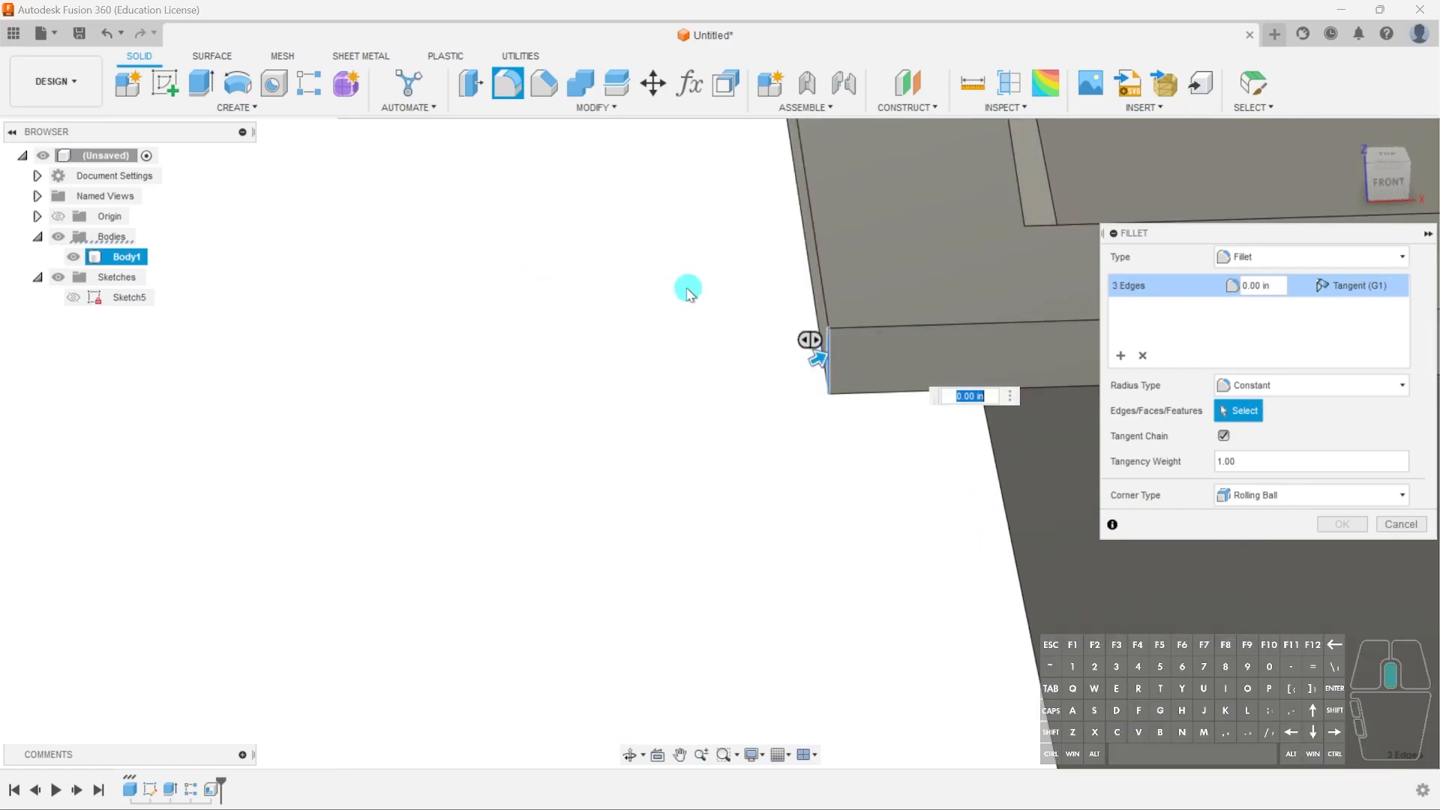
{"action": "middle_click_drag", "start_coordinate": [680, 282], "coordinate": [916, 566]}
{"action": "scroll", "coordinate": [916, 566], "scroll_direction": "down", "scroll_amount": 3}
{"action": "middle_click_drag", "start_coordinate": [555, 484], "coordinate": [850, 559], "text": "shift"}
{"action": "scroll", "coordinate": [494, 337], "scroll_direction": "up", "scroll_amount": 2}
{"action": "left_click", "coordinate": [552, 321]}
{"action": "scroll", "coordinate": [632, 442], "scroll_direction": "down", "scroll_amount": 5}
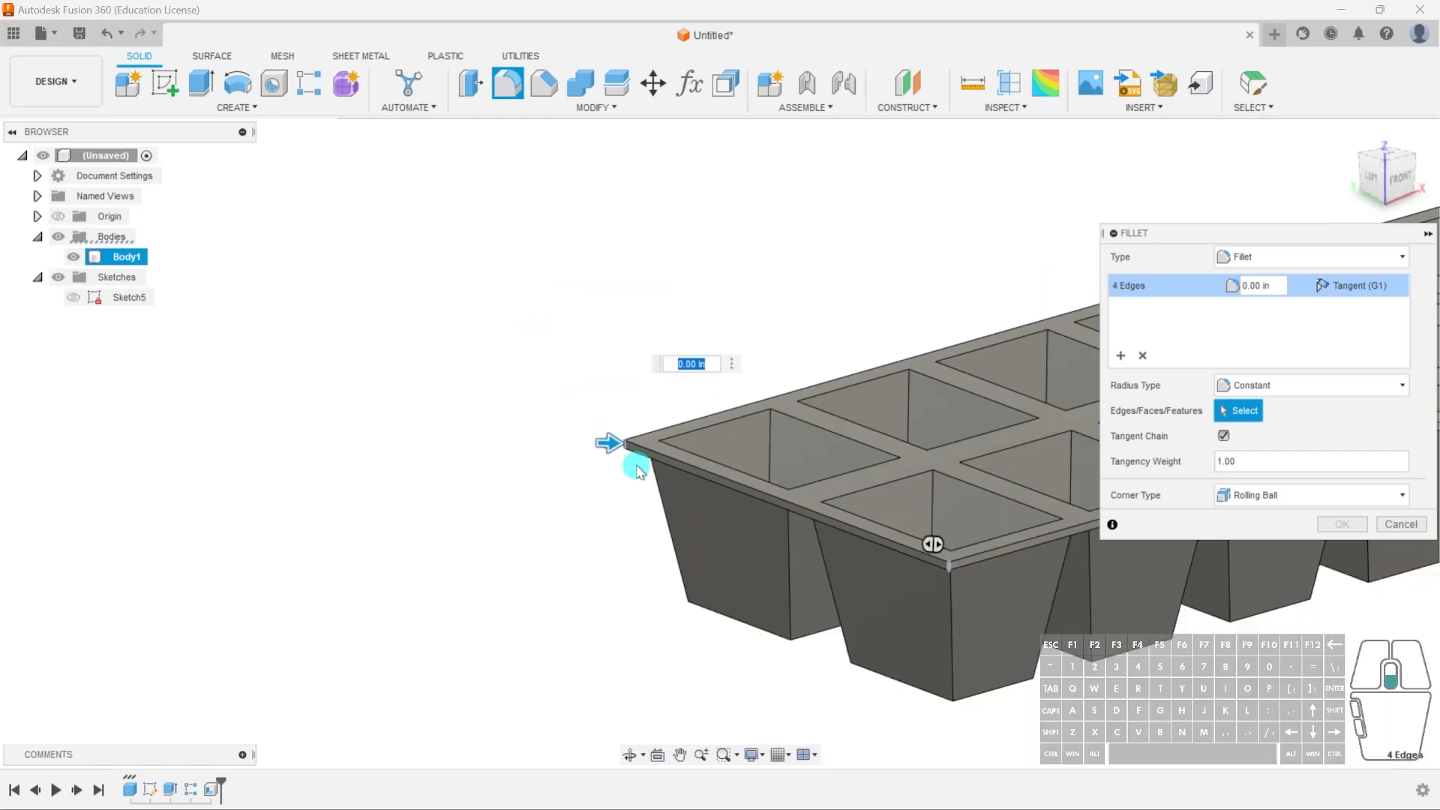
{"action": "middle_click_drag", "start_coordinate": [909, 465], "coordinate": [242, 495]}
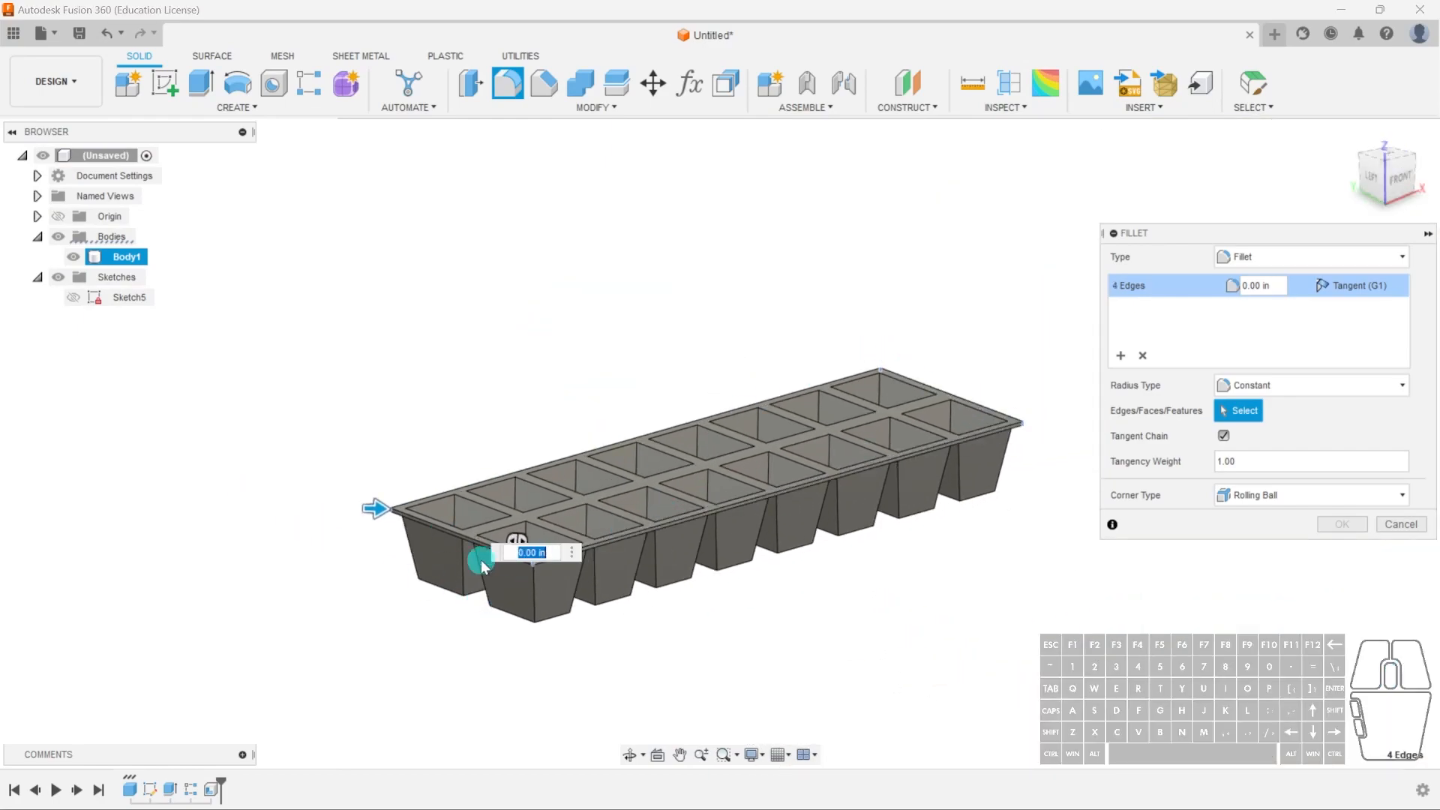
Set the radius of the four rim corner fillets to 0.4 in and complete the fillet
{"action": "left_click", "coordinate": [1260, 288]}
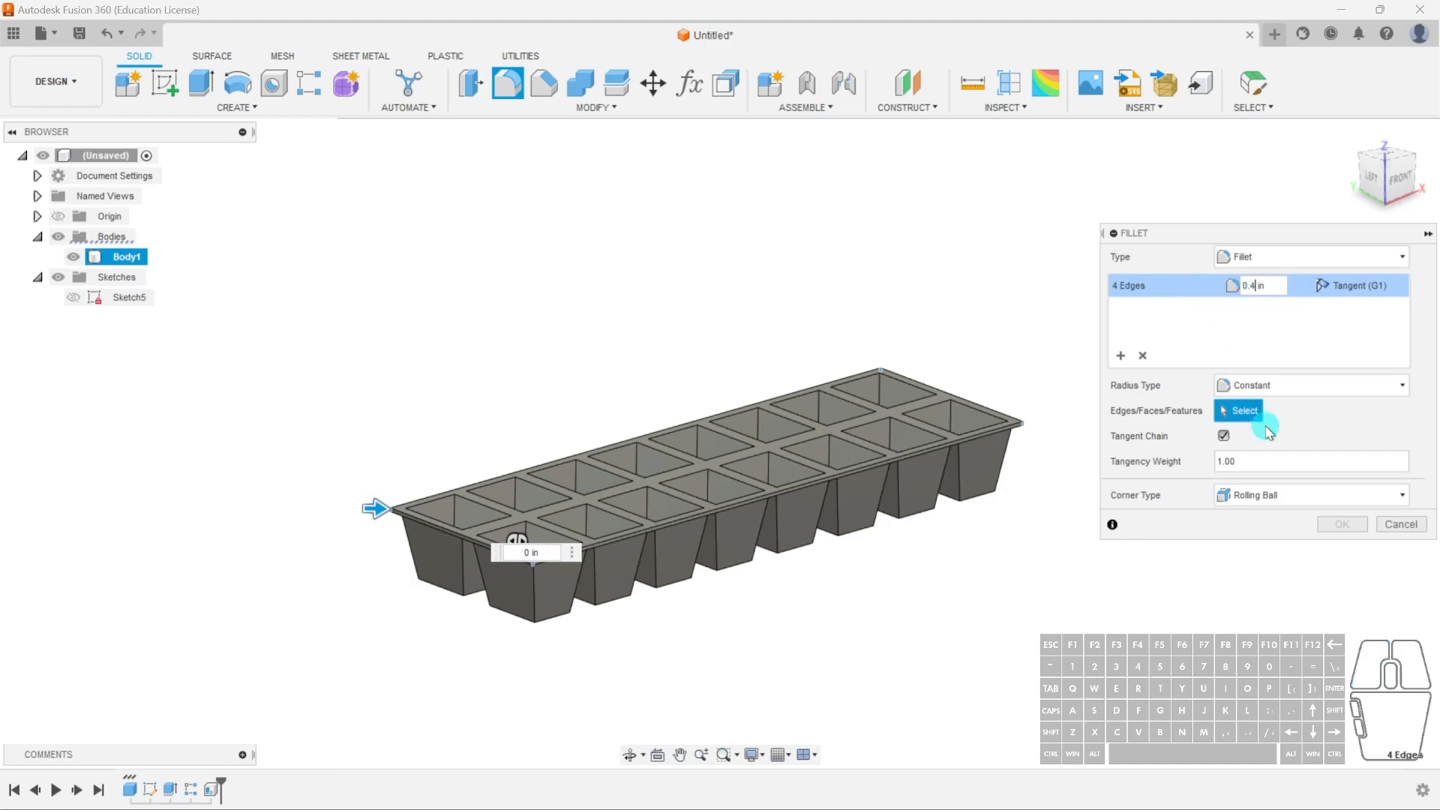
{"action": "scroll", "coordinate": [331, 556], "scroll_direction": "up", "scroll_amount": 4}
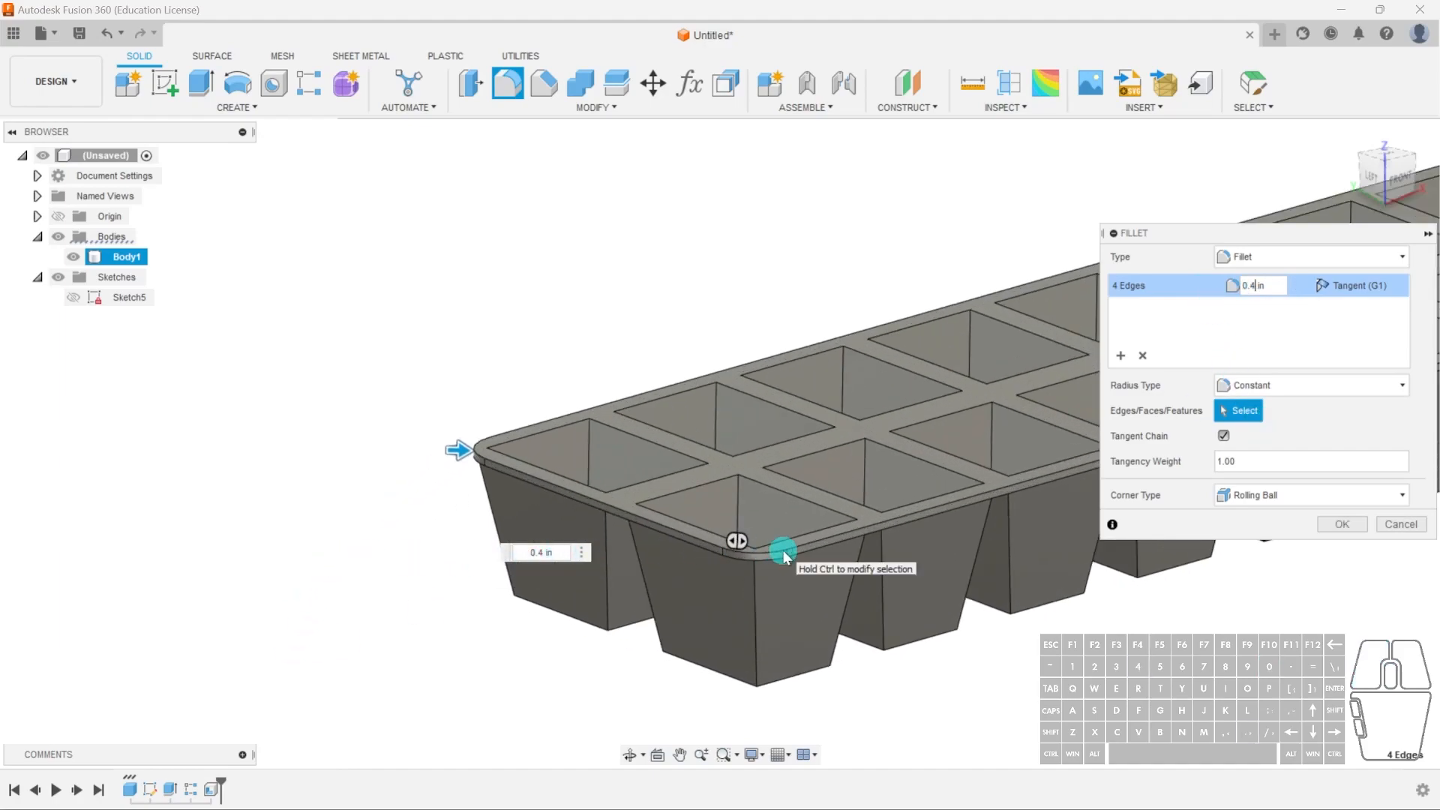
{"action": "left_click", "coordinate": [1342, 525]}
Examine the tray's rounded rim corners, the cups' outer walls and the underside from several angles
{"action": "middle_click_drag", "start_coordinate": [1099, 584], "coordinate": [1200, 577], "text": "shift"}
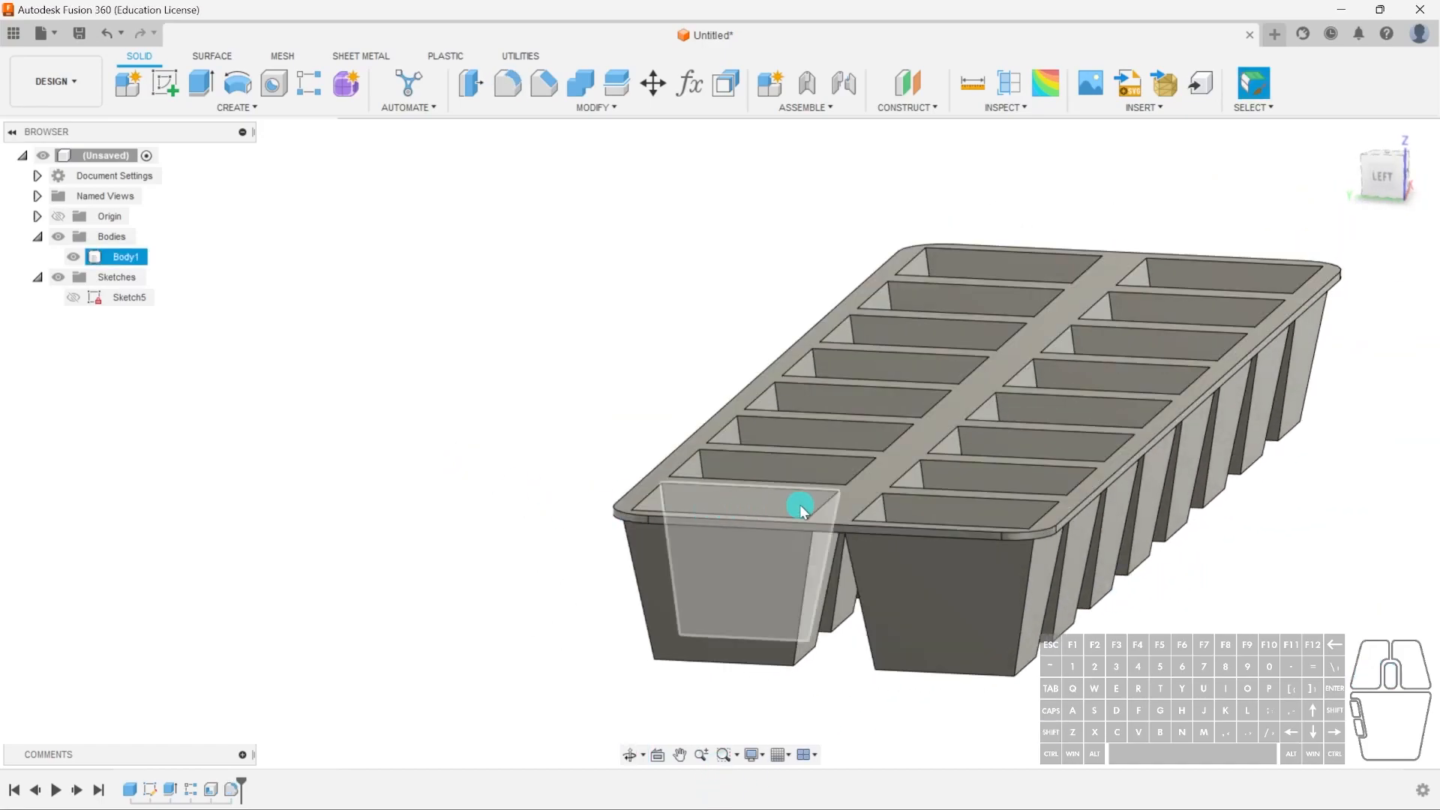
{"action": "middle_click_drag", "start_coordinate": [733, 437], "coordinate": [922, 453], "text": "shift"}
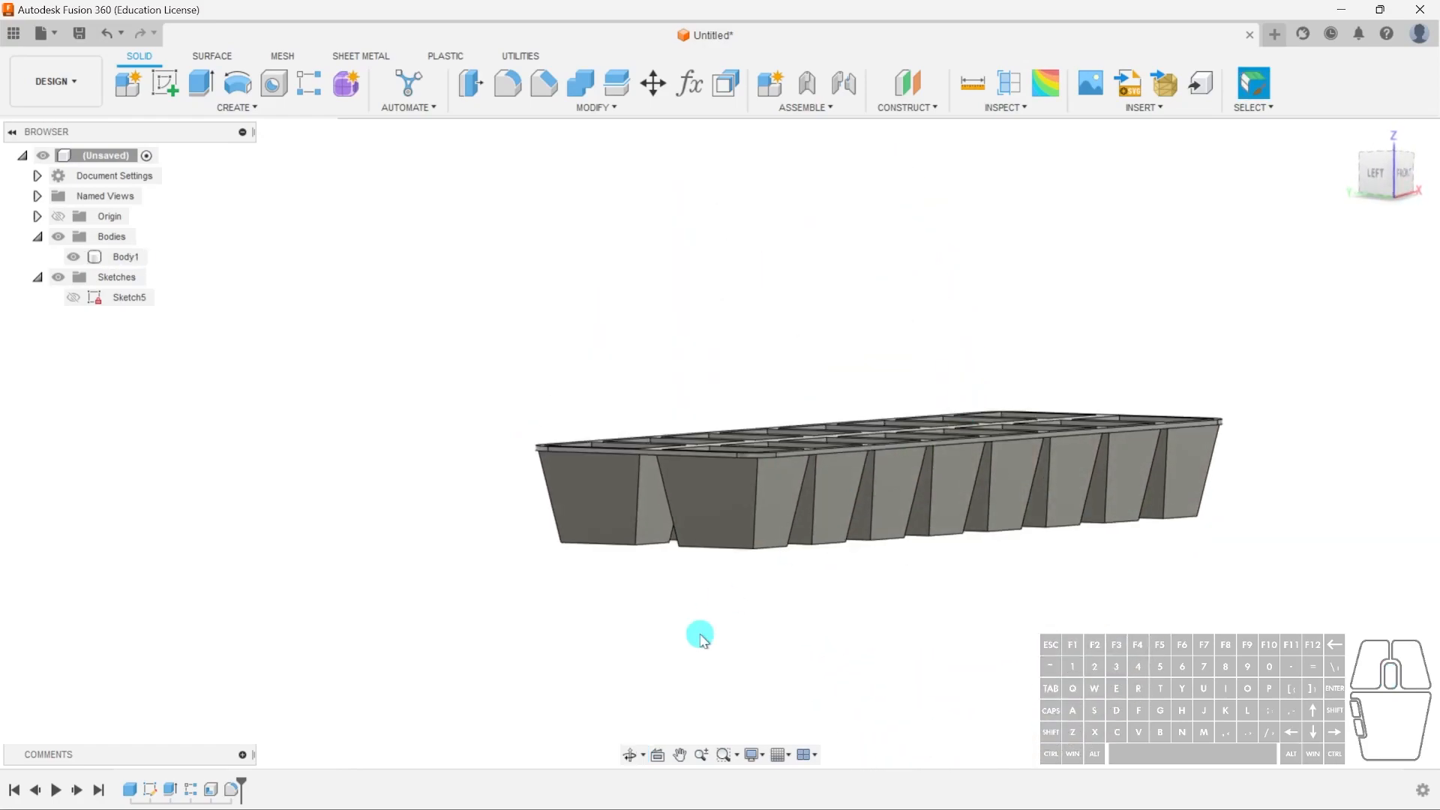
{"action": "middle_click_drag", "start_coordinate": [700, 636], "coordinate": [780, 592], "text": "shift"}
{"action": "middle_click_drag", "start_coordinate": [1109, 610], "coordinate": [943, 611]}
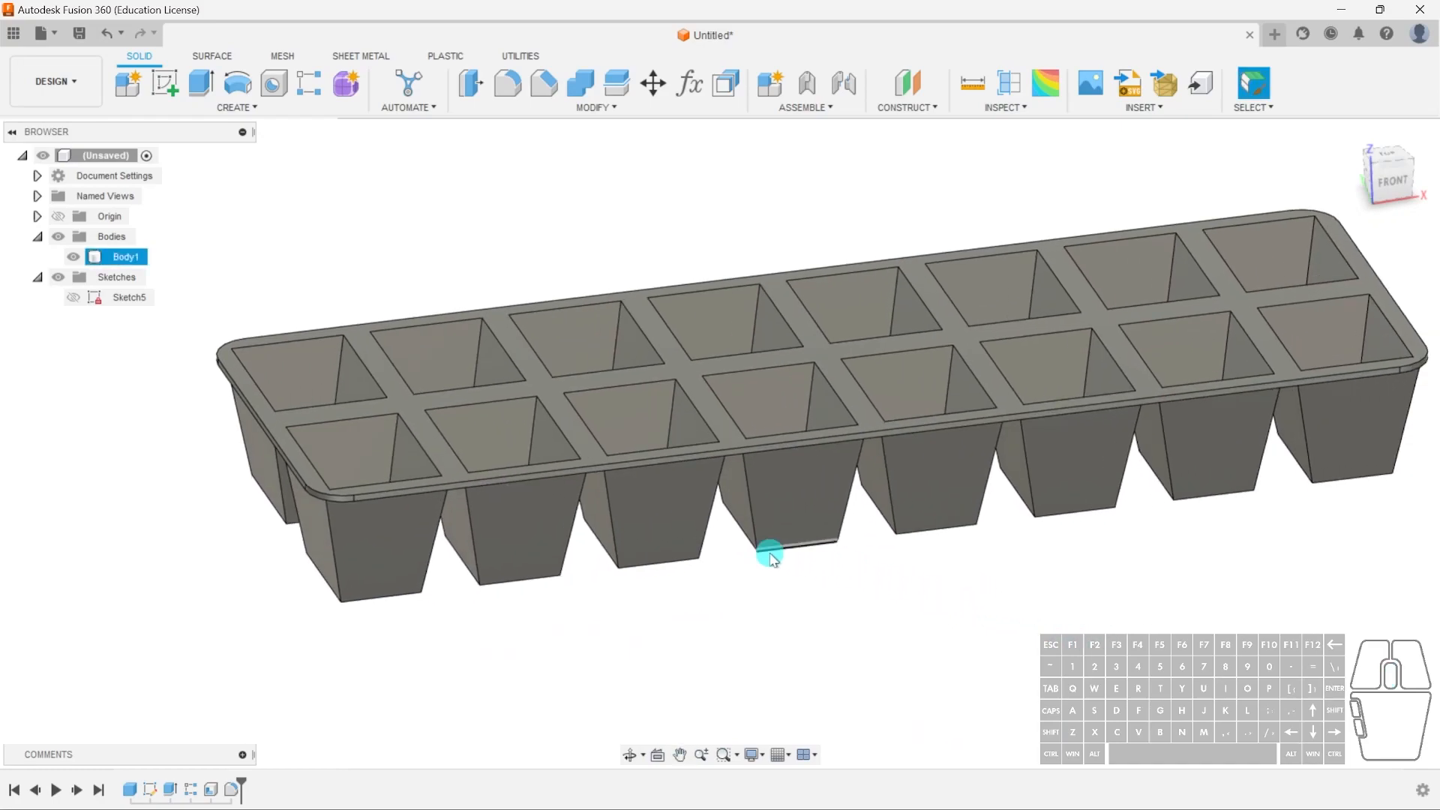
{"action": "middle_click_drag", "start_coordinate": [553, 611], "coordinate": [582, 563], "text": "shift"}
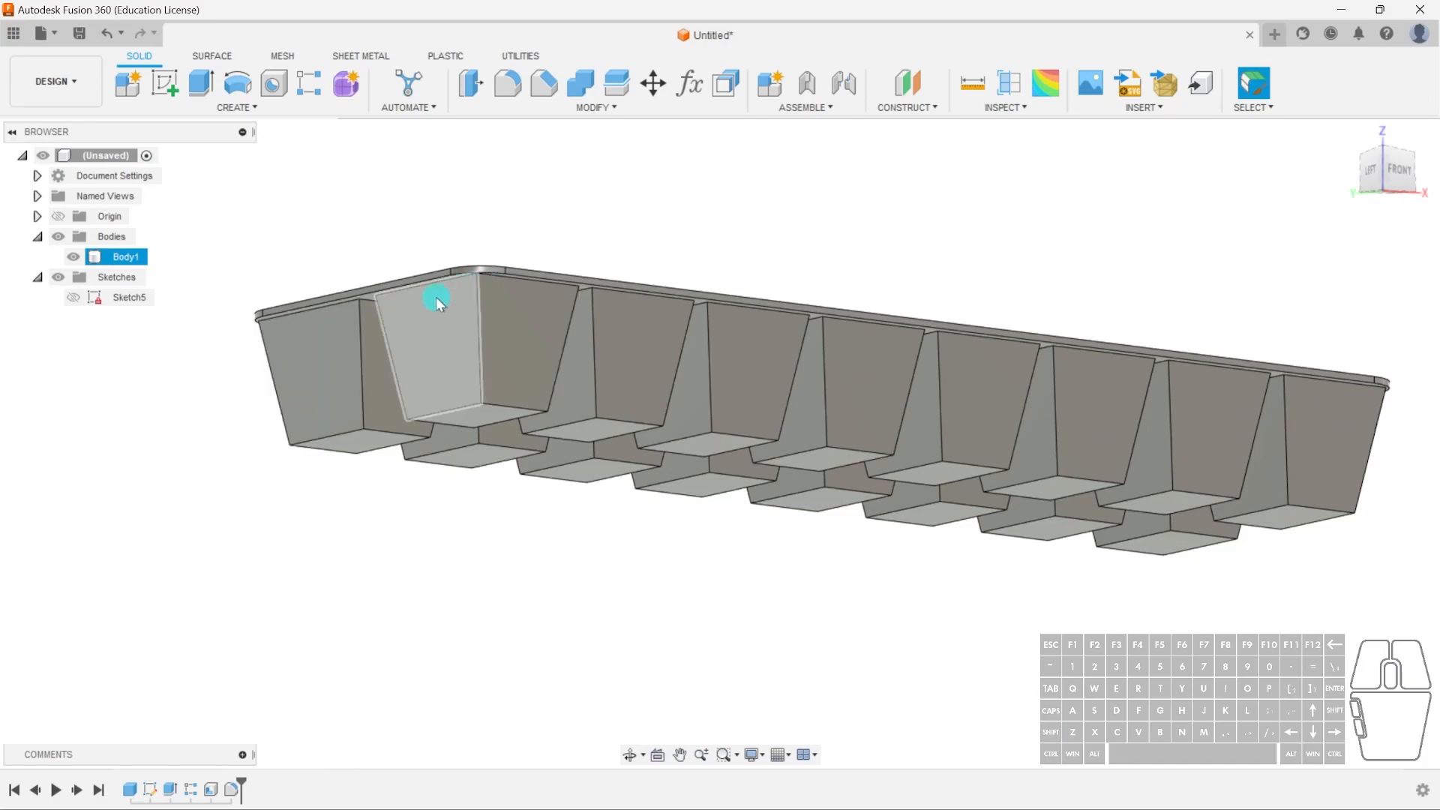
{"action": "middle_click_drag", "start_coordinate": [386, 289], "coordinate": [491, 575], "text": "shift"}
{"action": "scroll", "coordinate": [465, 450], "scroll_direction": "up", "scroll_amount": 8}
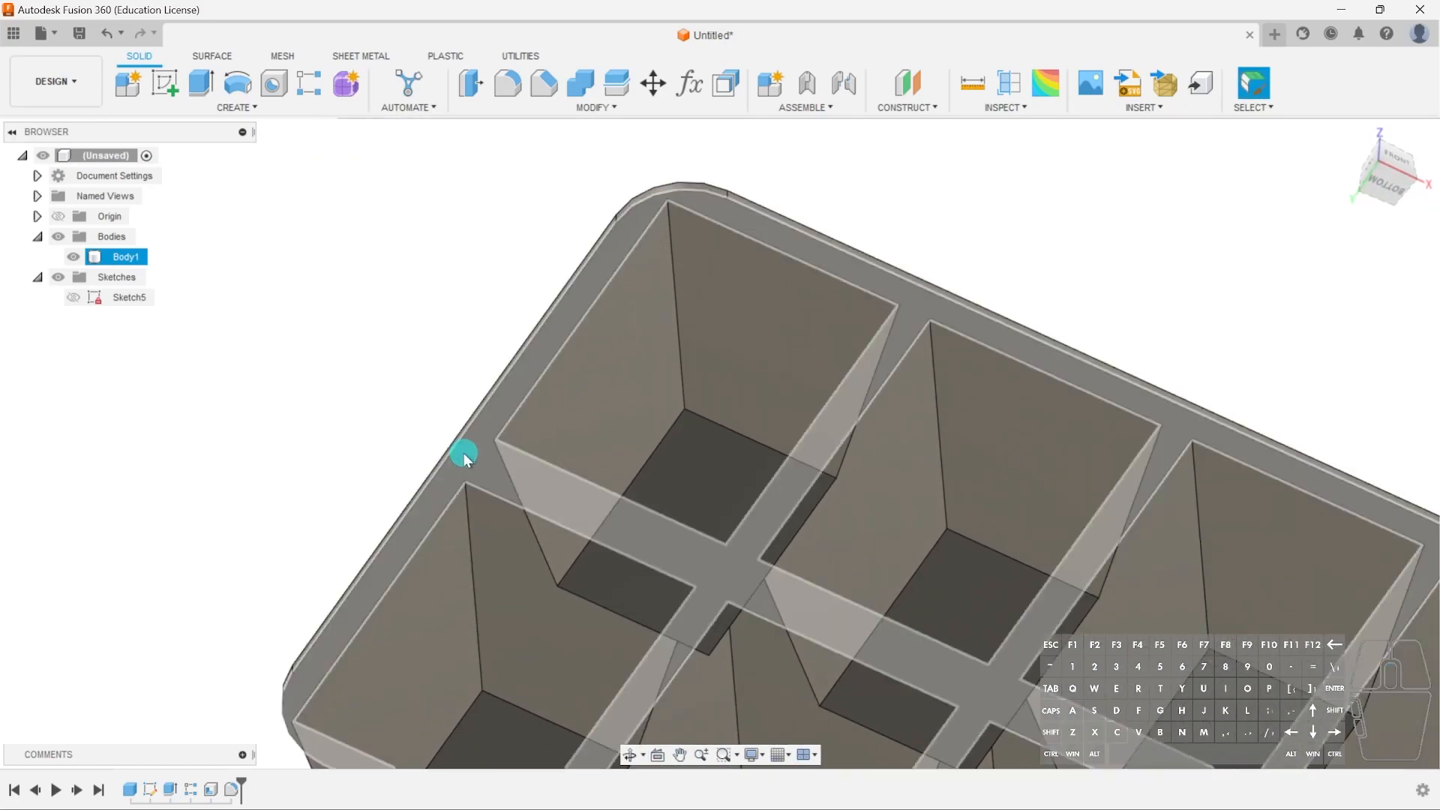
Examine the whole tray and the rounded rim corners at its short end from below and from the side
{"action": "scroll", "coordinate": [414, 569], "scroll_direction": "down", "scroll_amount": 7}
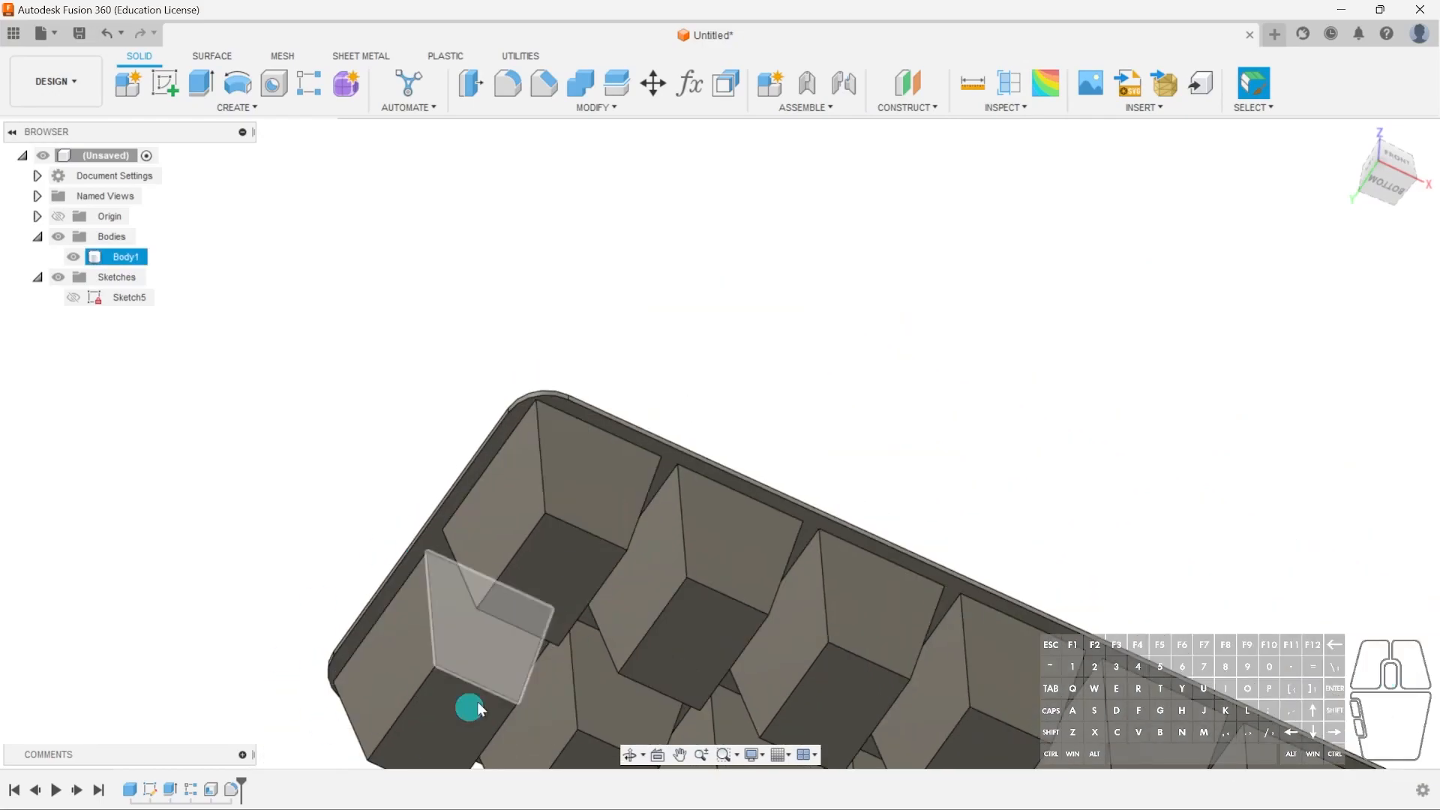
{"action": "scroll", "coordinate": [553, 579], "scroll_direction": "down", "scroll_amount": 5}
{"action": "middle_click_drag", "start_coordinate": [666, 650], "coordinate": [649, 621], "text": "shift"}
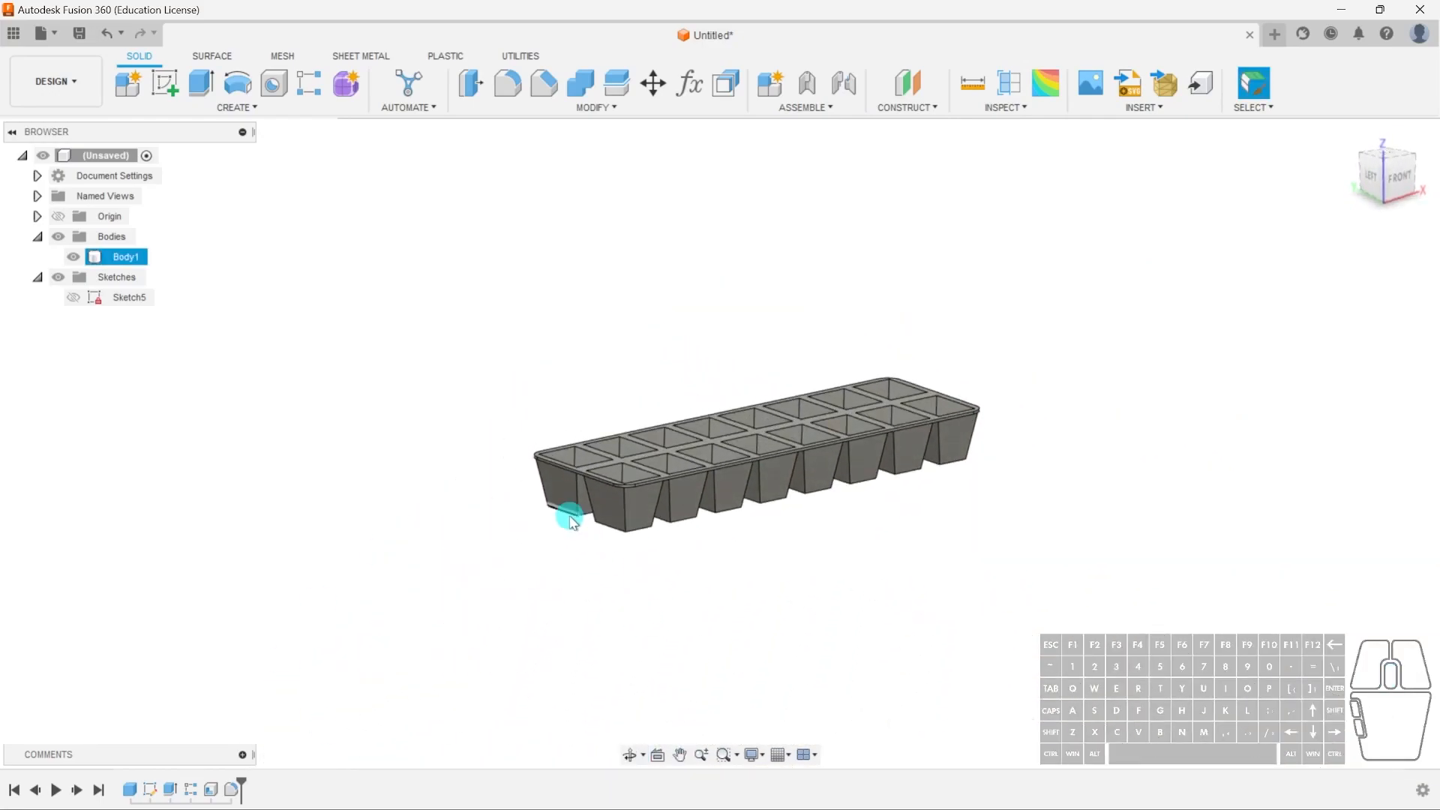
{"action": "scroll", "coordinate": [611, 487], "scroll_direction": "up", "scroll_amount": 5}
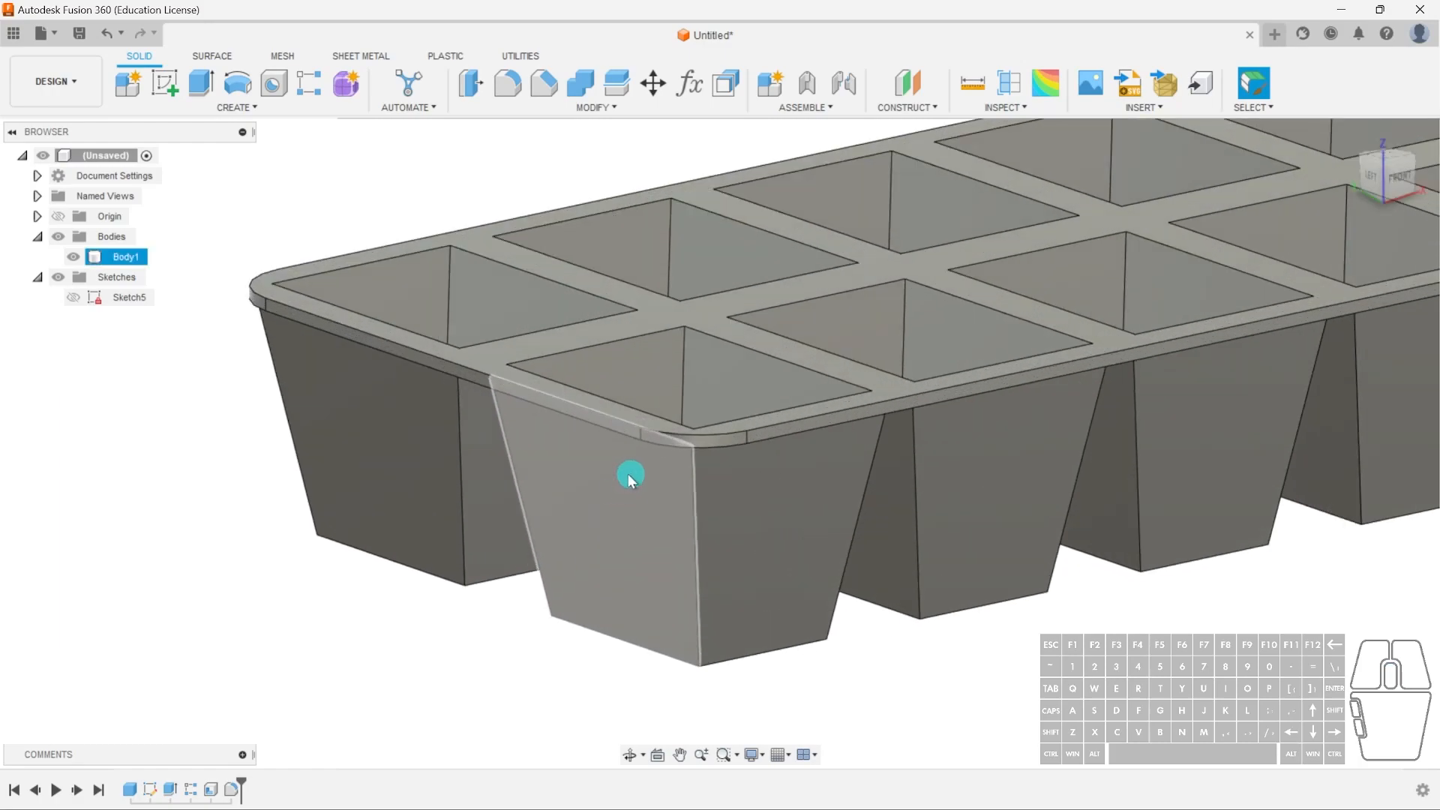
{"action": "scroll", "coordinate": [459, 506], "scroll_direction": "down", "scroll_amount": 3}
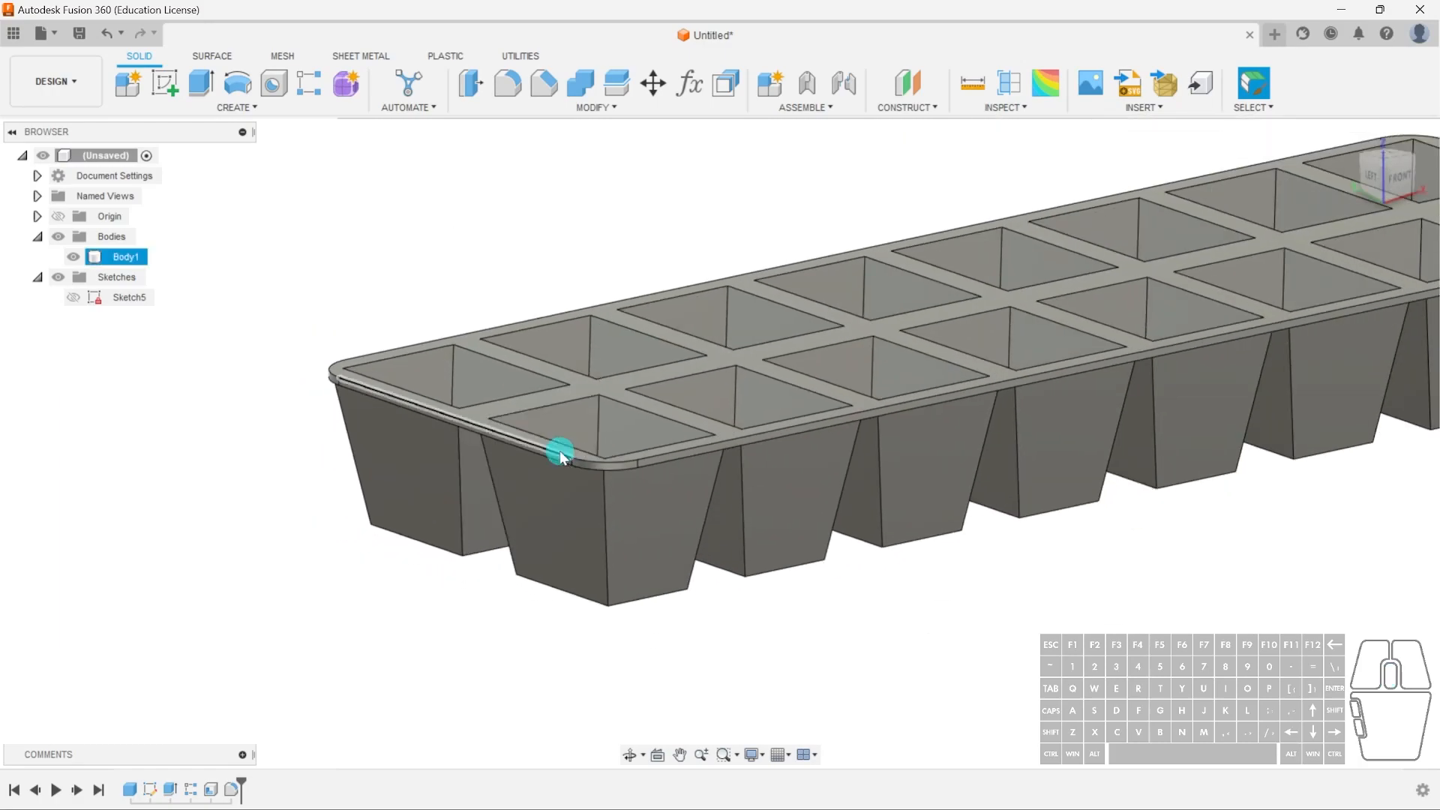
{"action": "scroll", "coordinate": [448, 423], "scroll_direction": "up", "scroll_amount": 2}
{"action": "scroll", "coordinate": [925, 406], "scroll_direction": "down", "scroll_amount": 4}
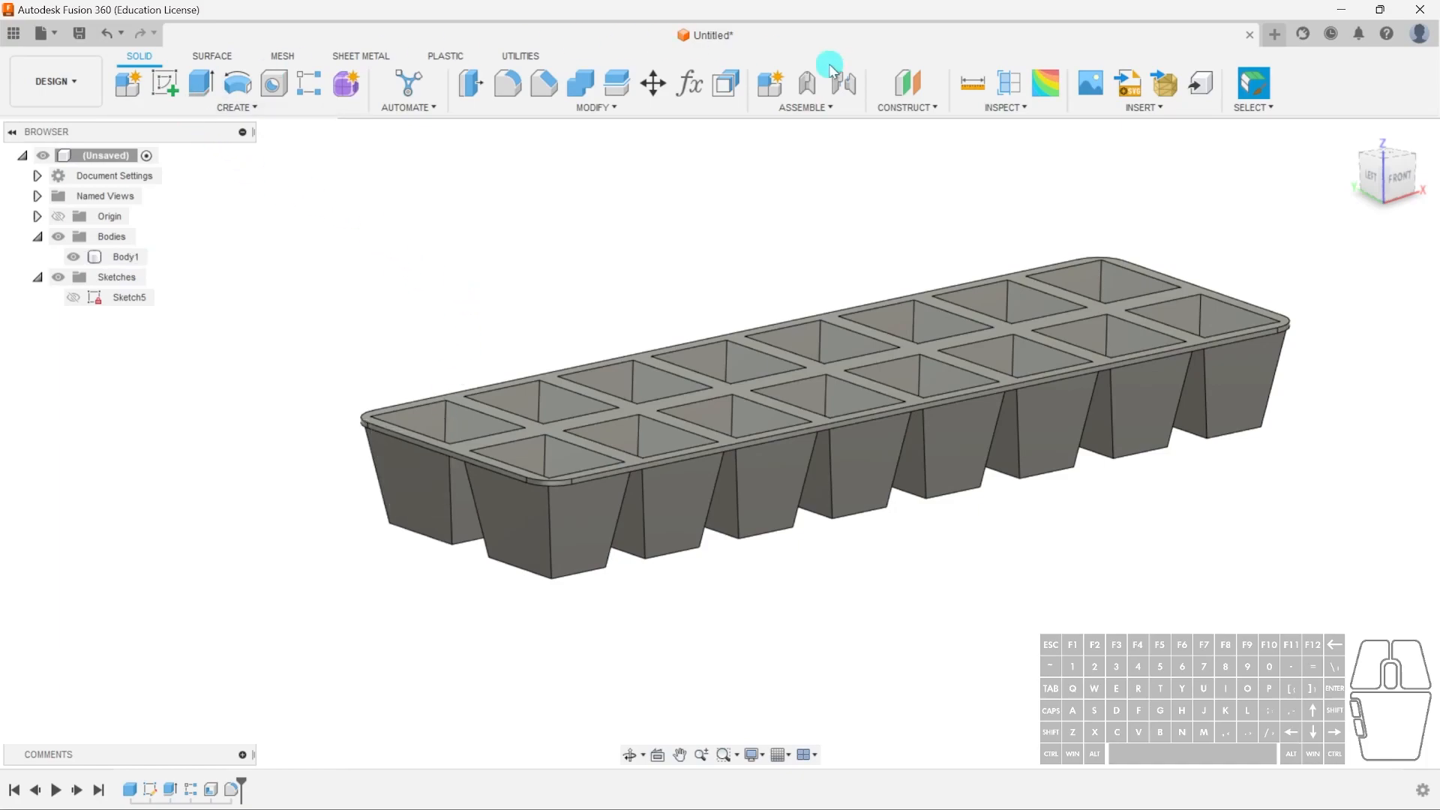
Start a Midplane and select the thin face along one long side of the tray's rim as the first reference
{"action": "left_click", "coordinate": [919, 108]}
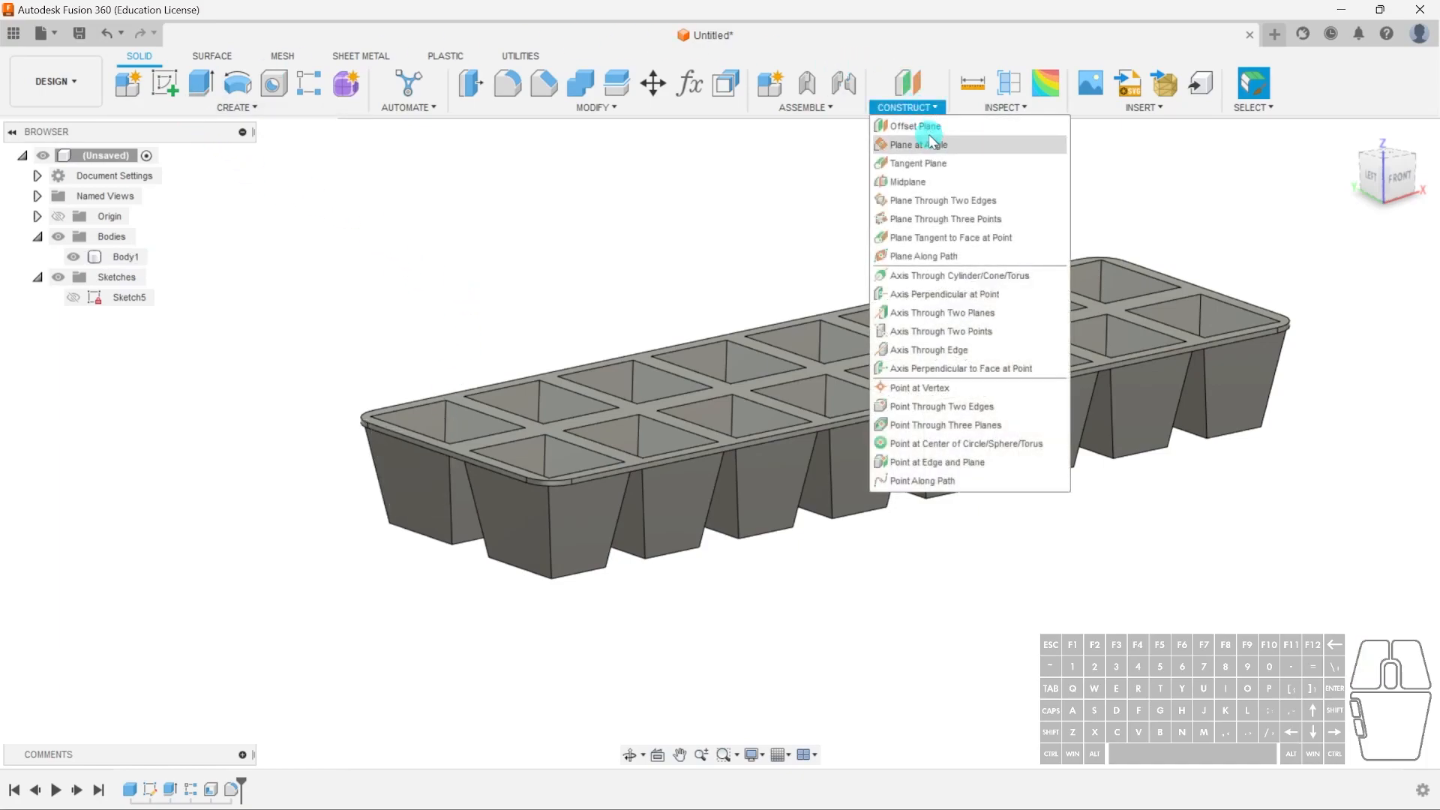
{"action": "left_click", "coordinate": [928, 183]}
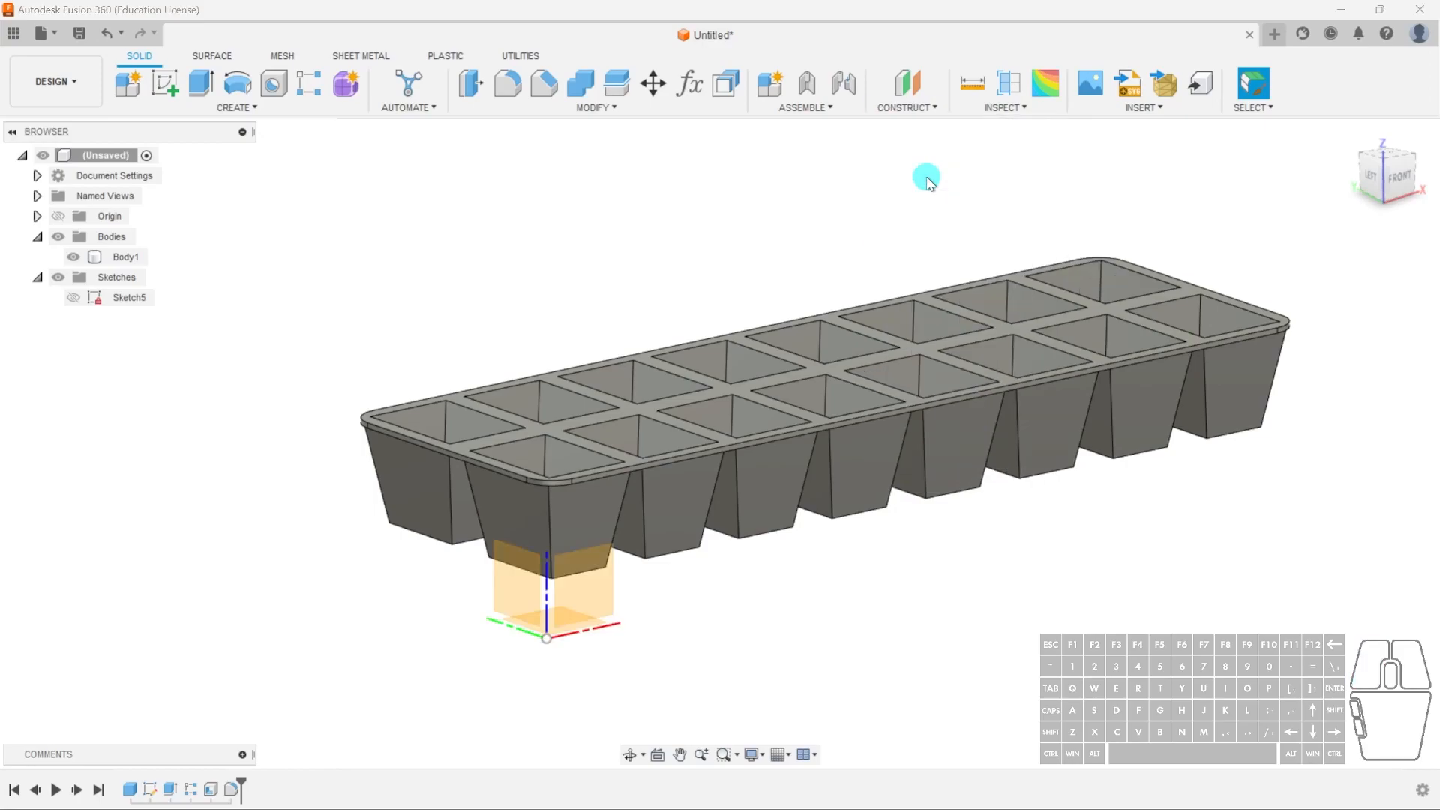
{"action": "scroll", "coordinate": [447, 443], "scroll_direction": "up", "scroll_amount": 5}
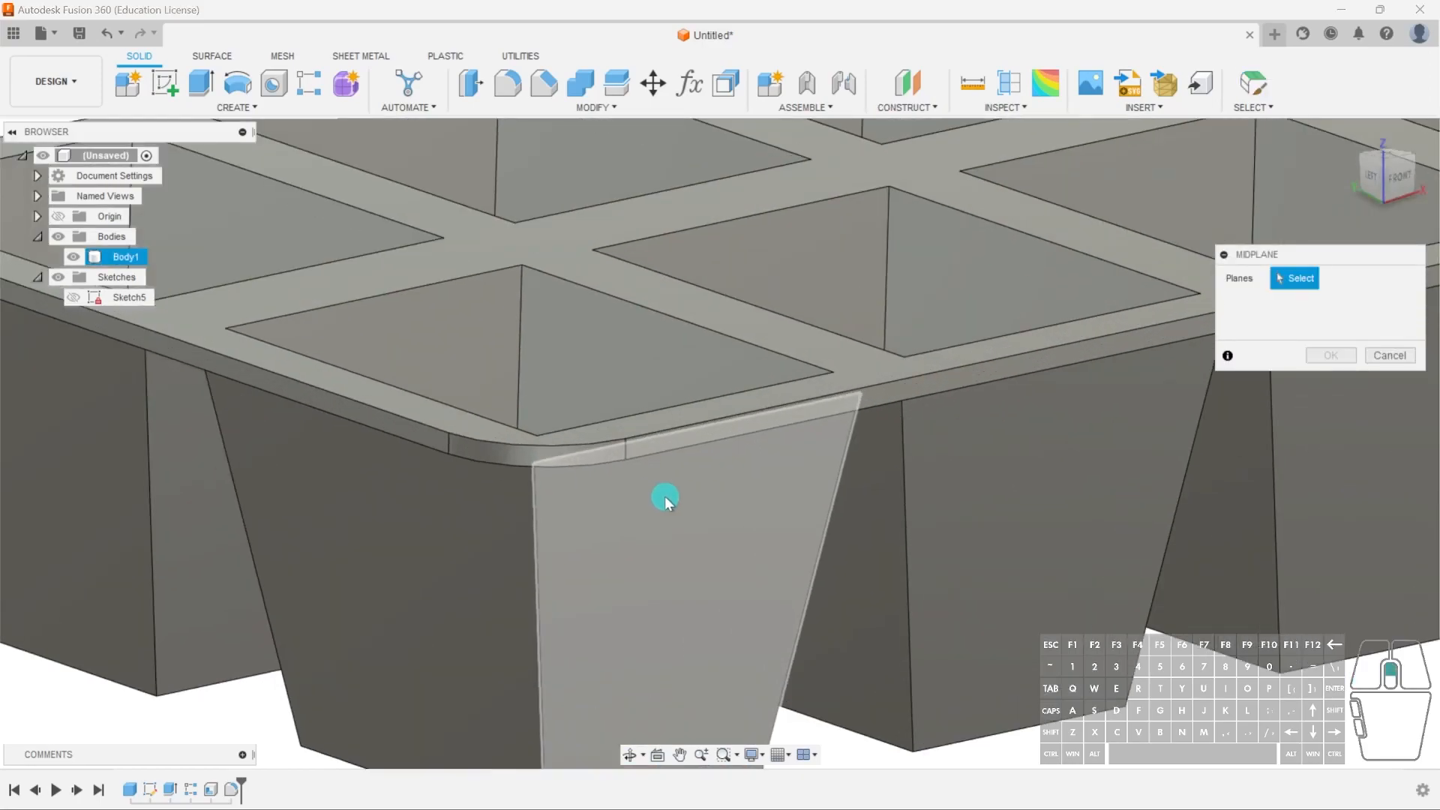
{"action": "left_click", "coordinate": [705, 429]}
{"action": "scroll", "coordinate": [705, 431], "scroll_direction": "down", "scroll_amount": 3}
{"action": "scroll", "coordinate": [705, 429], "scroll_direction": "down", "scroll_amount": 3}
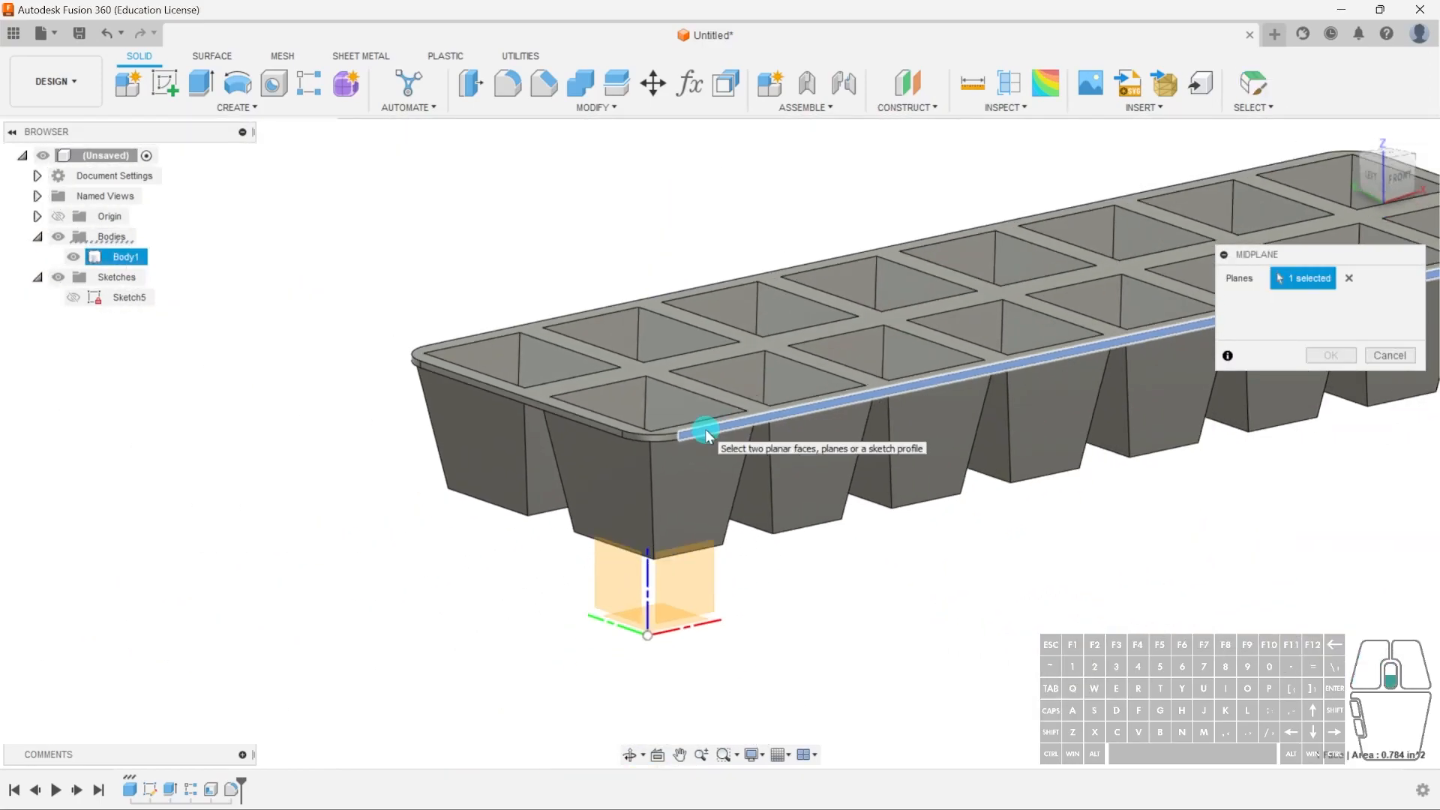
Select the opposite long rim face as the second reference and create the midplane along the tray's length
{"action": "middle_click_drag", "start_coordinate": [546, 465], "coordinate": [1250, 492], "text": "shift"}
{"action": "scroll", "coordinate": [1134, 482], "scroll_direction": "up", "scroll_amount": 5}
{"action": "left_click", "coordinate": [1135, 482]}
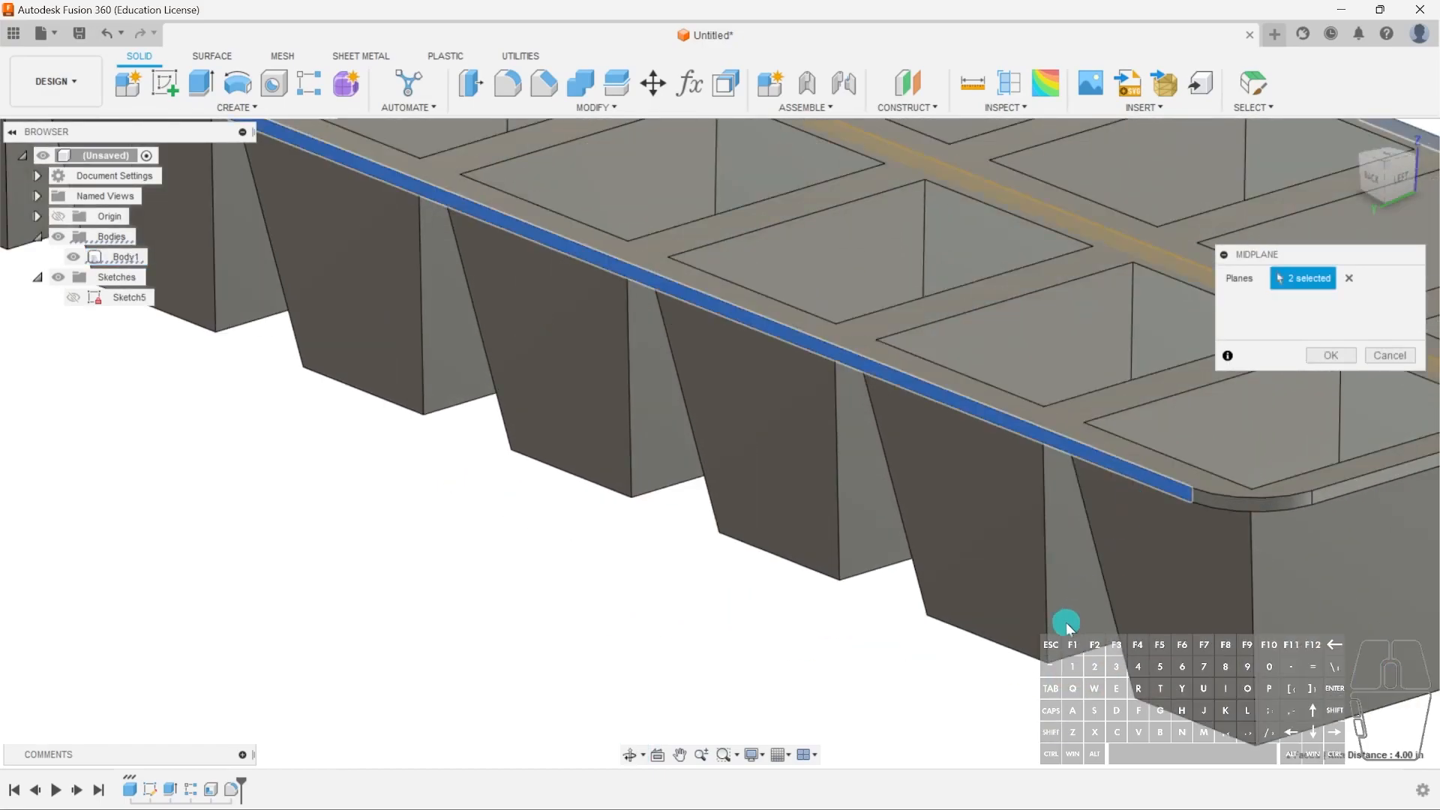
{"action": "scroll", "coordinate": [1065, 622], "scroll_direction": "down", "scroll_amount": 5}
{"action": "middle_click_drag", "start_coordinate": [1065, 622], "coordinate": [730, 578], "text": "shift"}
{"action": "scroll", "coordinate": [430, 540], "scroll_direction": "up", "scroll_amount": 3}
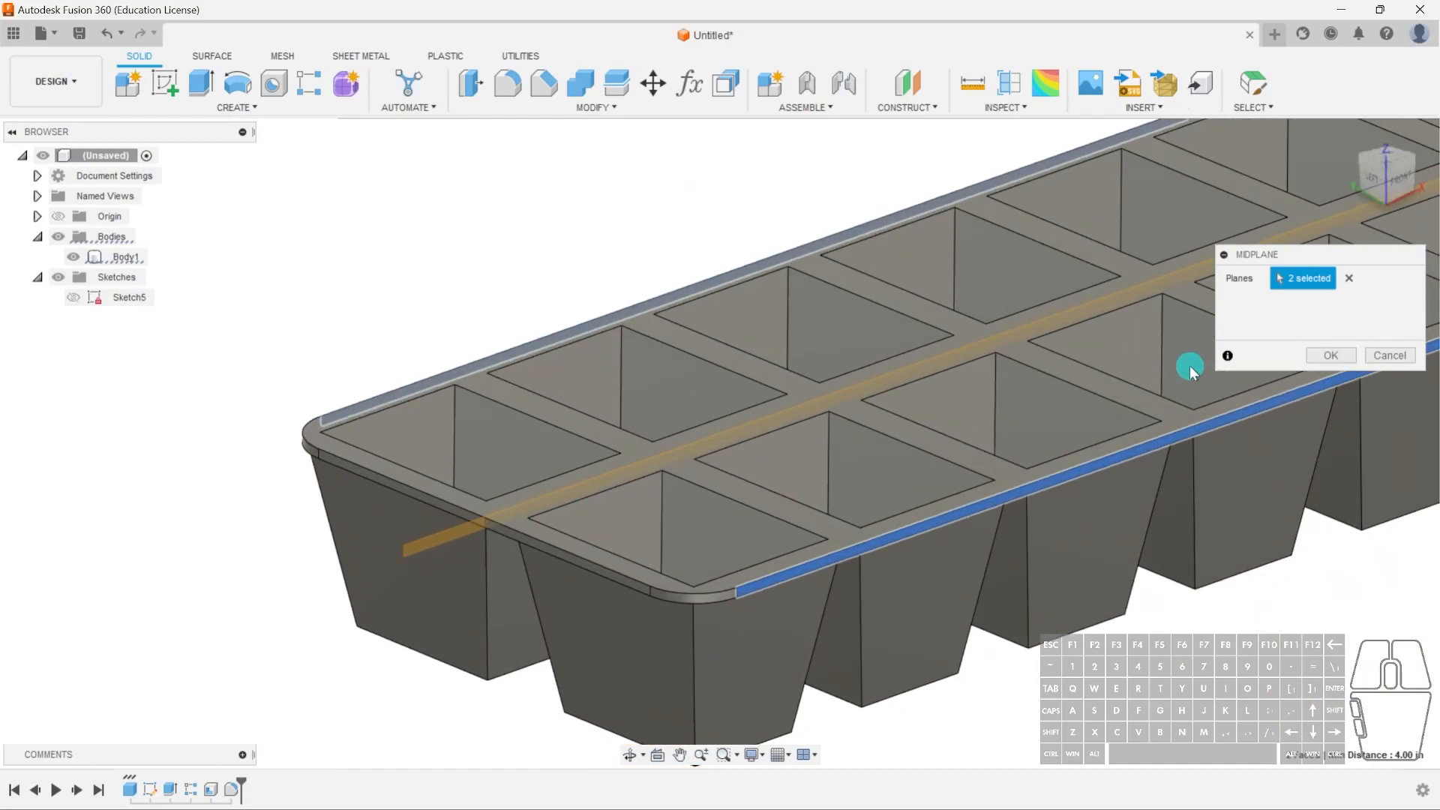
{"action": "left_click", "coordinate": [1333, 356]}
Start a sketch on the new lengthwise midplane
{"action": "scroll", "coordinate": [488, 523], "scroll_direction": "up", "scroll_amount": 3}
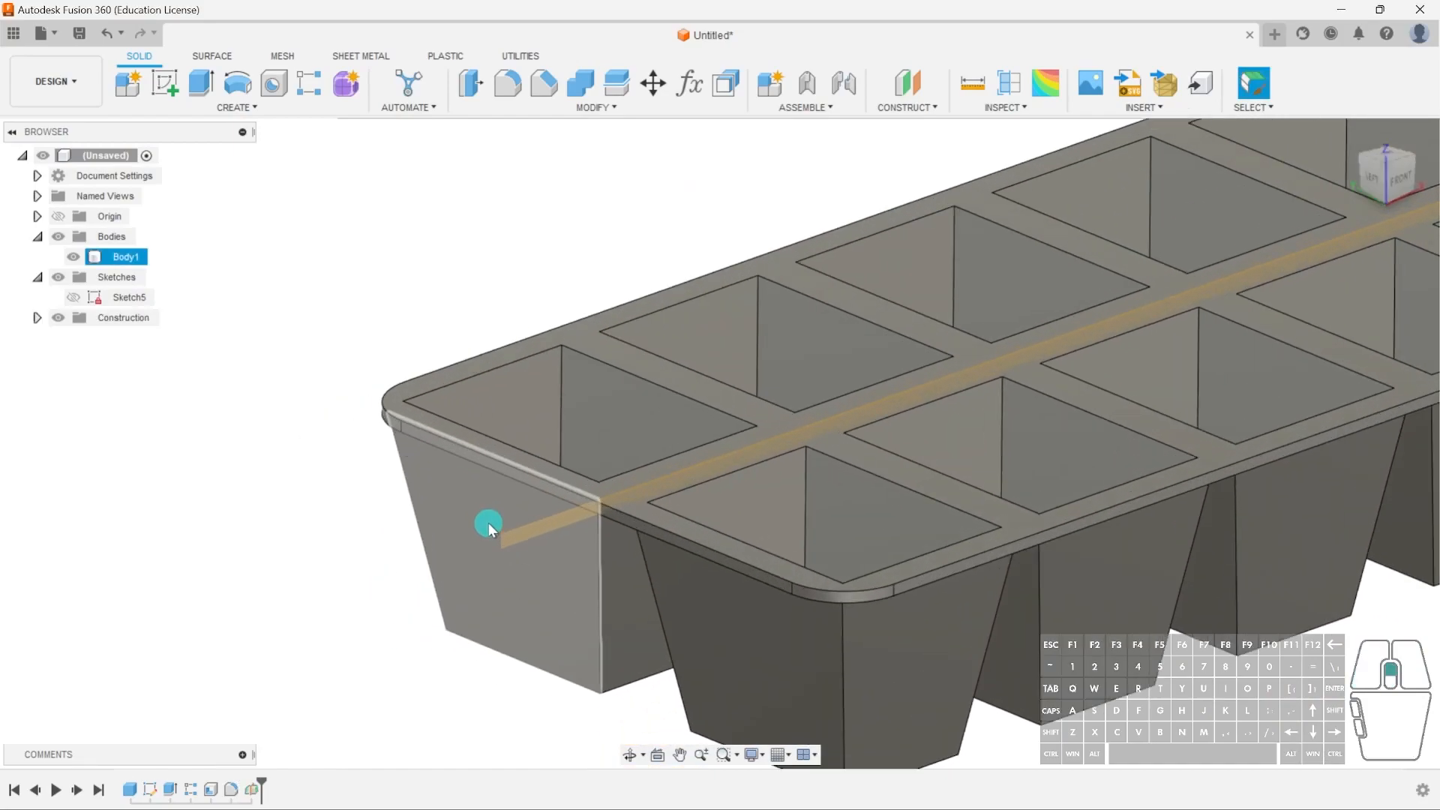
{"action": "scroll", "coordinate": [536, 527], "scroll_direction": "up", "scroll_amount": 4}
{"action": "left_click", "coordinate": [539, 527]}
{"action": "scroll", "coordinate": [698, 538], "scroll_direction": "down", "scroll_amount": 4}
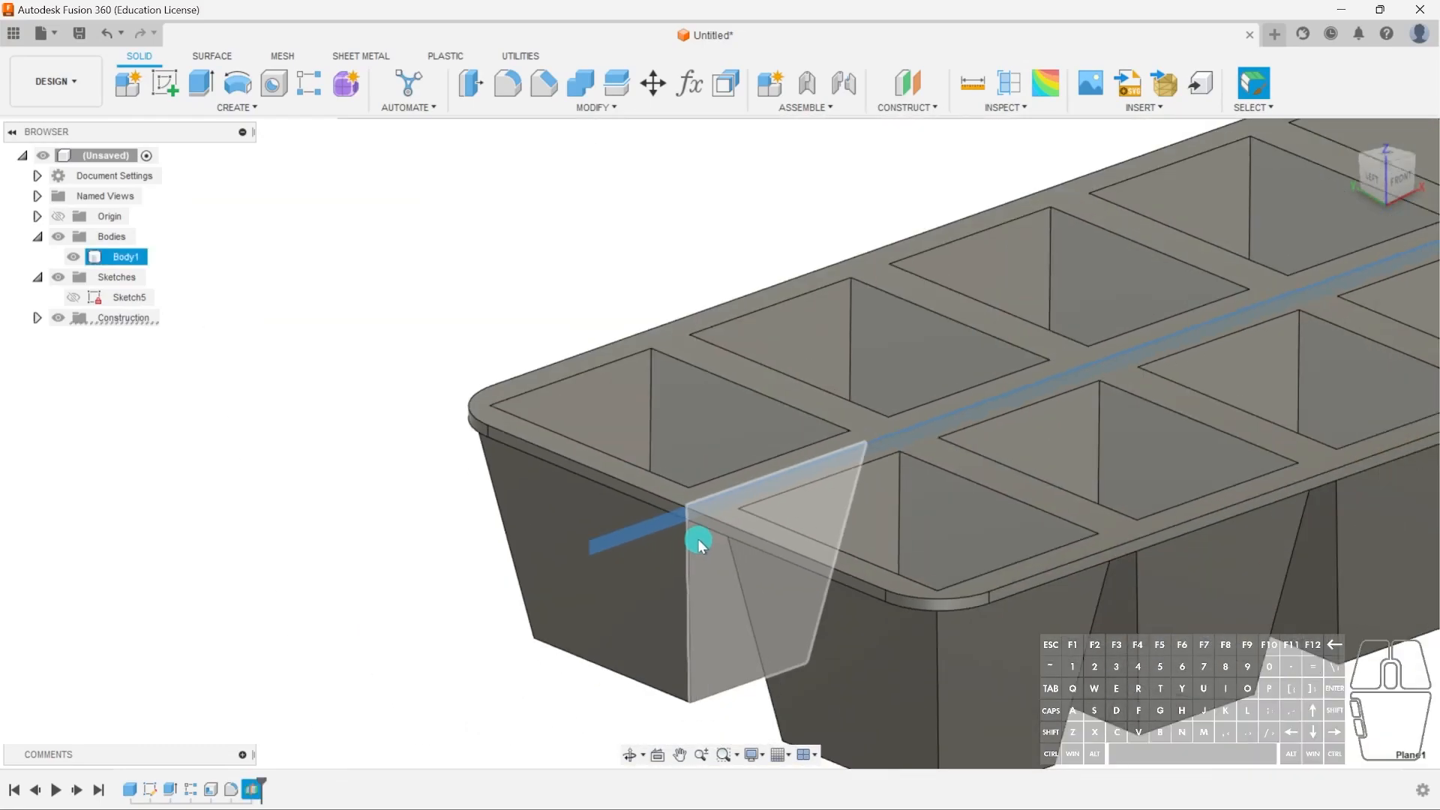
{"action": "scroll", "coordinate": [697, 538], "scroll_direction": "down", "scroll_amount": 5}
{"action": "left_click", "coordinate": [164, 83]}
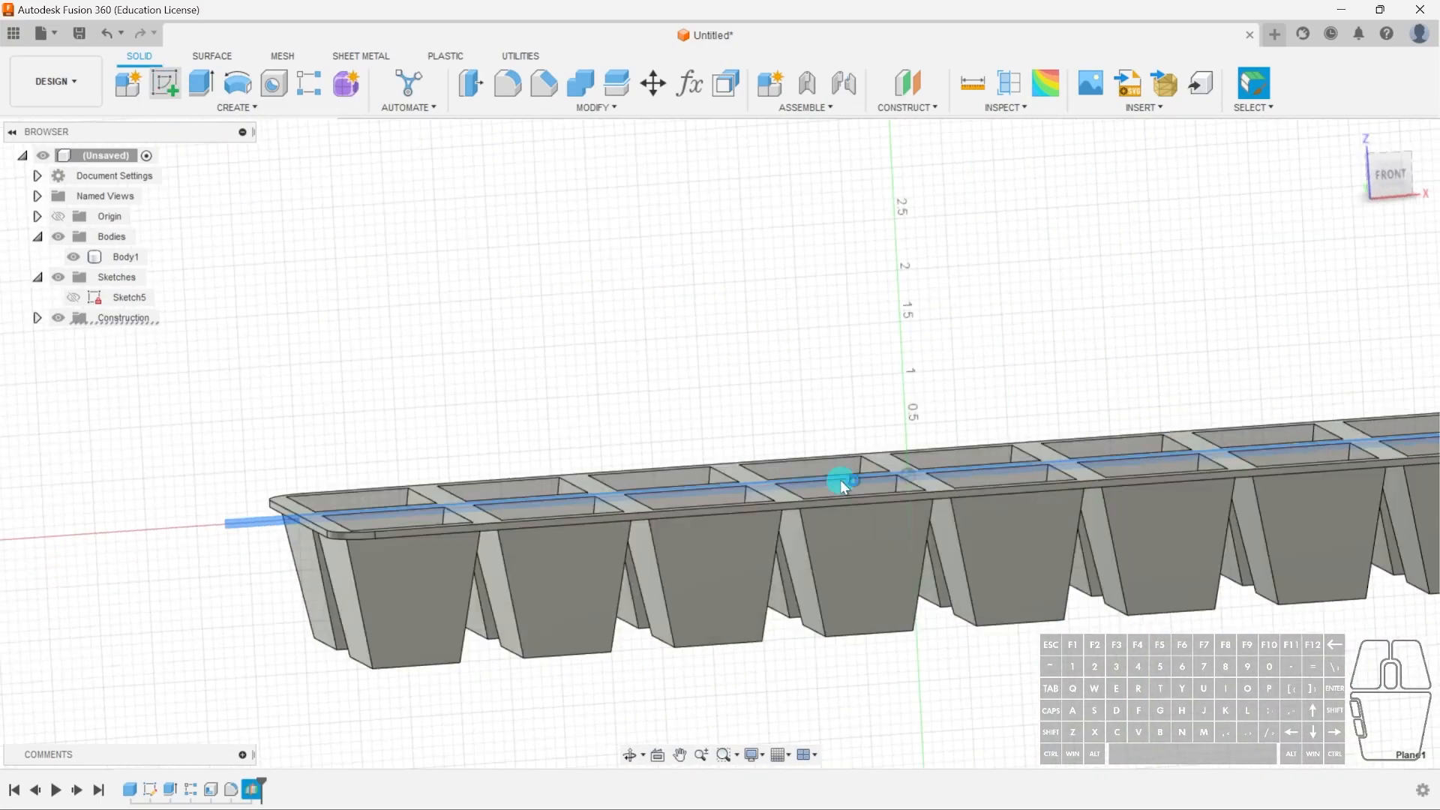
Draw a 0.25 in line straight down from the rim's upper corner at the short end, then a 0.25 in horizontal line outward from it
{"action": "middle_click_drag", "start_coordinate": [450, 609], "coordinate": [1057, 606]}
{"action": "scroll", "coordinate": [1057, 605], "scroll_direction": "down", "scroll_amount": 1}
{"action": "scroll", "coordinate": [739, 464], "scroll_direction": "up", "scroll_amount": 6}
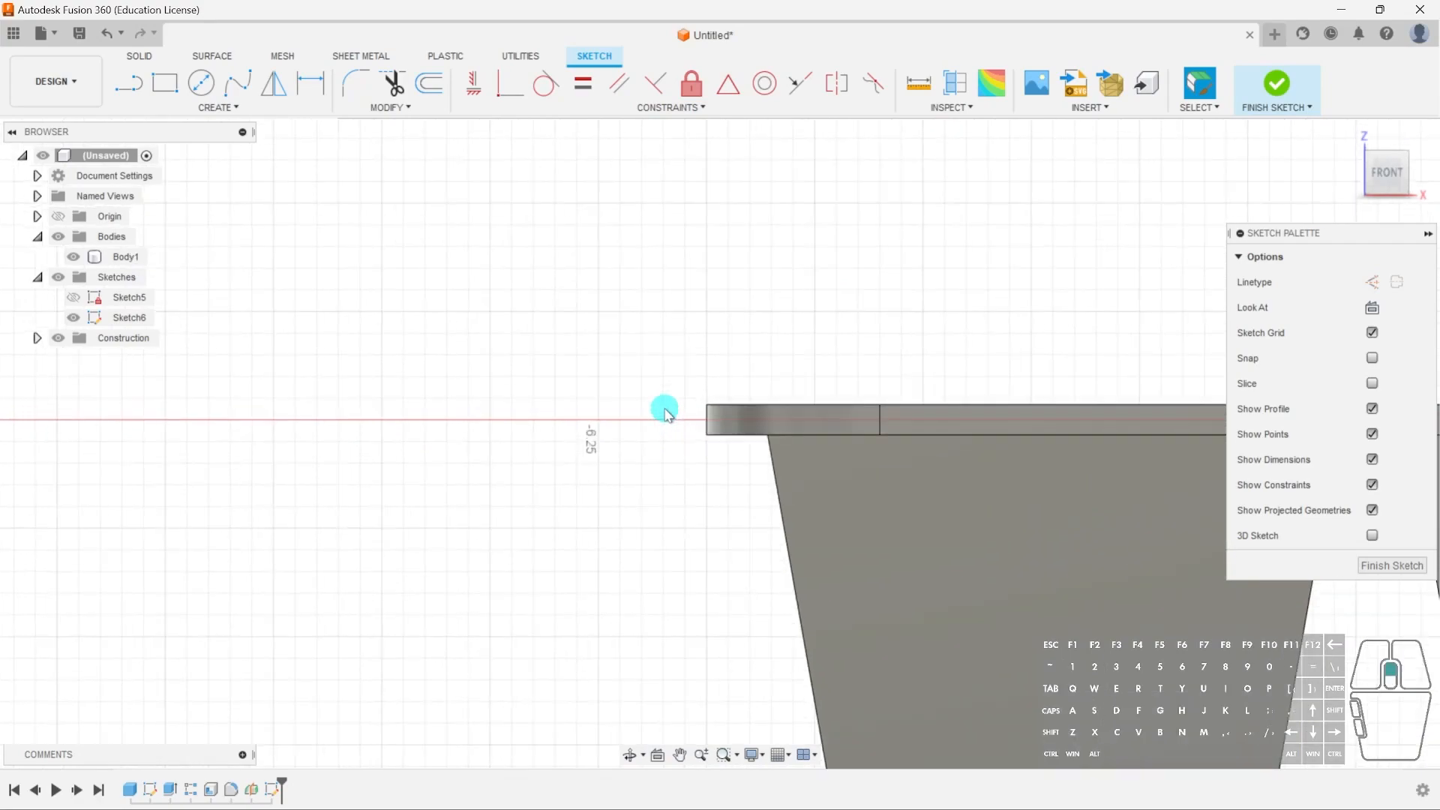
{"action": "scroll", "coordinate": [720, 430], "scroll_direction": "up", "scroll_amount": 4}
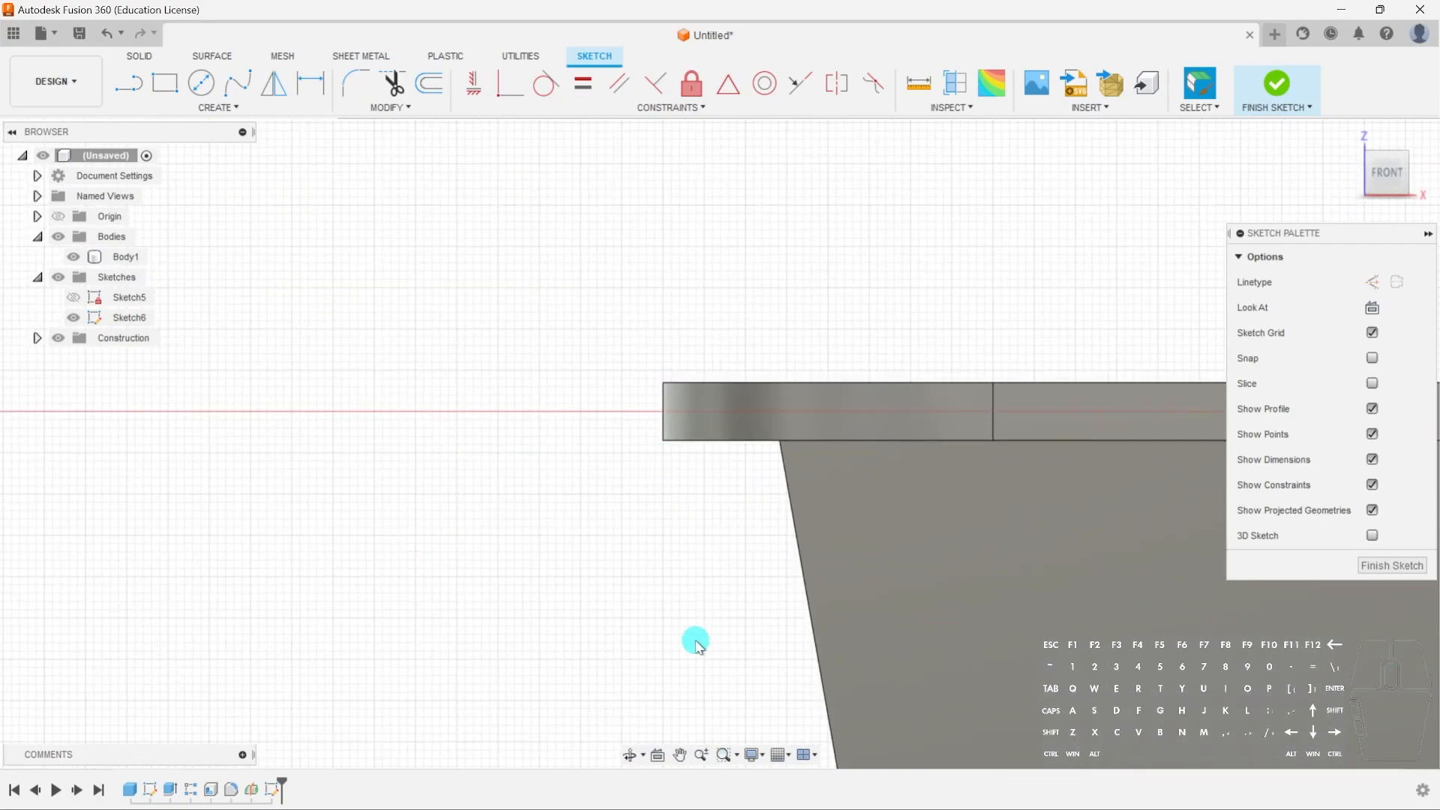
{"action": "middle_click_drag", "start_coordinate": [696, 643], "coordinate": [861, 598]}
{"action": "scroll", "coordinate": [861, 597], "scroll_direction": "down", "scroll_amount": 2}
{"action": "left_click", "coordinate": [129, 88]}
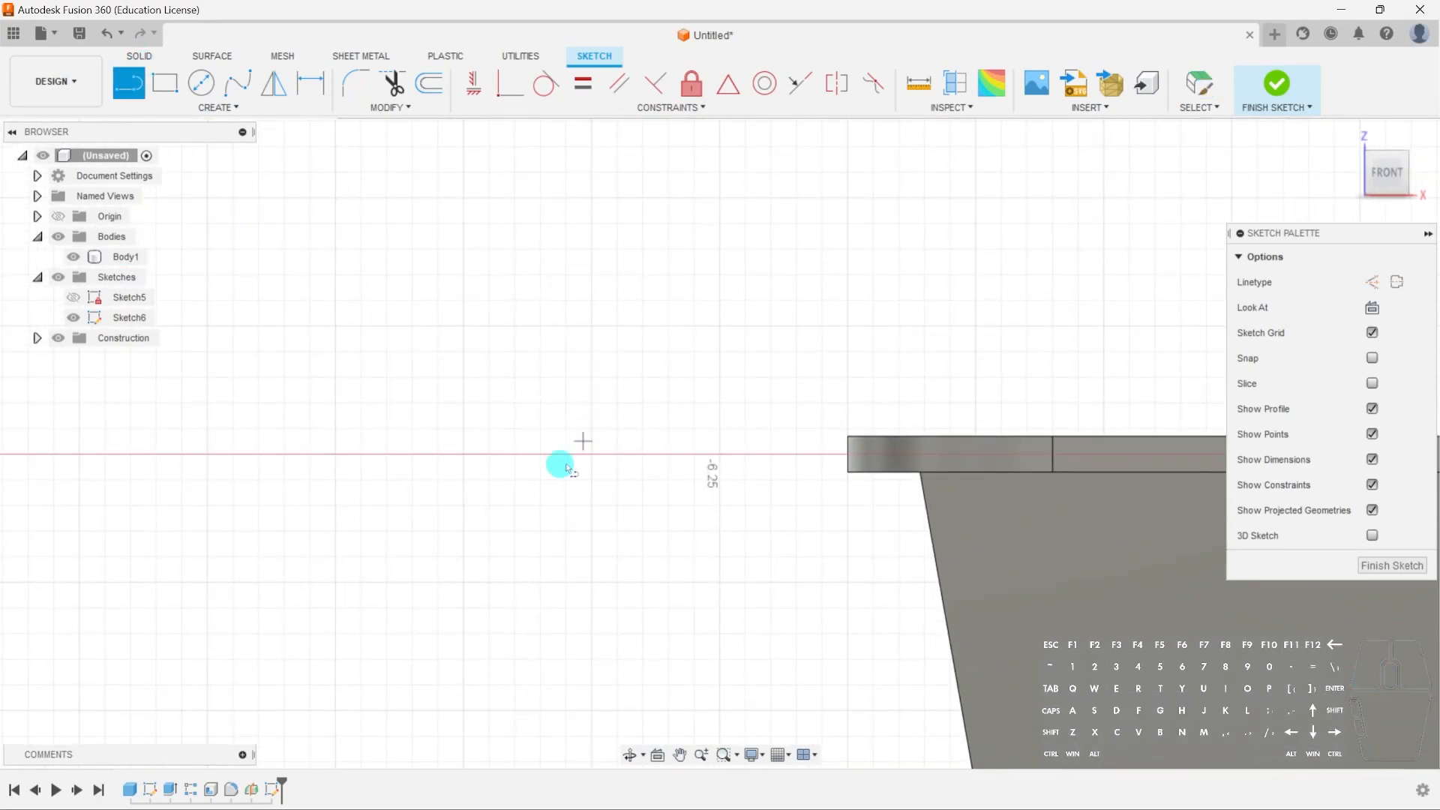
{"action": "left_click", "coordinate": [757, 374]}
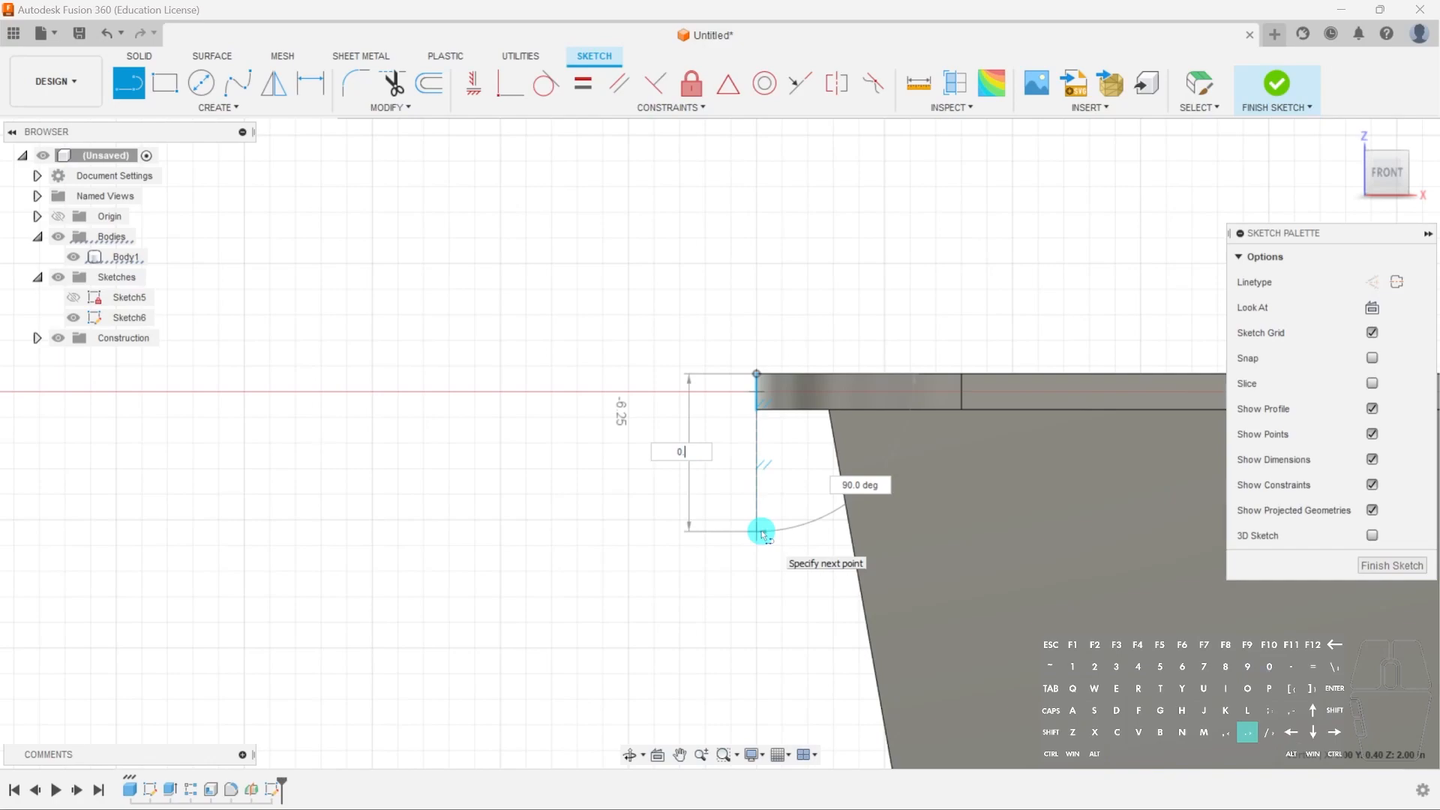
{"action": "type", "text": "0.25"}
{"action": "key", "text": "Tab"}
{"action": "left_click", "coordinate": [762, 535]}
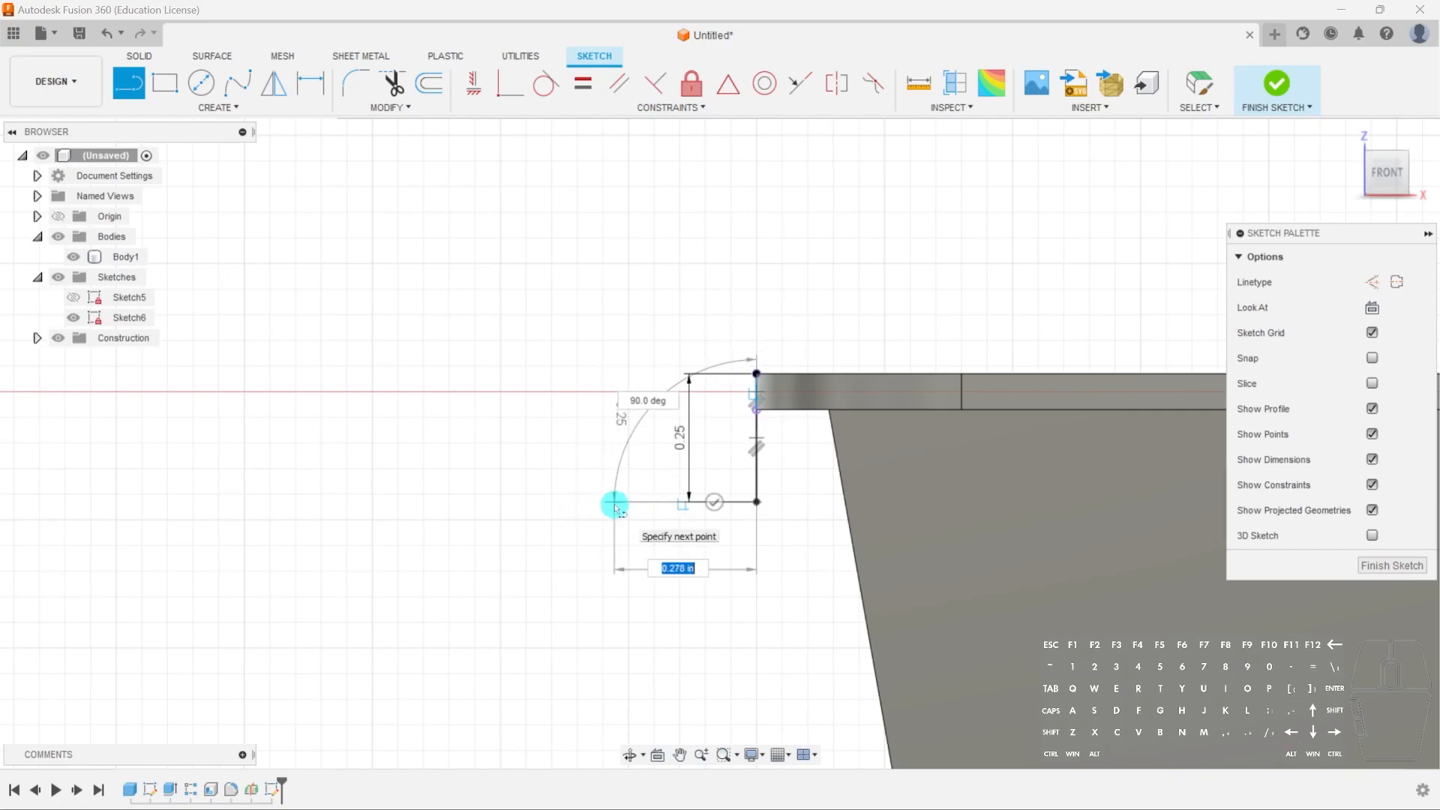
{"action": "key", "text": "Tab"}
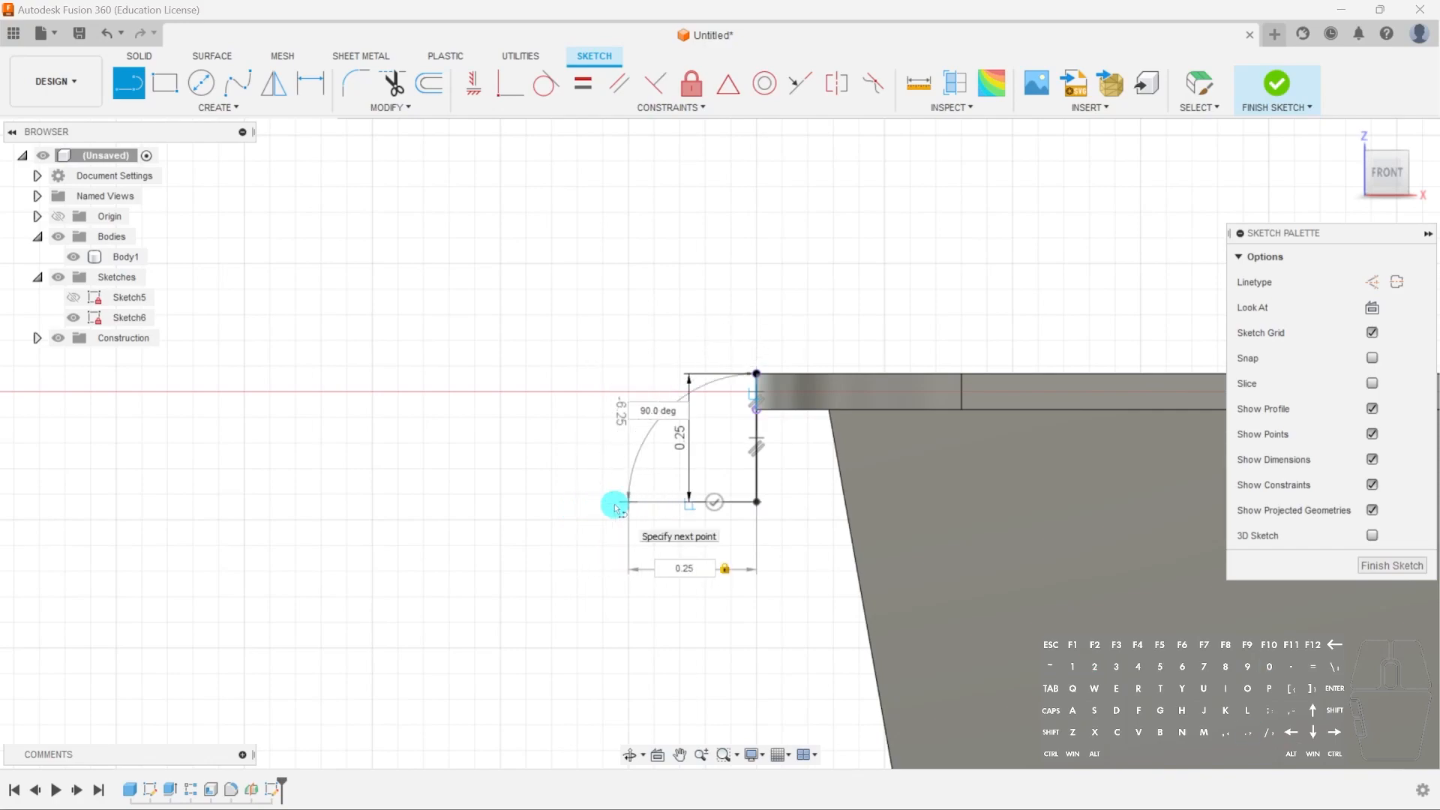
{"action": "double_click", "coordinate": [615, 508]}
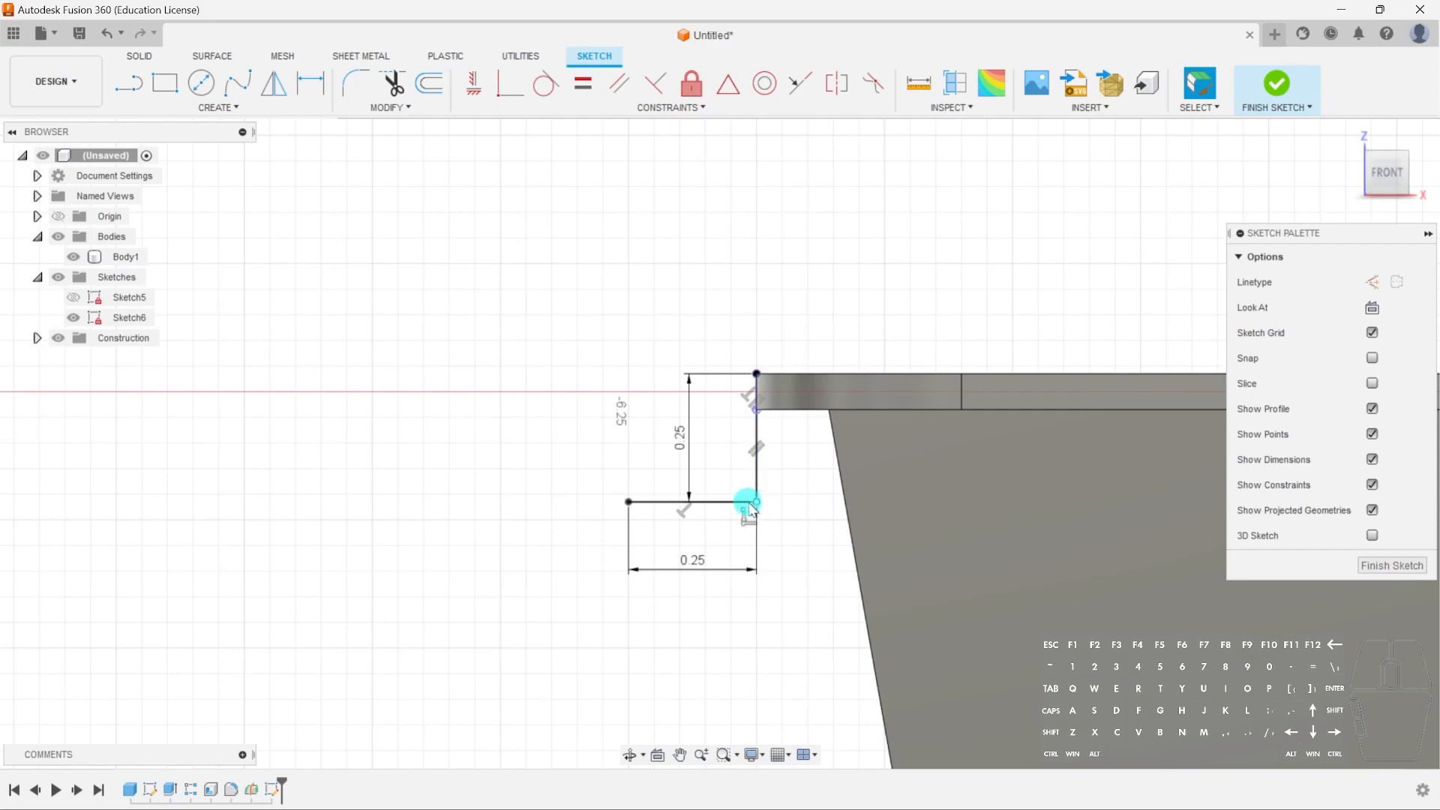
Round the corner between the vertical and horizontal sketch lines with a 0.1 in sketch fillet
{"action": "left_click", "coordinate": [359, 91]}
{"action": "left_click", "coordinate": [756, 502]}
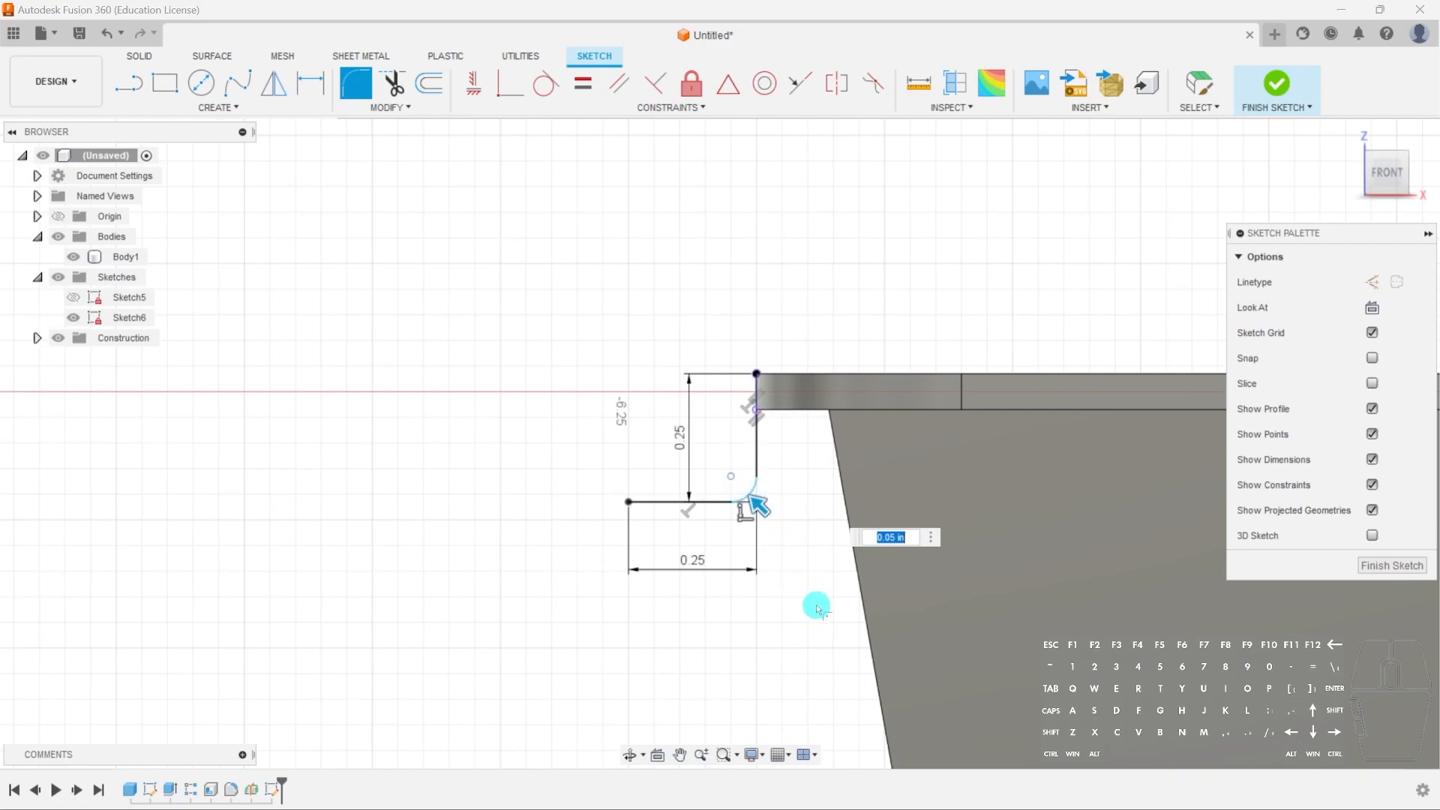
{"action": "type", "text": "0.1"}
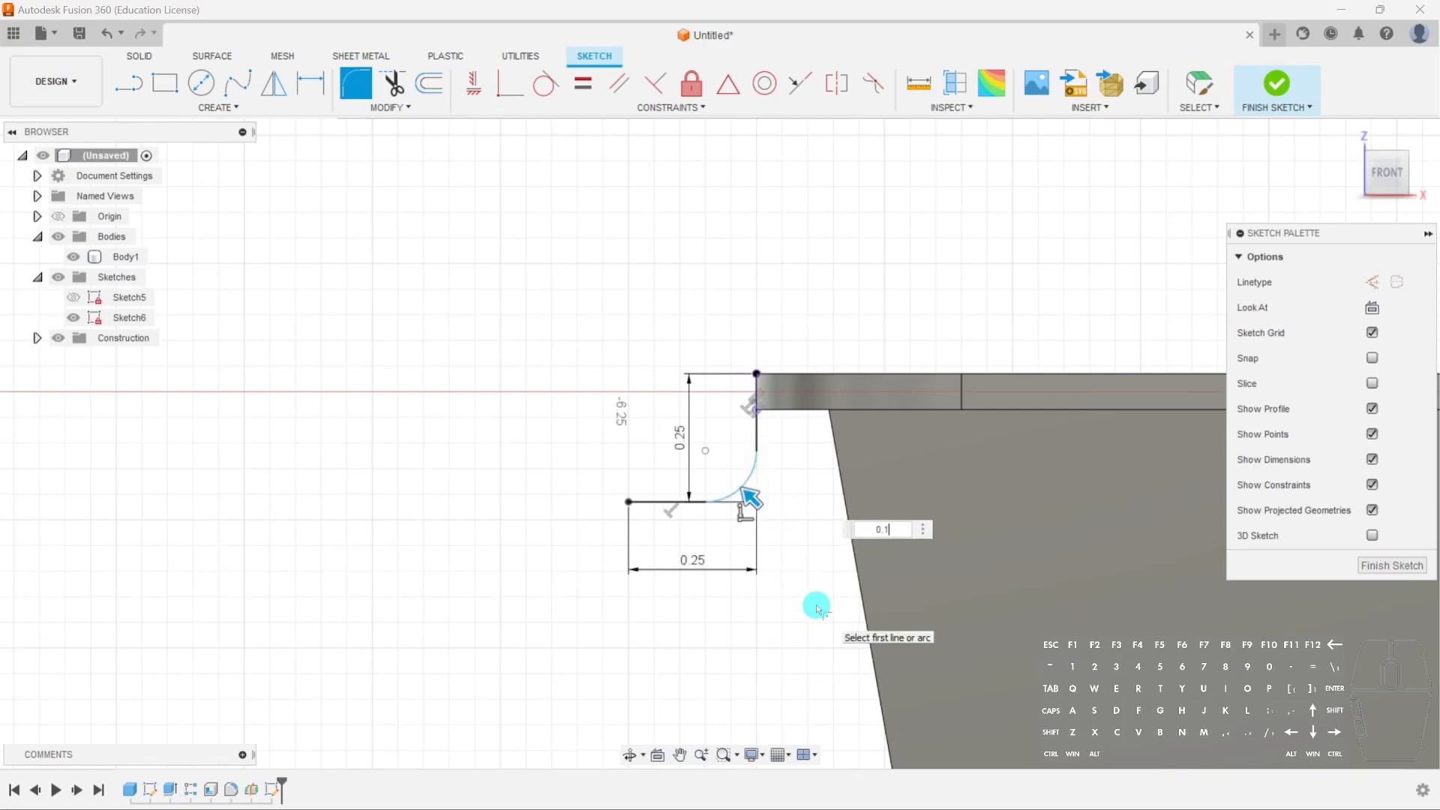
{"action": "scroll", "coordinate": [726, 487], "scroll_direction": "up", "scroll_amount": 3}
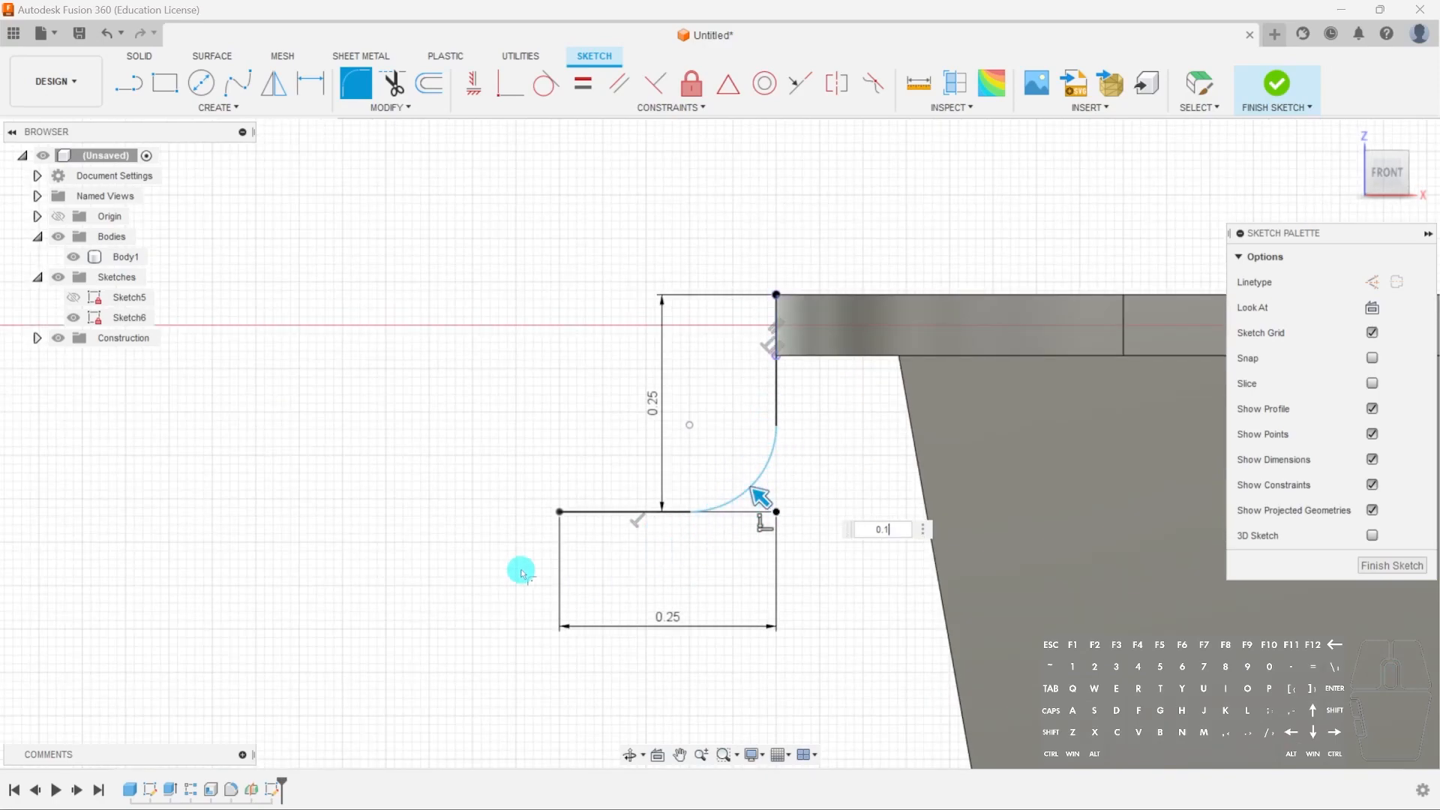
{"action": "key", "text": "Return"}
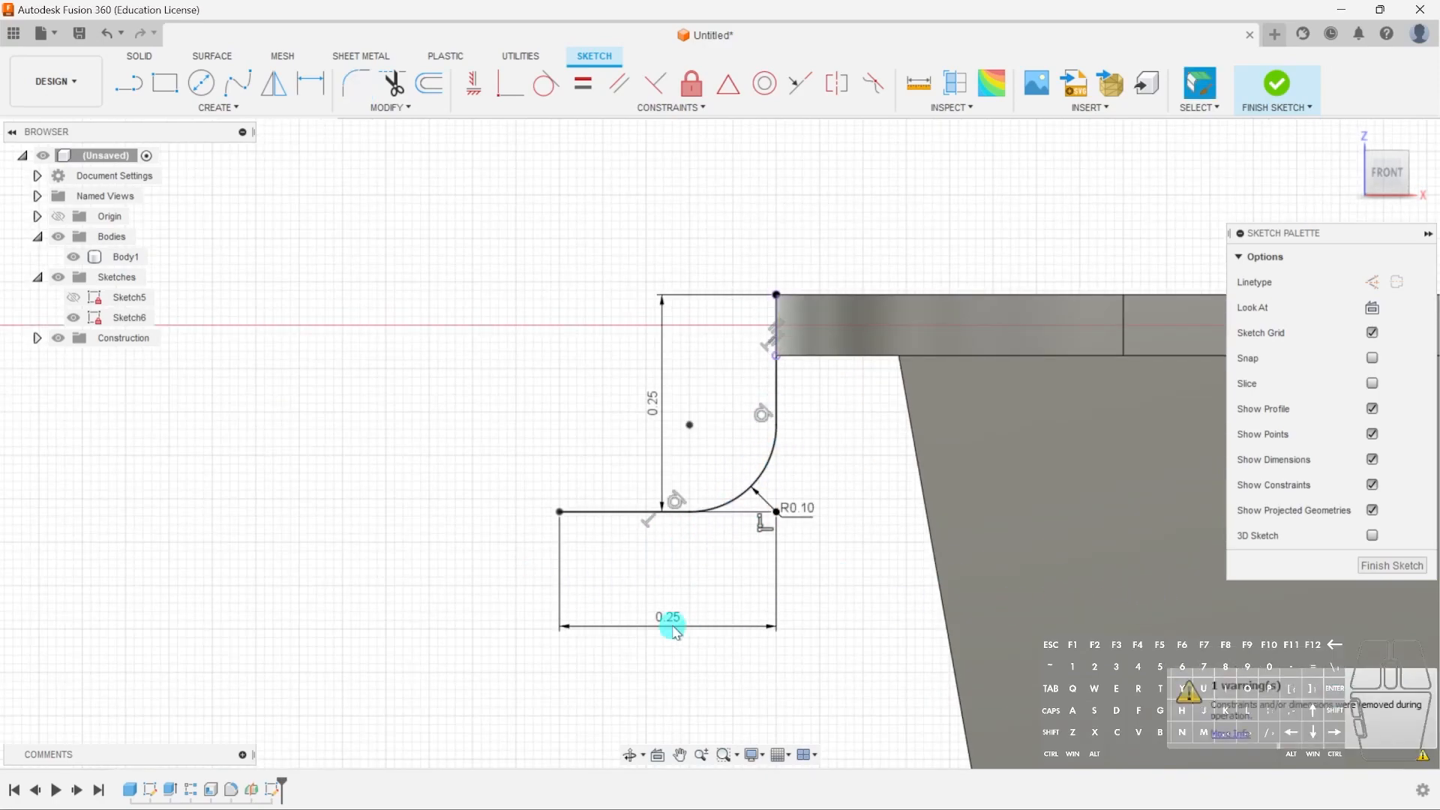
Offset the filleted line chain by 0.07 in on the side facing away from the tray
{"action": "left_click", "coordinate": [423, 90]}
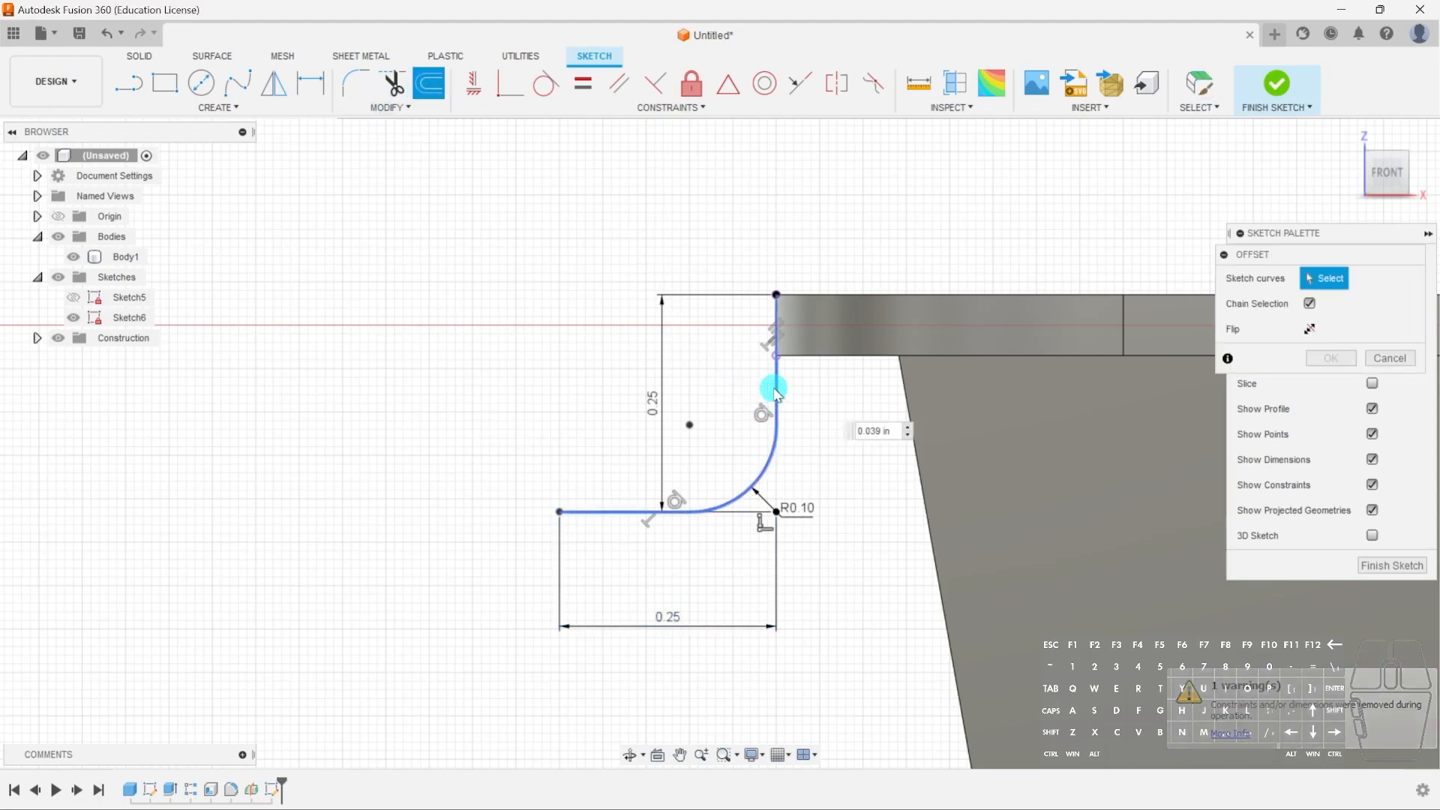
{"action": "left_click", "coordinate": [776, 385]}
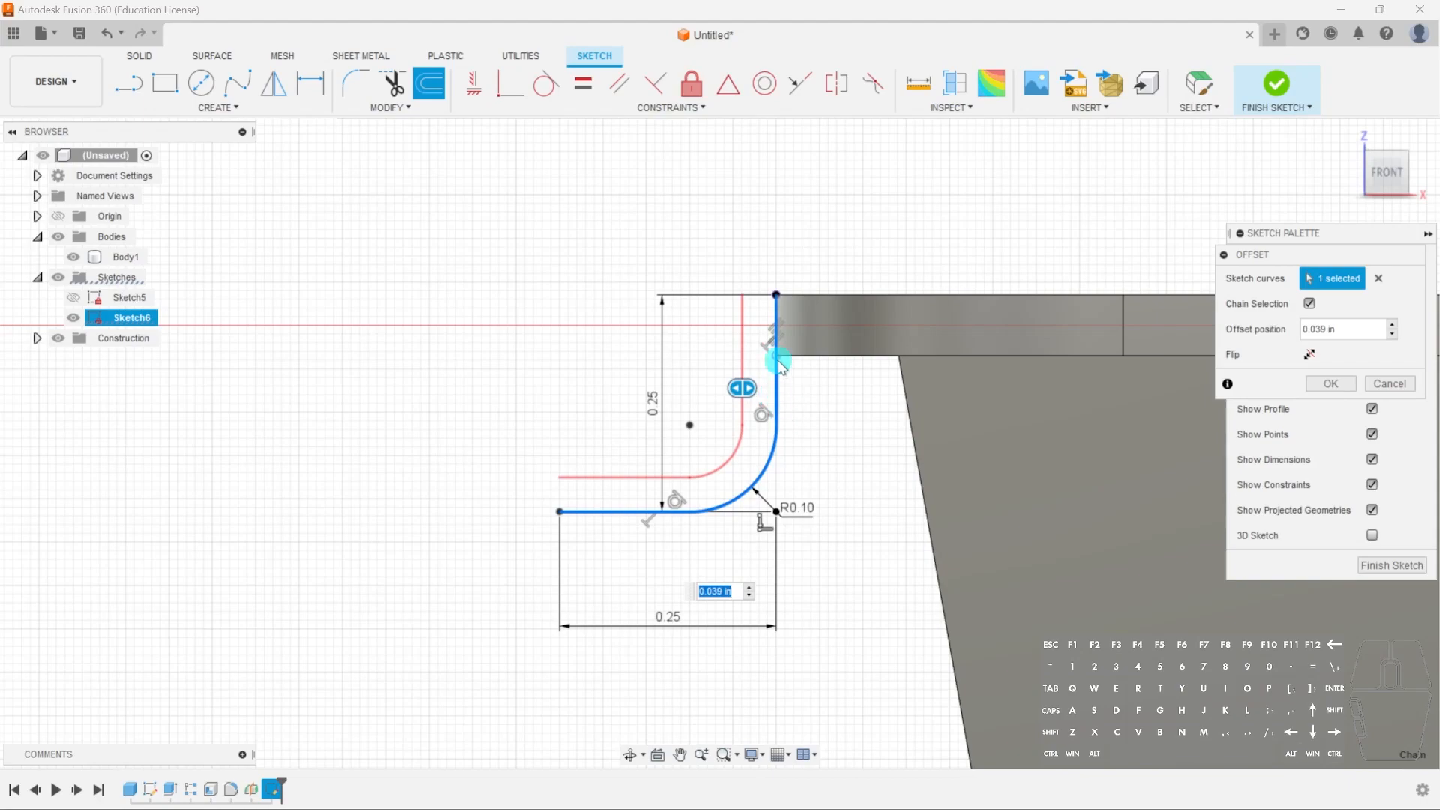
{"action": "left_click_drag", "start_coordinate": [738, 385], "coordinate": [797, 366]}
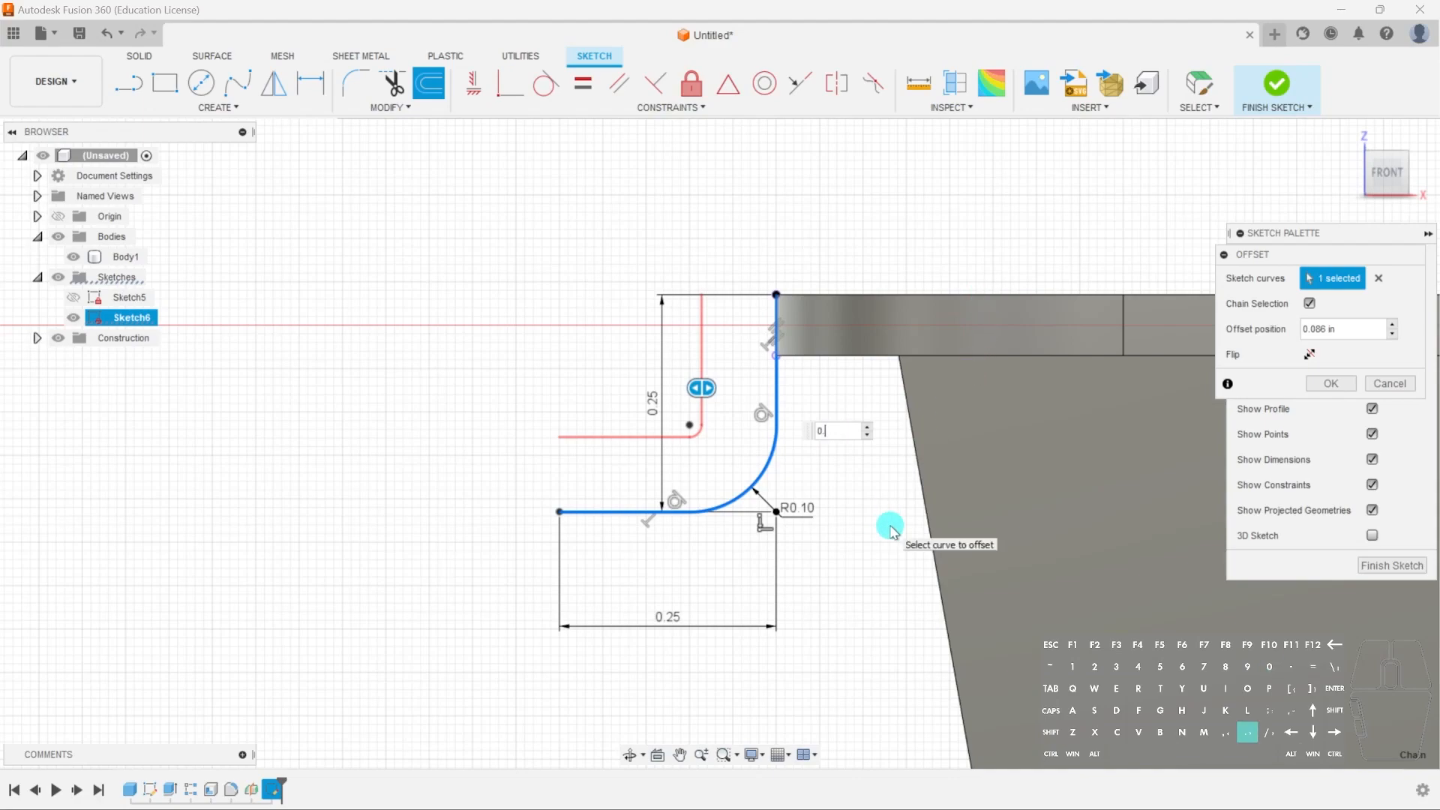
{"action": "type", "text": "7"}
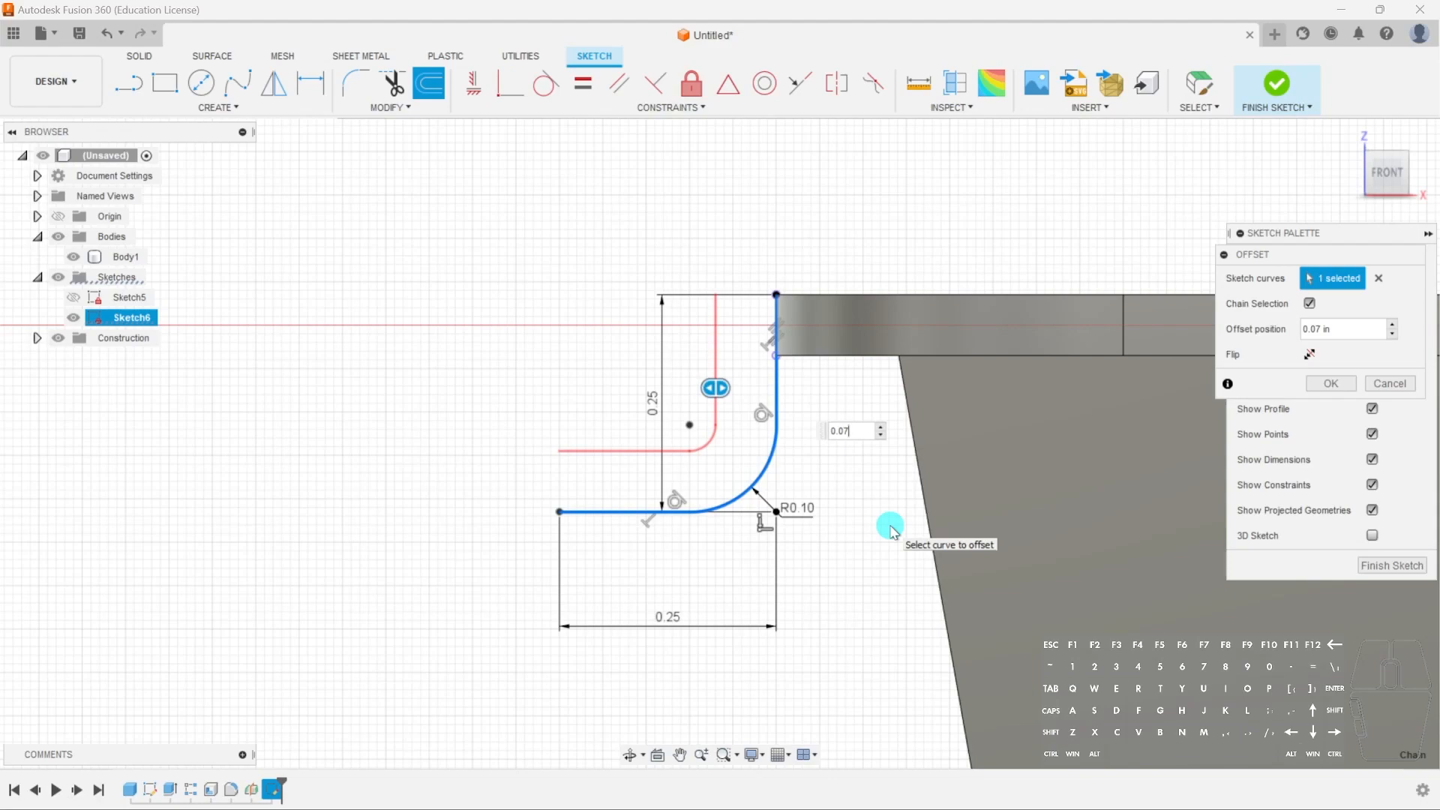
{"action": "key", "text": "Return"}
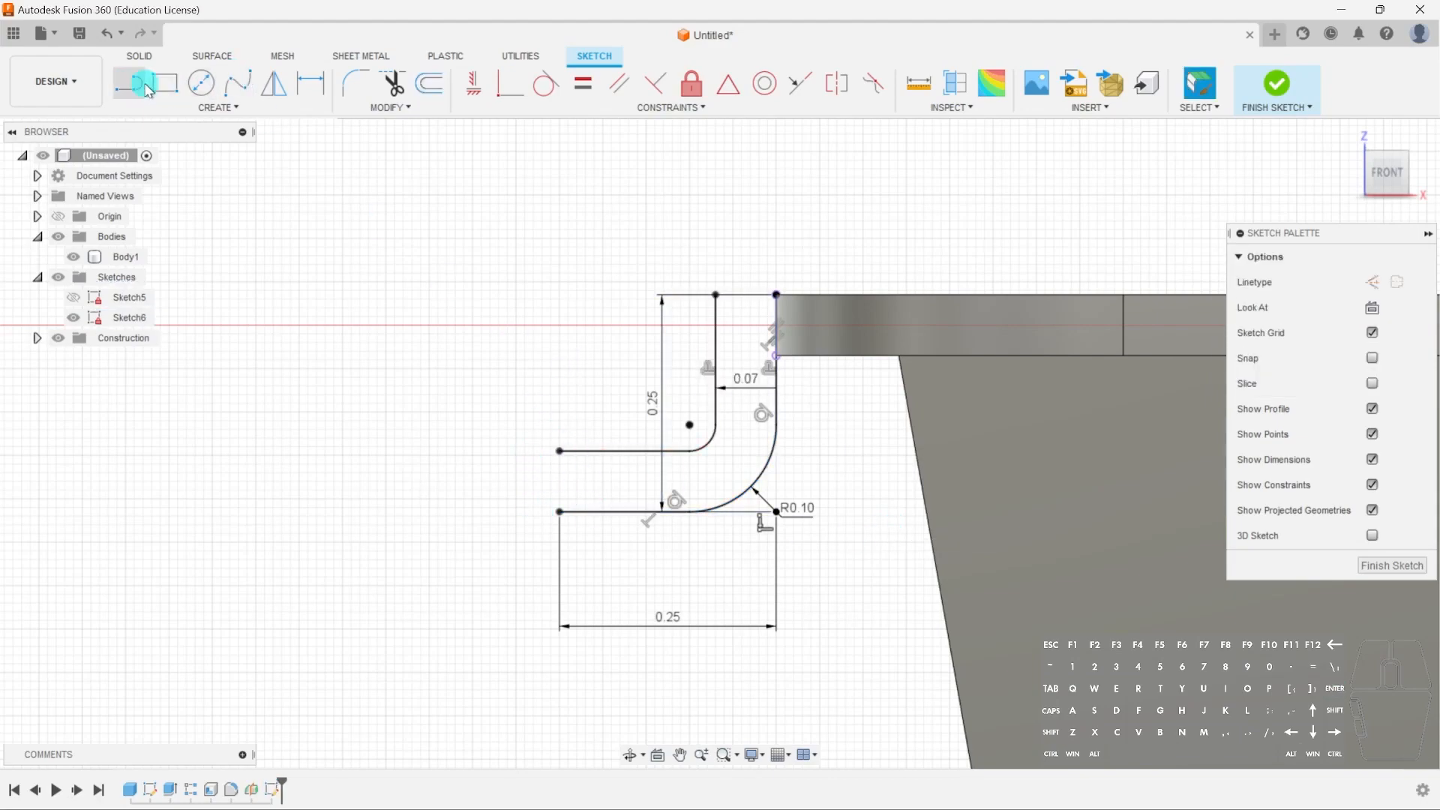
Close both open ends between the original and offset chains with short straight lines
{"action": "key", "text": "l"}
{"action": "left_click", "coordinate": [559, 451]}
{"action": "left_click", "coordinate": [559, 511]}
{"action": "left_click", "coordinate": [776, 294]}
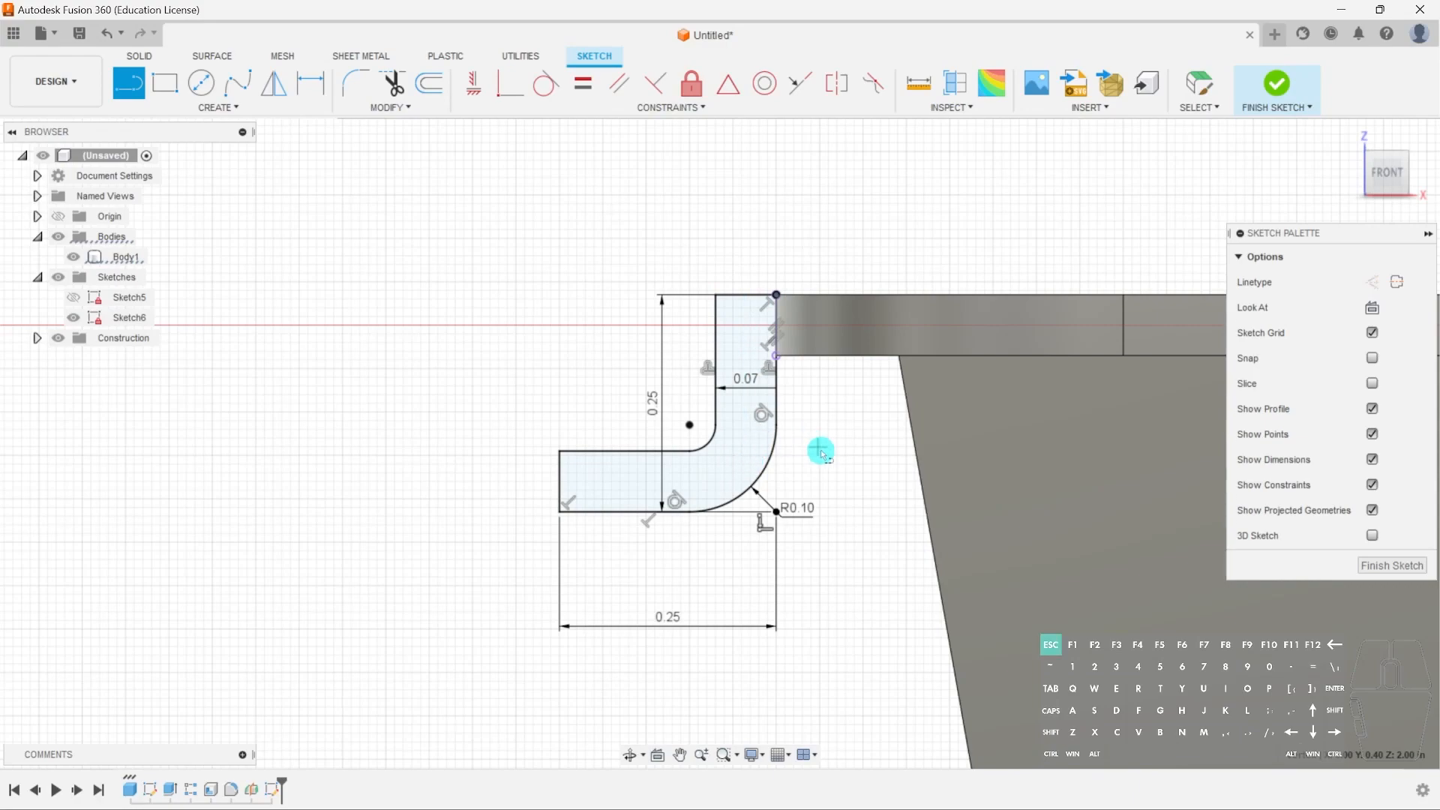
{"action": "key", "text": "Escape"}
Select the closed L-shaped profile to check it, finish the sketch and view it at the tray's short end
{"action": "left_click", "coordinate": [742, 434]}
{"action": "scroll", "coordinate": [758, 457], "scroll_direction": "down", "scroll_amount": 2}
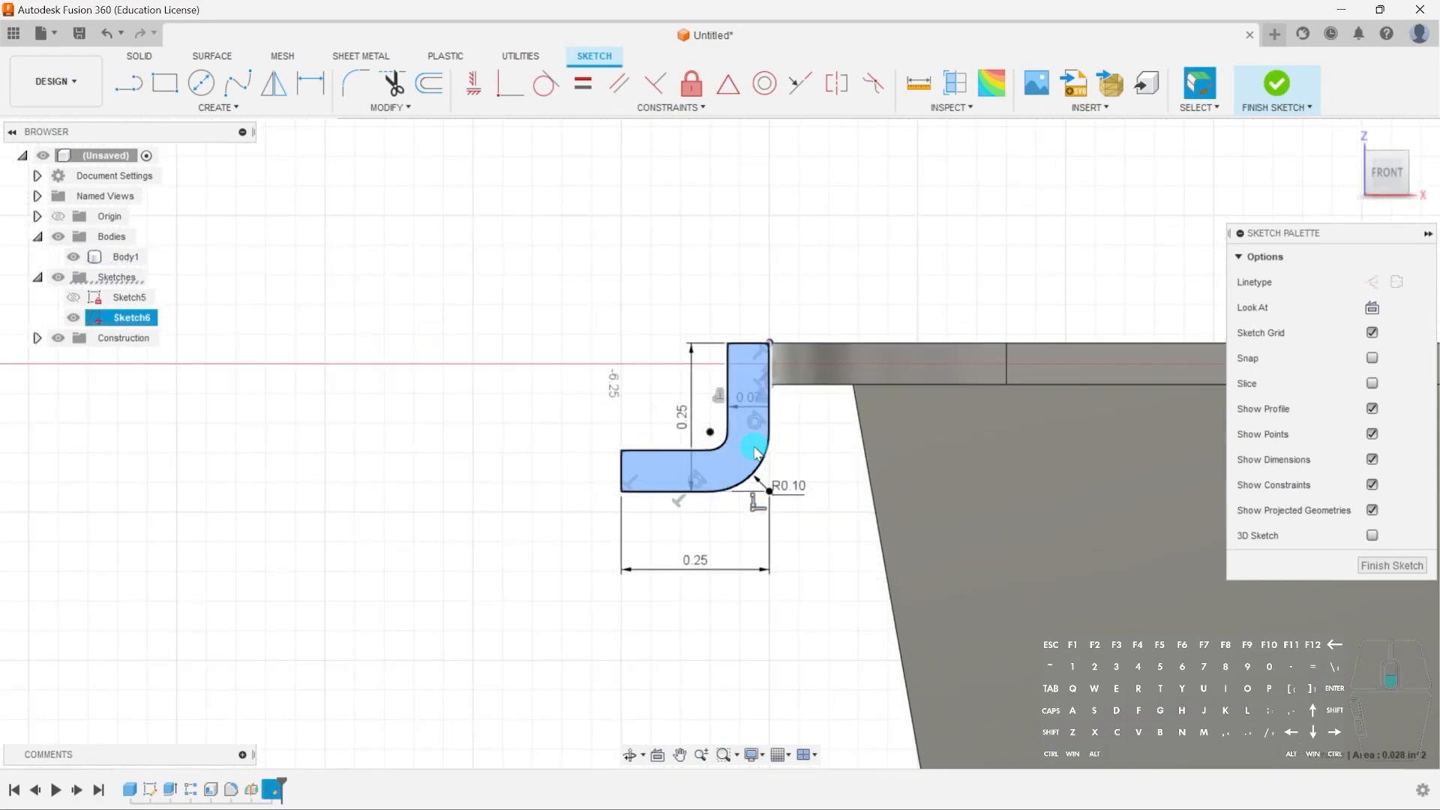
{"action": "left_click", "coordinate": [1408, 567]}
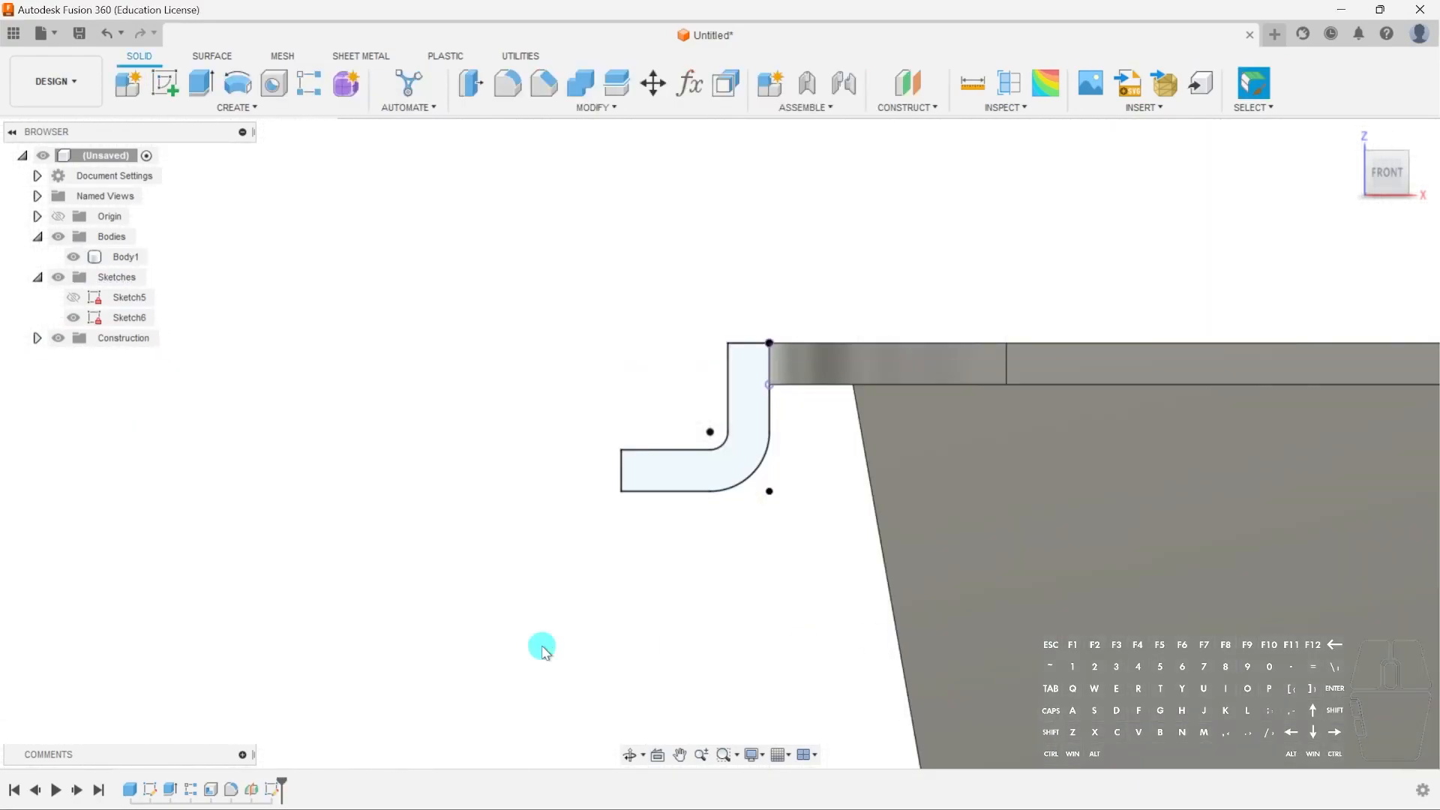
{"action": "middle_click_drag", "start_coordinate": [544, 577], "coordinate": [697, 566], "text": "shift"}
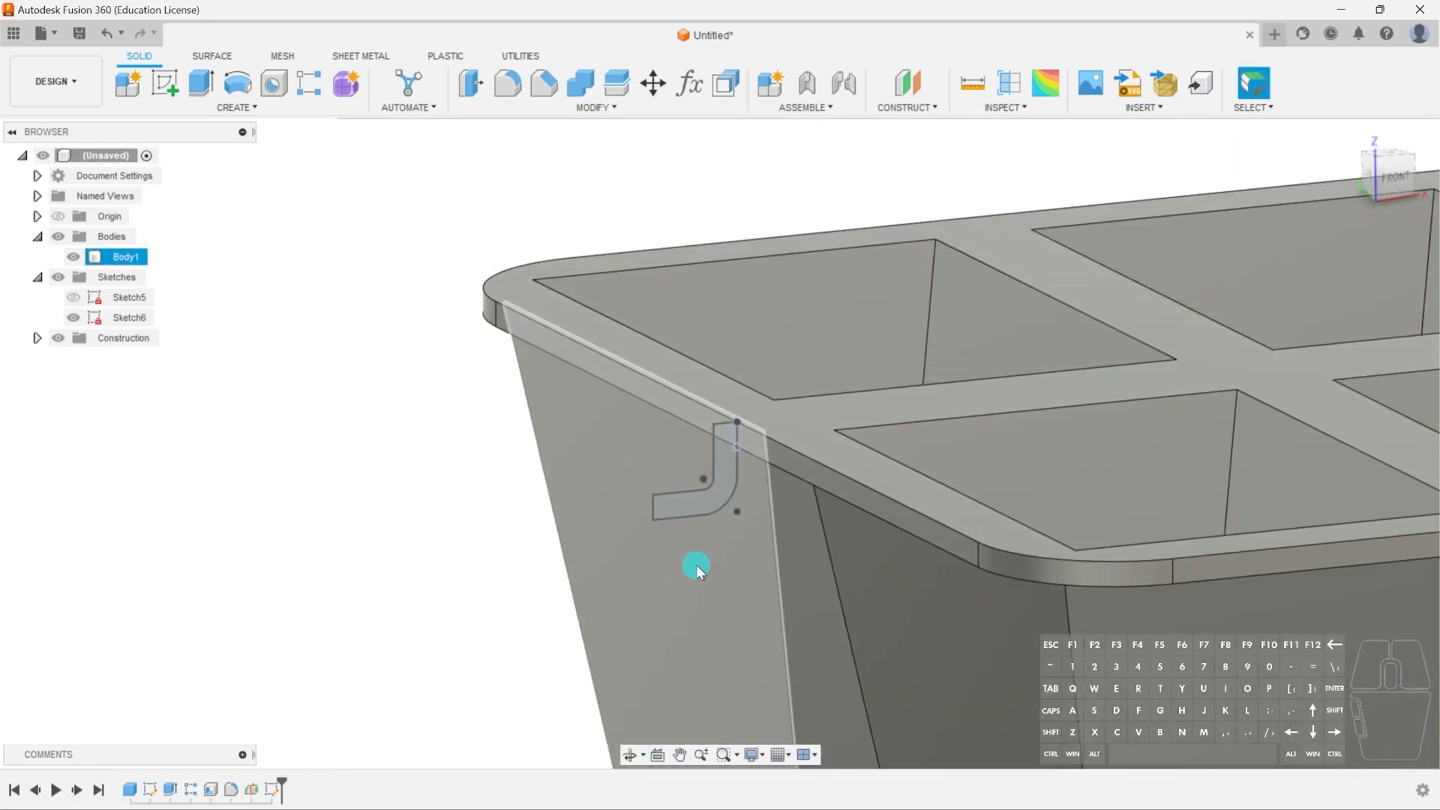
{"action": "middle_click_drag", "start_coordinate": [1132, 535], "coordinate": [919, 506]}
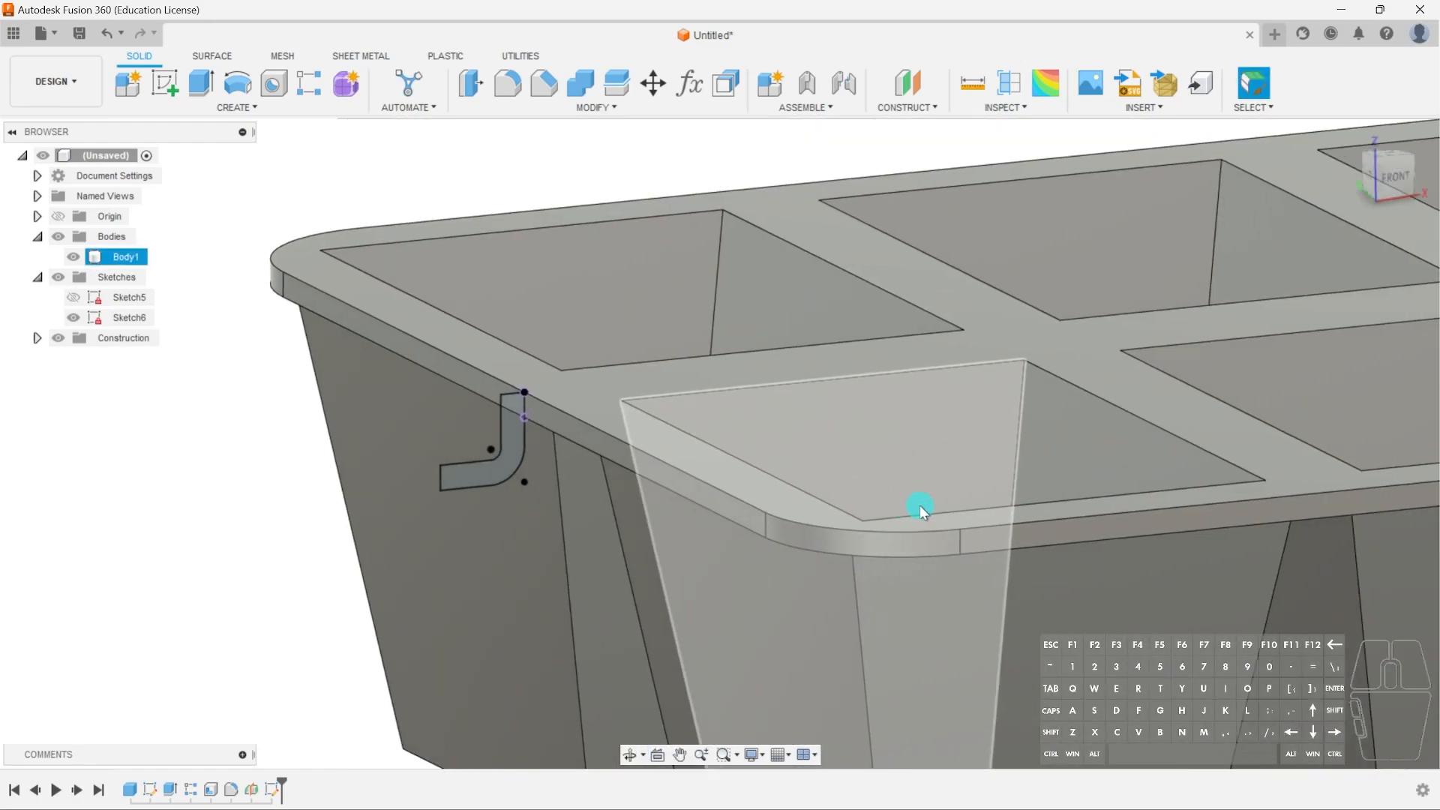
Sweep the L-shaped profile along the chained lower outer edge of the tray's rim, joining it to the body
{"action": "scroll", "coordinate": [1214, 597], "scroll_direction": "down", "scroll_amount": 2}
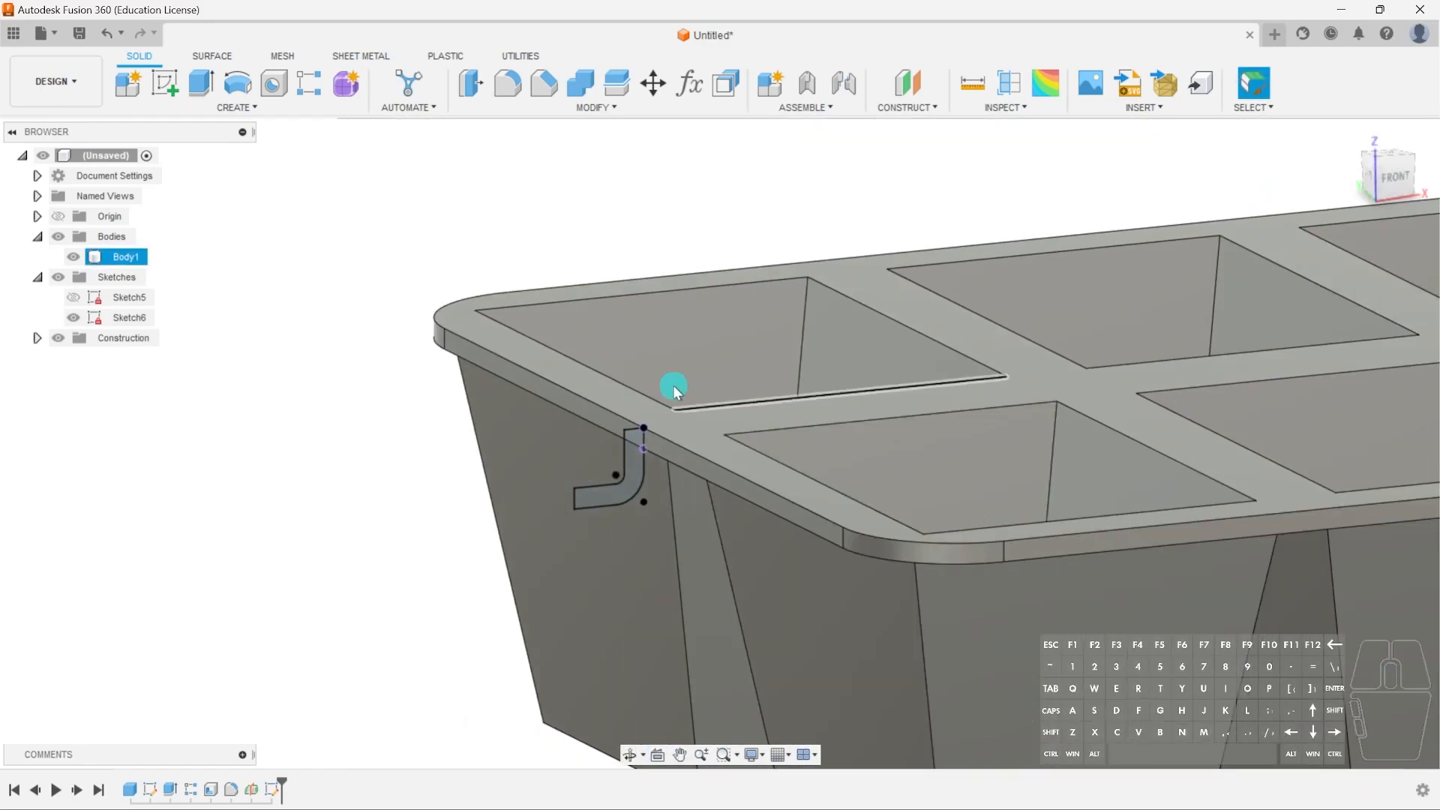
{"action": "left_click", "coordinate": [255, 107]}
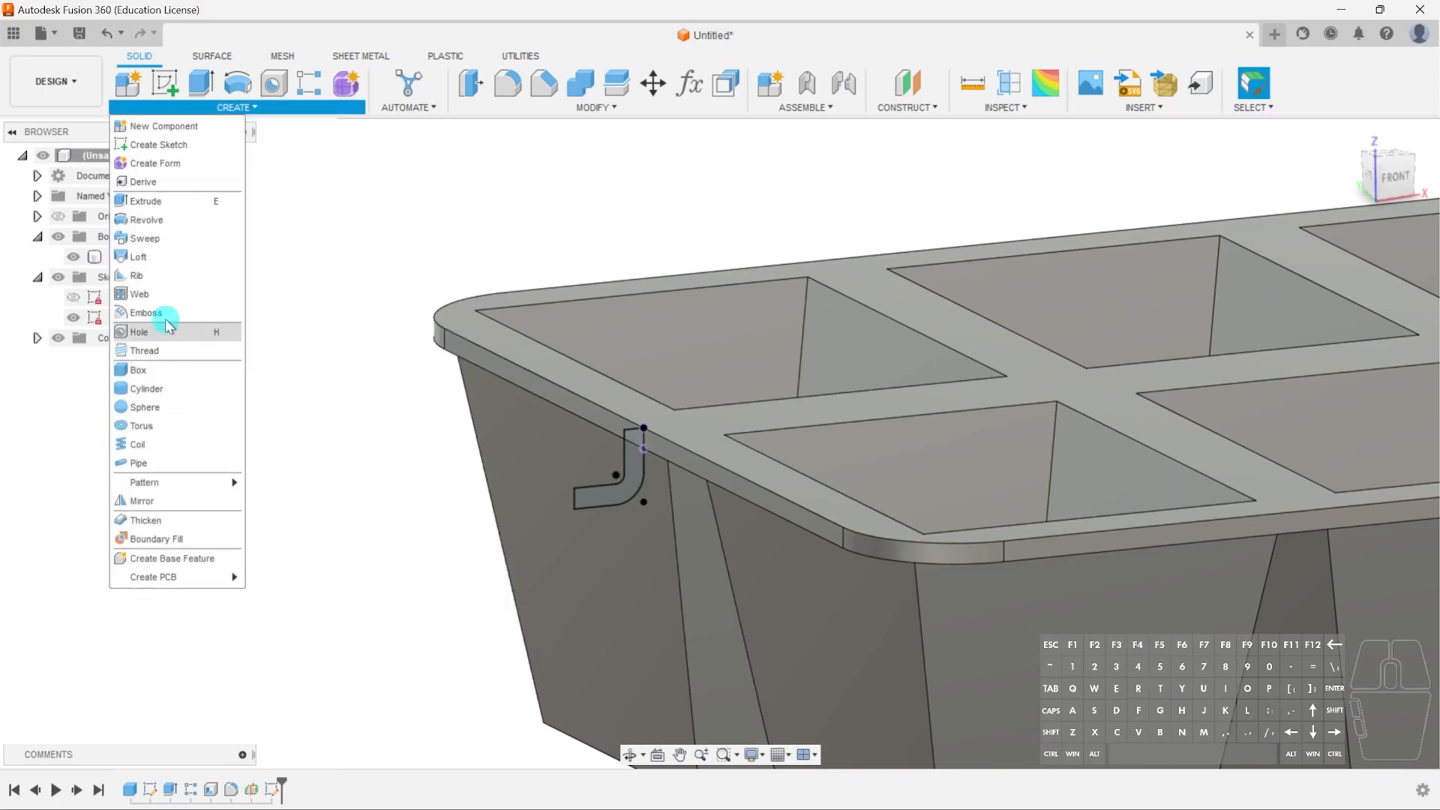
{"action": "left_click", "coordinate": [143, 238]}
{"action": "scroll", "coordinate": [630, 420], "scroll_direction": "up", "scroll_amount": 3}
{"action": "left_click", "coordinate": [636, 488]}
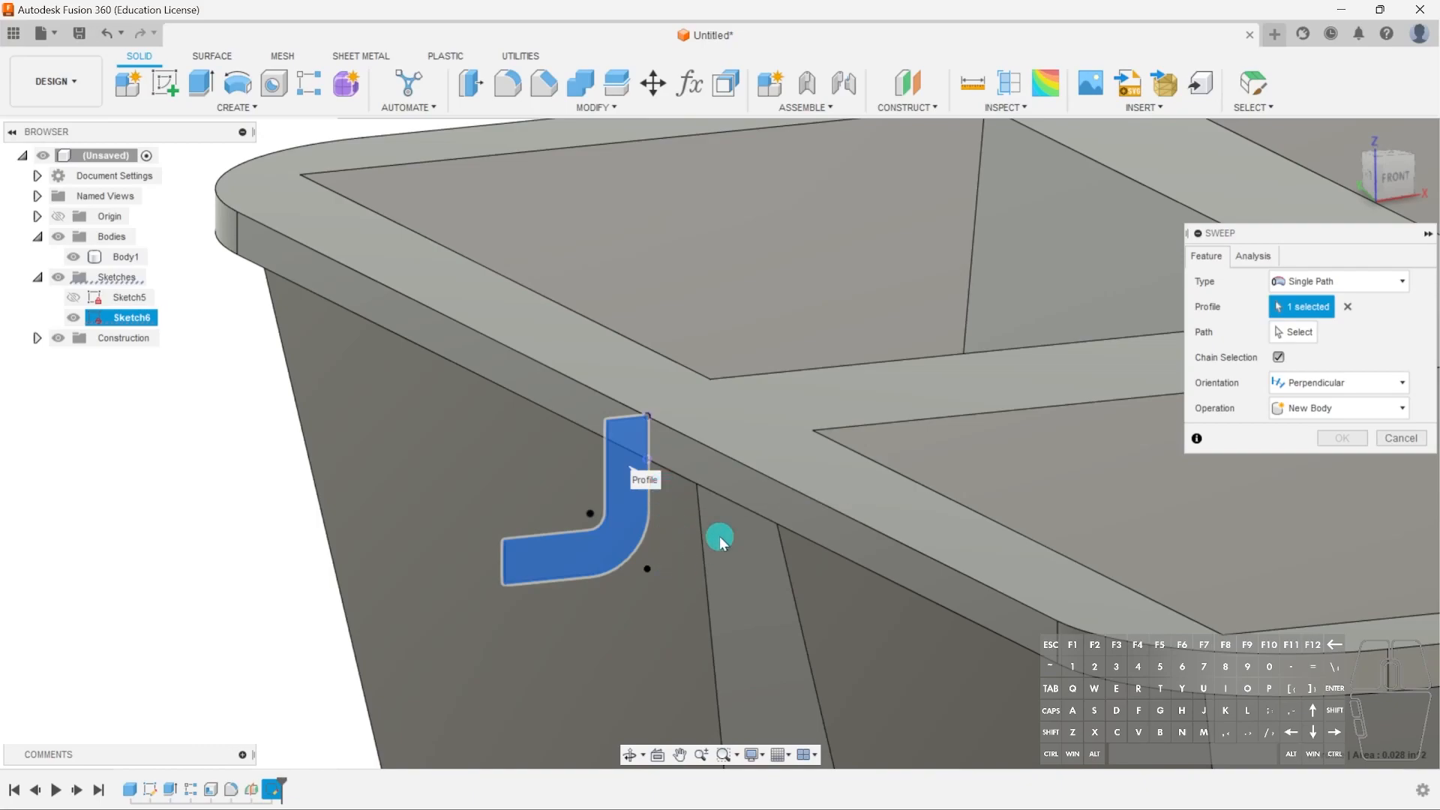
{"action": "left_click", "coordinate": [1342, 329]}
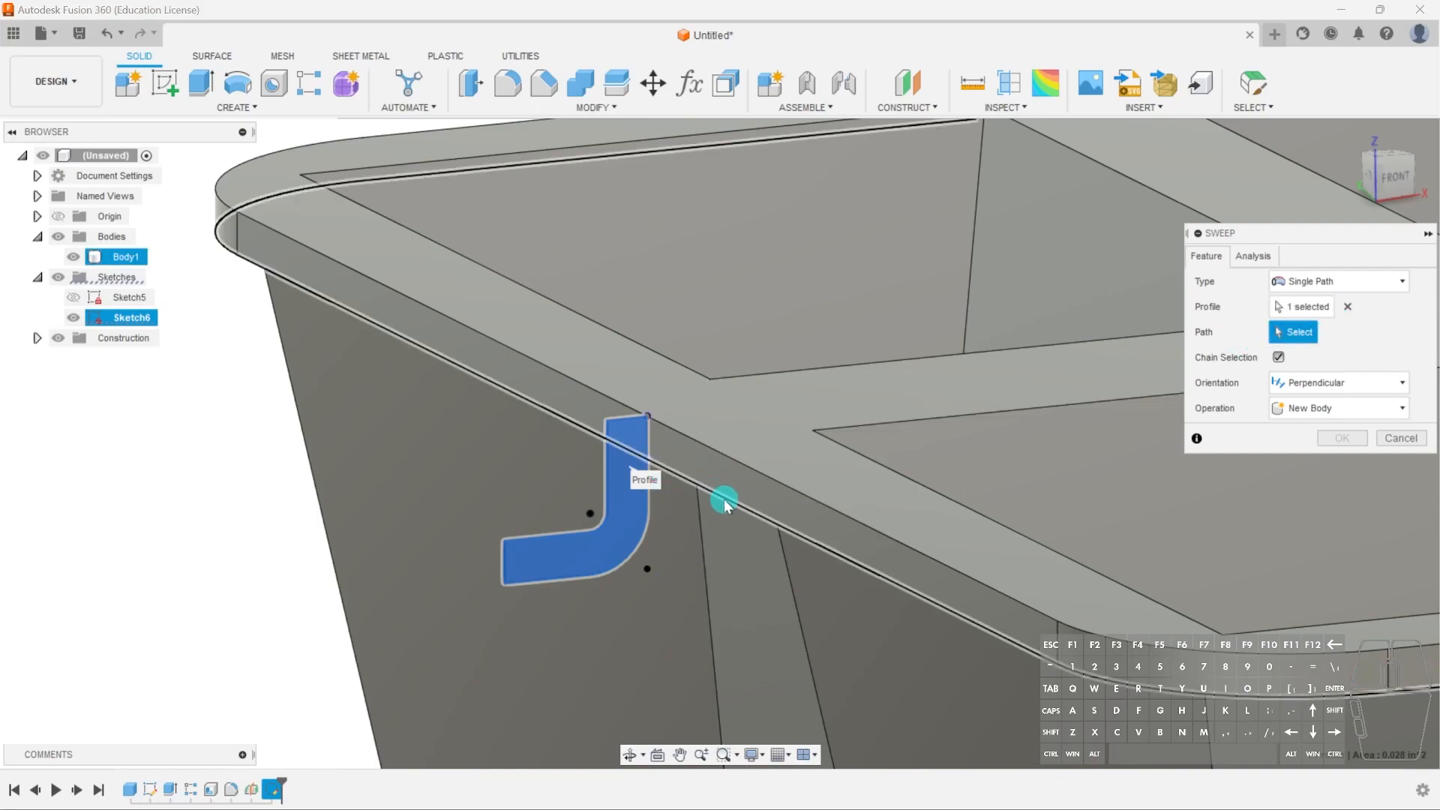
{"action": "scroll", "coordinate": [732, 503], "scroll_direction": "down", "scroll_amount": 5}
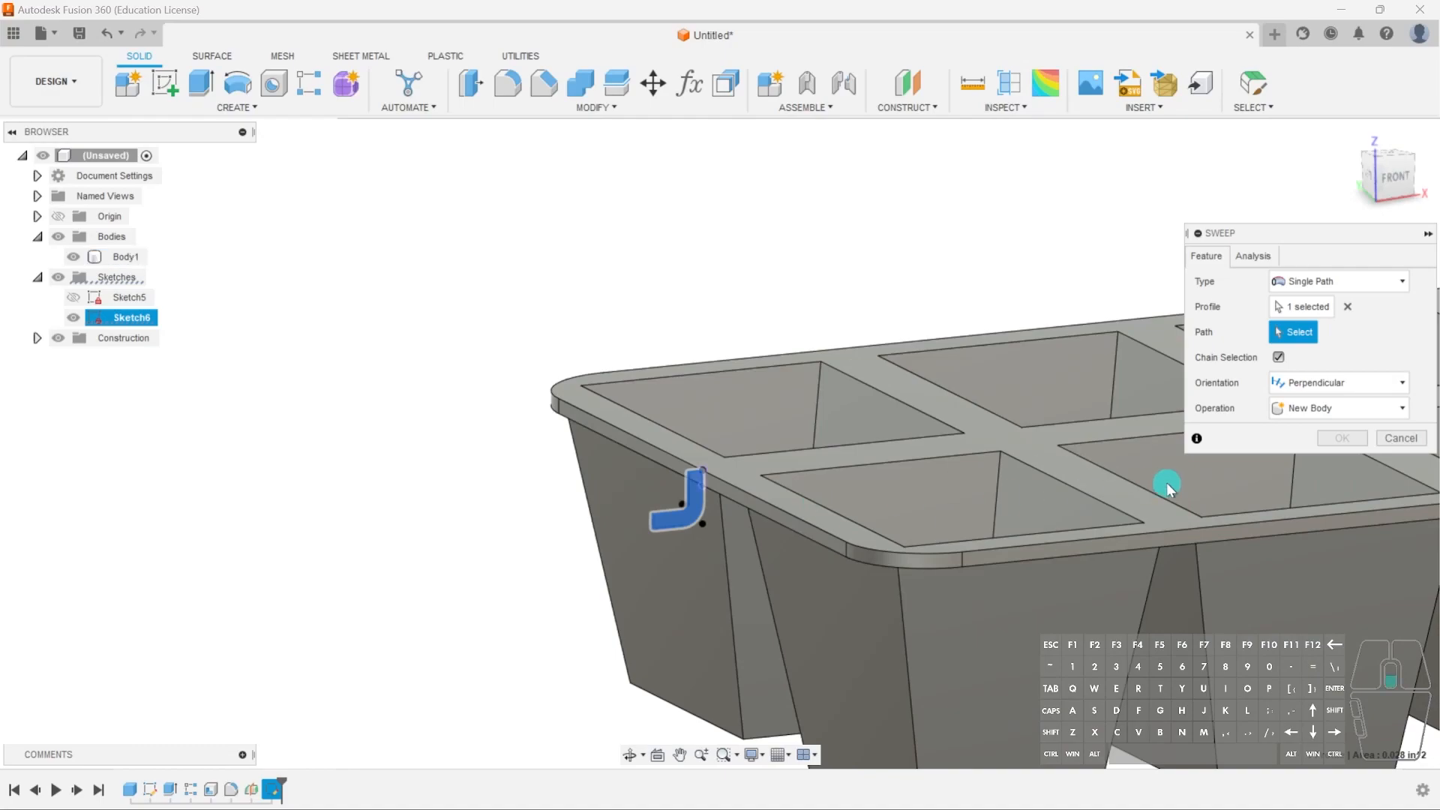
{"action": "scroll", "coordinate": [468, 471], "scroll_direction": "up", "scroll_amount": 5}
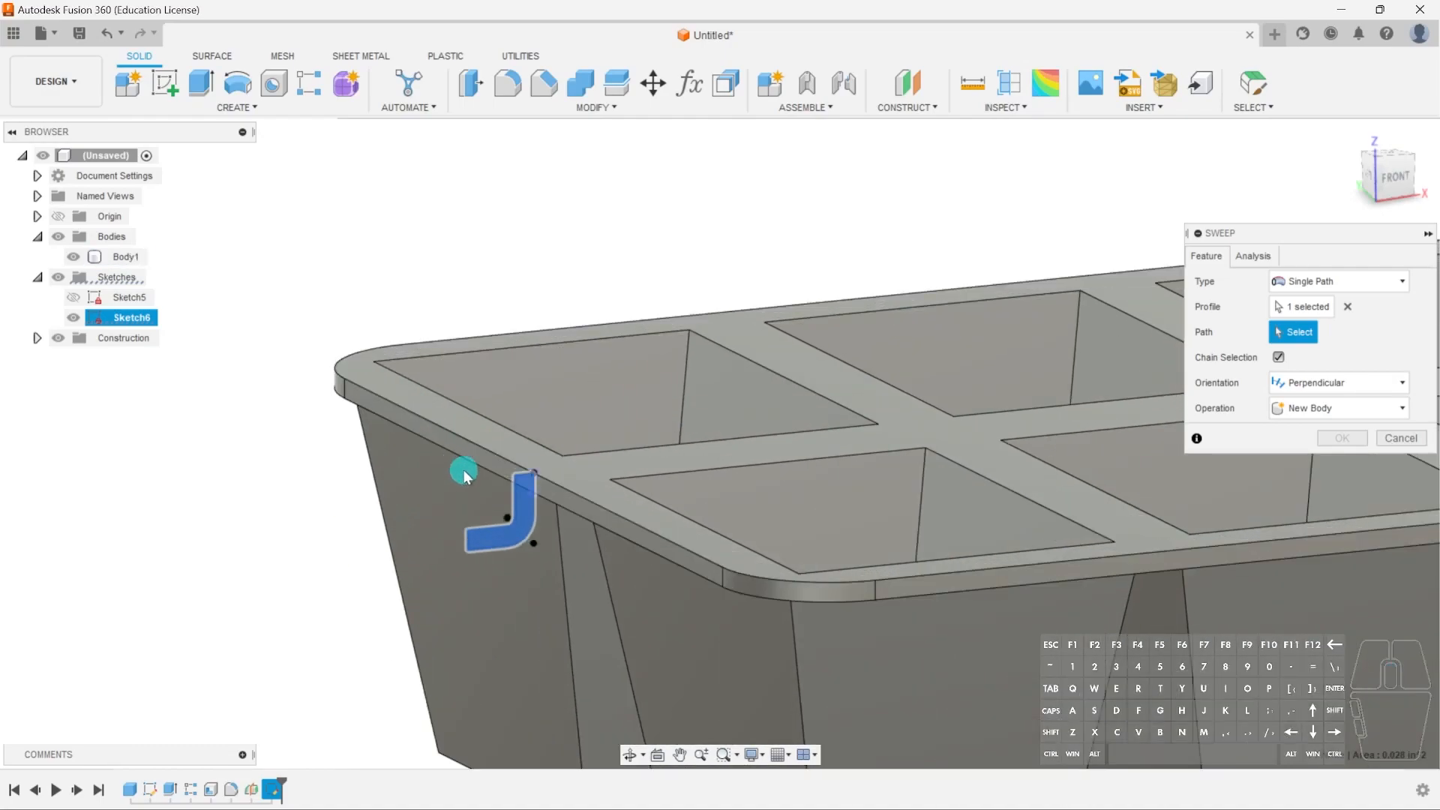
{"action": "left_click", "coordinate": [608, 519]}
{"action": "scroll", "coordinate": [604, 506], "scroll_direction": "down", "scroll_amount": 5}
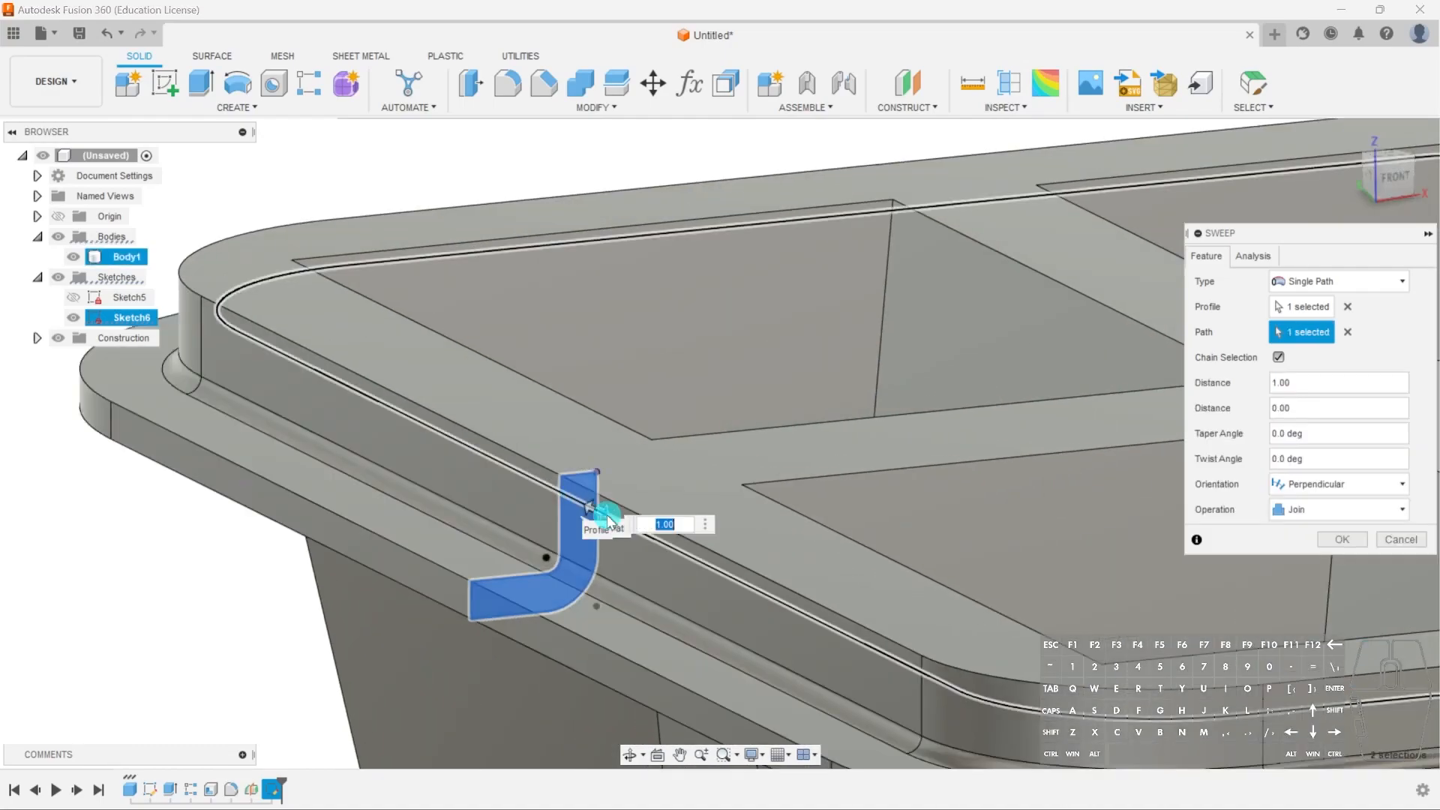
{"action": "scroll", "coordinate": [602, 500], "scroll_direction": "down", "scroll_amount": 5}
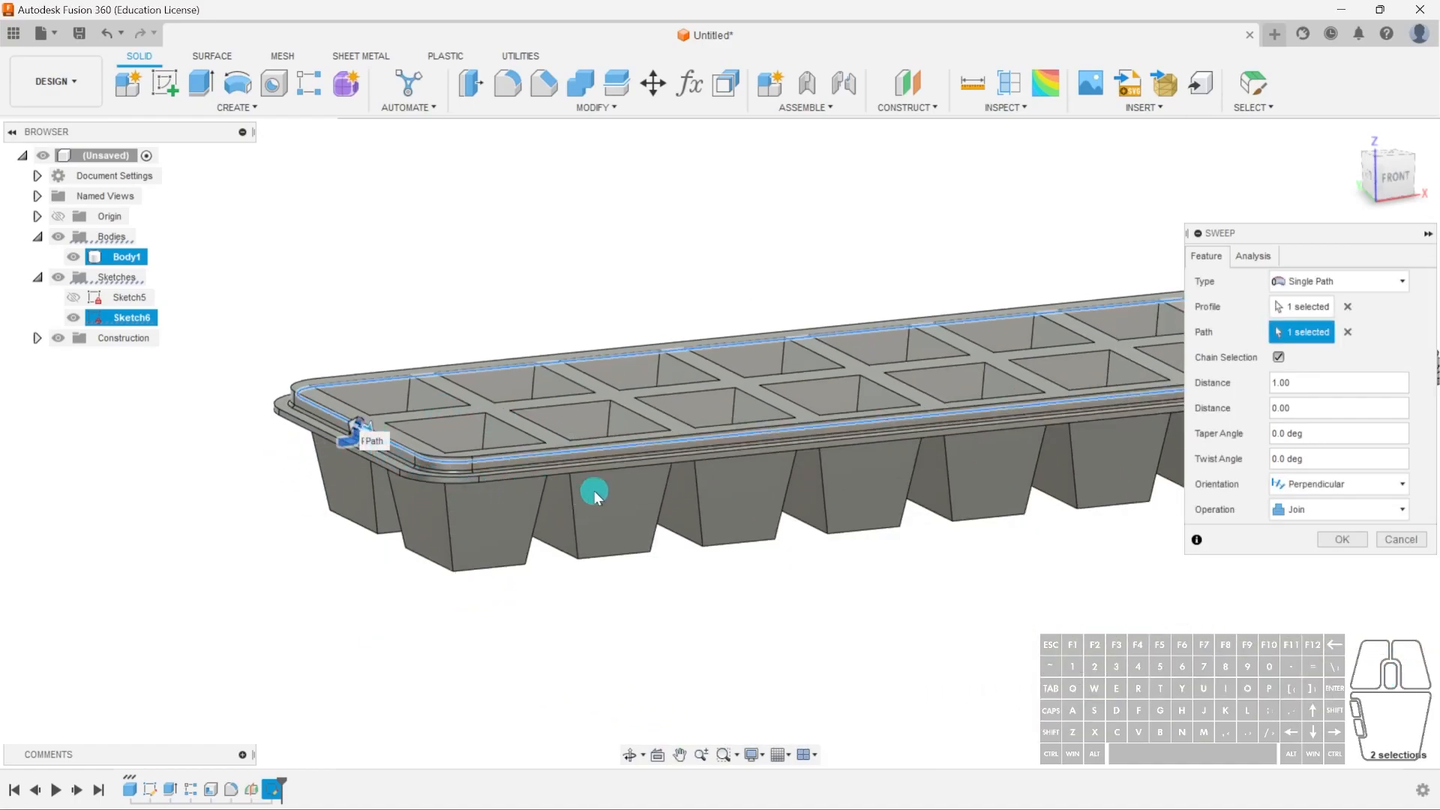
{"action": "middle_click_drag", "start_coordinate": [710, 492], "coordinate": [986, 466], "text": "shift"}
{"action": "middle_click_drag", "start_coordinate": [1030, 349], "coordinate": [270, 466], "text": "shift"}
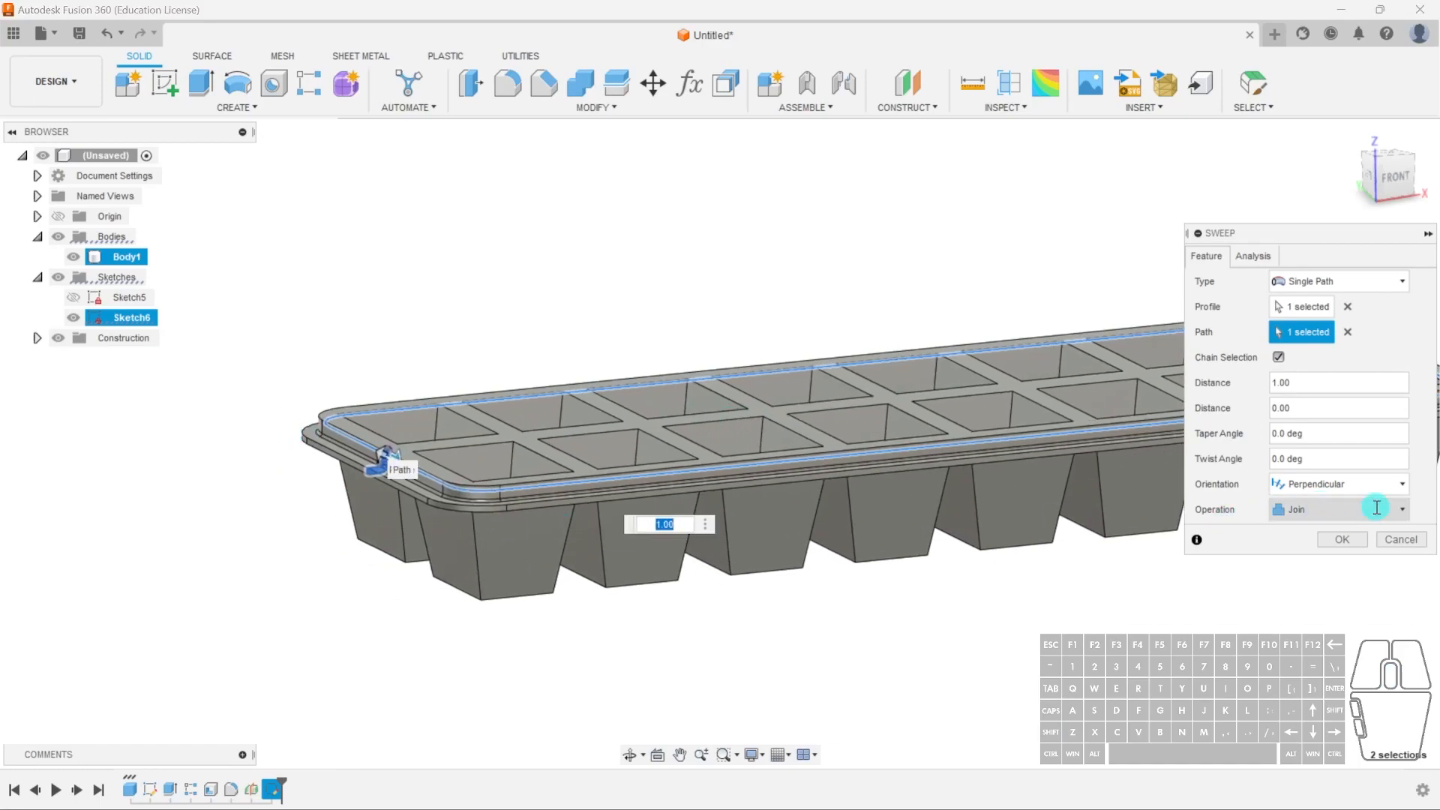
{"action": "left_click", "coordinate": [1342, 539]}
Examine the swept rim lip around the tray and the undersides of the pockets
{"action": "middle_click_drag", "start_coordinate": [761, 658], "coordinate": [913, 643], "text": "shift"}
{"action": "left_click", "coordinate": [1017, 471]}
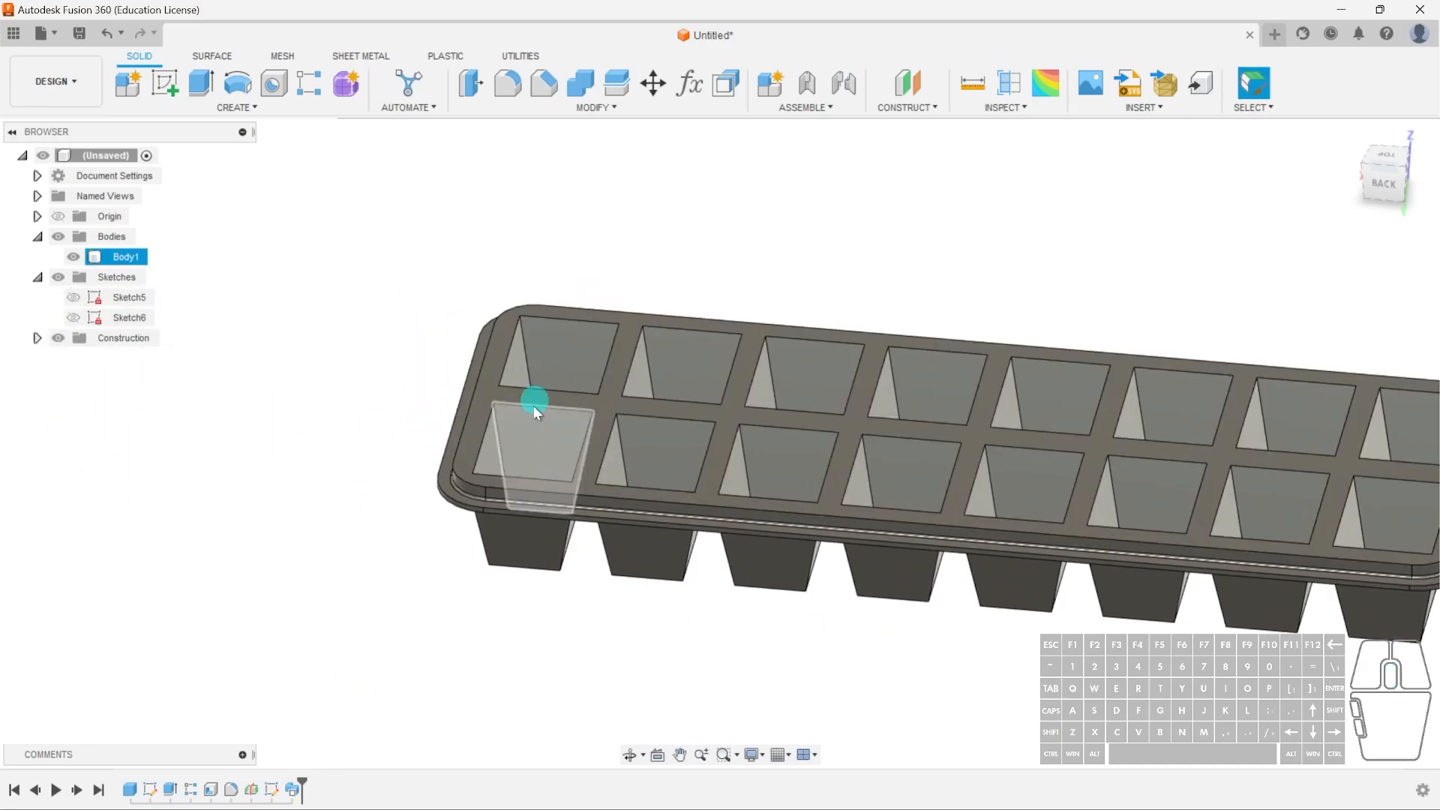
{"action": "scroll", "coordinate": [607, 651], "scroll_direction": "down", "scroll_amount": 2}
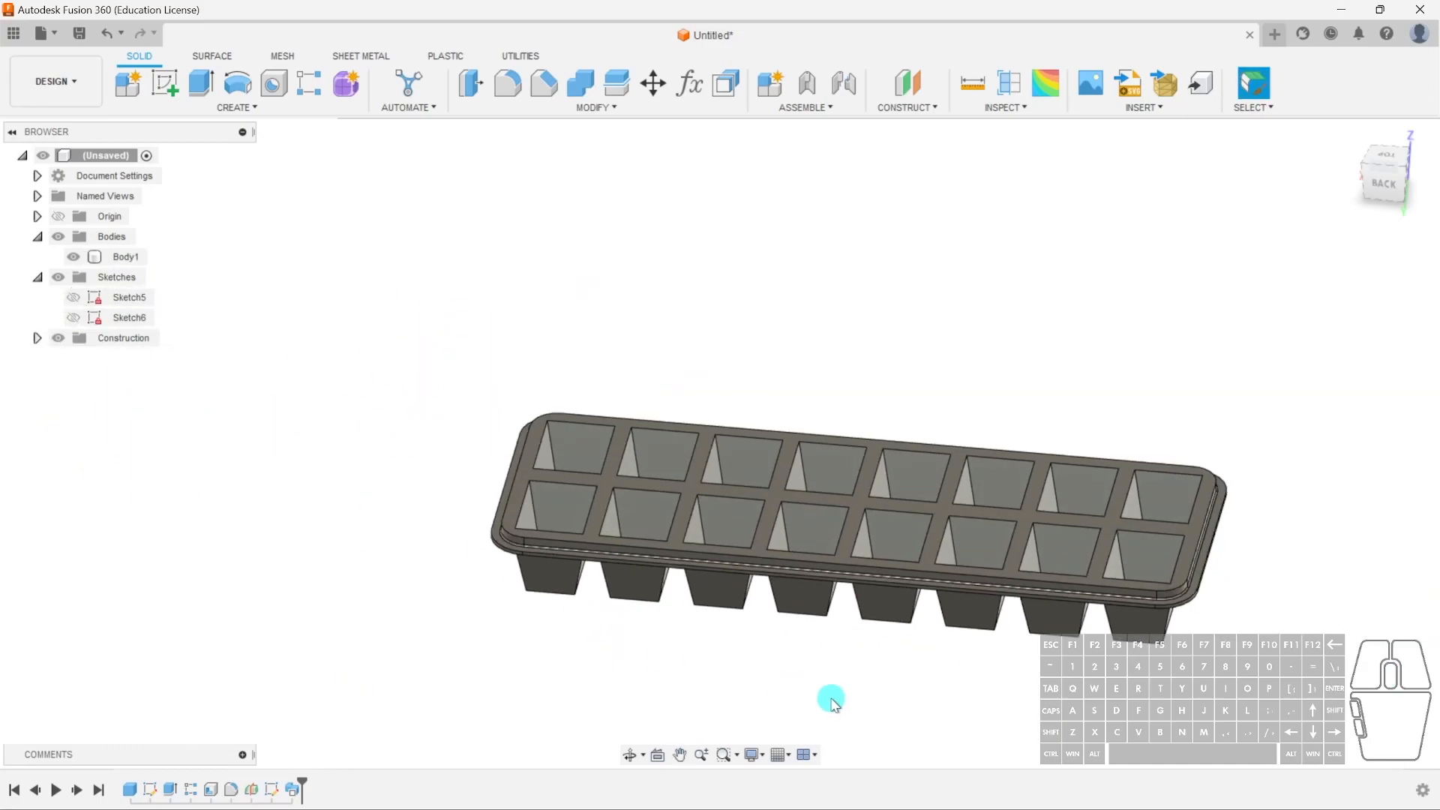
{"action": "middle_click_drag", "start_coordinate": [820, 629], "coordinate": [858, 650], "text": "shift"}
{"action": "middle_click_drag", "start_coordinate": [881, 594], "coordinate": [893, 626], "text": "shift"}
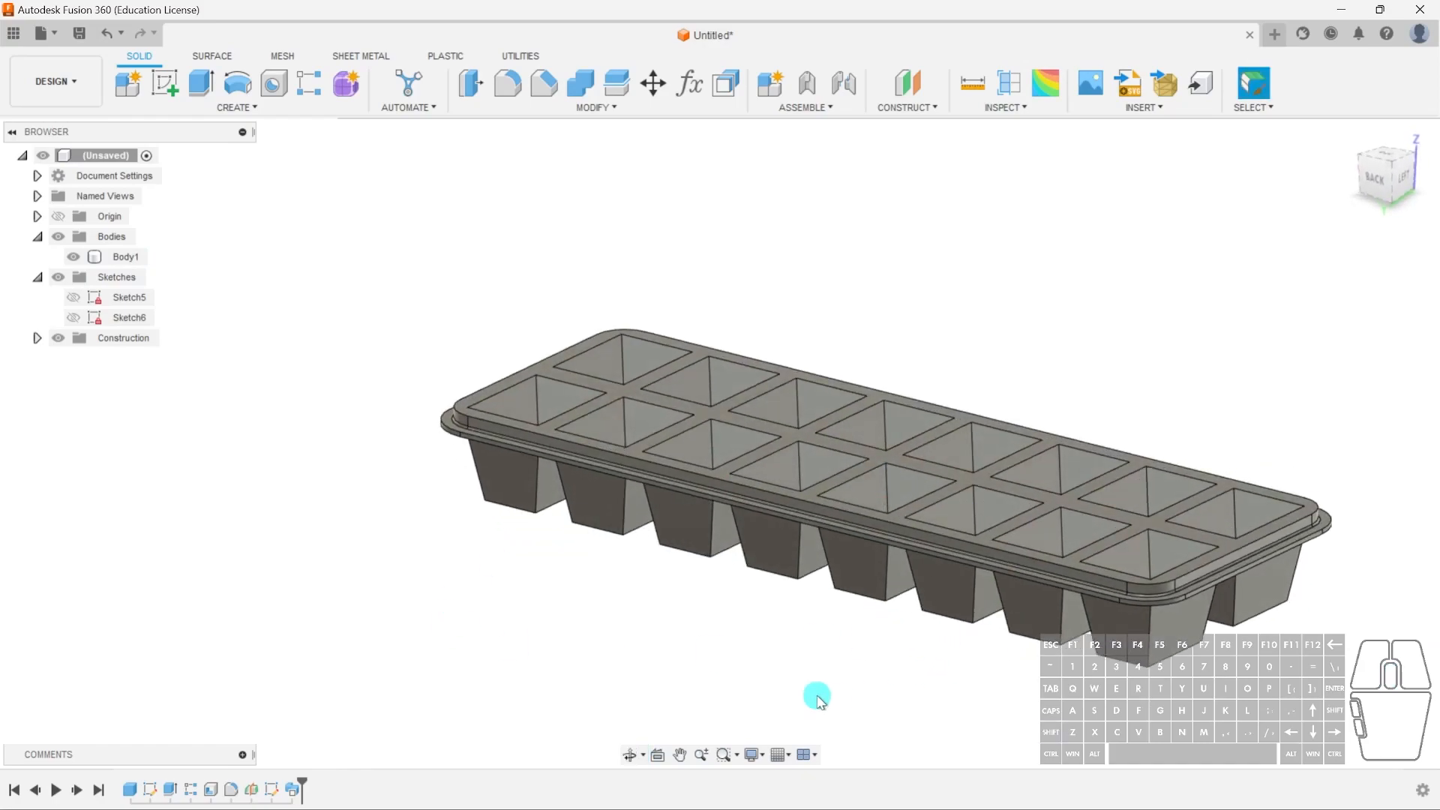
{"action": "scroll", "coordinate": [925, 650], "scroll_direction": "up", "scroll_amount": 3}
{"action": "middle_click_drag", "start_coordinate": [929, 677], "coordinate": [937, 573], "text": "shift"}
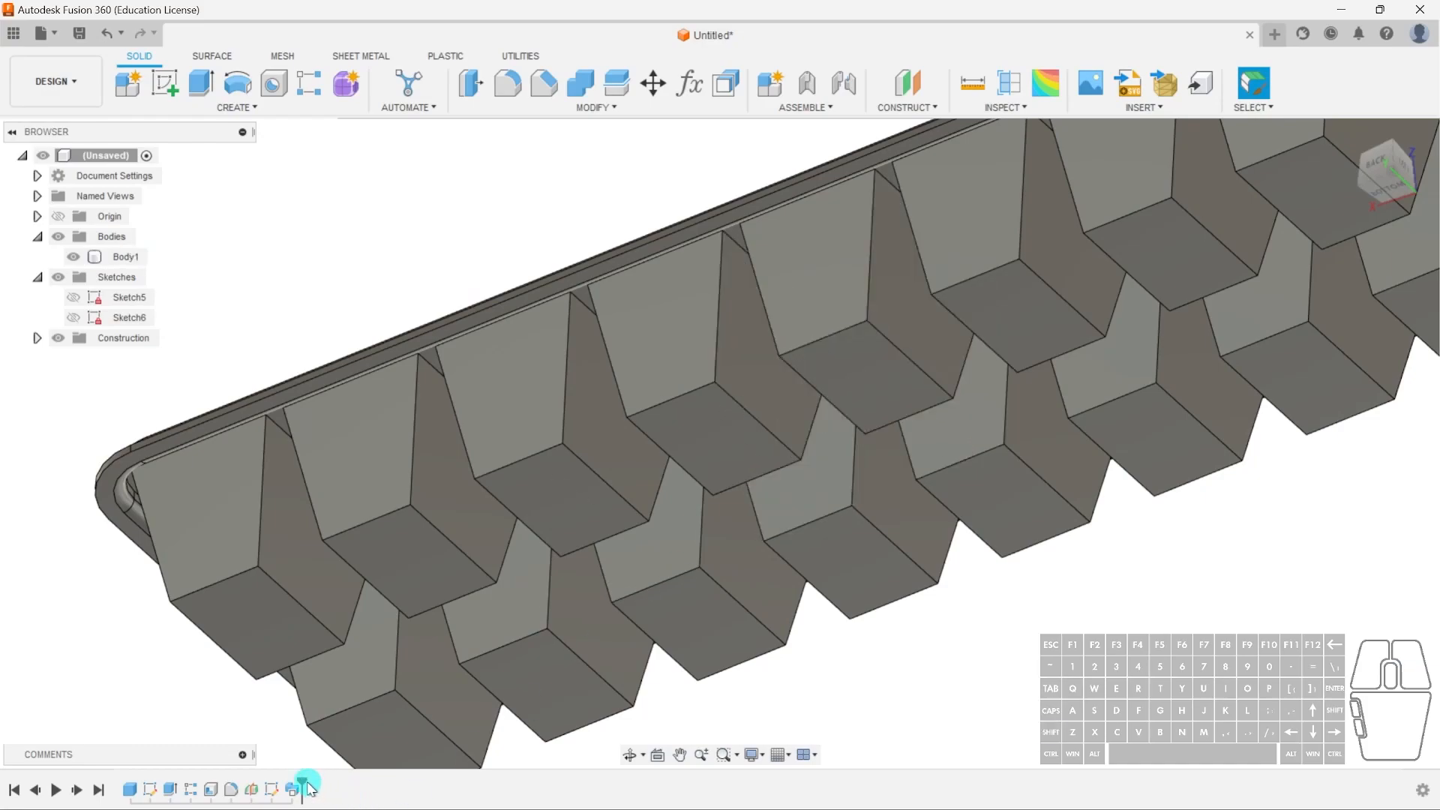
Roll the history back to just after the first pocket cut and fillet the pocket's floor face by 0.05 in
{"action": "left_click_drag", "start_coordinate": [302, 784], "coordinate": [180, 784]}
{"action": "middle_click_drag", "start_coordinate": [797, 369], "coordinate": [217, 356], "text": "shift"}
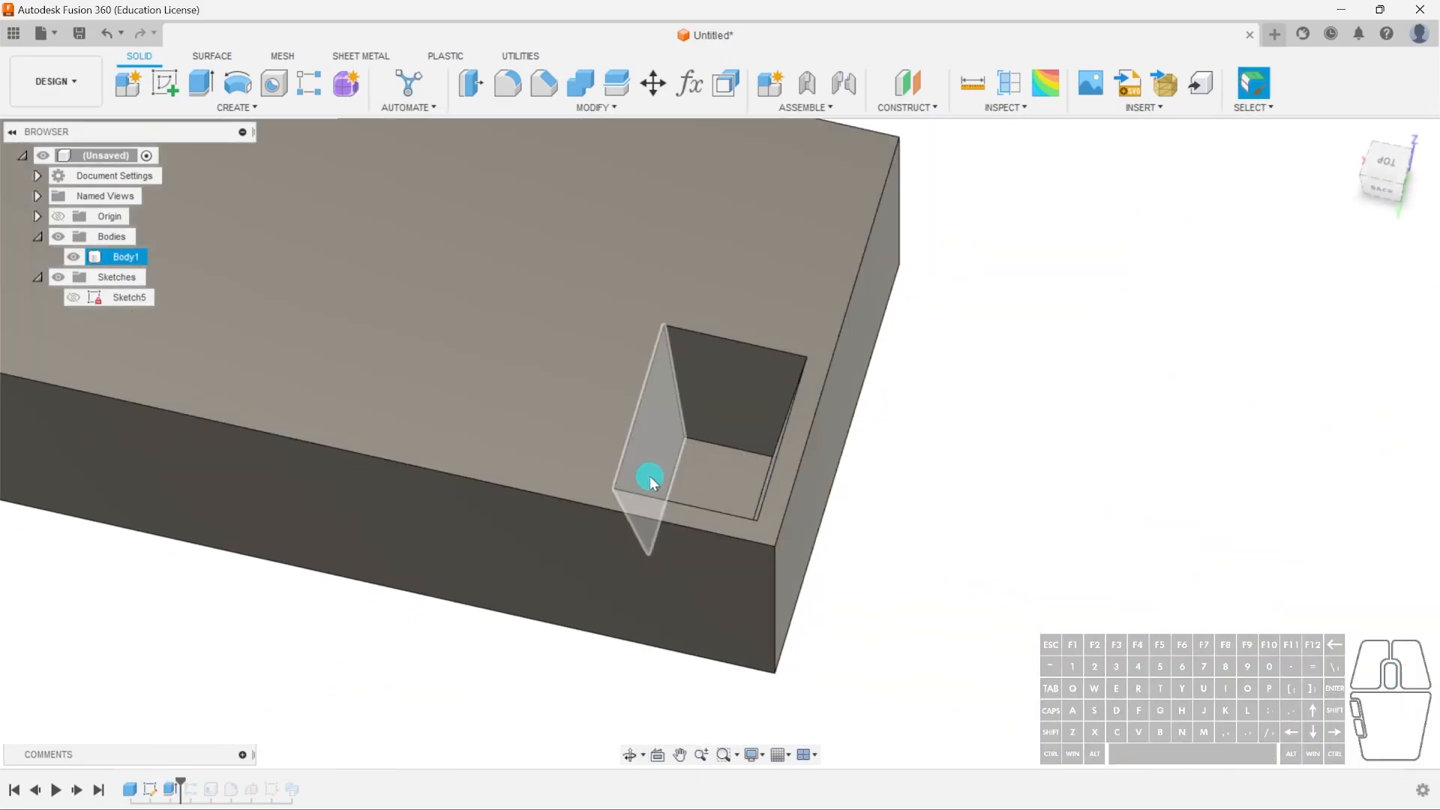
{"action": "key", "text": "f"}
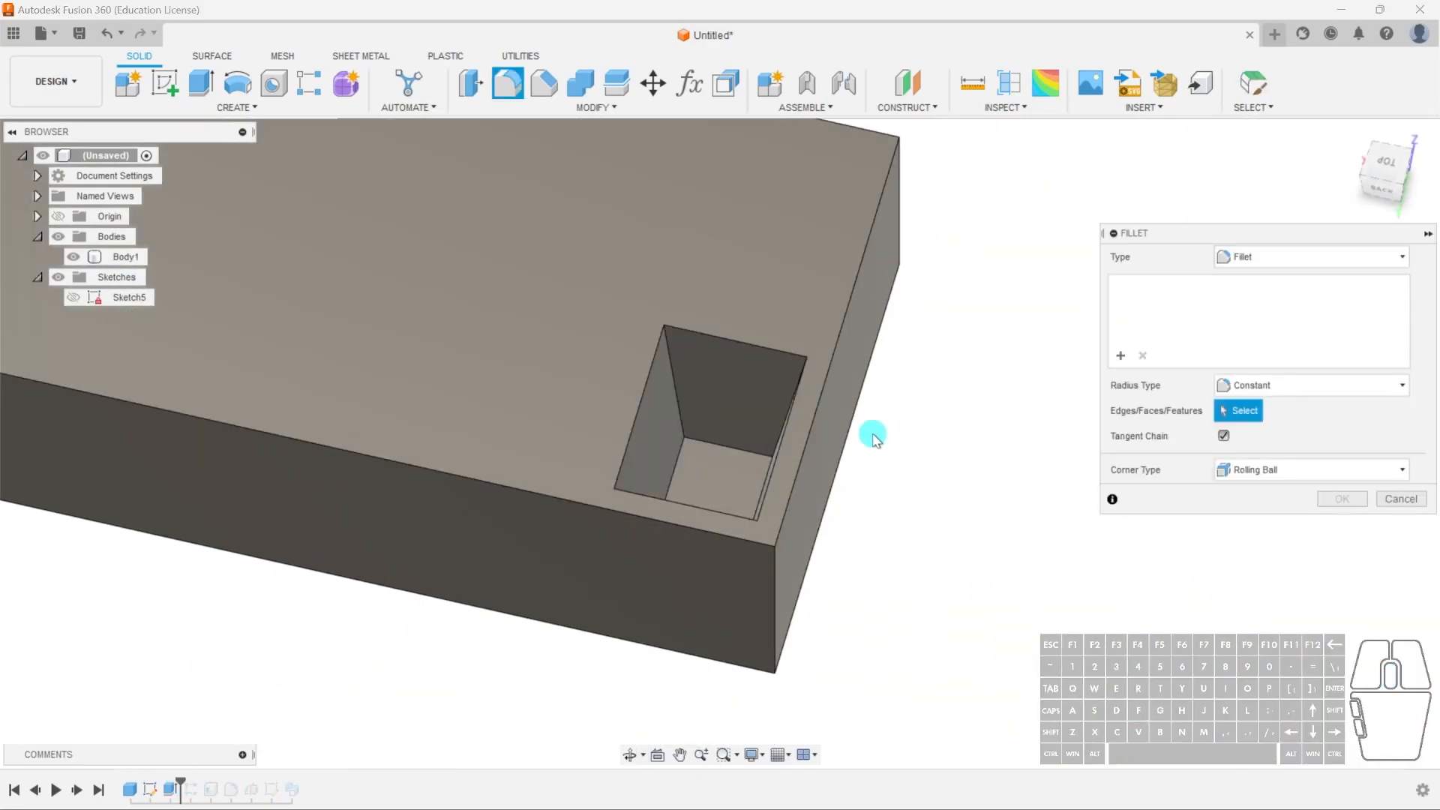
{"action": "left_click", "coordinate": [713, 468]}
{"action": "scroll", "coordinate": [690, 469], "scroll_direction": "up", "scroll_amount": 3}
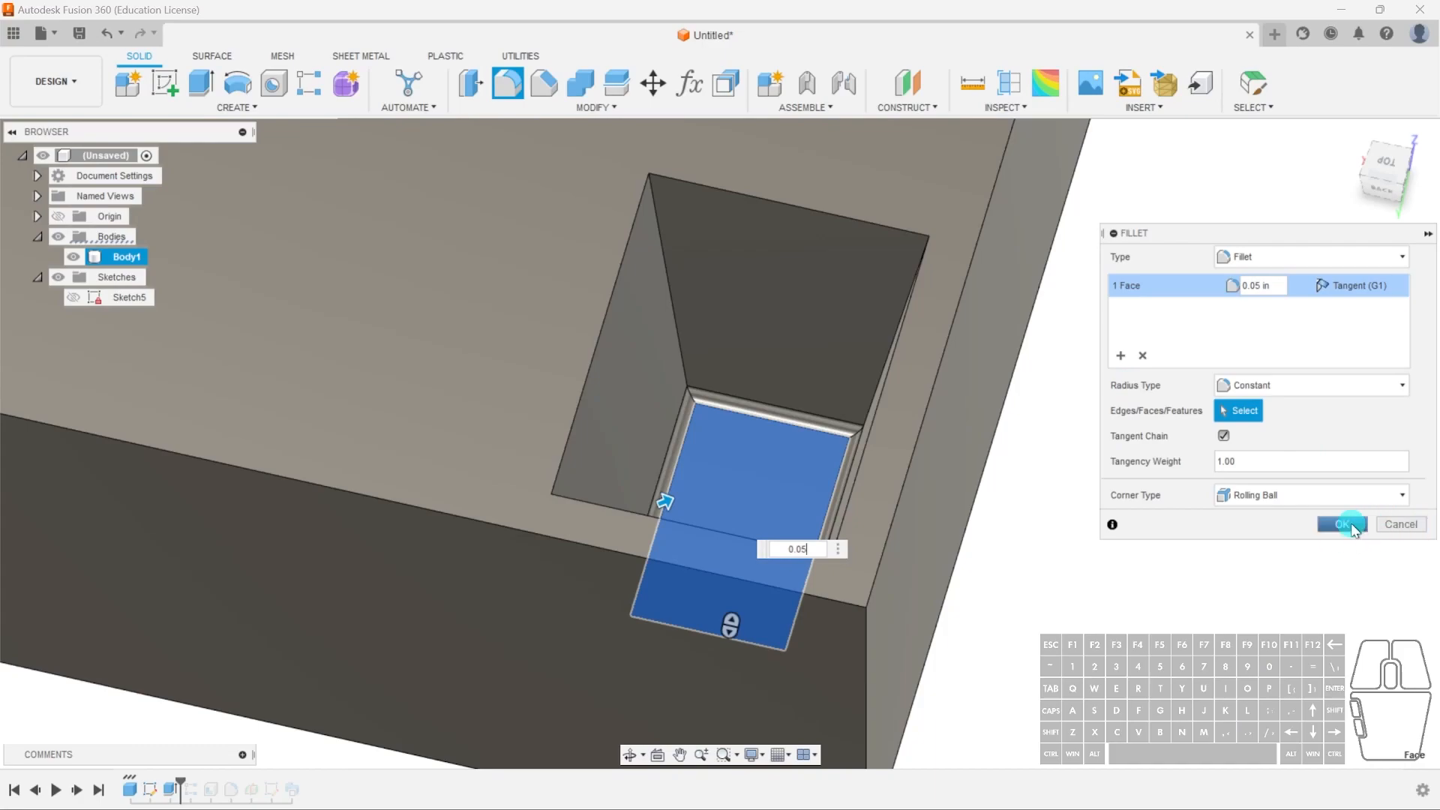
{"action": "left_click", "coordinate": [1355, 525]}
Roll the history forward to its end and check the pocket bottoms from below the tray
{"action": "scroll", "coordinate": [1137, 569], "scroll_direction": "down", "scroll_amount": 5}
{"action": "left_click_drag", "start_coordinate": [200, 780], "coordinate": [321, 786]}
{"action": "scroll", "coordinate": [486, 681], "scroll_direction": "down", "scroll_amount": 2}
{"action": "middle_click_drag", "start_coordinate": [789, 691], "coordinate": [787, 530], "text": "shift"}
{"action": "middle_click_drag", "start_coordinate": [795, 626], "coordinate": [837, 159]}
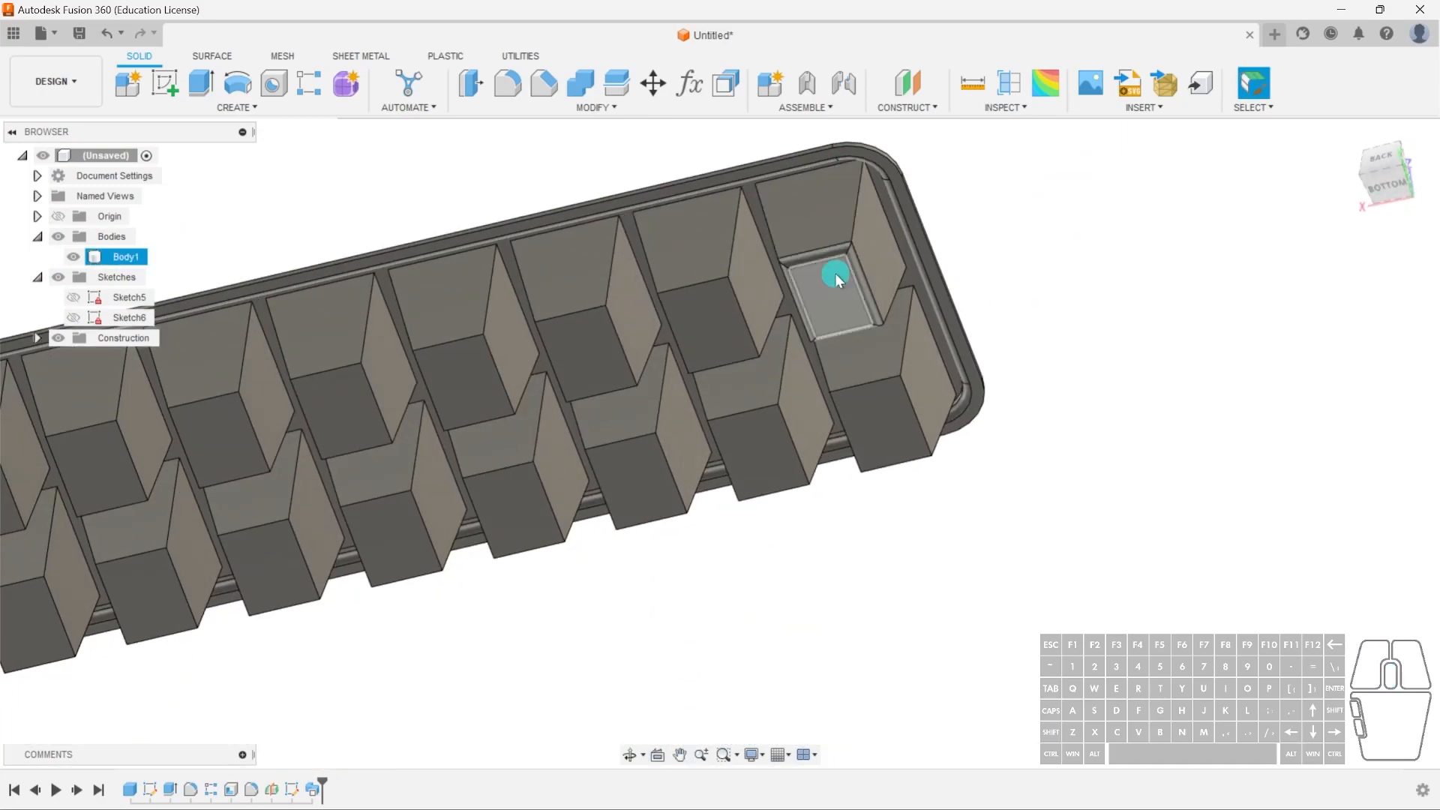
Open the pocket's rectangular pattern for editing and try to add the floor fillet to the patterned objects
{"action": "double_click", "coordinate": [213, 789]}
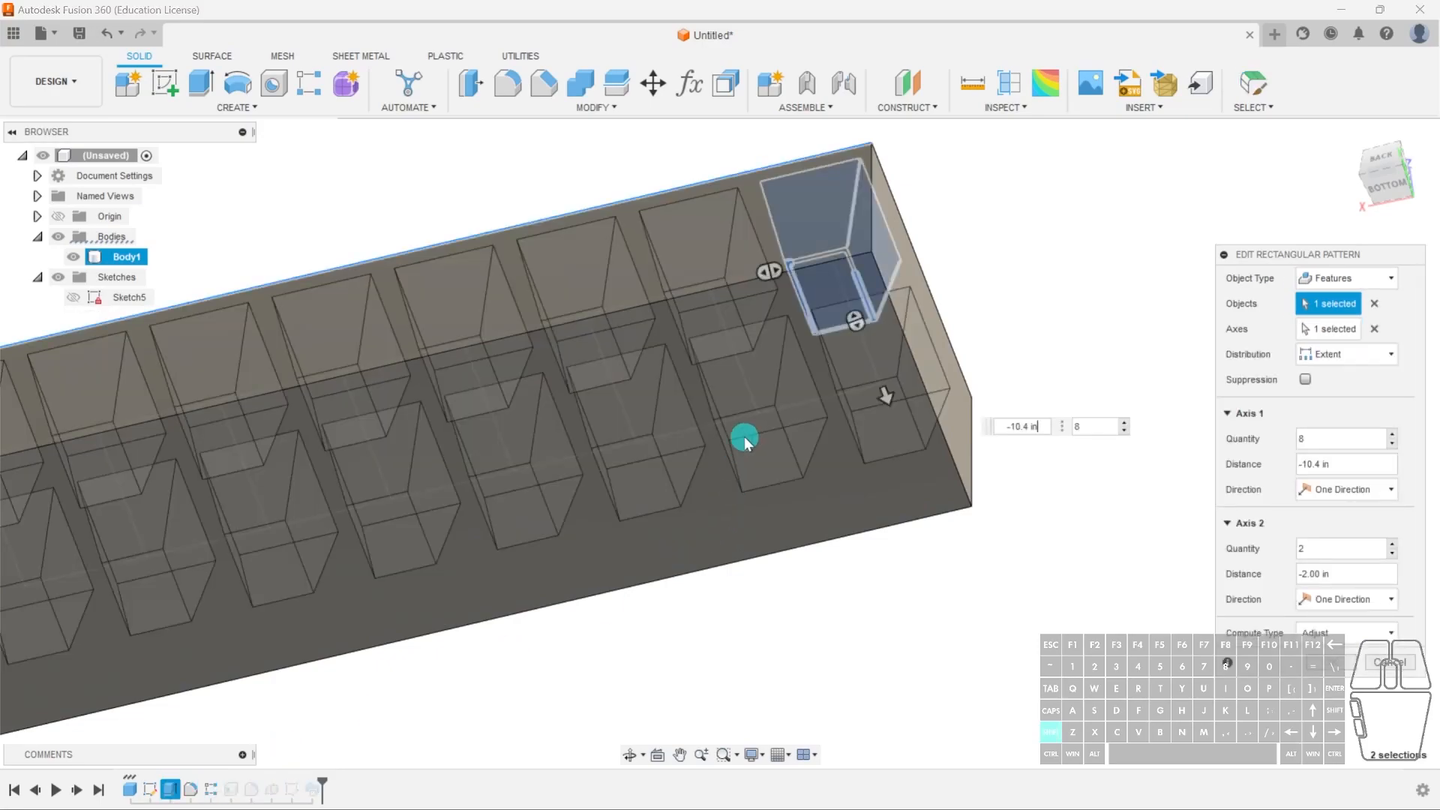
{"action": "scroll", "coordinate": [830, 557], "scroll_direction": "up", "scroll_amount": 8}
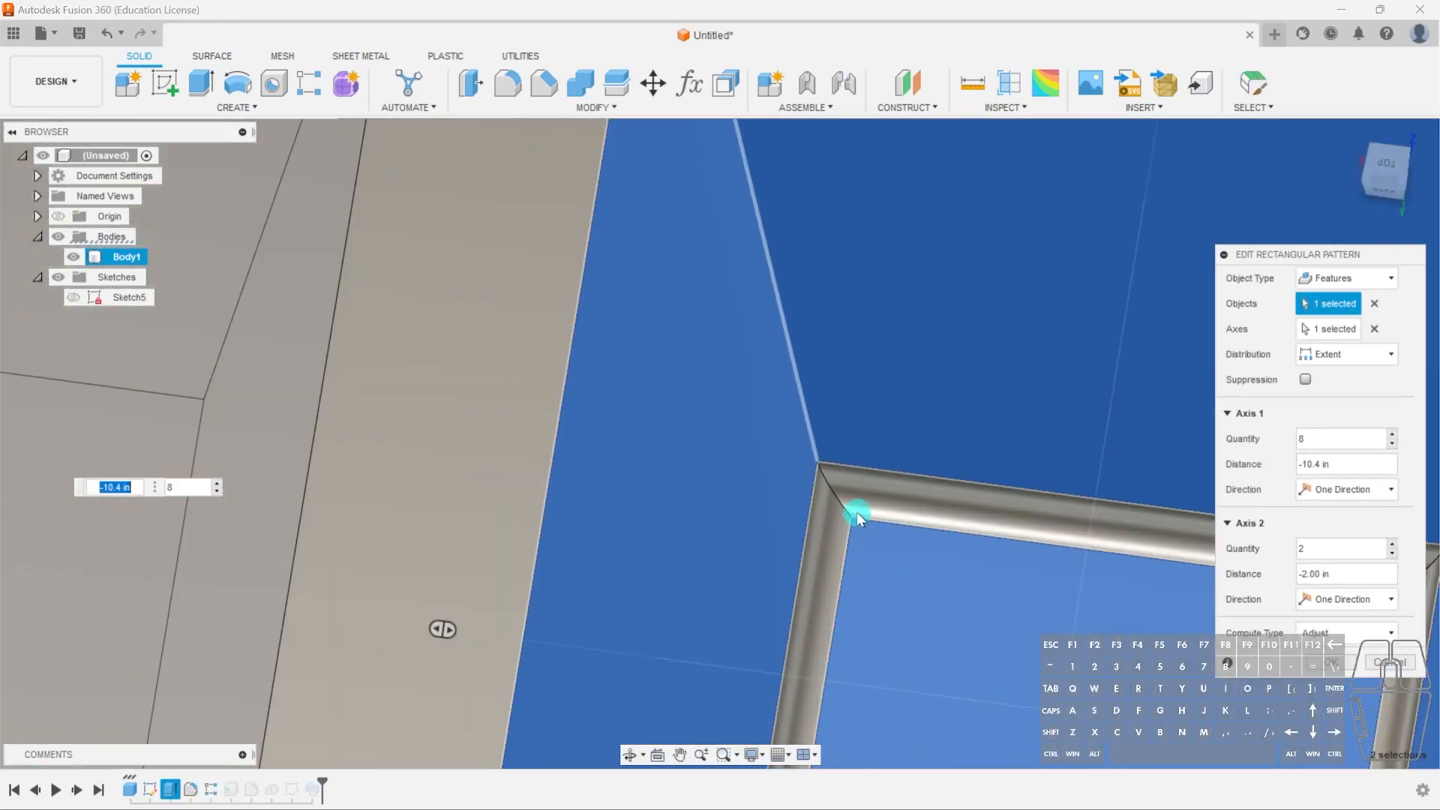
{"action": "left_click", "coordinate": [1331, 304]}
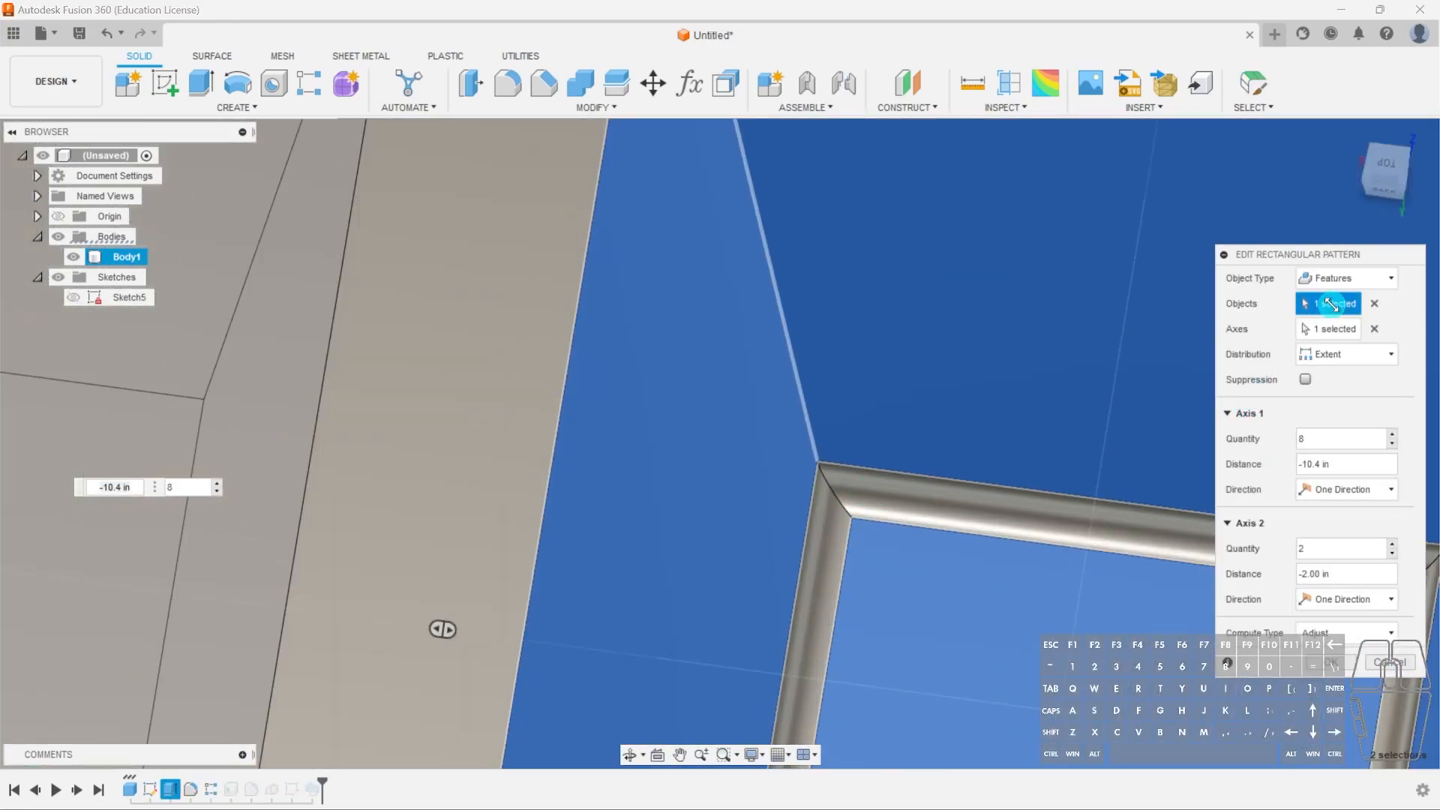
{"action": "left_click", "coordinate": [1377, 307]}
{"action": "left_click", "coordinate": [873, 510]}
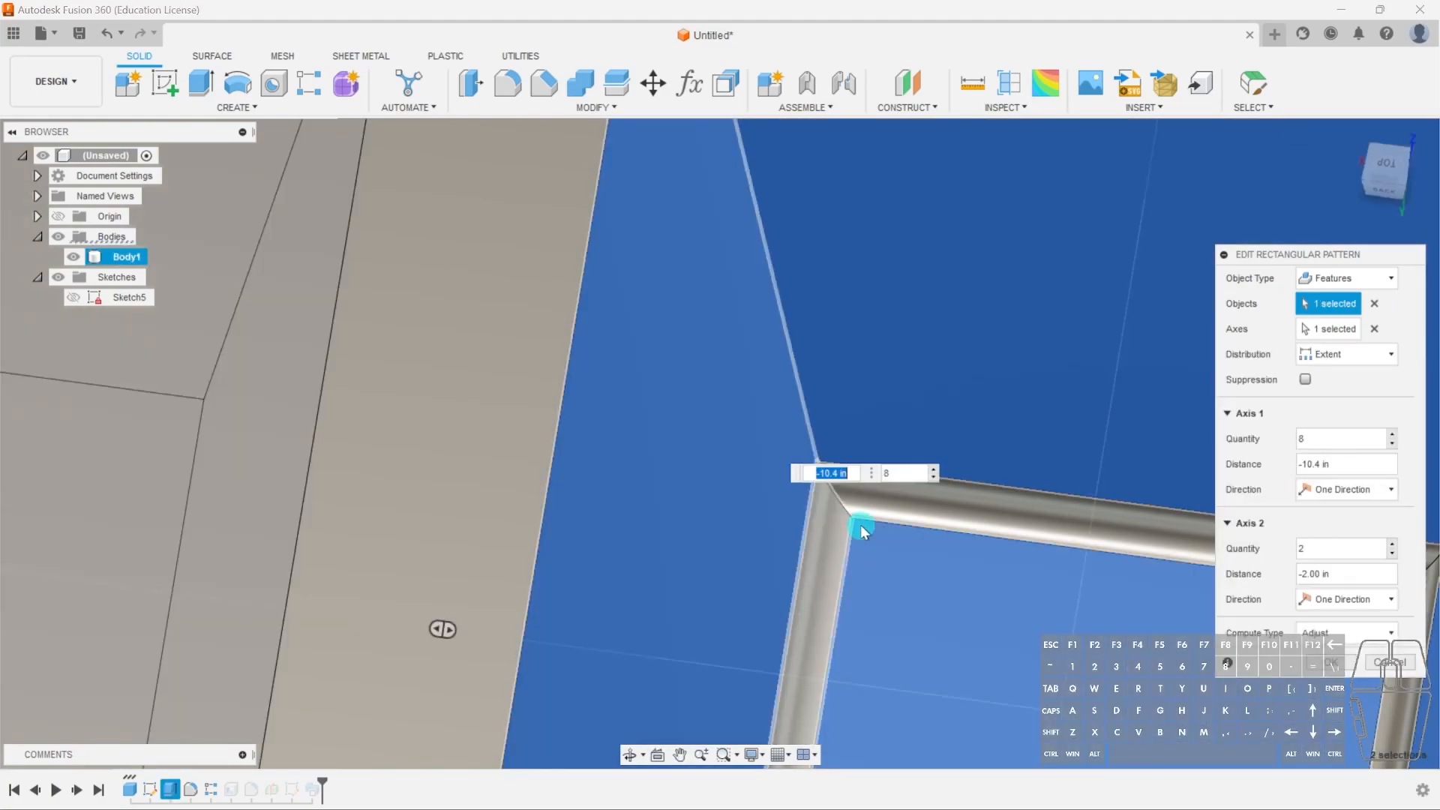
{"action": "scroll", "coordinate": [875, 506], "scroll_direction": "down", "scroll_amount": 5}
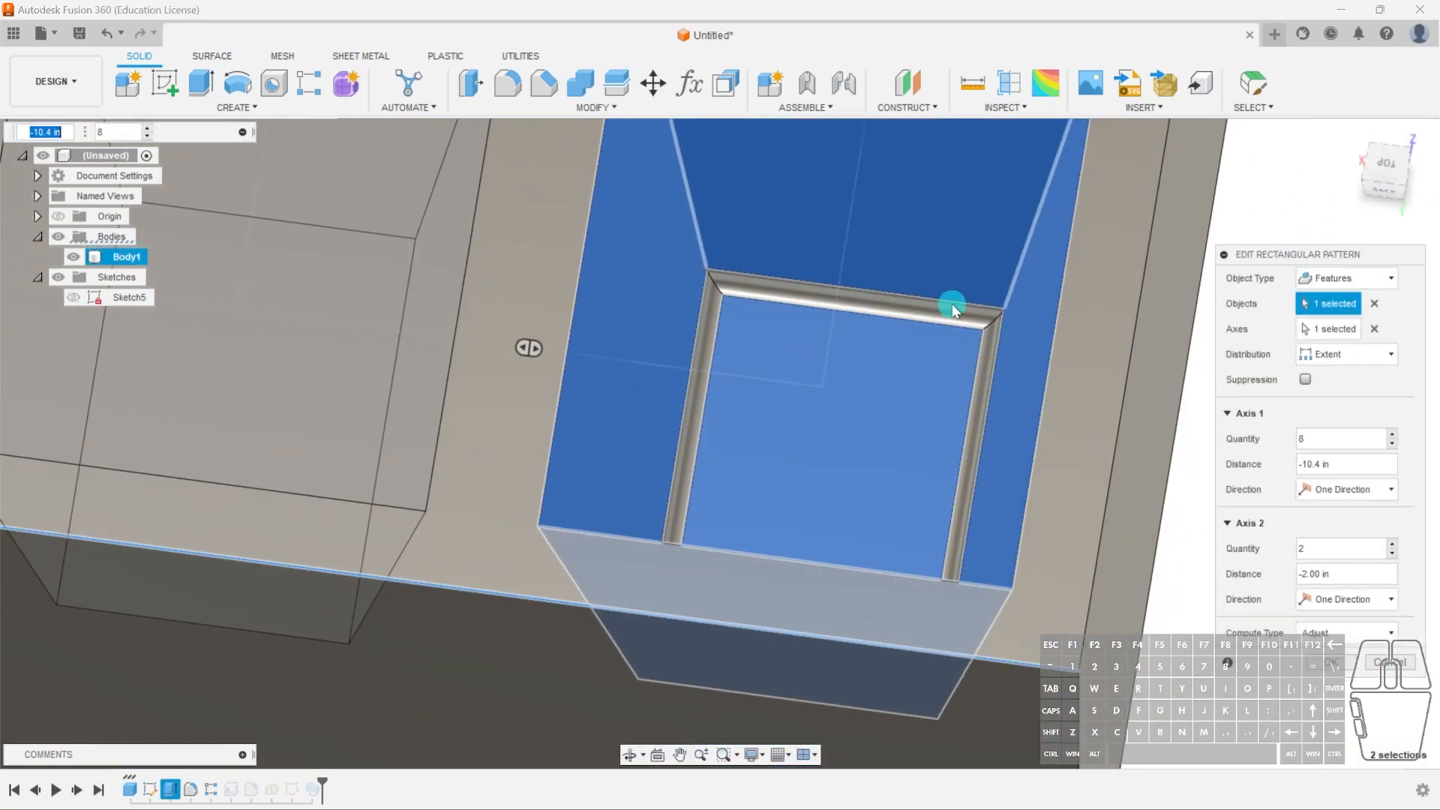
{"action": "left_click", "coordinate": [987, 392]}
{"action": "middle_click_drag", "start_coordinate": [979, 333], "coordinate": [906, 456], "text": "shift"}
Clear the pattern's axes and objects, and select the pocket cut together with its floor fillet as the new objects
{"action": "left_click", "coordinate": [1374, 328]}
{"action": "left_click", "coordinate": [1373, 302]}
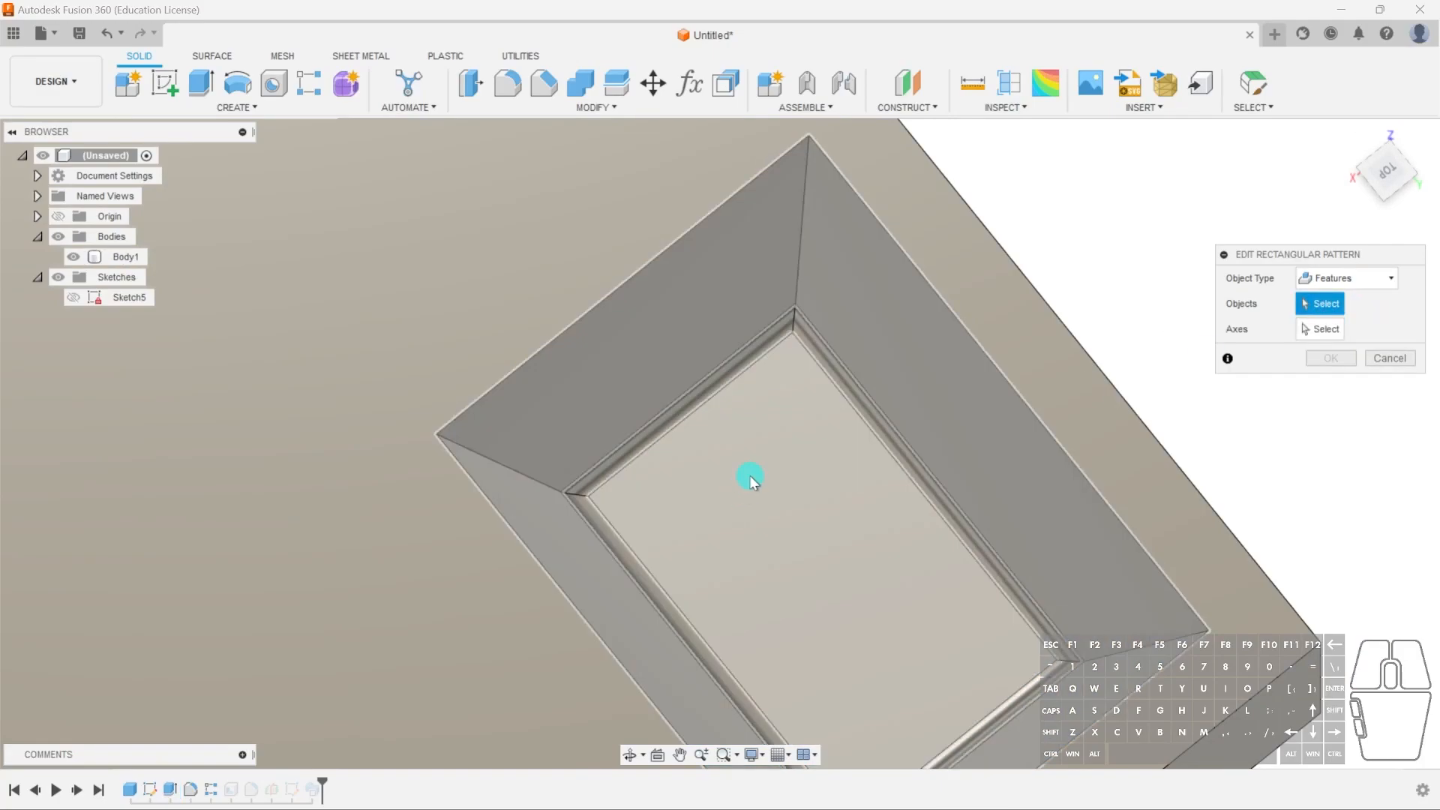
{"action": "left_click", "coordinate": [782, 445]}
{"action": "left_click", "coordinate": [833, 366]}
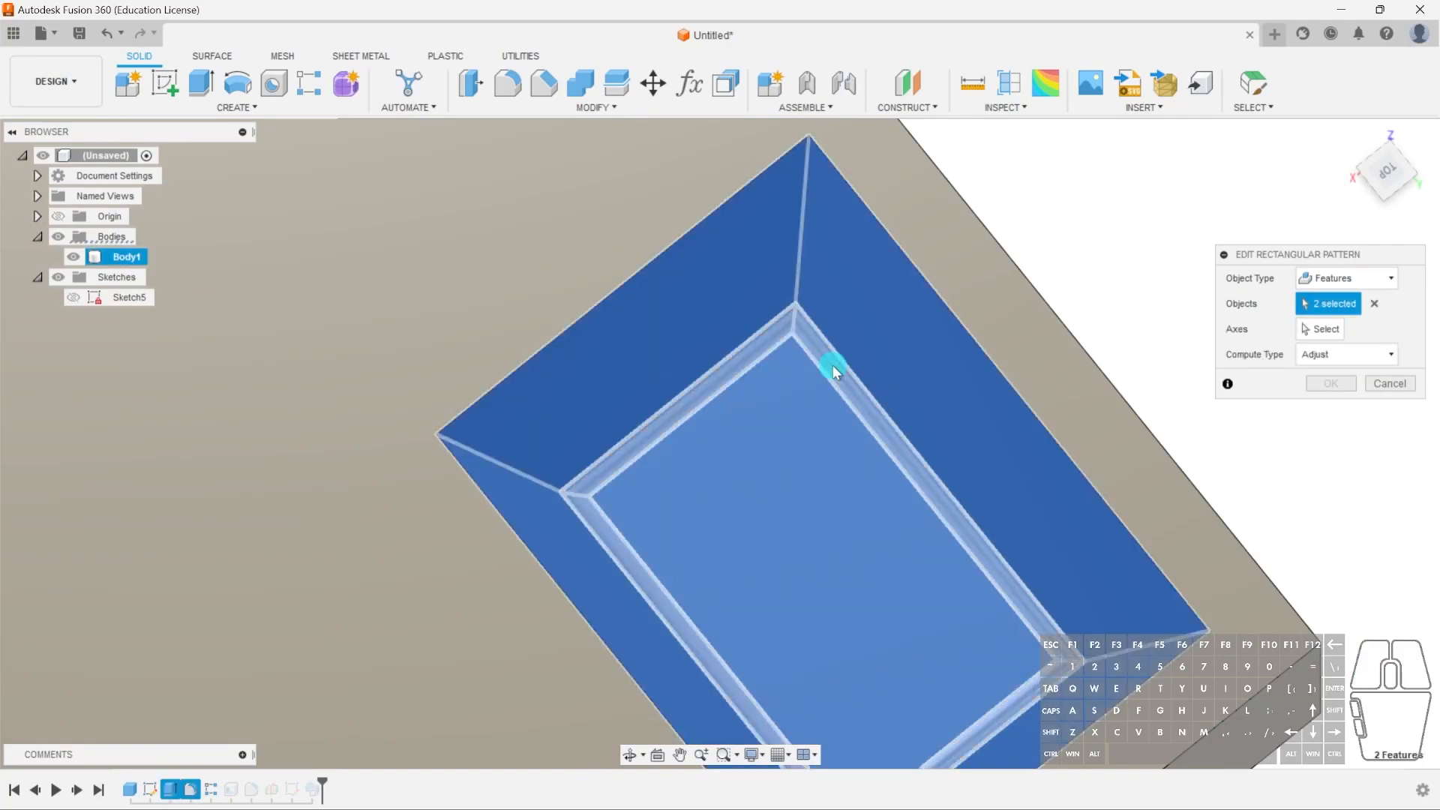
Set the block's long top edge as the pattern axis and spread the eight-by-two pockets along the tray's full length
{"action": "scroll", "coordinate": [1003, 587], "scroll_direction": "down", "scroll_amount": 3}
{"action": "middle_click_drag", "start_coordinate": [1005, 588], "coordinate": [830, 537], "text": "shift"}
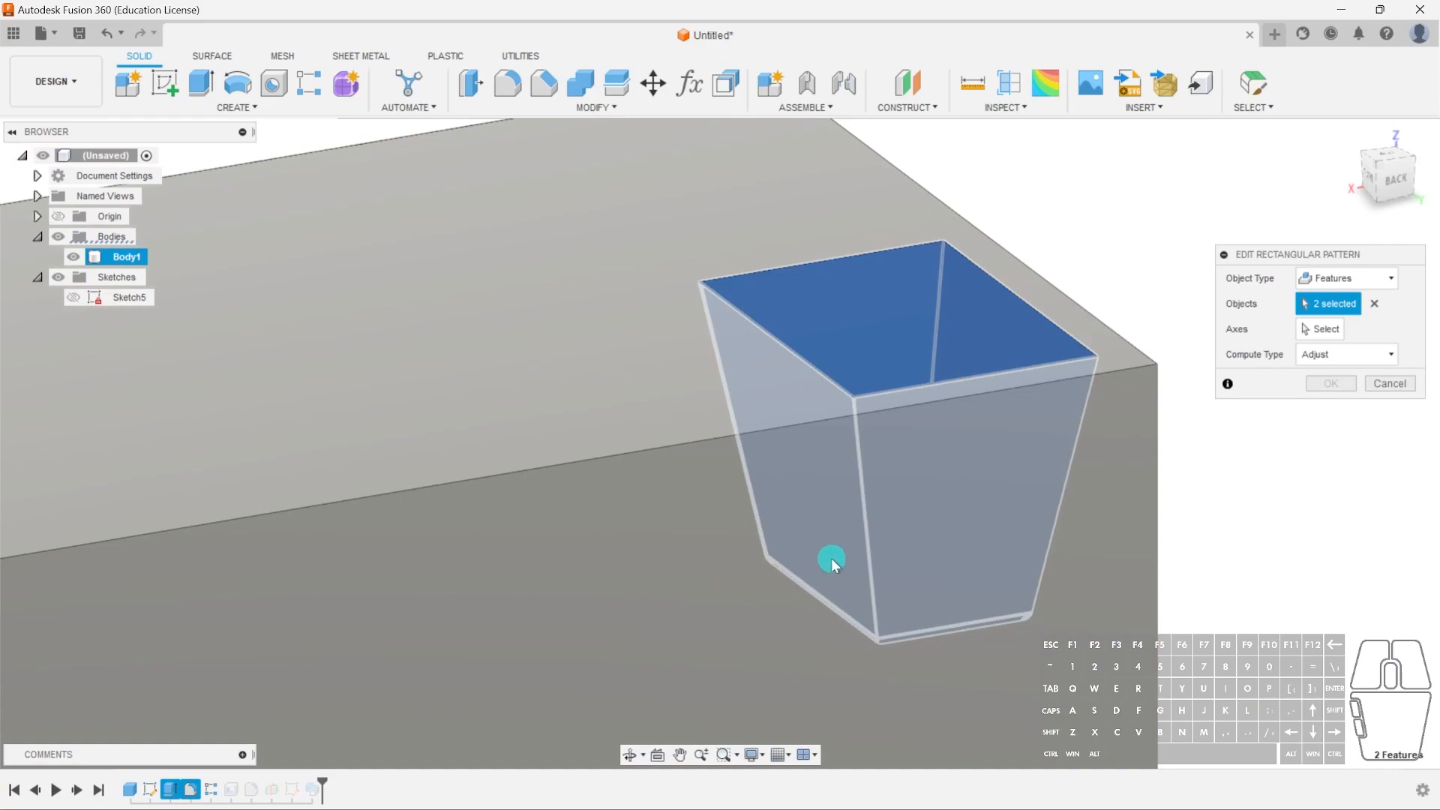
{"action": "scroll", "coordinate": [825, 577], "scroll_direction": "down", "scroll_amount": 4}
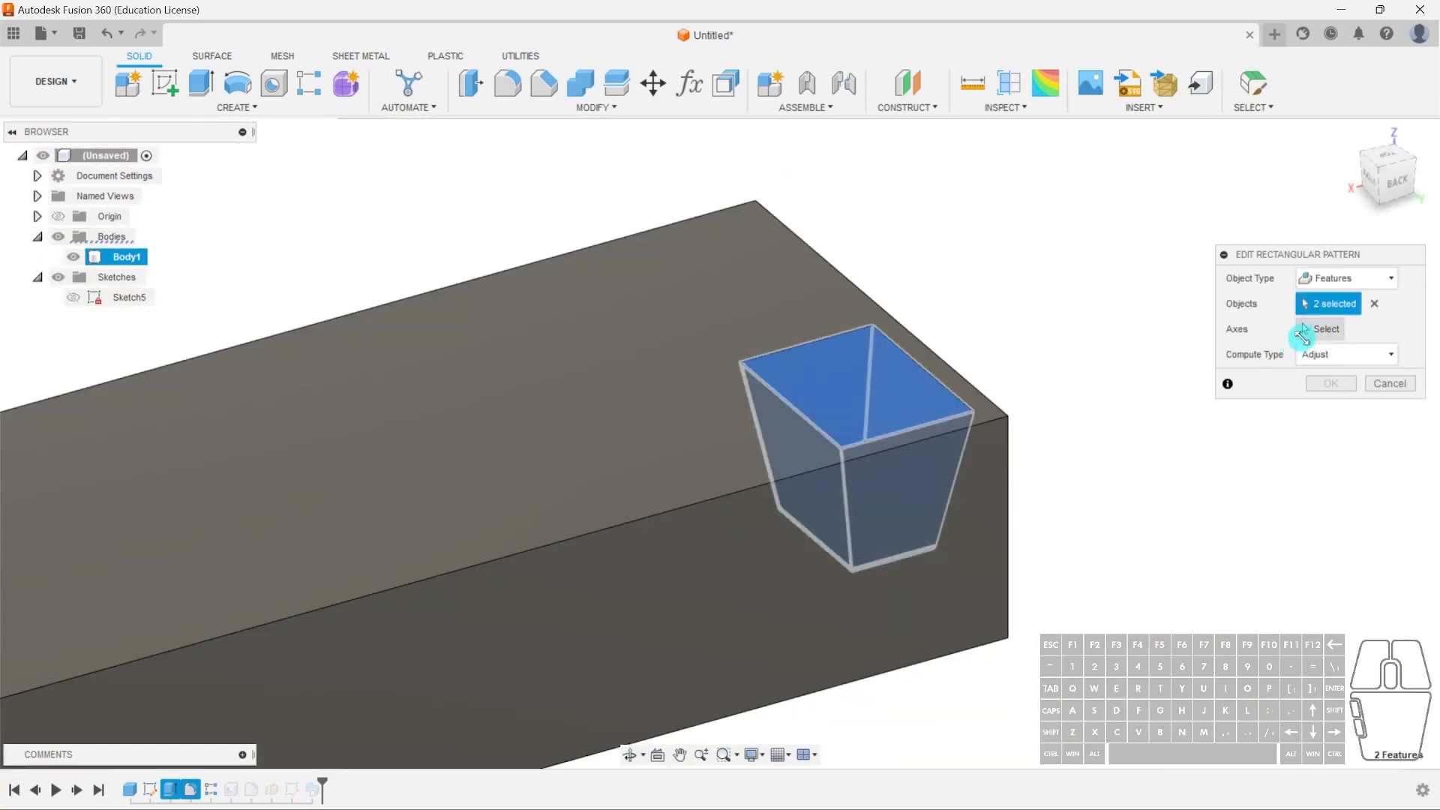
{"action": "left_click", "coordinate": [1314, 330]}
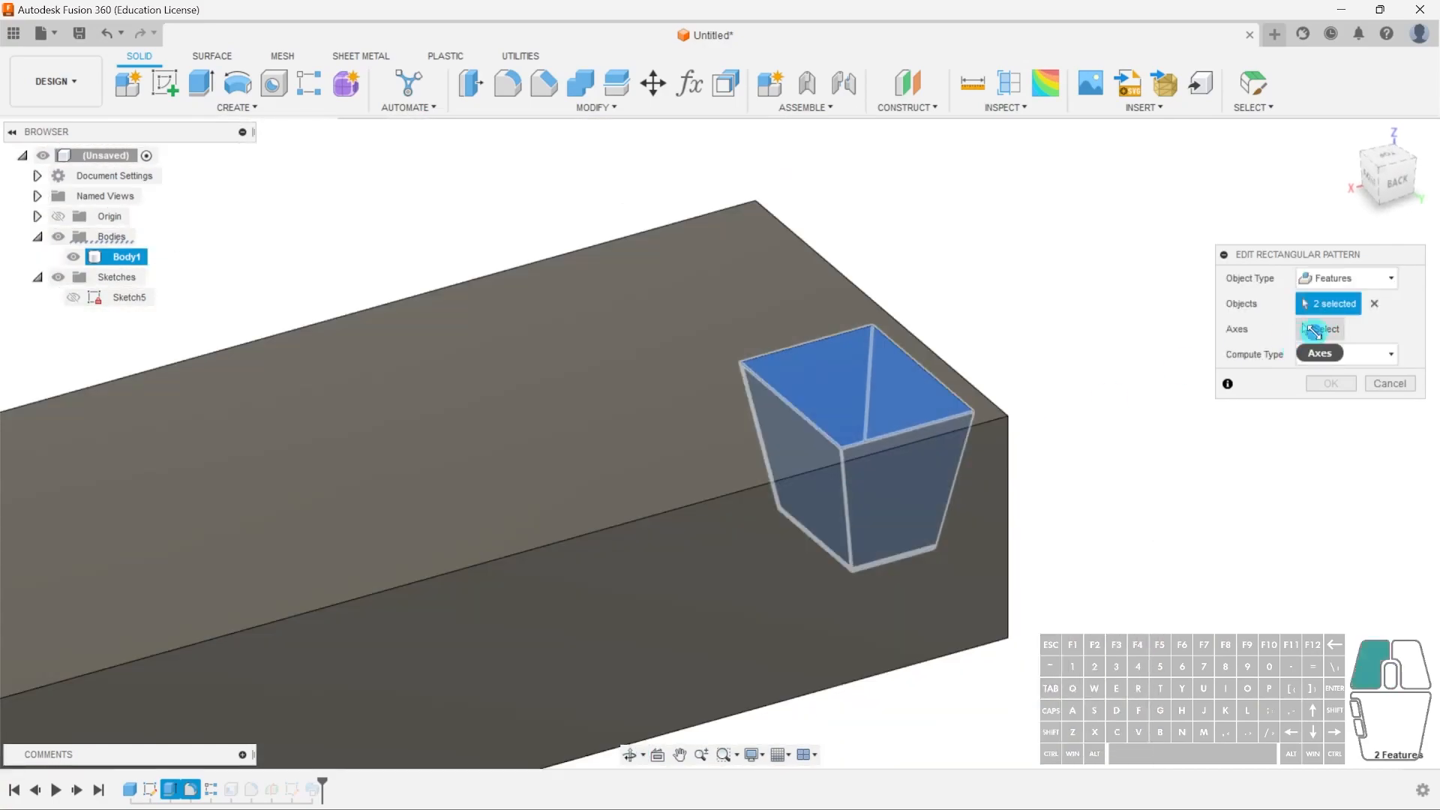
{"action": "left_click", "coordinate": [733, 497]}
{"action": "scroll", "coordinate": [676, 526], "scroll_direction": "up", "scroll_amount": 3}
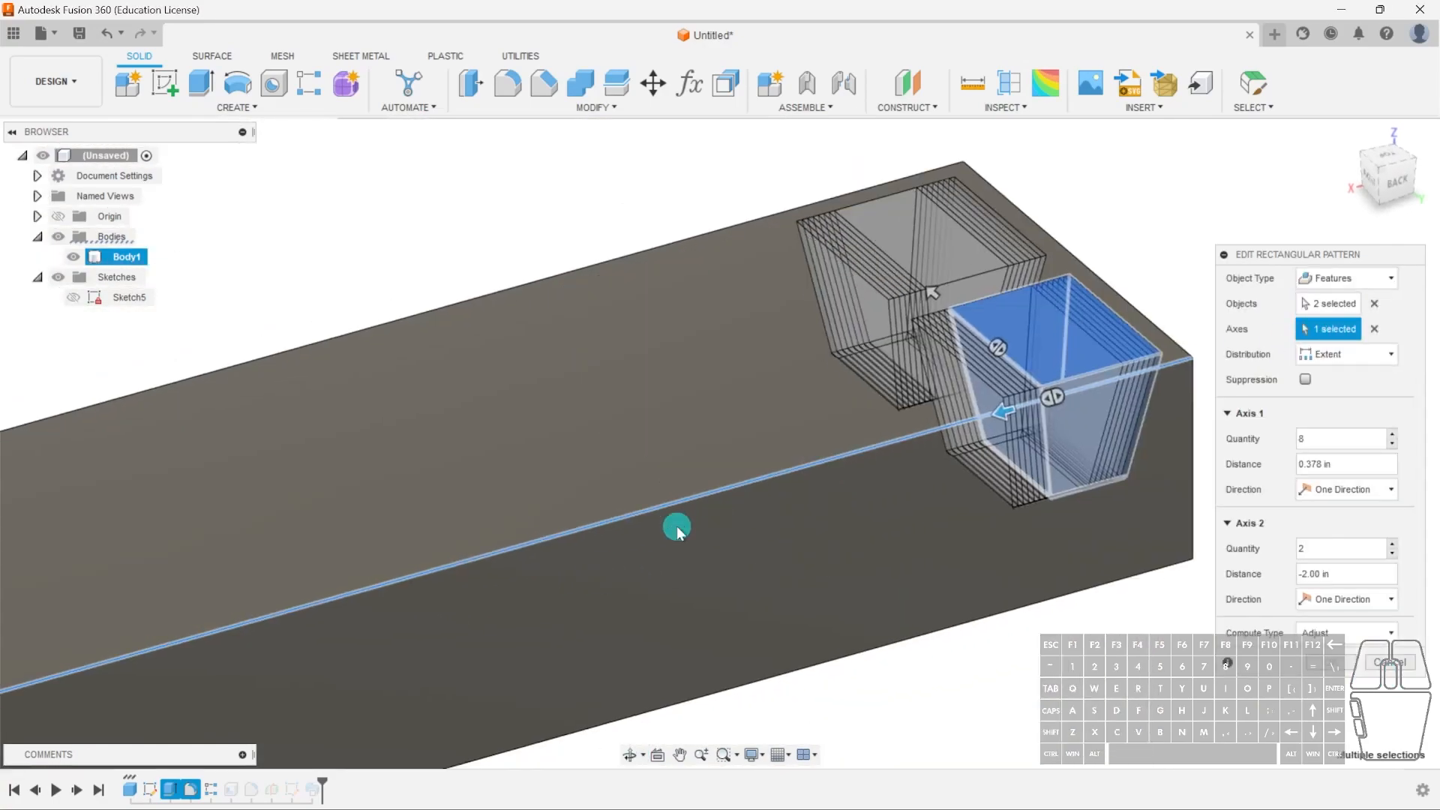
{"action": "scroll", "coordinate": [676, 527], "scroll_direction": "down", "scroll_amount": 3}
{"action": "left_click_drag", "start_coordinate": [915, 448], "coordinate": [270, 647]}
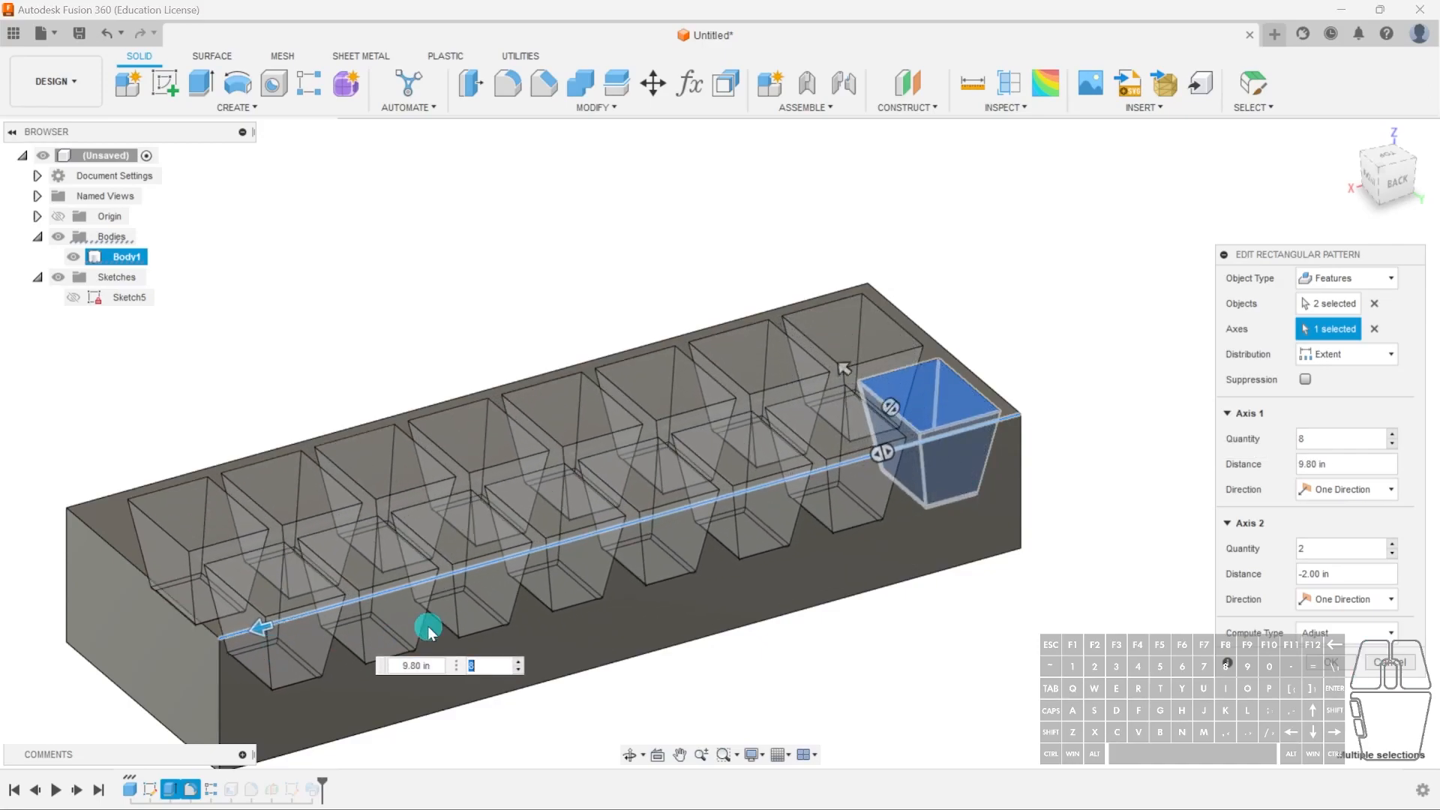
{"action": "type", "text": "10"}
{"action": "left_click", "coordinate": [1335, 667]}
Examine the finished tray's filleted pockets and rim lip from below, above and the short end
{"action": "middle_click_drag", "start_coordinate": [863, 641], "coordinate": [832, 518], "text": "shift"}
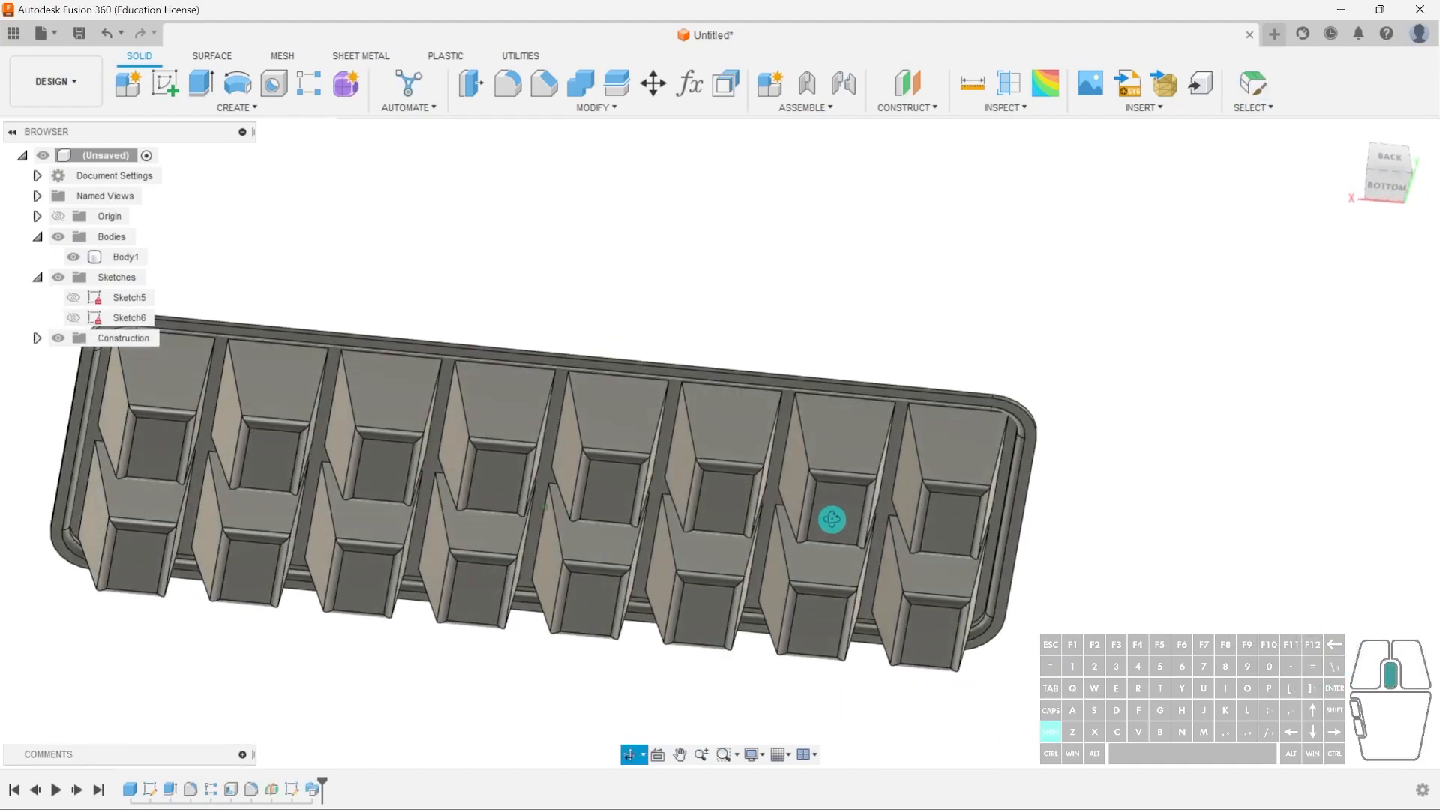
{"action": "middle_click_drag", "start_coordinate": [862, 585], "coordinate": [829, 682], "text": "shift"}
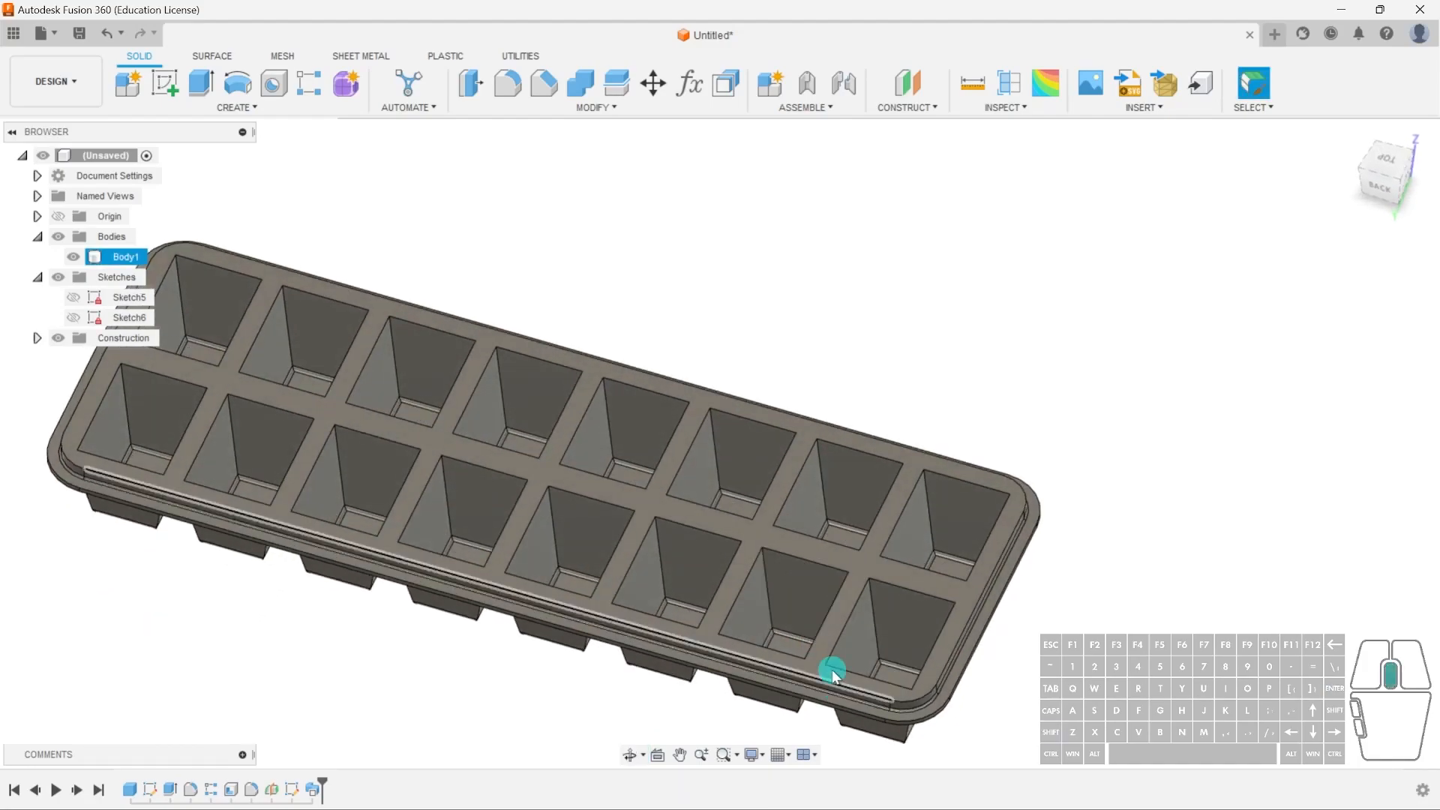
{"action": "scroll", "coordinate": [800, 418], "scroll_direction": "up", "scroll_amount": 8}
{"action": "scroll", "coordinate": [780, 443], "scroll_direction": "down", "scroll_amount": 10}
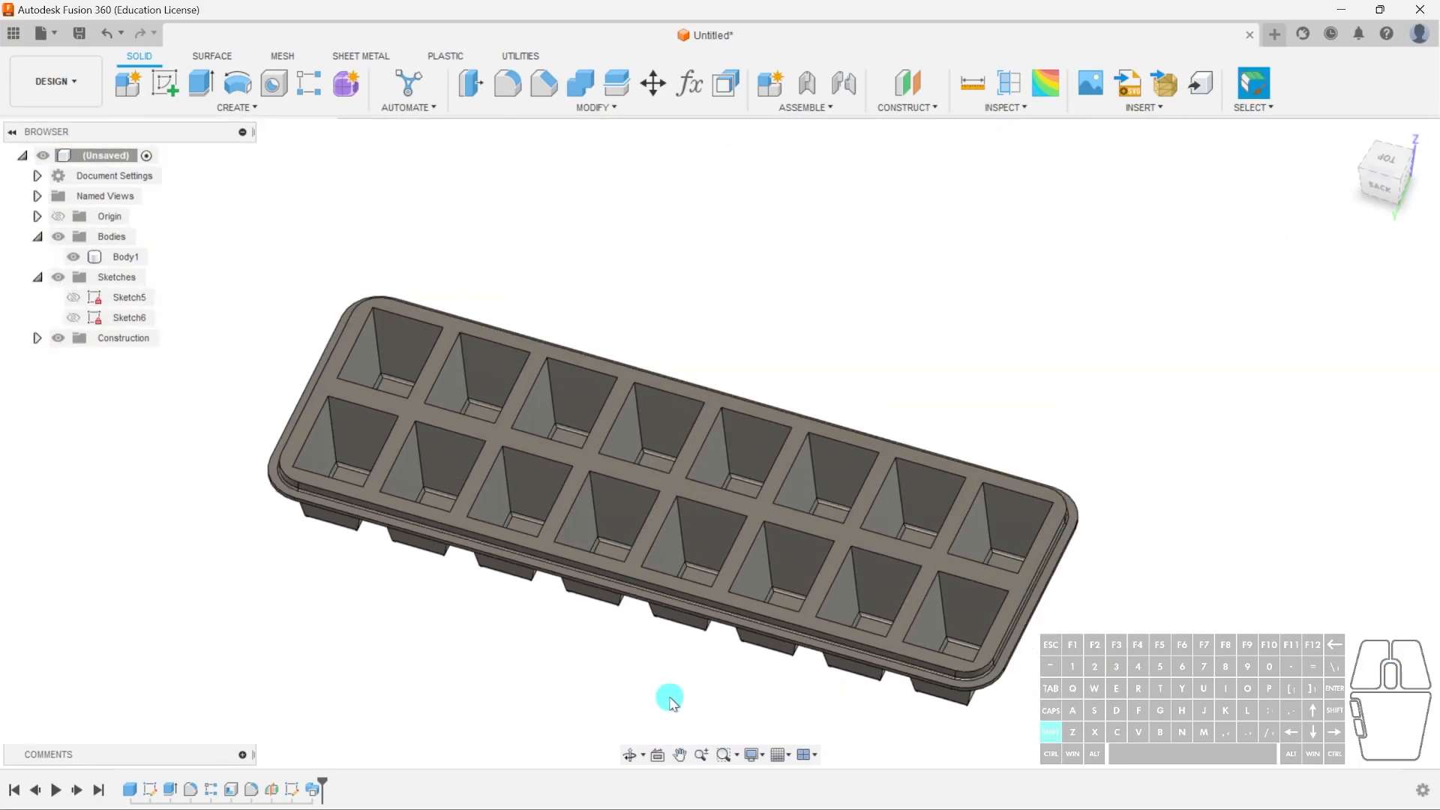
{"action": "middle_click_drag", "start_coordinate": [668, 690], "coordinate": [782, 655], "text": "shift"}
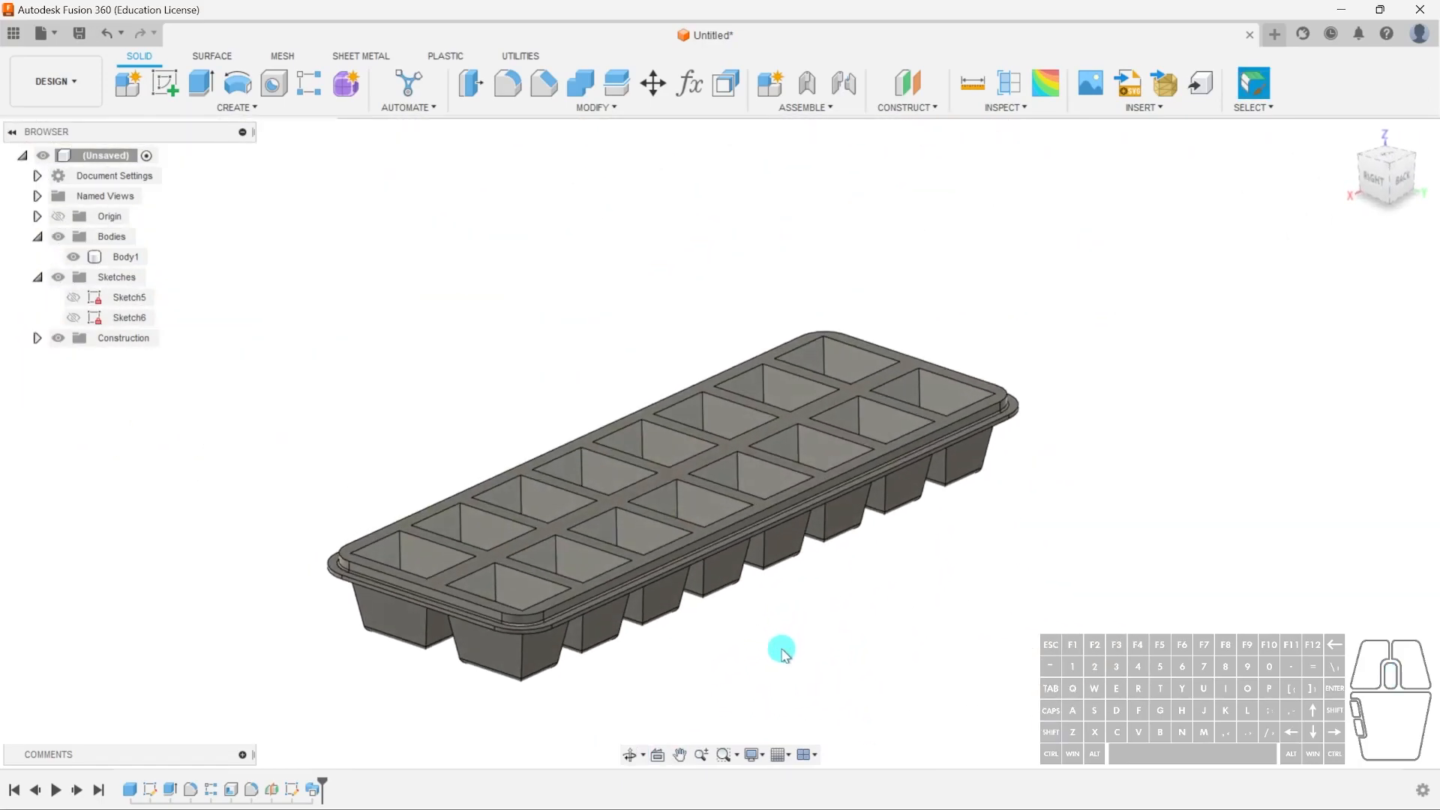